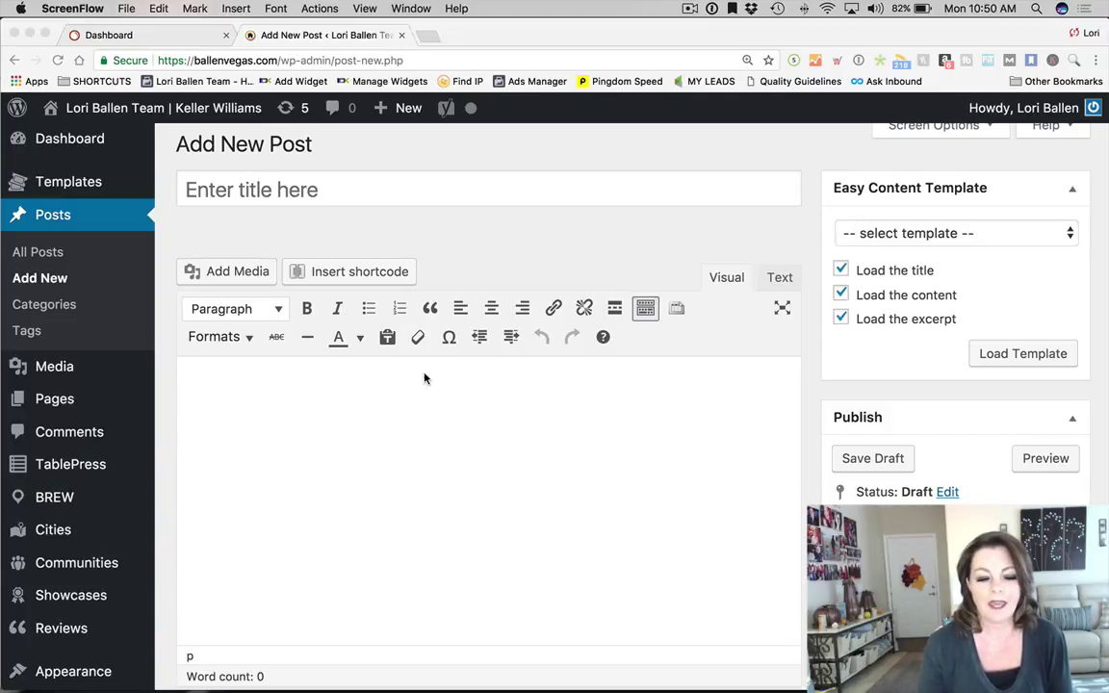
Title the new post "How to Raise Your Credit Score Fast" and start the post body so the draft saves
left_click(258, 185)
left_click(285, 190)
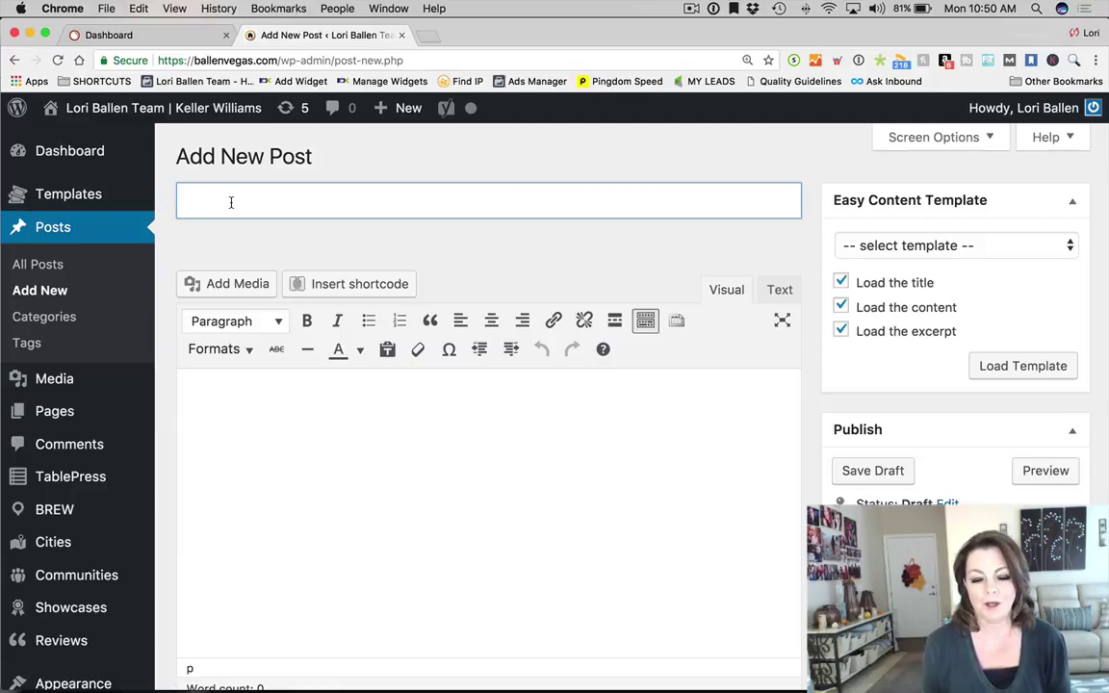
type("Ho")
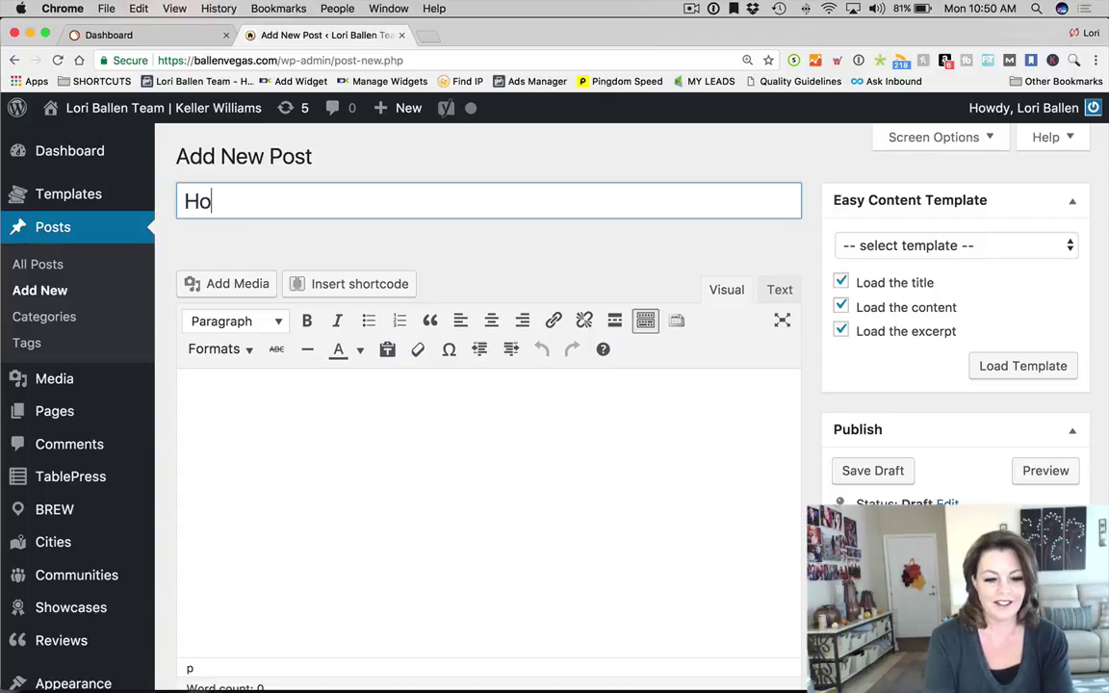
type("w to Raise Yo")
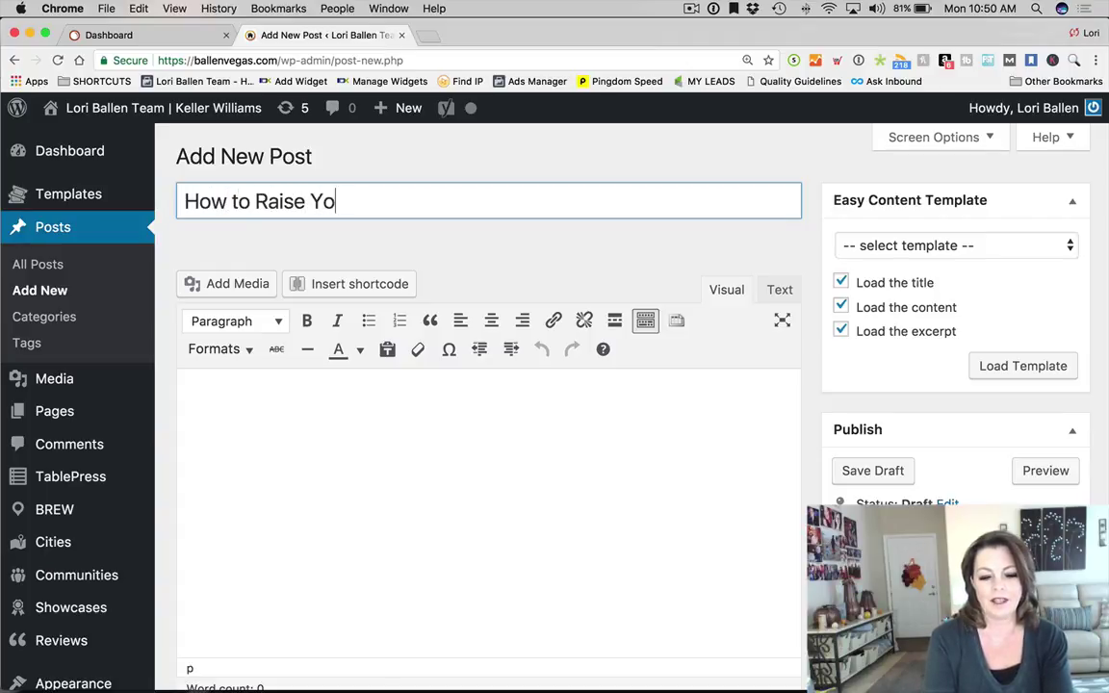
type("ur Credit Score")
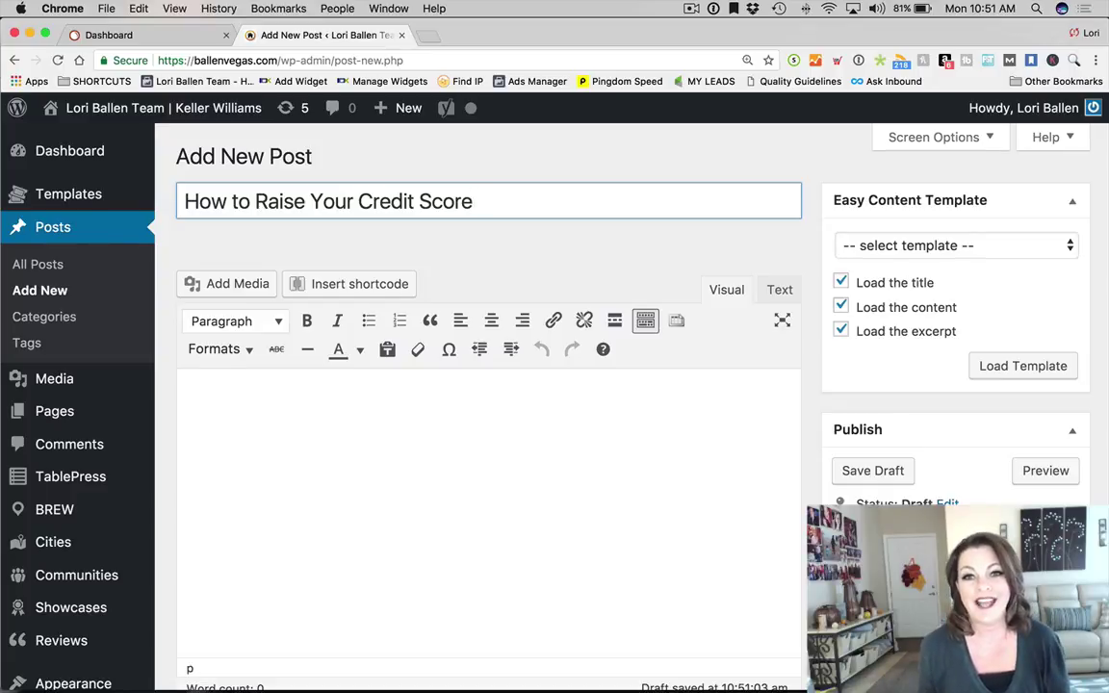
scroll(582, 229, "down", 1)
type("Fast")
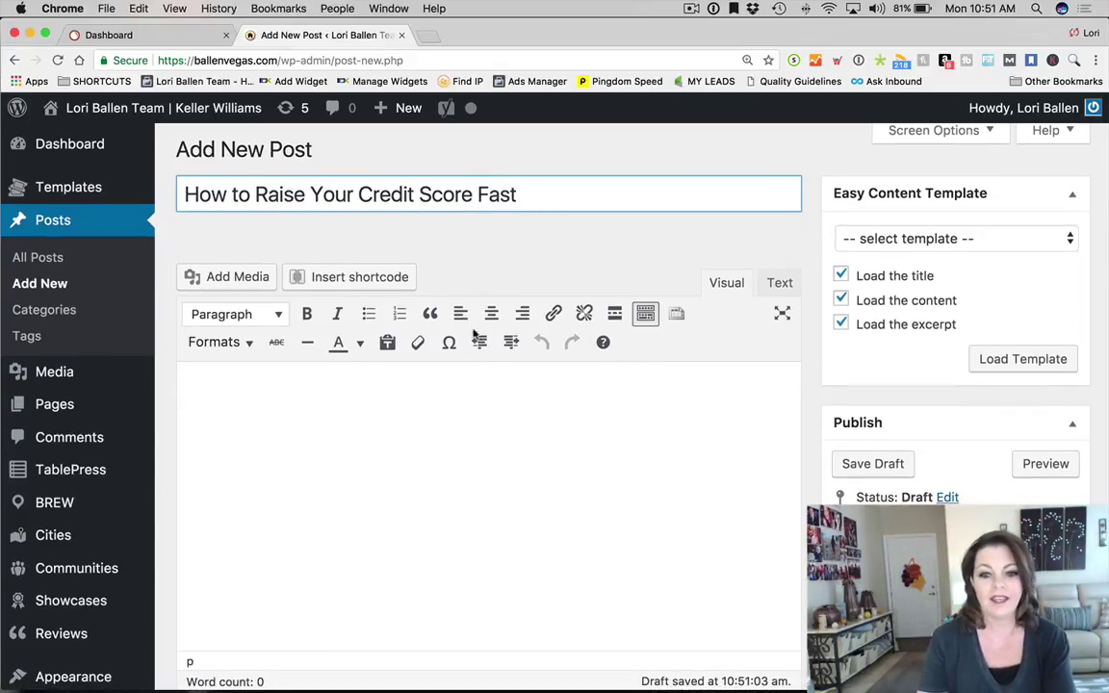
scroll(453, 408, "down", 1)
left_click(452, 421)
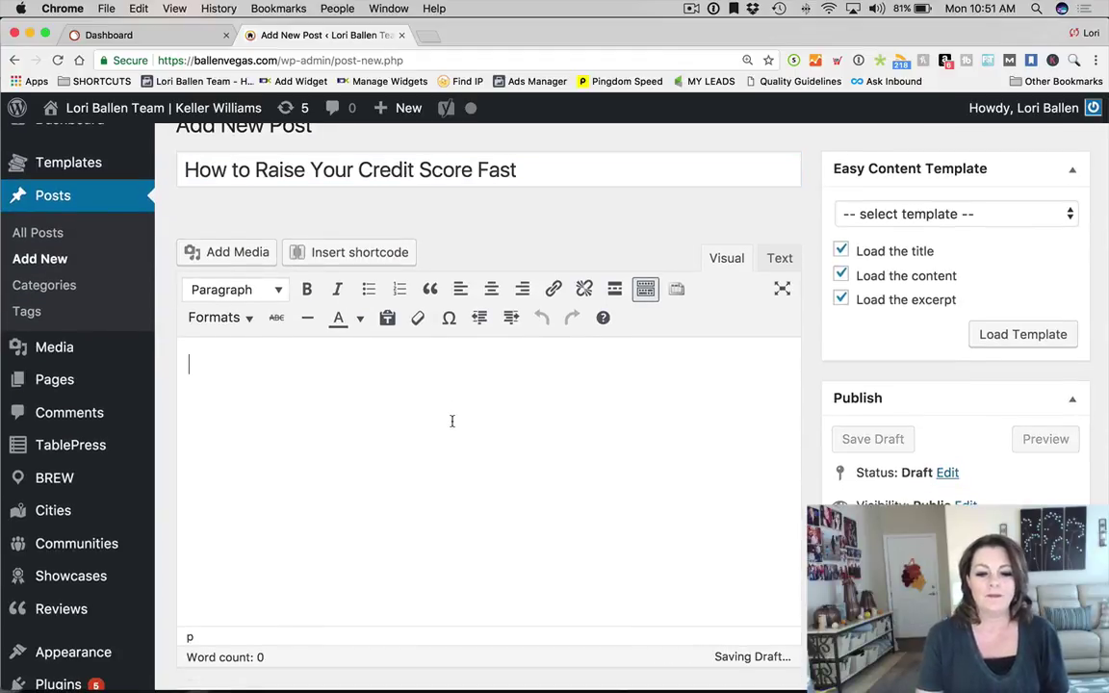
scroll(442, 419, "down", 1)
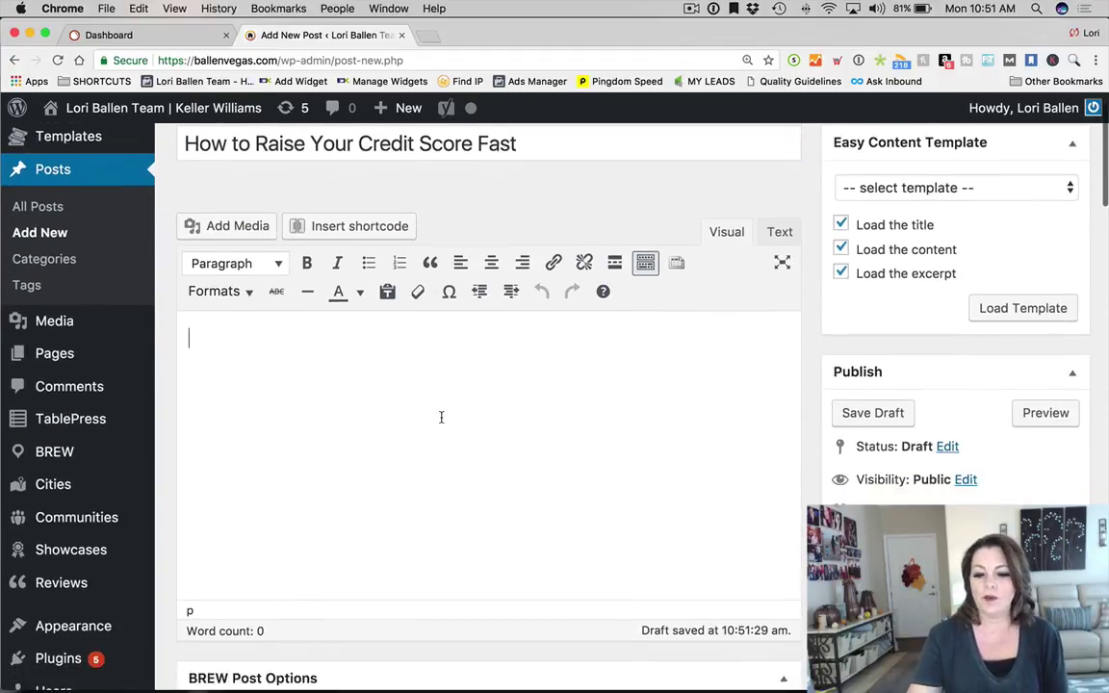
scroll(444, 409, "up", 2)
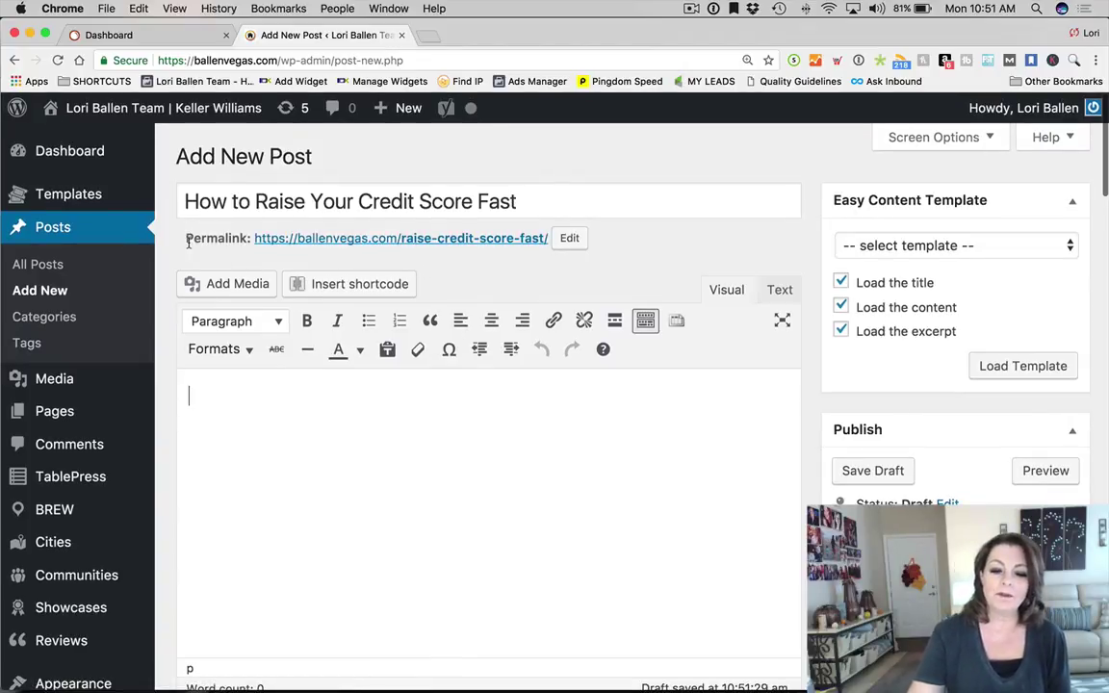
Try to shorten the permalink slug to raise-credit-score
left_click_drag(182, 238, 252, 238)
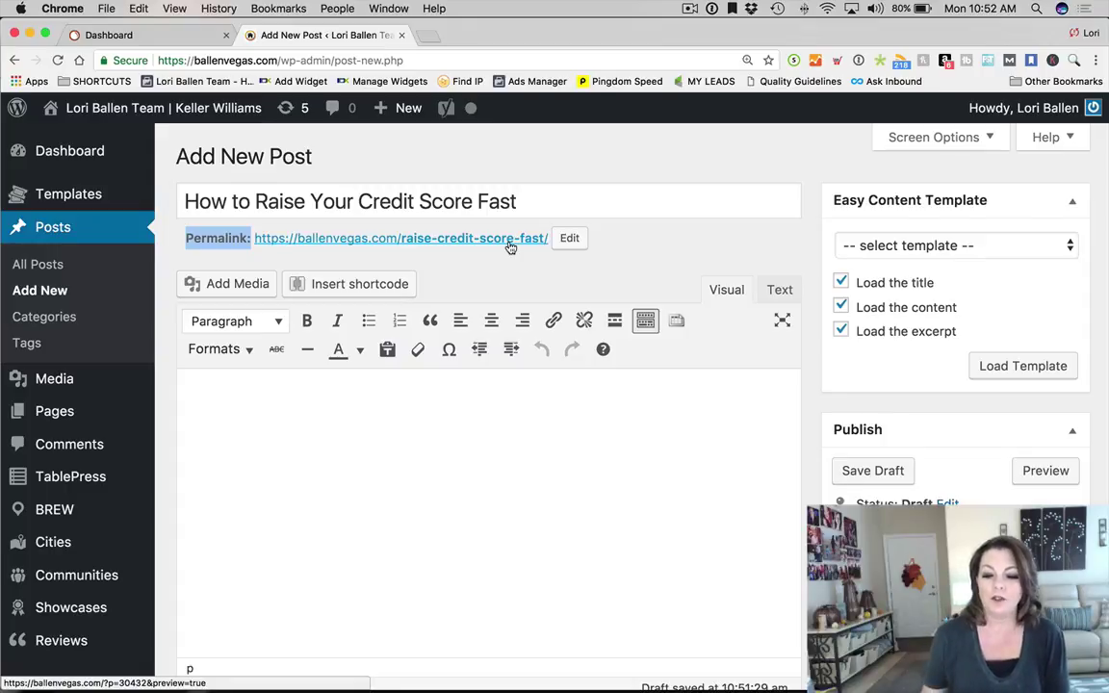
left_click(569, 238)
left_click_drag(544, 238, 516, 238)
scroll(579, 239, "down", 1)
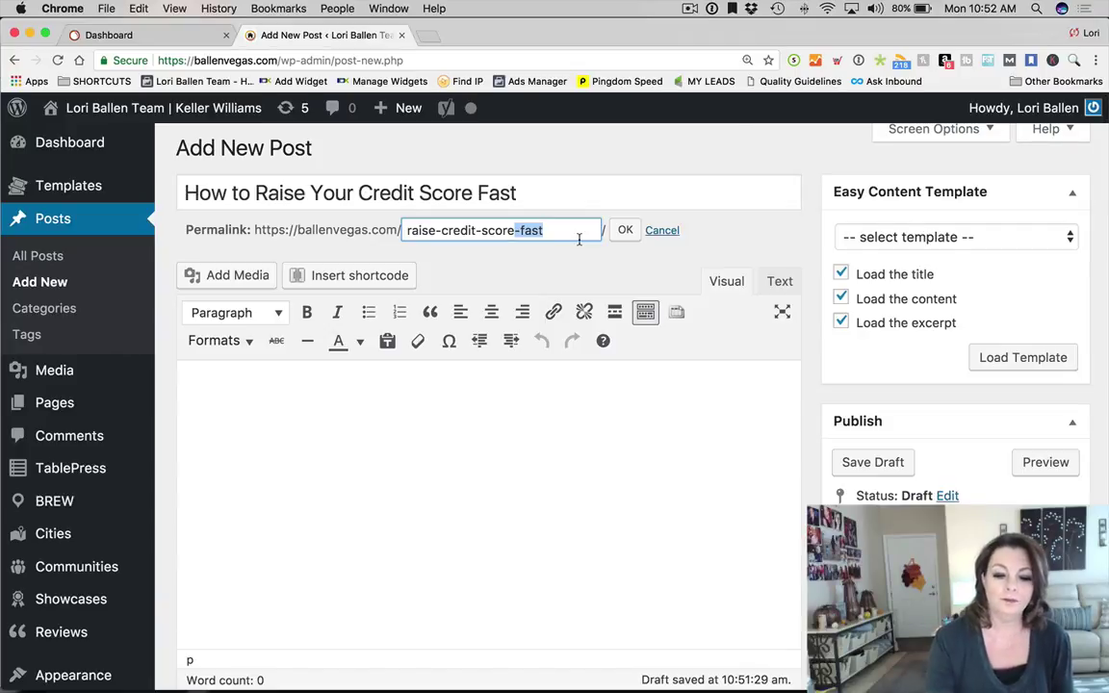
key("BackSpace")
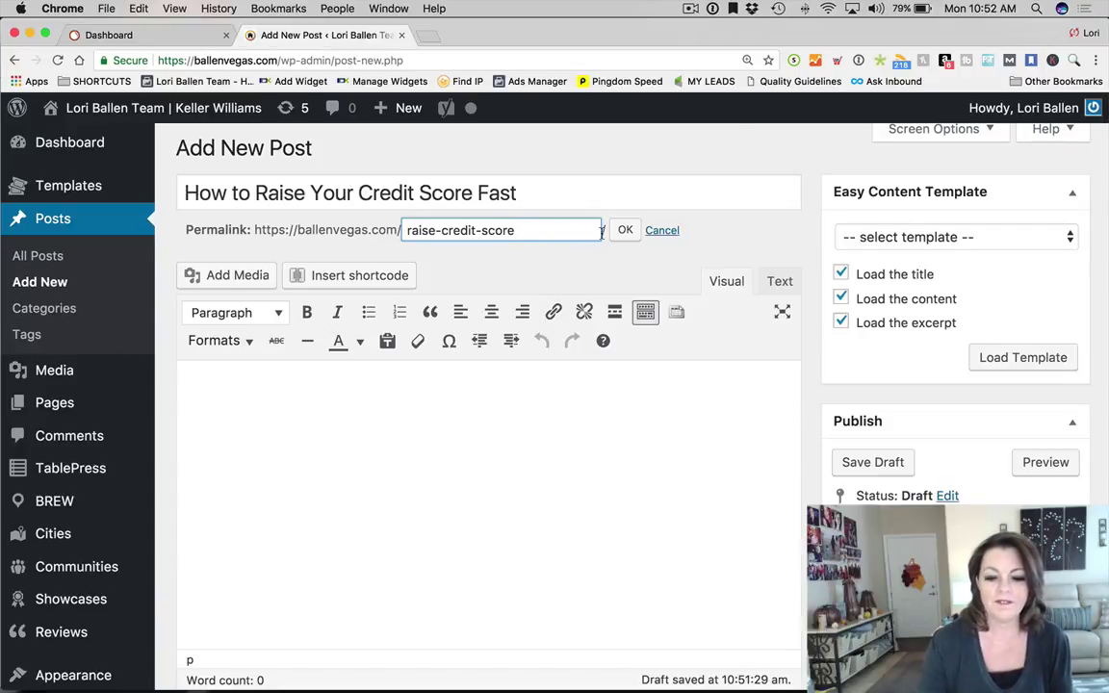
left_click(625, 230)
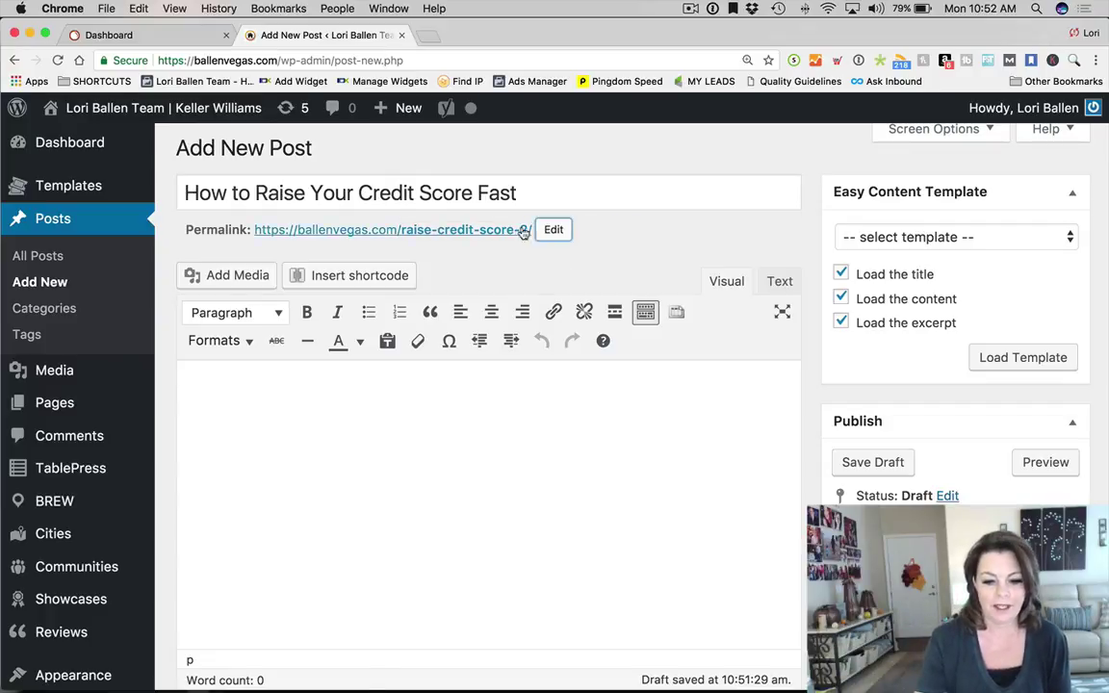
Set the permalink slug to raise-credit-score-fast
left_click(554, 229)
key("BackSpace")
type("fast")
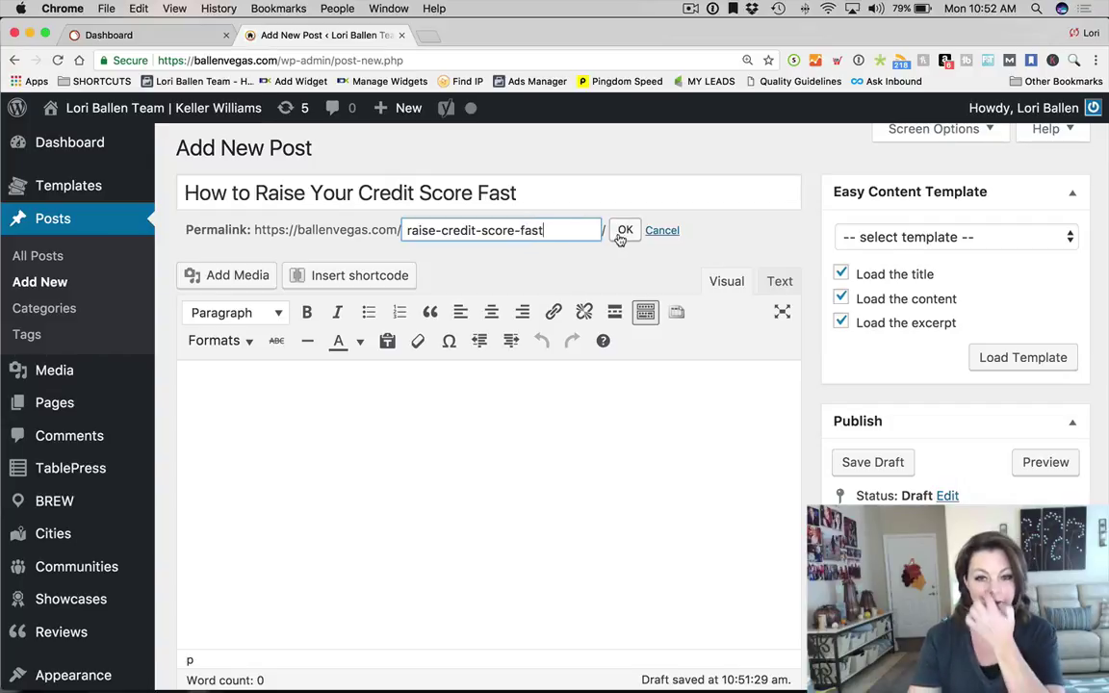
left_click(623, 232)
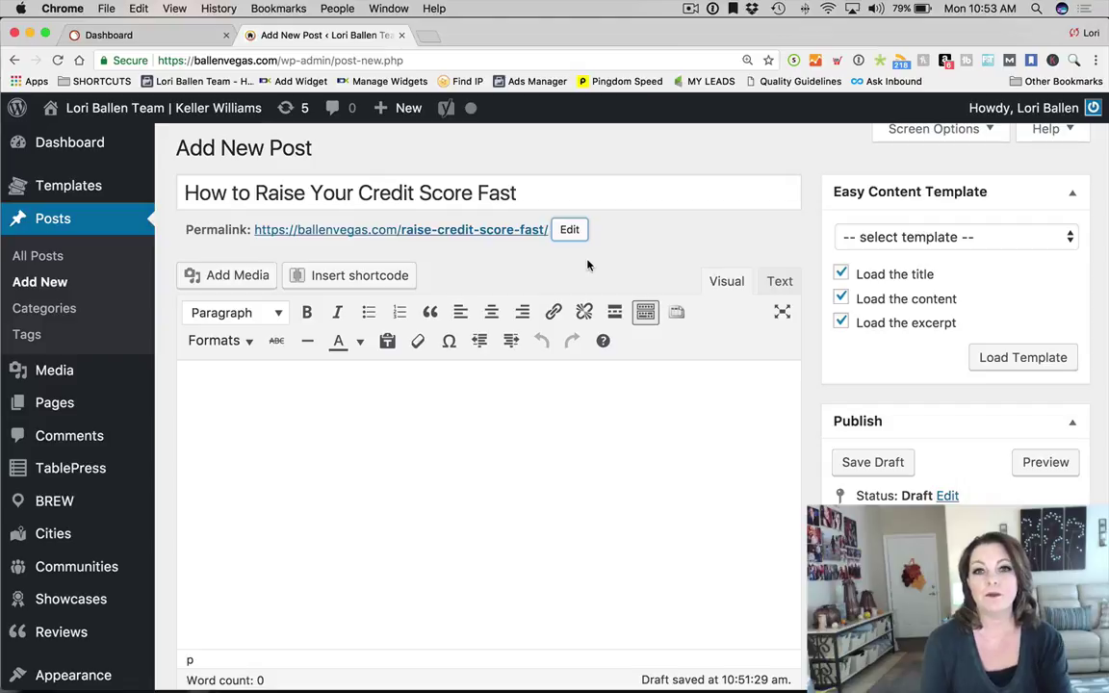
Add the placeholder line "Intro: 150-200 words (Keyword)" to the post body, followed by blank lines
scroll(588, 265, "down", 2)
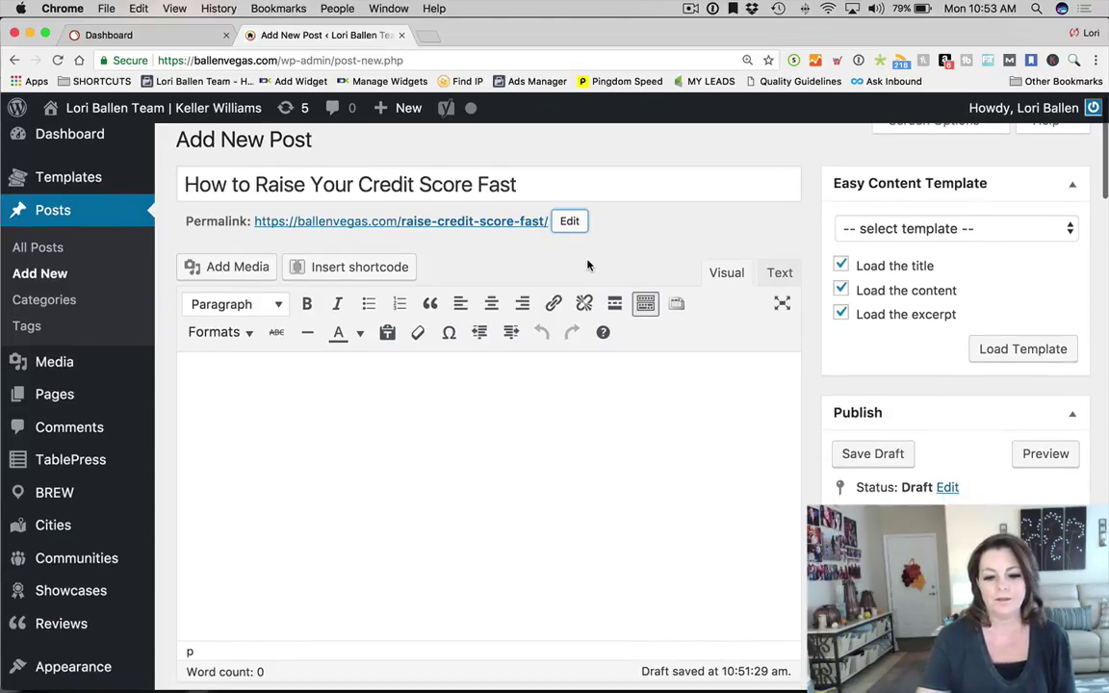
left_click(271, 364)
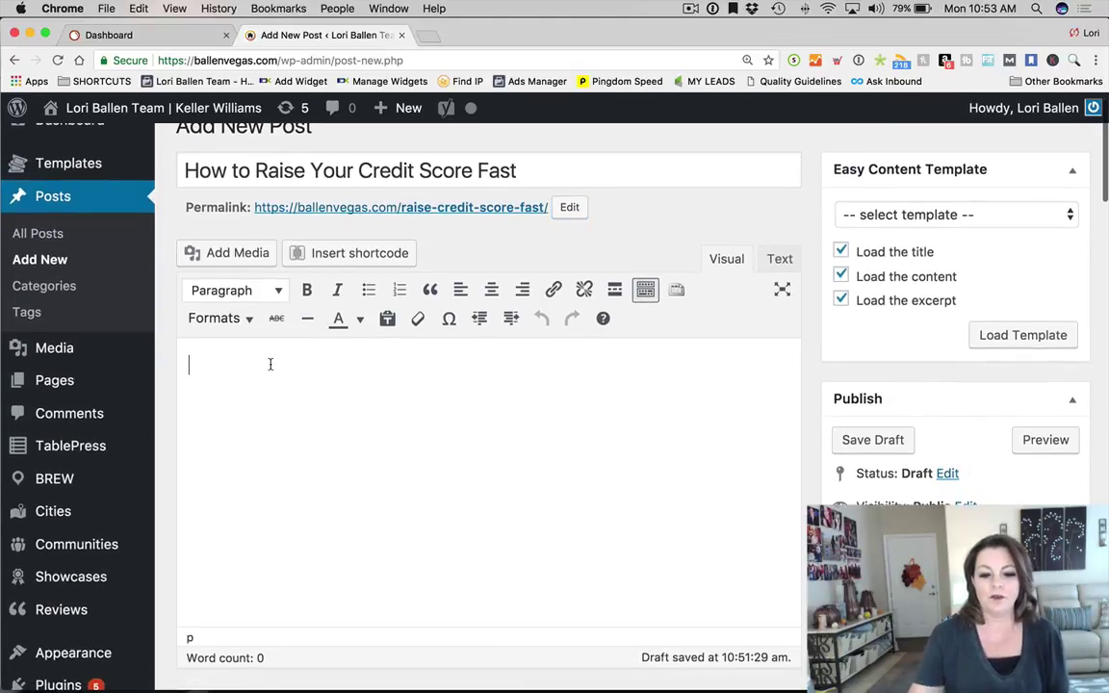
type("Int")
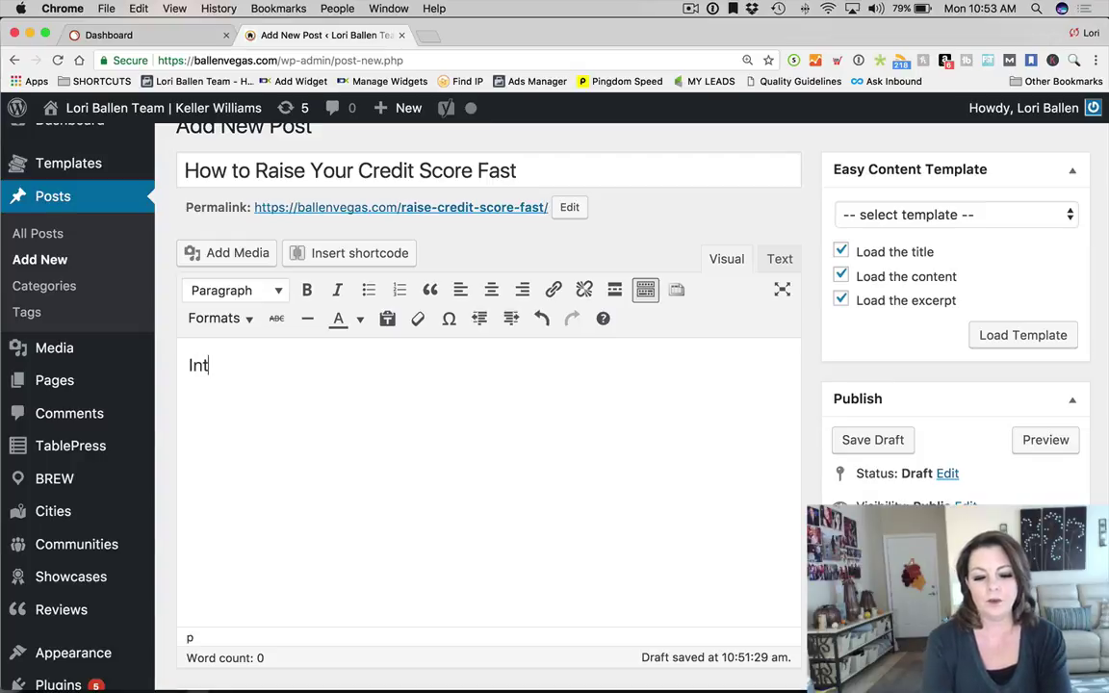
type("ro:")
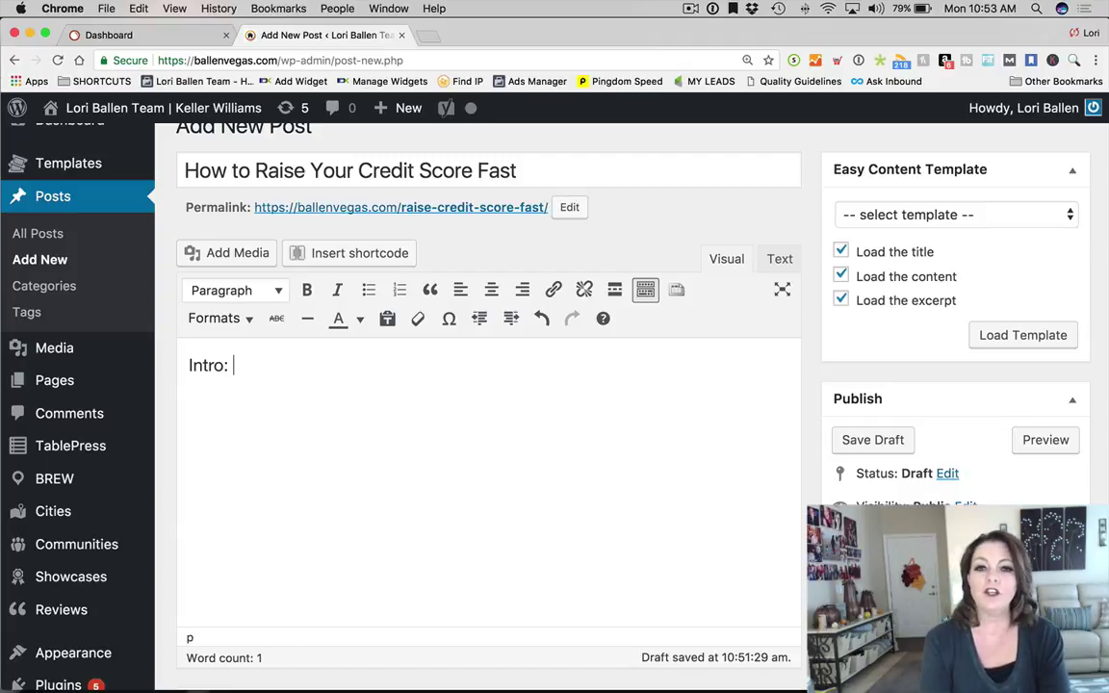
type(" 1")
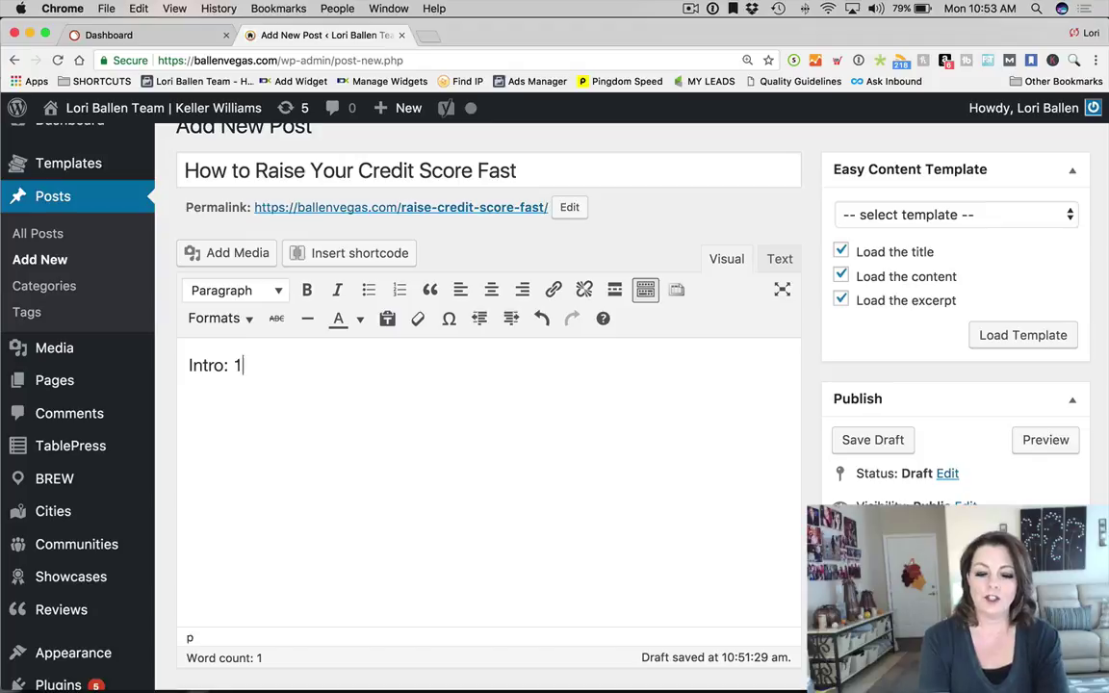
type("50-200 words")
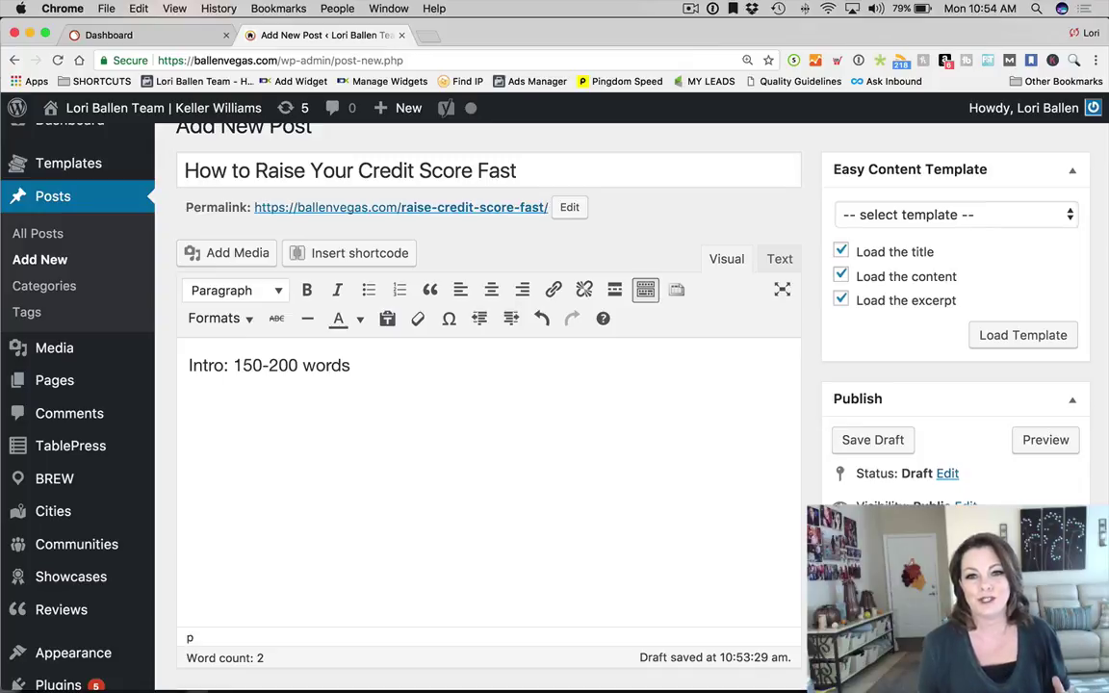
scroll(384, 391, "down", 1)
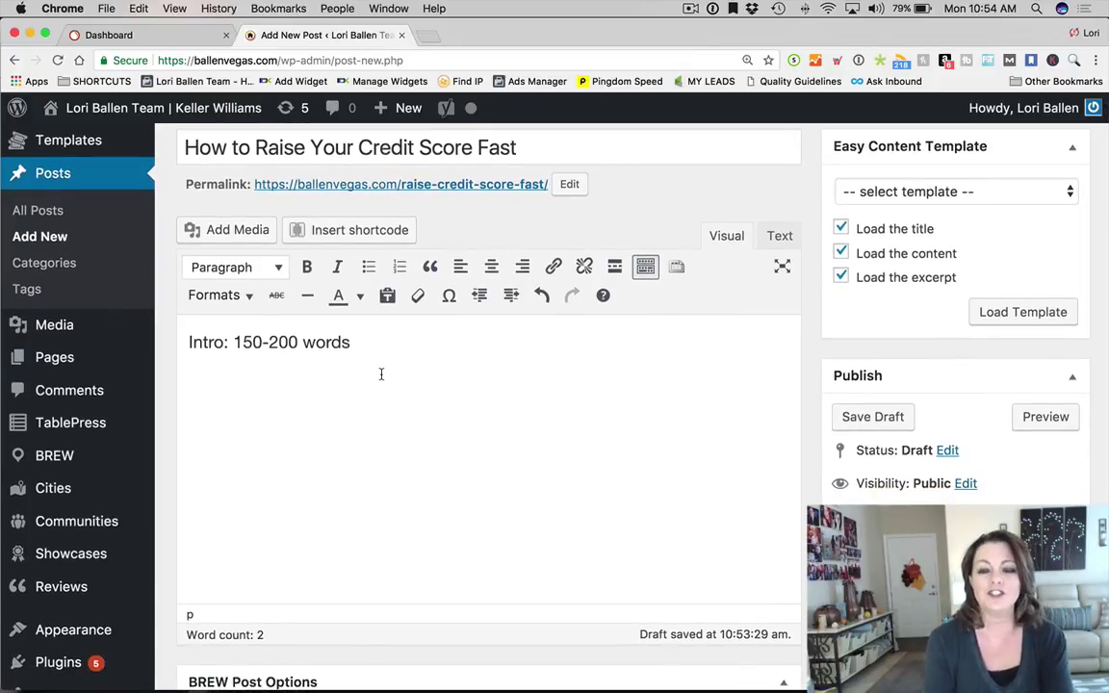
type("(Keyword)")
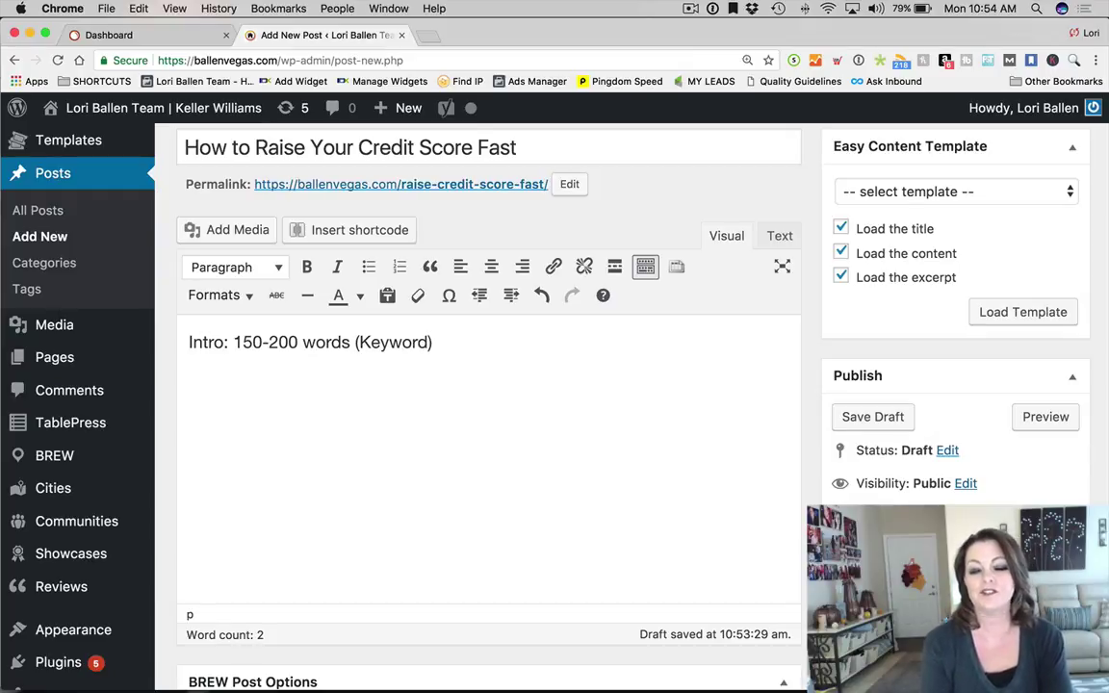
key("Return")
key("Return")
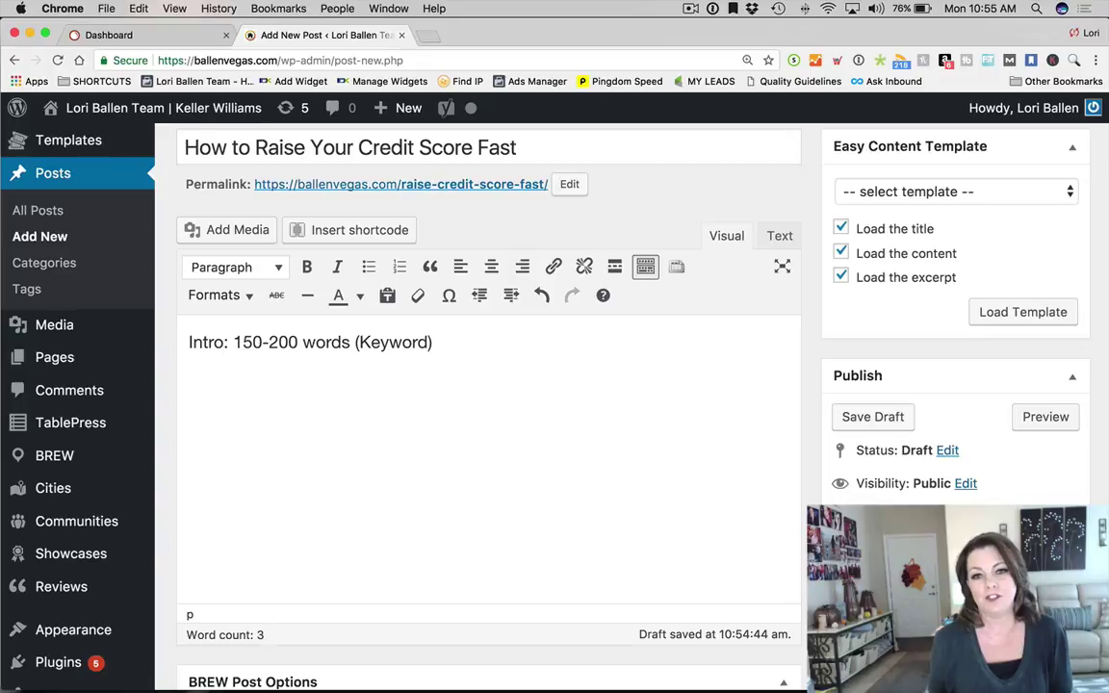
Make an empty line above the intro placeholder in the post body
scroll(272, 413, "down", 1)
scroll(274, 416, "up", 2)
scroll(274, 416, "up", 1)
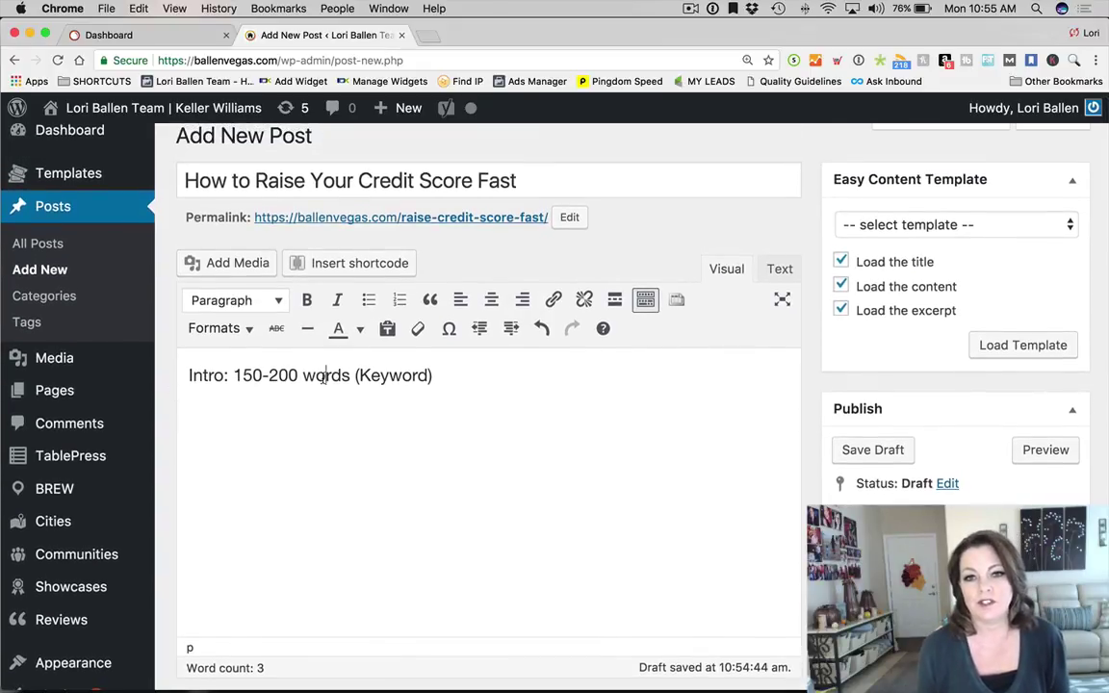
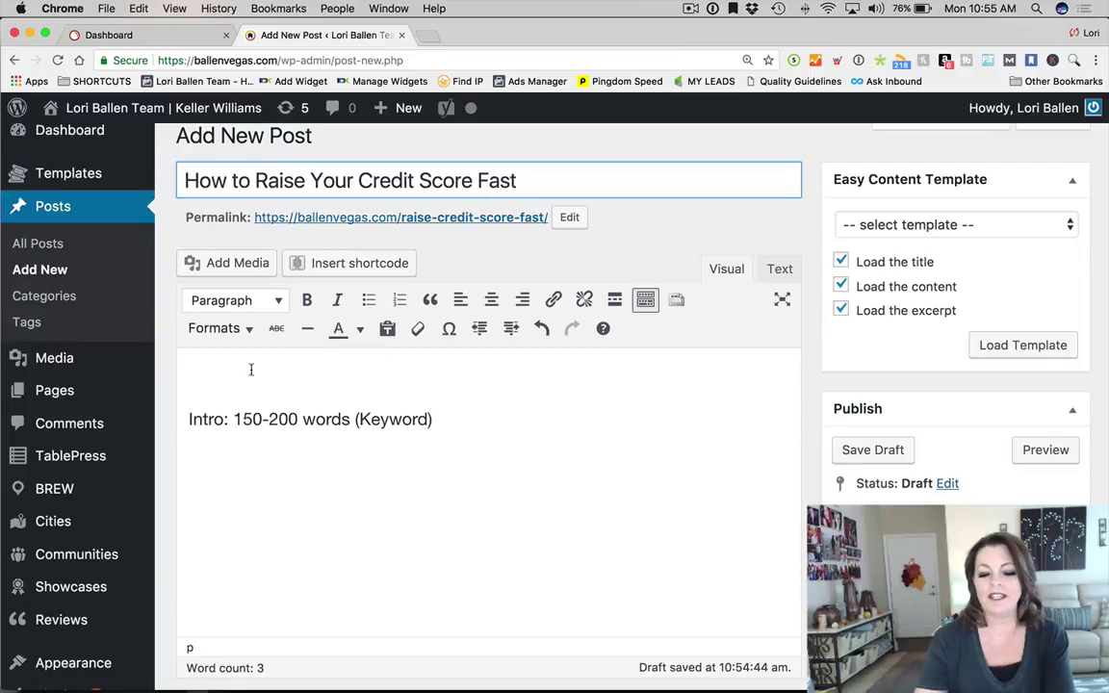
left_click(250, 369)
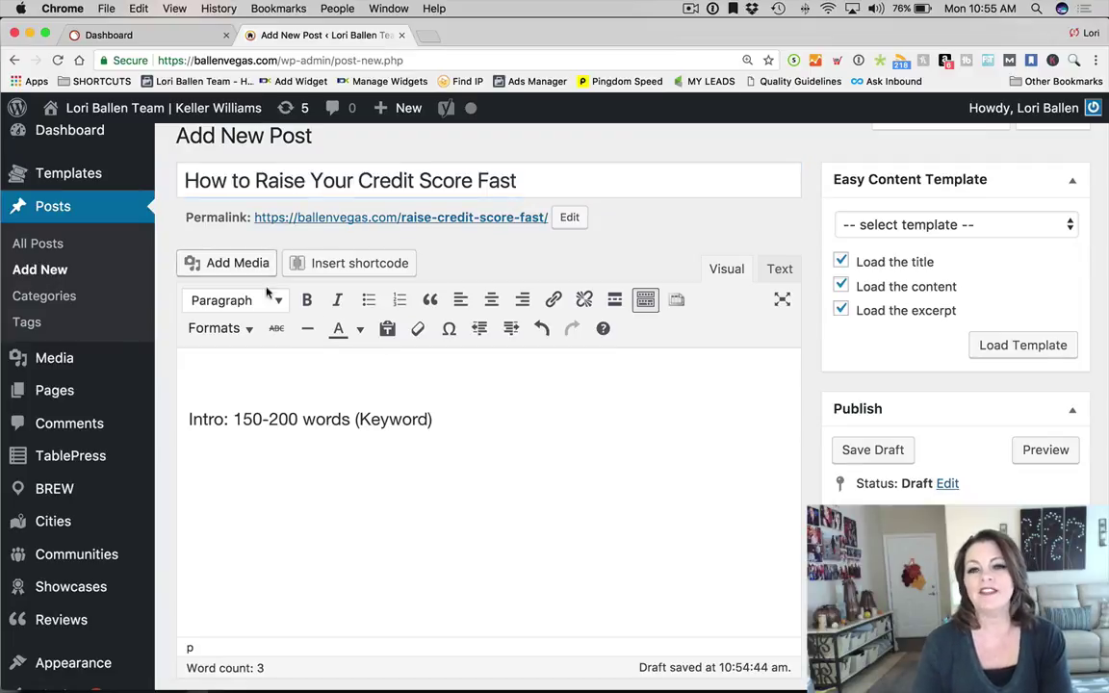
left_click_drag(525, 182, 177, 165)
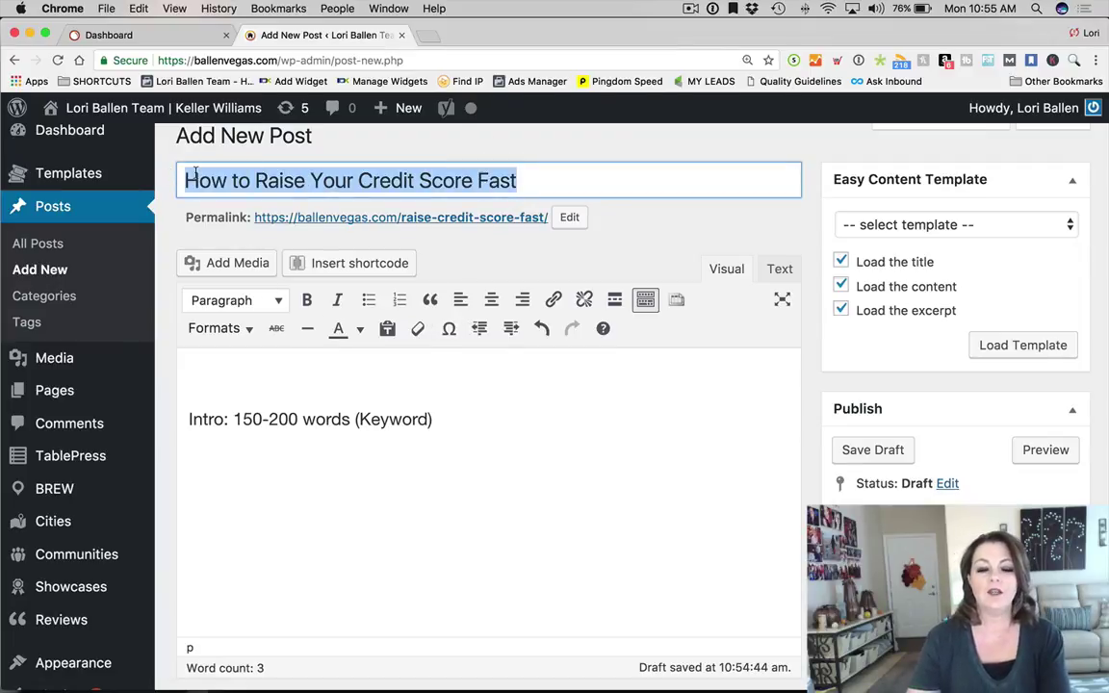
left_click(208, 375)
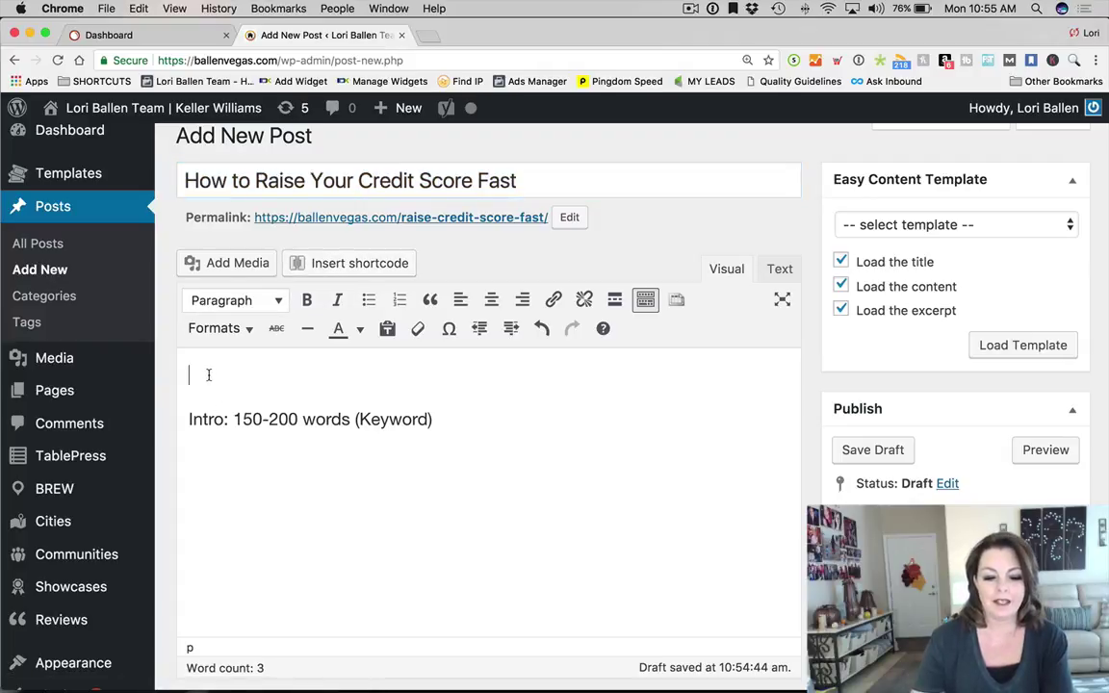
type("HOW TO RA")
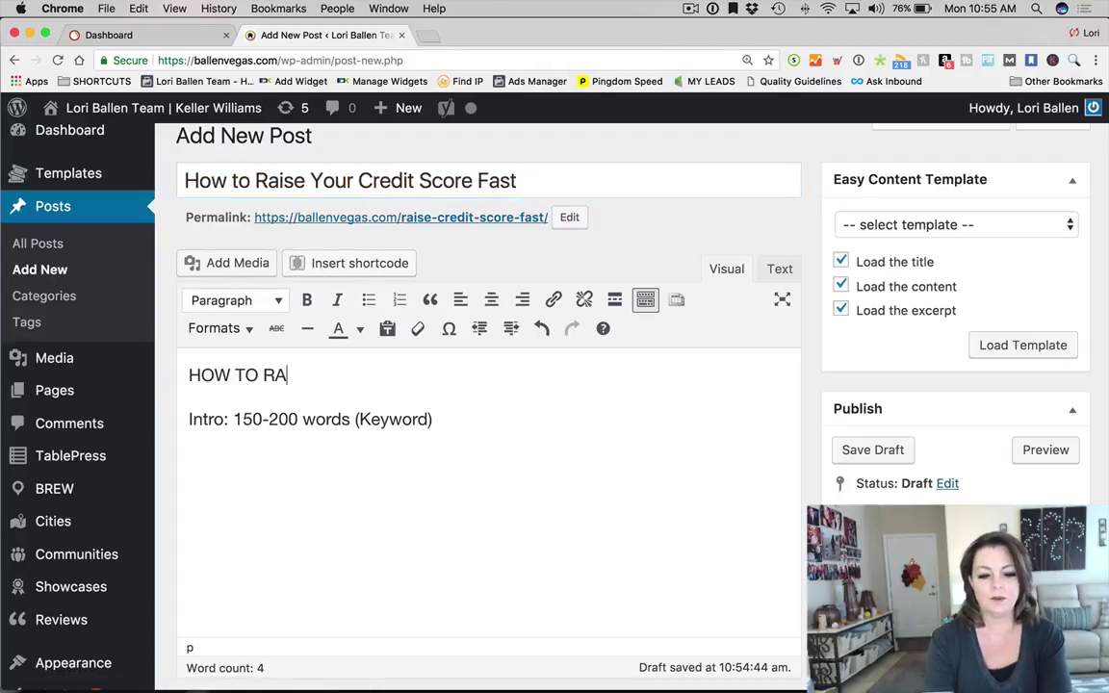
key("BackSpace")
key("BackSpace")
key("BackSpace")
key("BackSpace")
key("BackSpace")
key("BackSpace")
key("BackSpace")
key("BackSpace")
key("BackSpace")
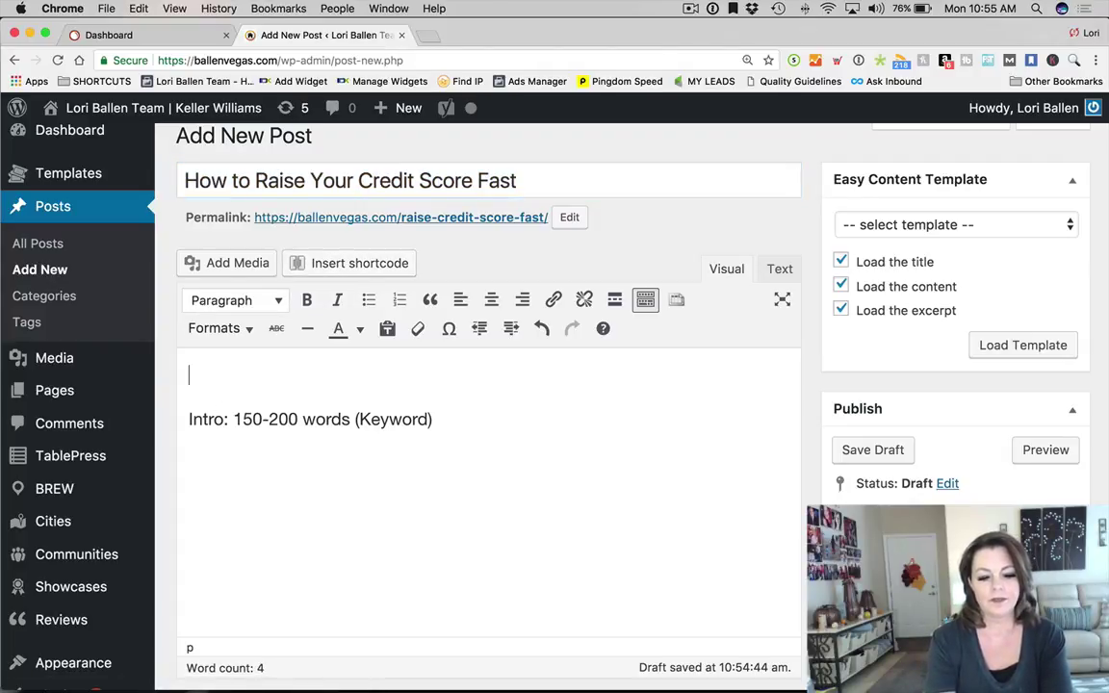
Write "How to Raise Your Credit Score Fast" on the empty line above the intro placeholder
type("HO")
key("BackSpace")
type("o")
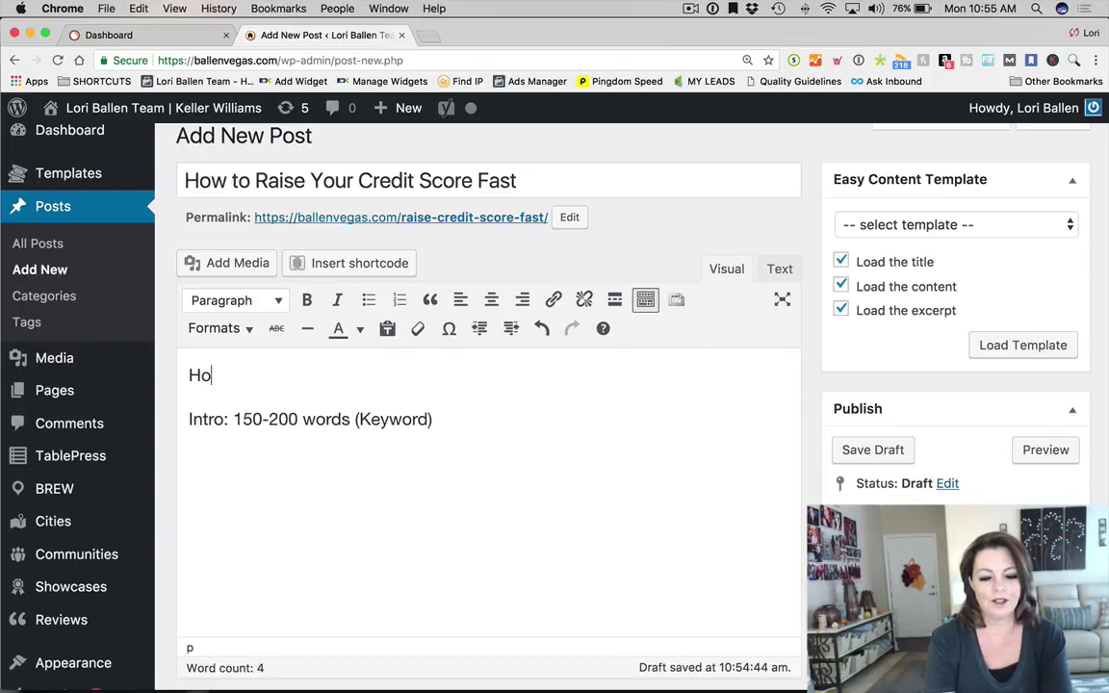
type("w to Raise Your C")
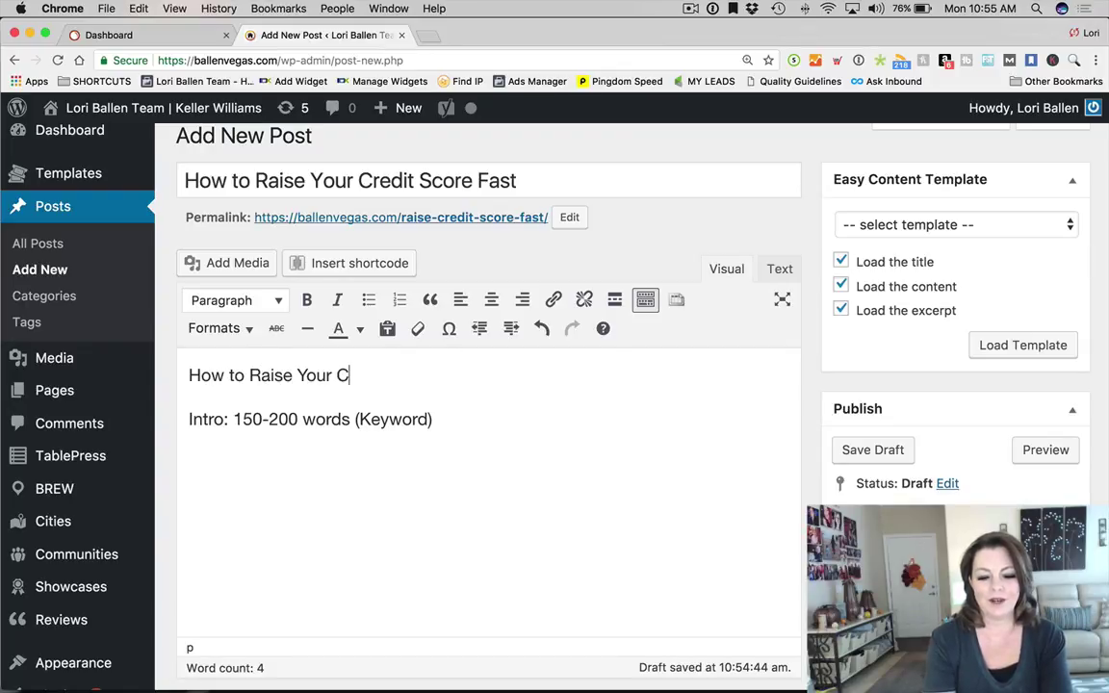
type("redit Score Fast")
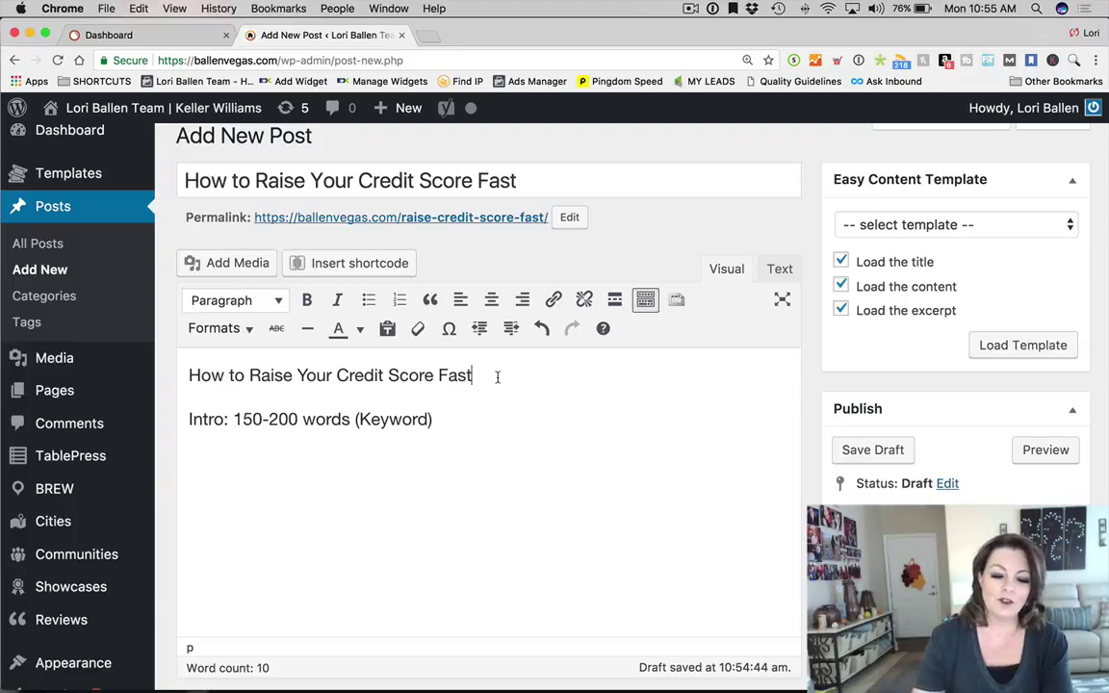
Try the Heading 1 style on the "How to Raise Your Credit Score Fast" body line and set it back to Paragraph
left_click_drag(497, 377, 181, 366)
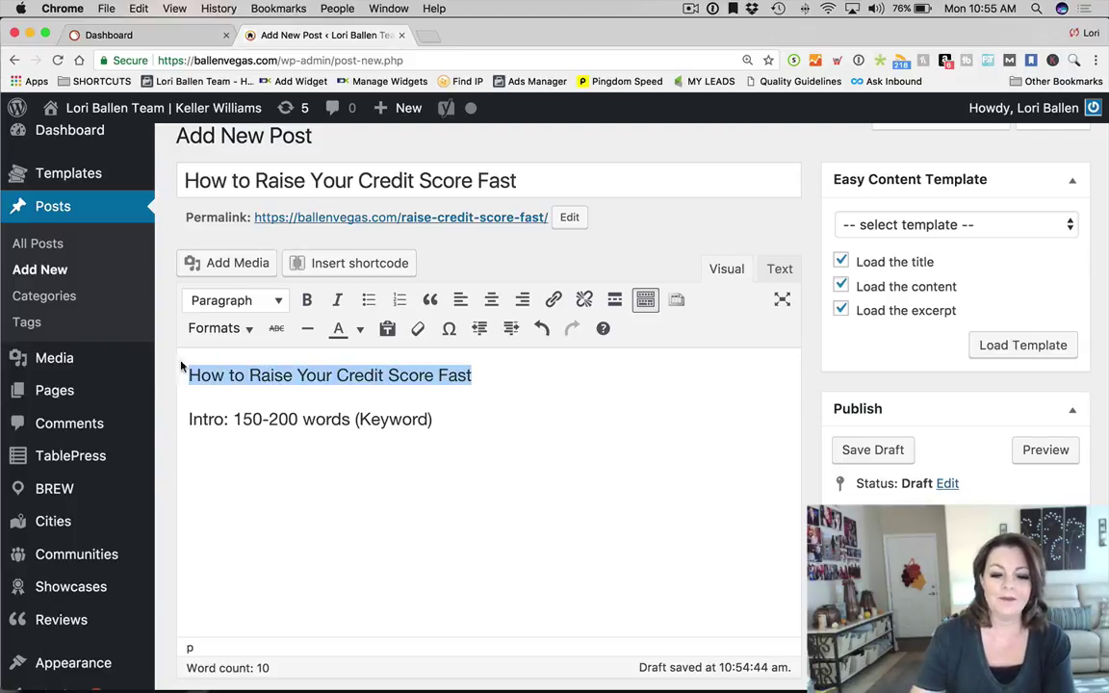
left_click(228, 330)
left_click(218, 300)
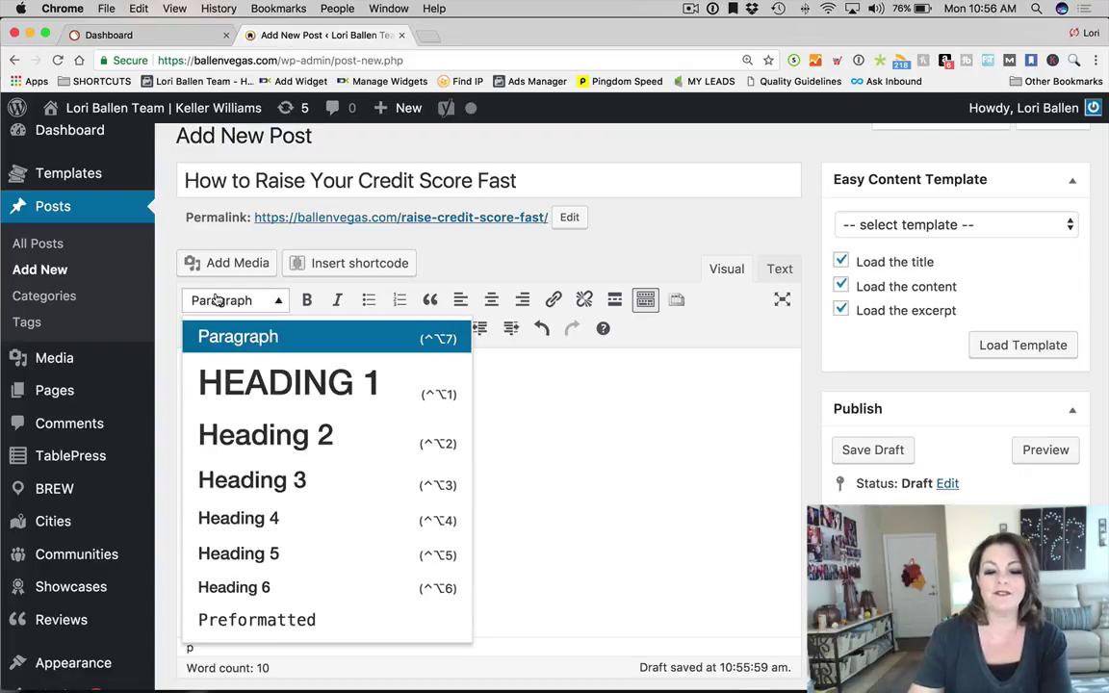
left_click(276, 389)
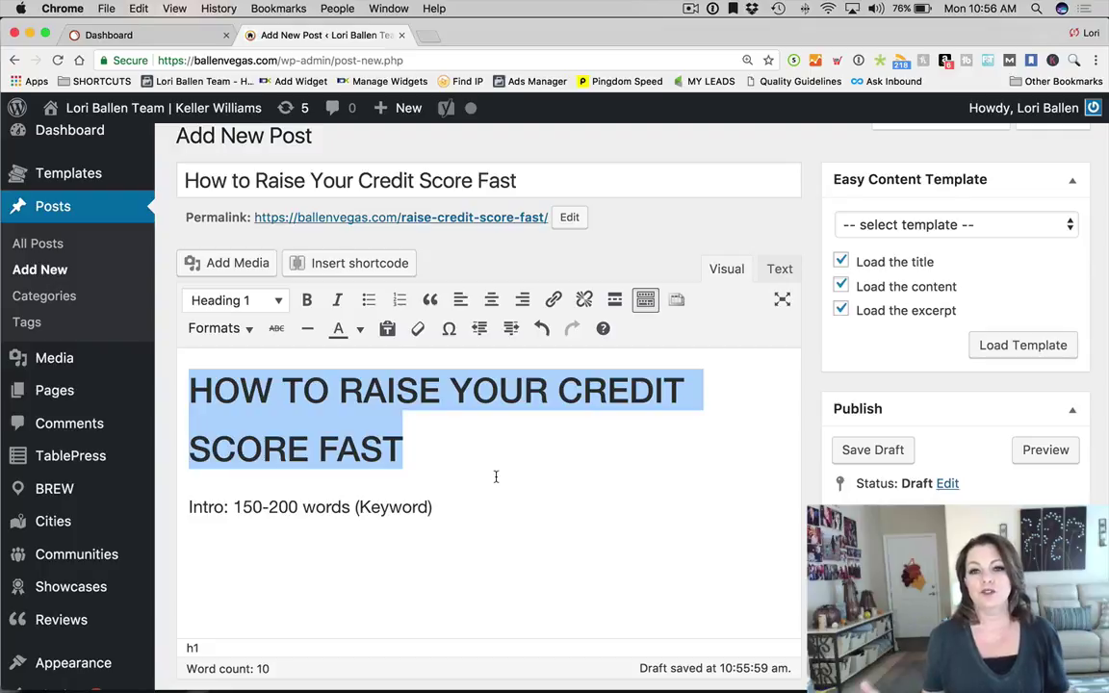
left_click(241, 301)
left_click(243, 335)
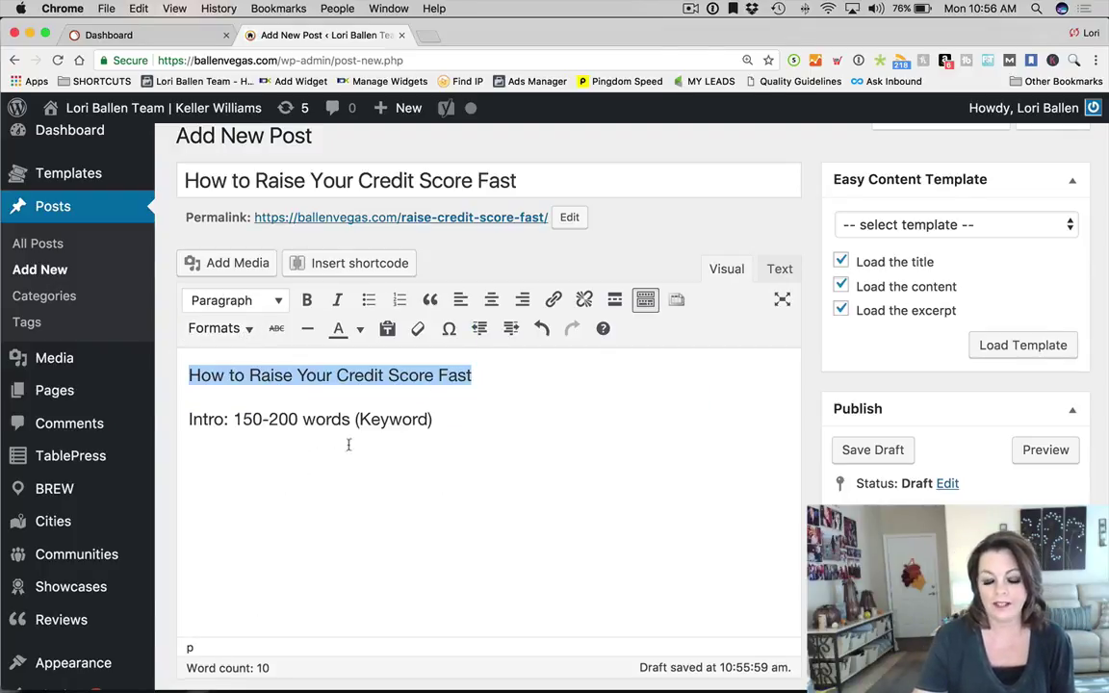
Delete the "How to Raise Your Credit Score Fast" line from the post body, leaving no blank line above the intro placeholder
left_click_drag(491, 377, 166, 371)
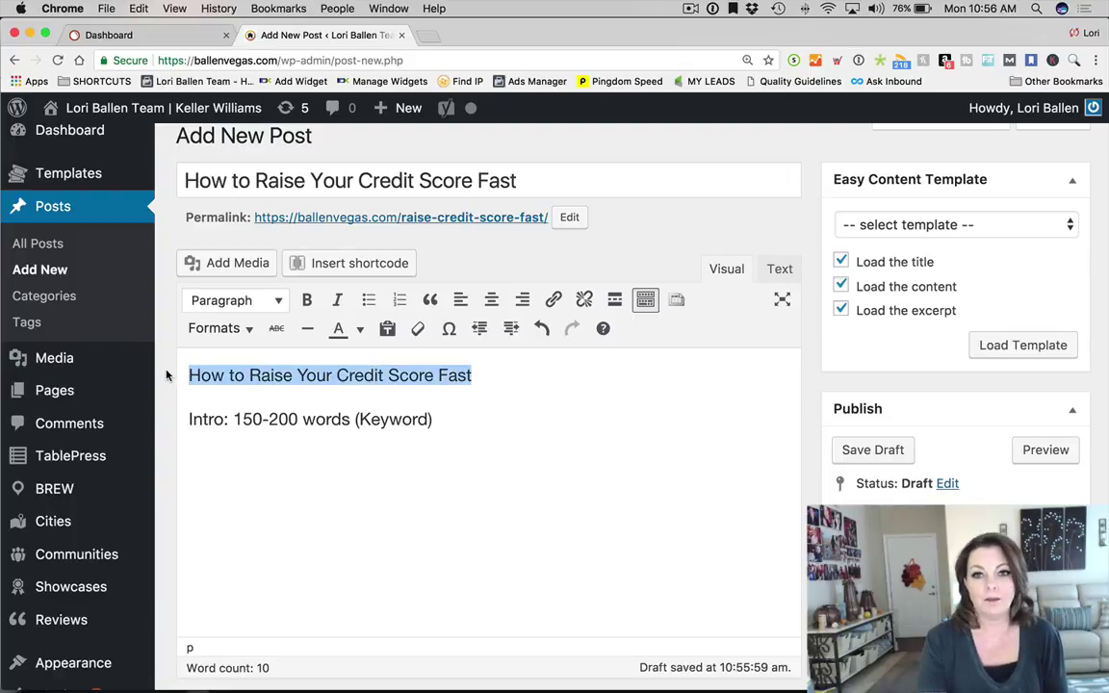
key("BackSpace")
key("BackSpace")
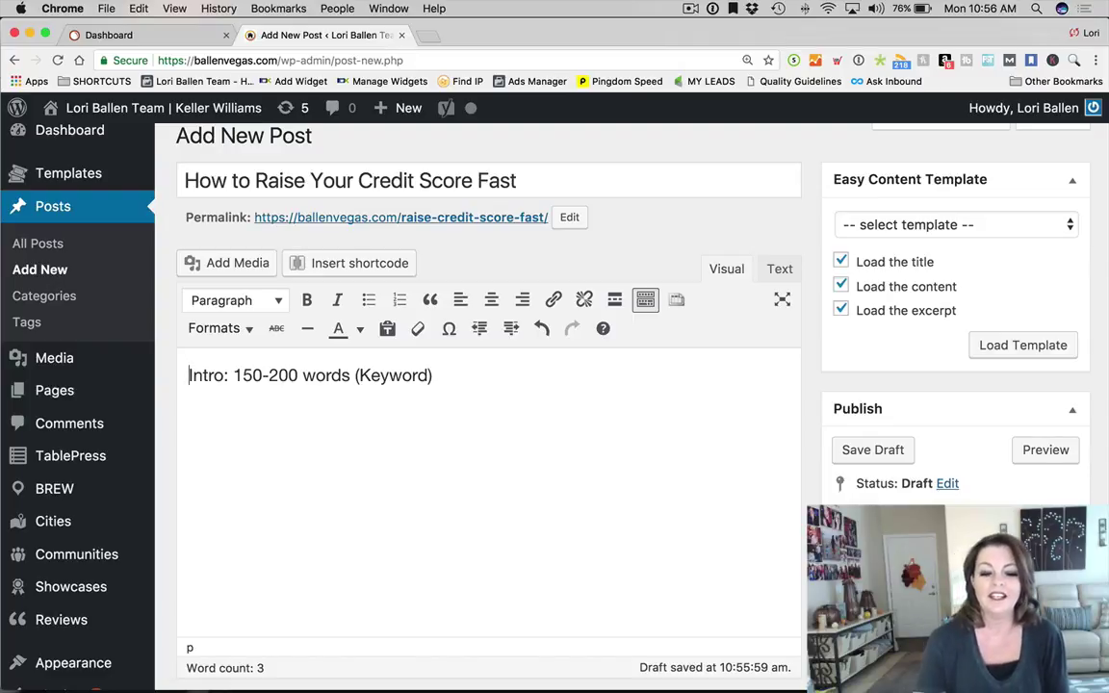
Add the subtopic line "How to Increase your Score After Bankruptcy" below the intro placeholder and start a new line
left_click(483, 381)
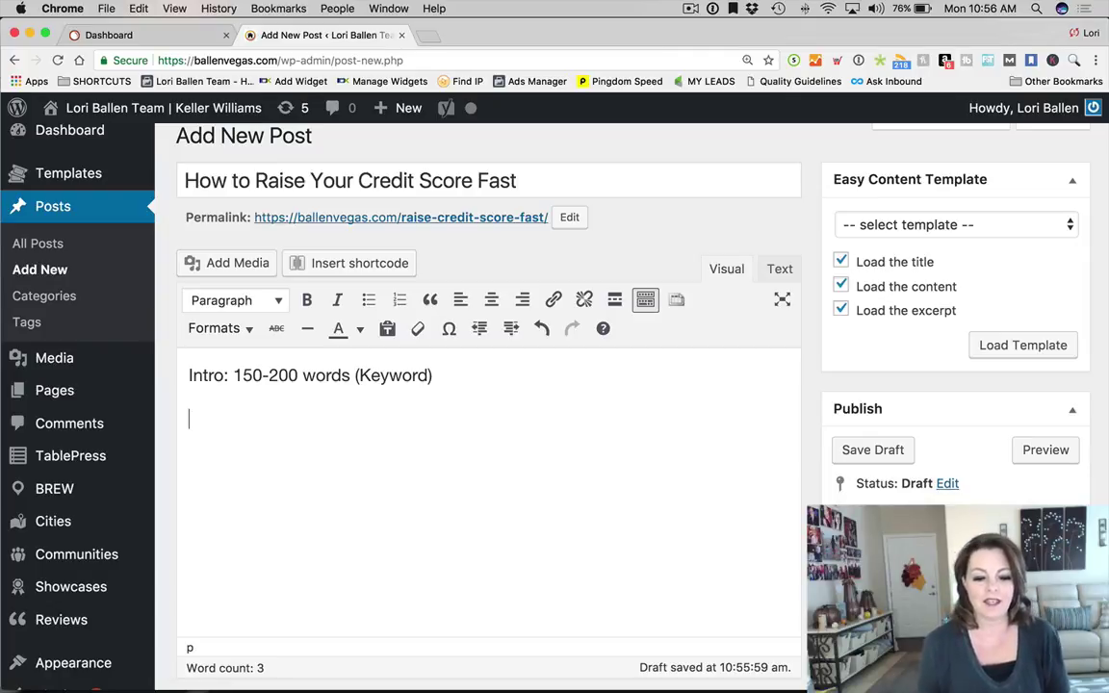
key("Return")
type("H")
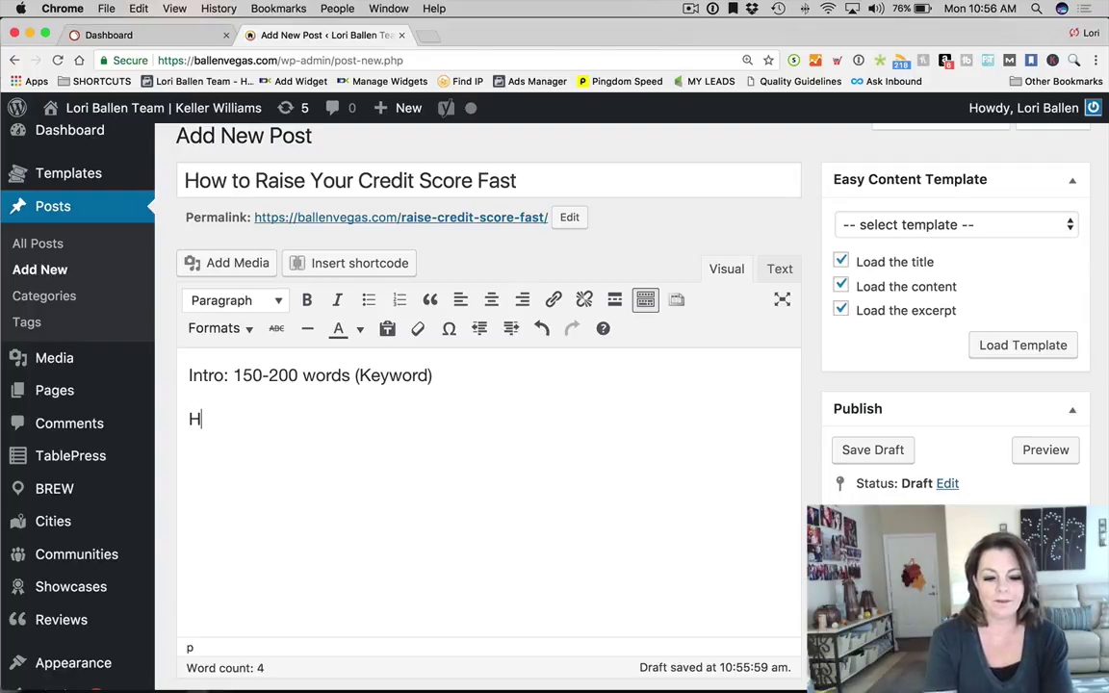
type("ow to Increa")
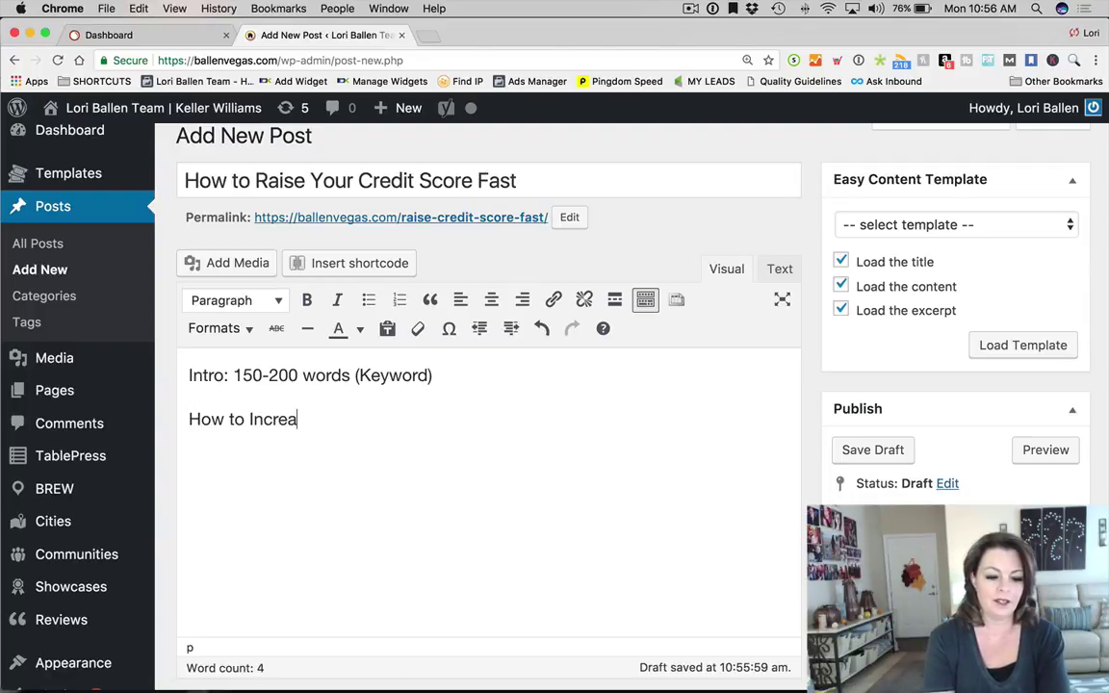
type("se your Score After ")
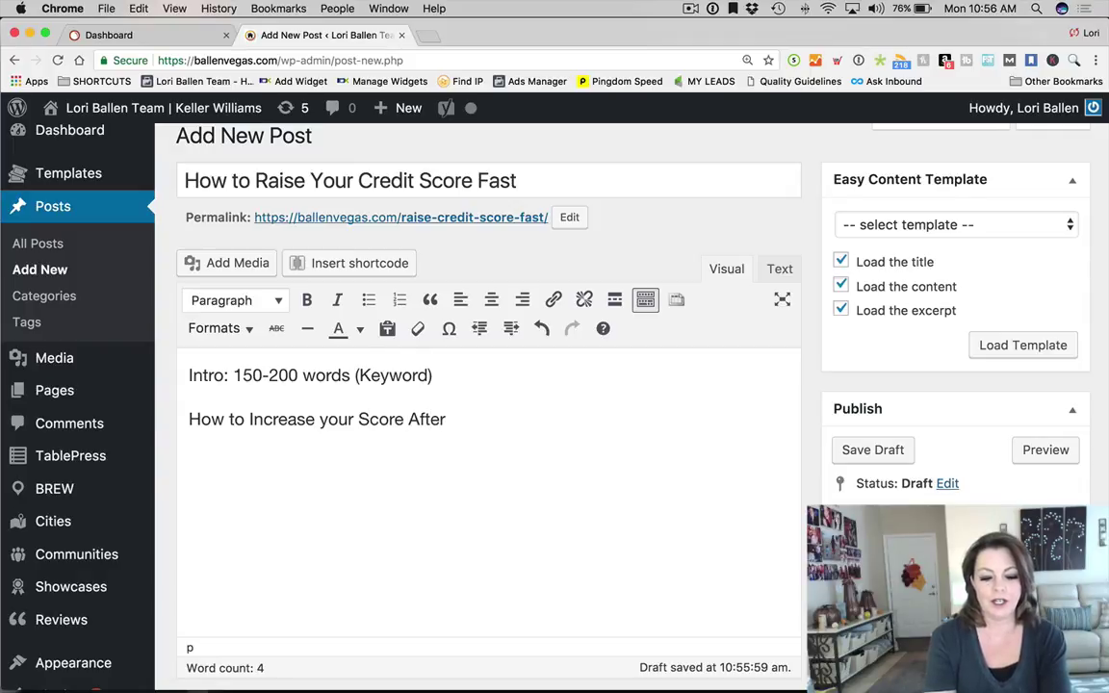
type("Bankrupt")
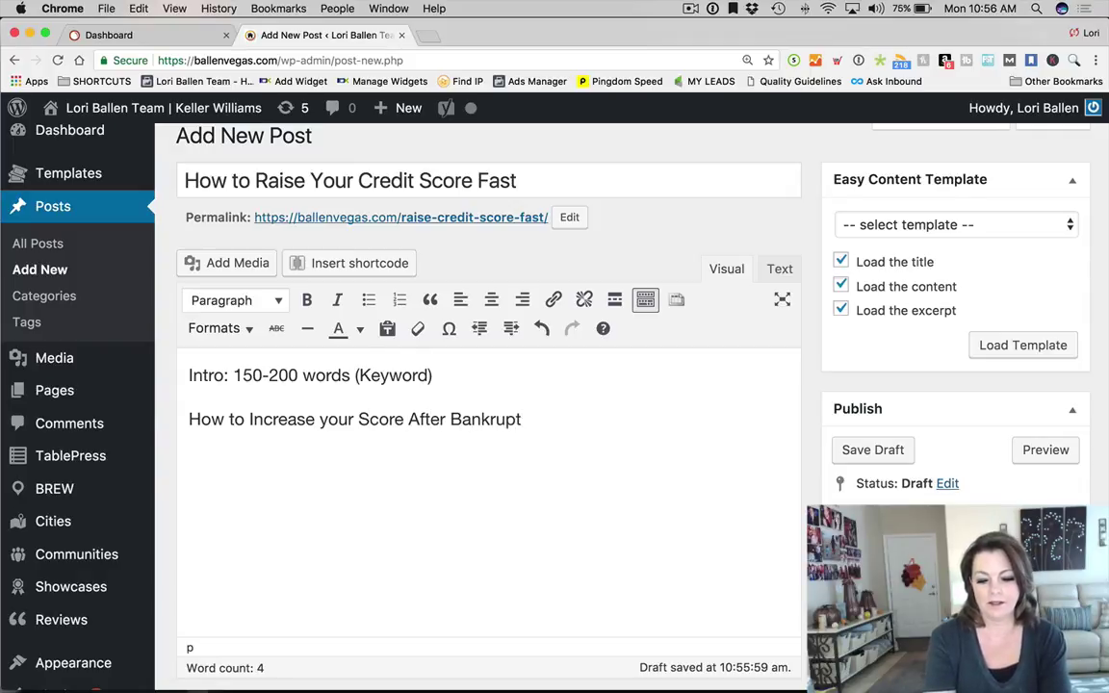
type("cy ")
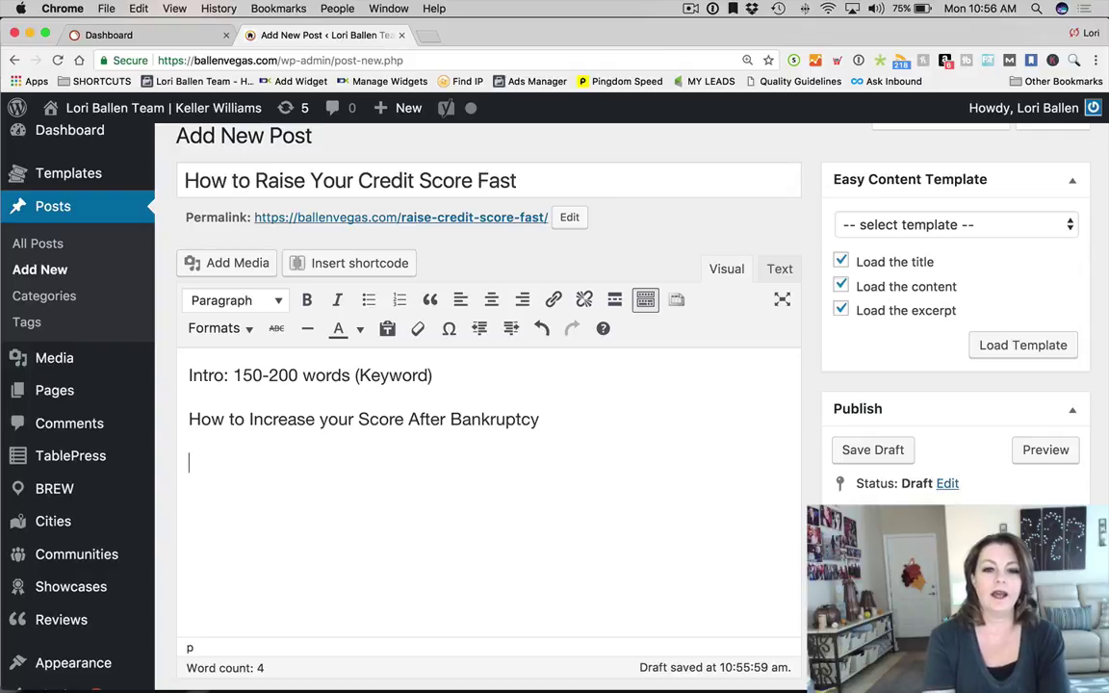
type("Raising your")
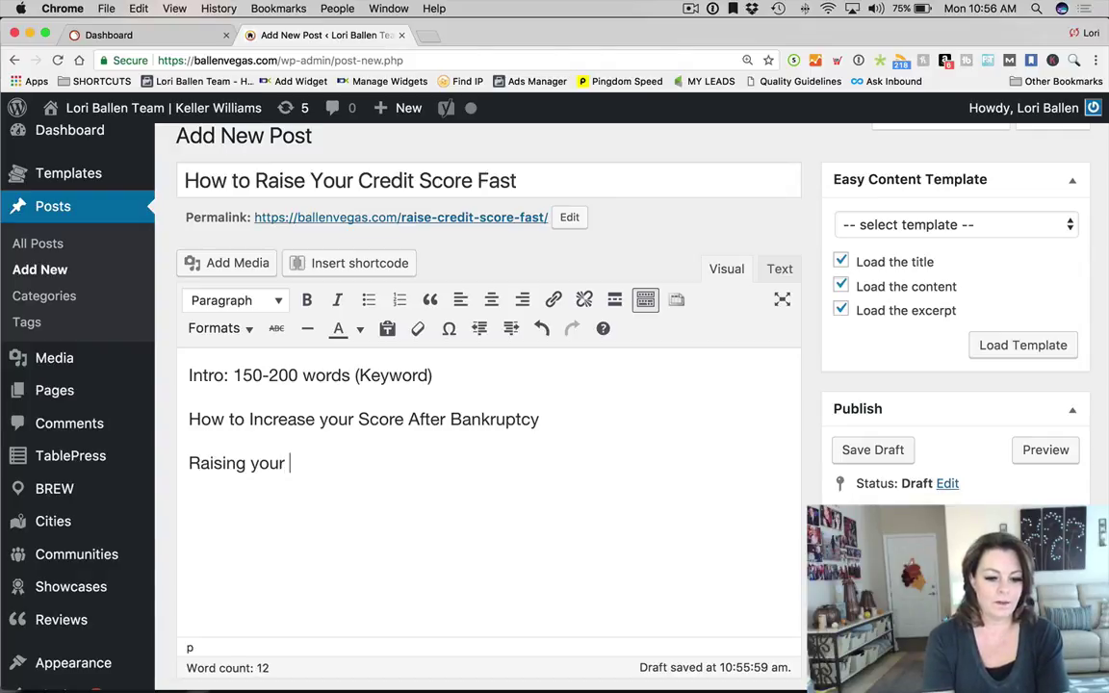
key("BackSpace")
key("BackSpace")
key("BackSpace")
key("BackSpace")
key("BackSpace")
key("BackSpace")
key("BackSpace")
key("BackSpace")
key("BackSpace")
key("BackSpace")
key("BackSpace")
key("BackSpace")
key("BackSpace")
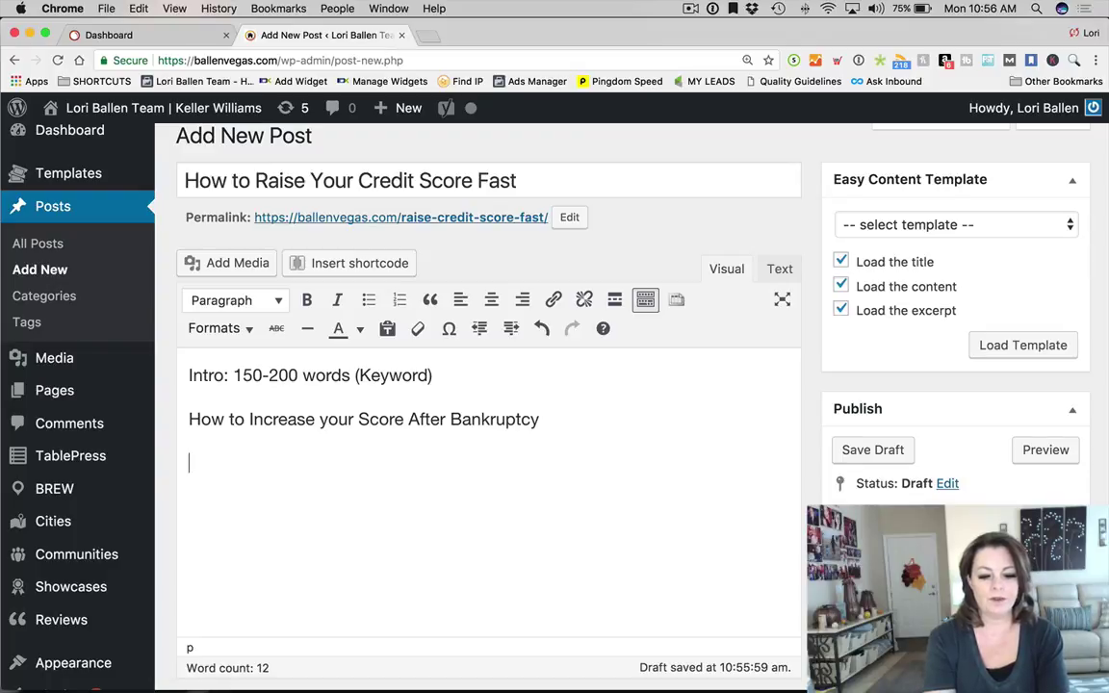
type("Improv")
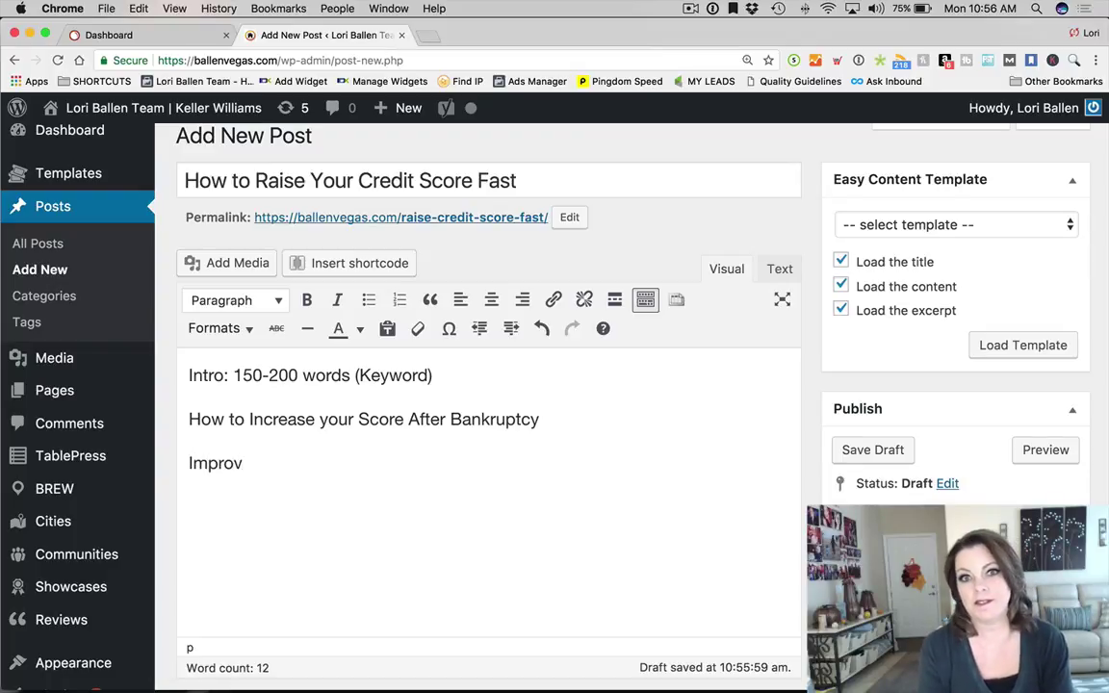
type("i")
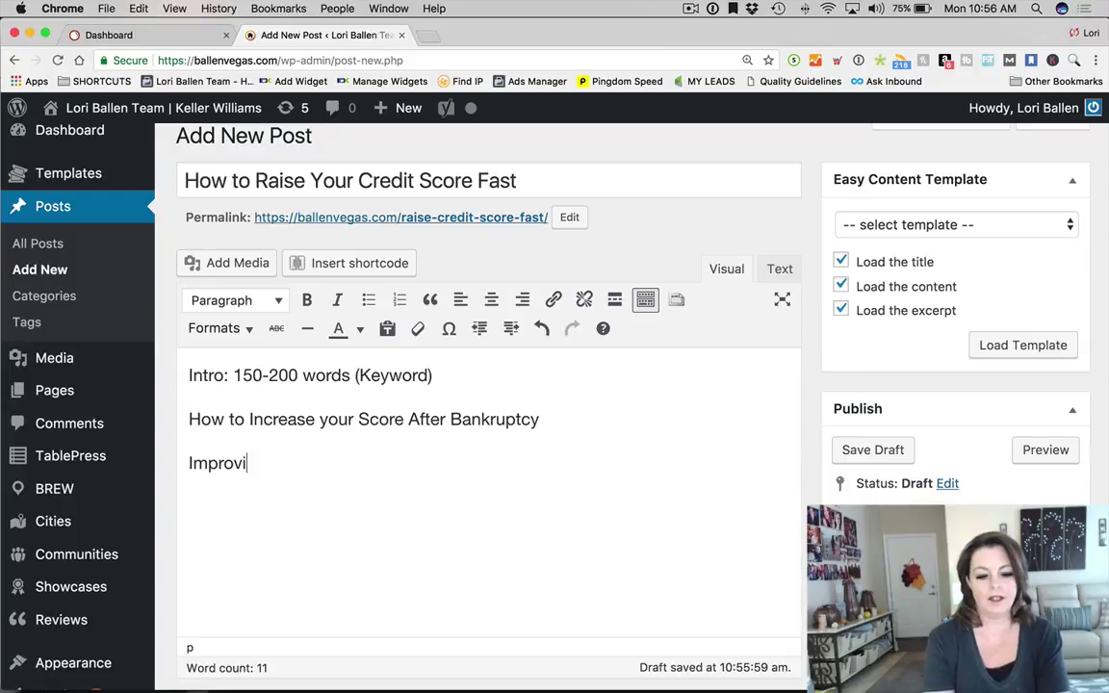
type("ng your Credit")
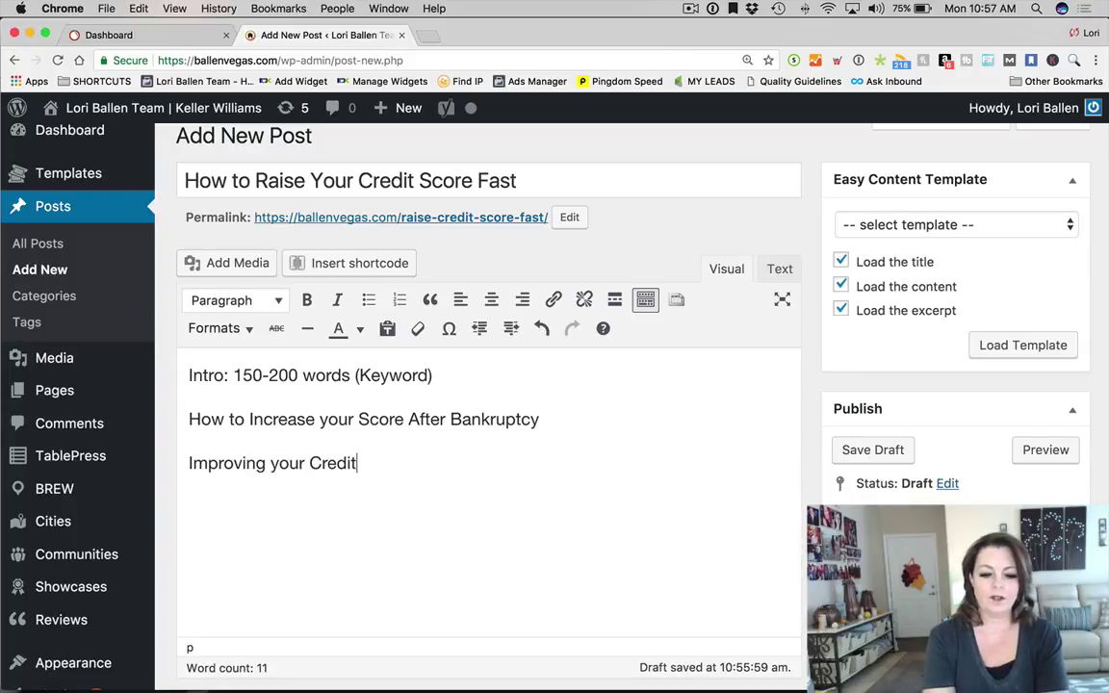
type(" Score")
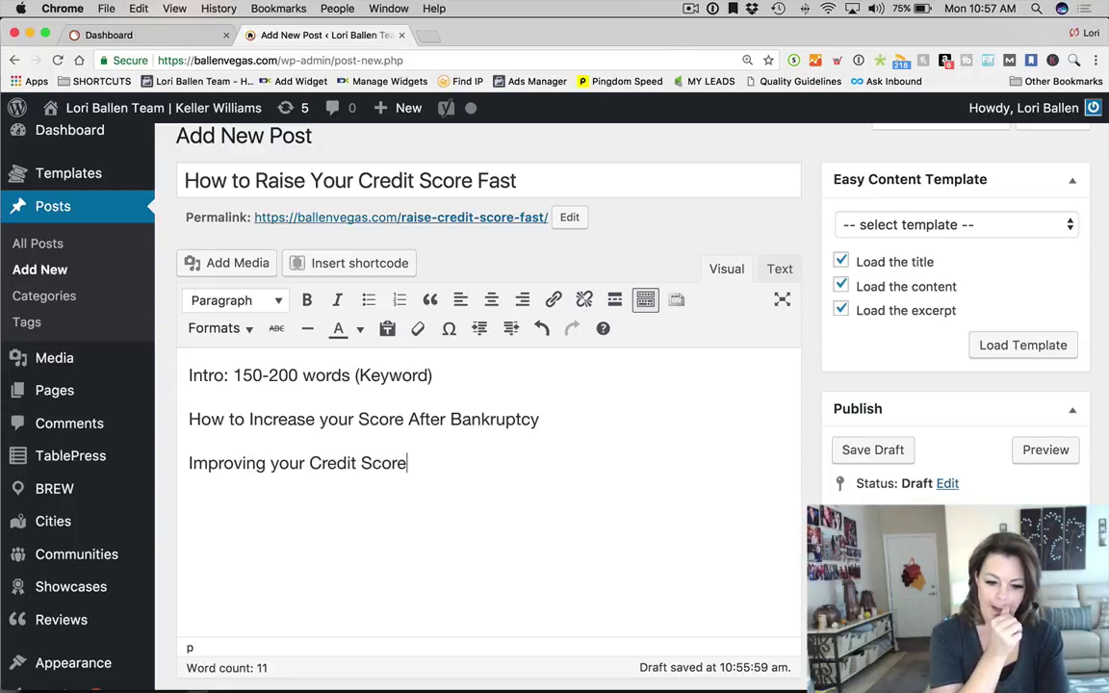
type(" through")
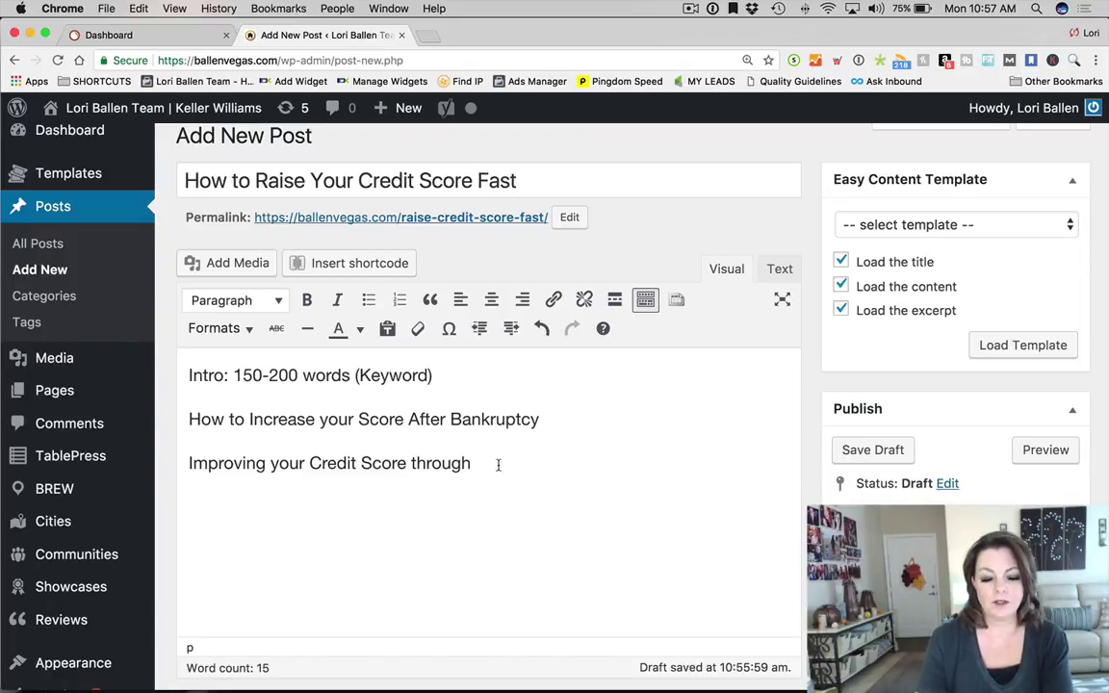
Replace the unfinished line below the bankruptcy subtopic with "Credit Cards that can help Improve your Credit"
left_click_drag(472, 463, 154, 463)
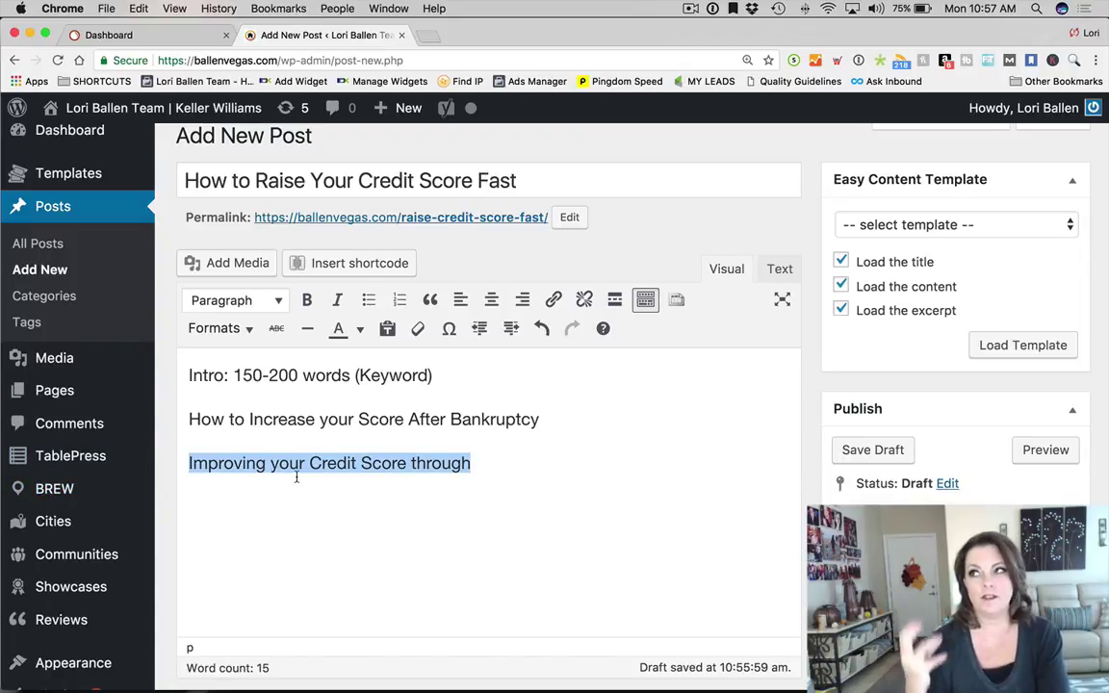
type("Credi")
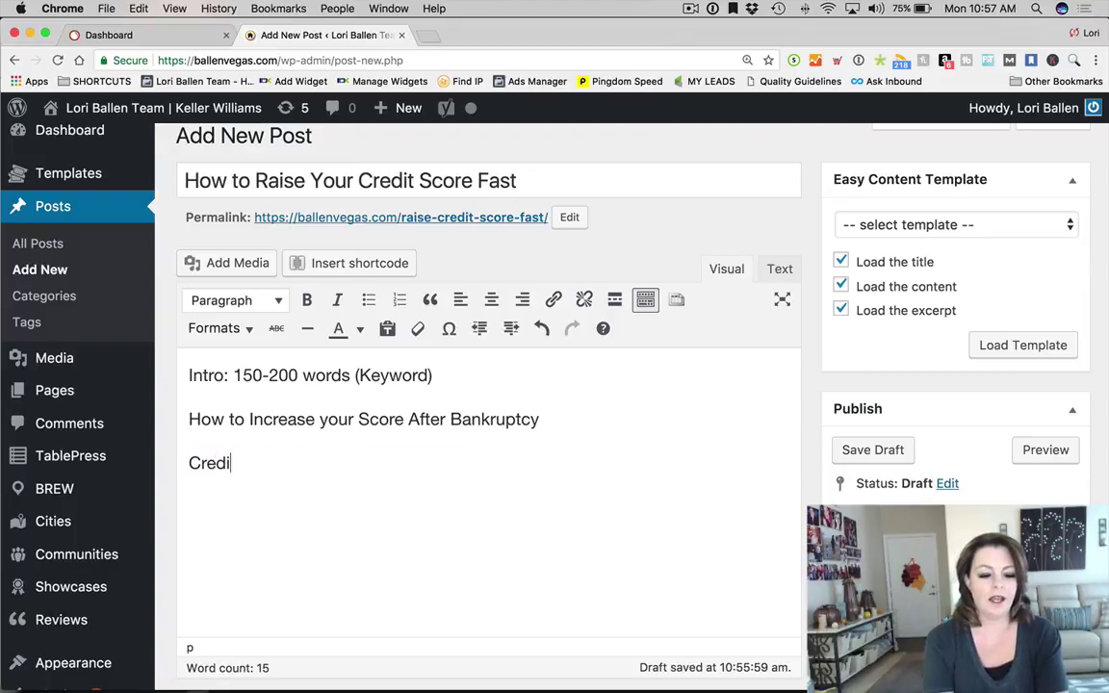
type("t Cards that can ")
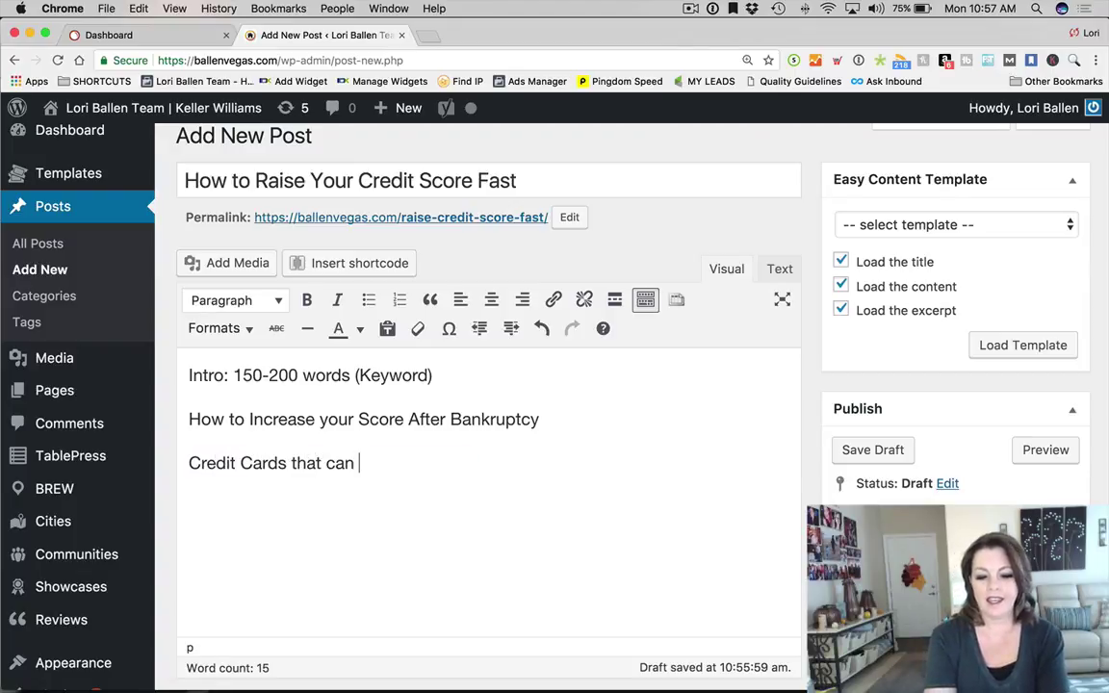
type("help Improve ")
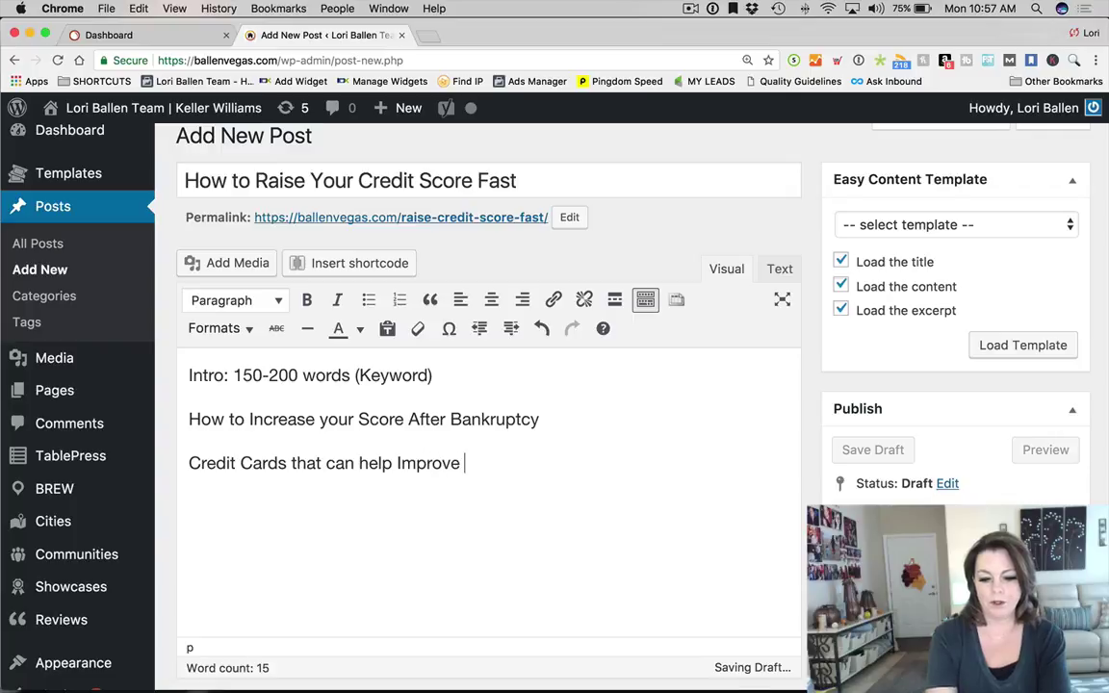
type("your Credit")
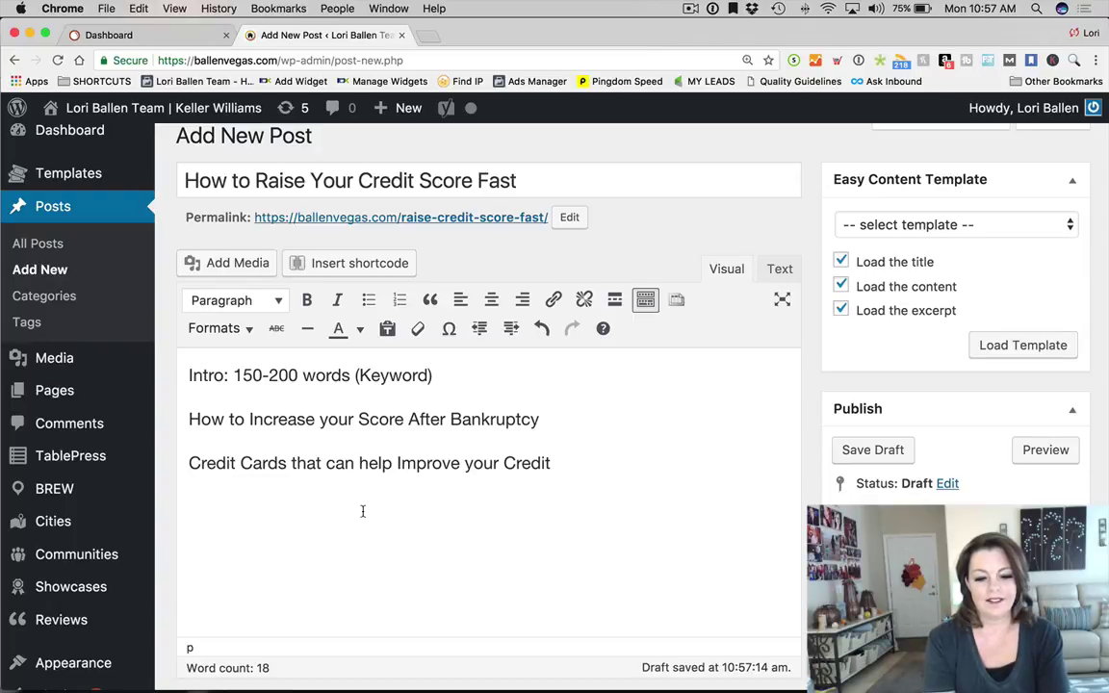
type("Ho")
key("BackSpace")
key("BackSpace")
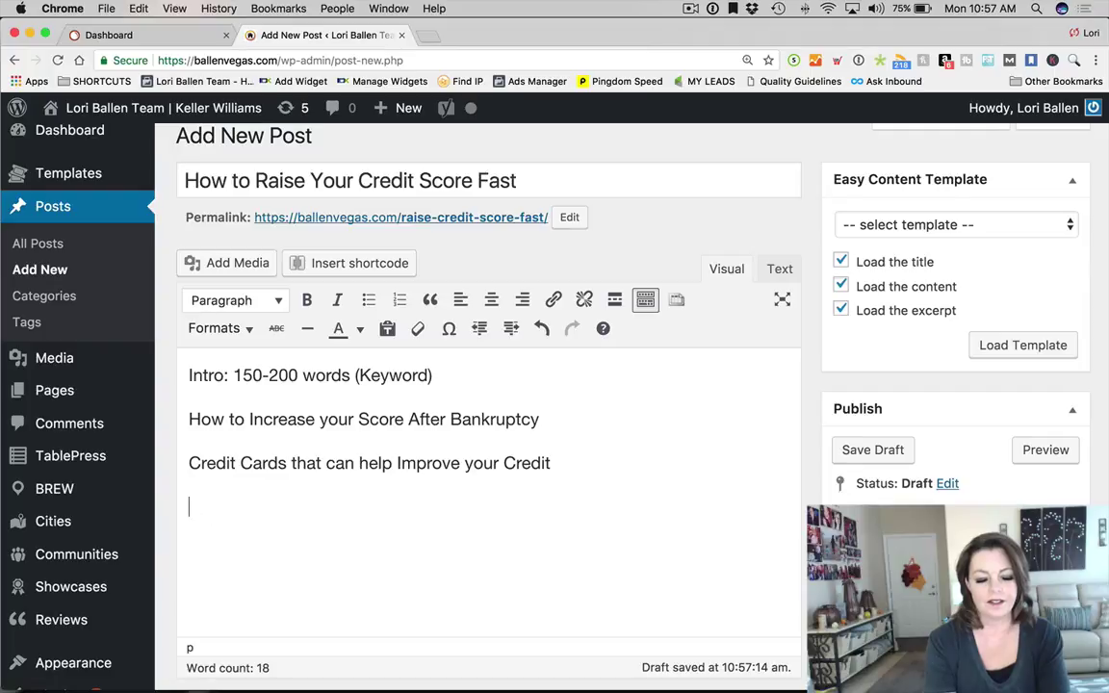
type("What Credit Score")
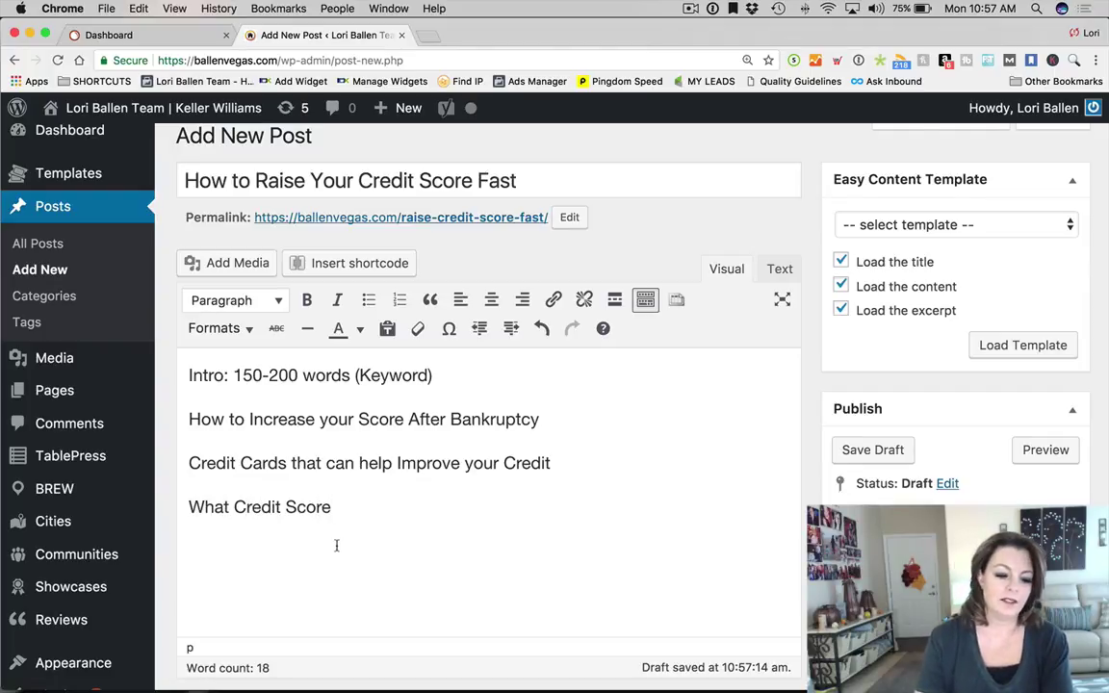
Replace the unfinished line below the credit cards subtopic with "Improving your Credit to Buy a House"
left_click_drag(335, 540, 178, 504)
type("Improving ")
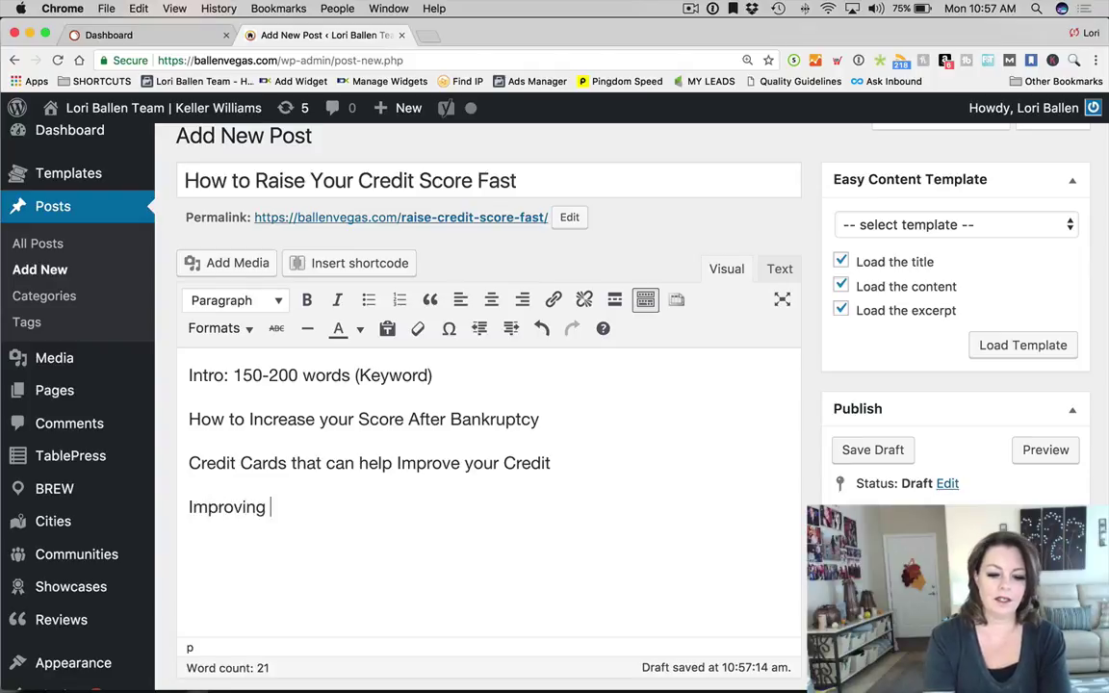
type("your Credit to ")
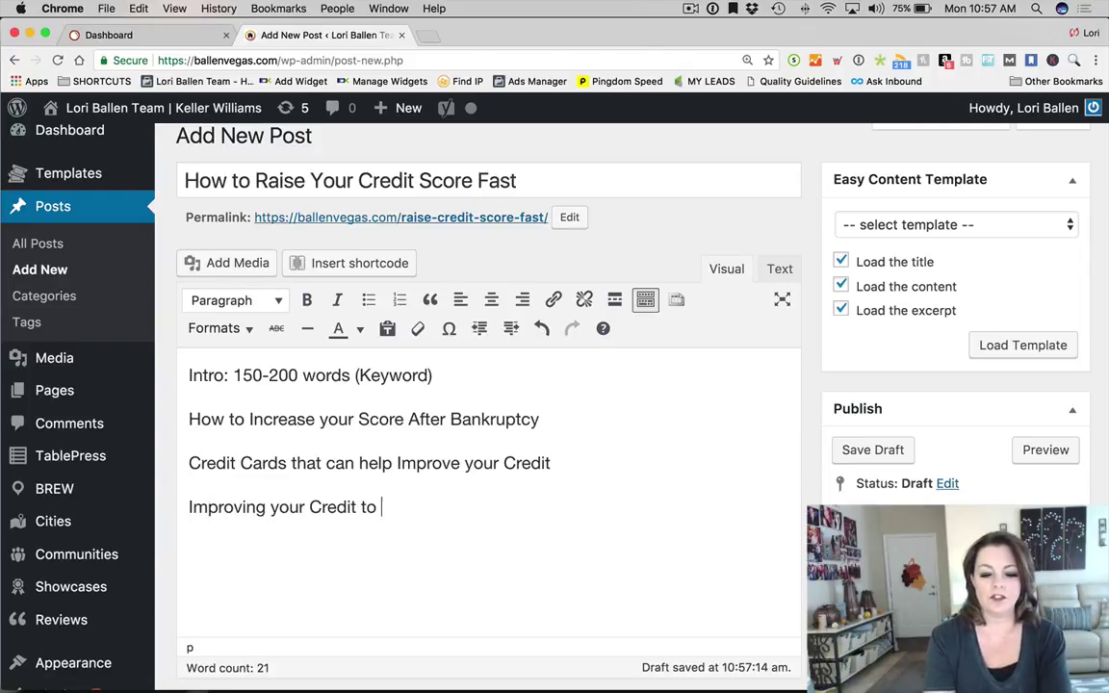
type("Buy a House")
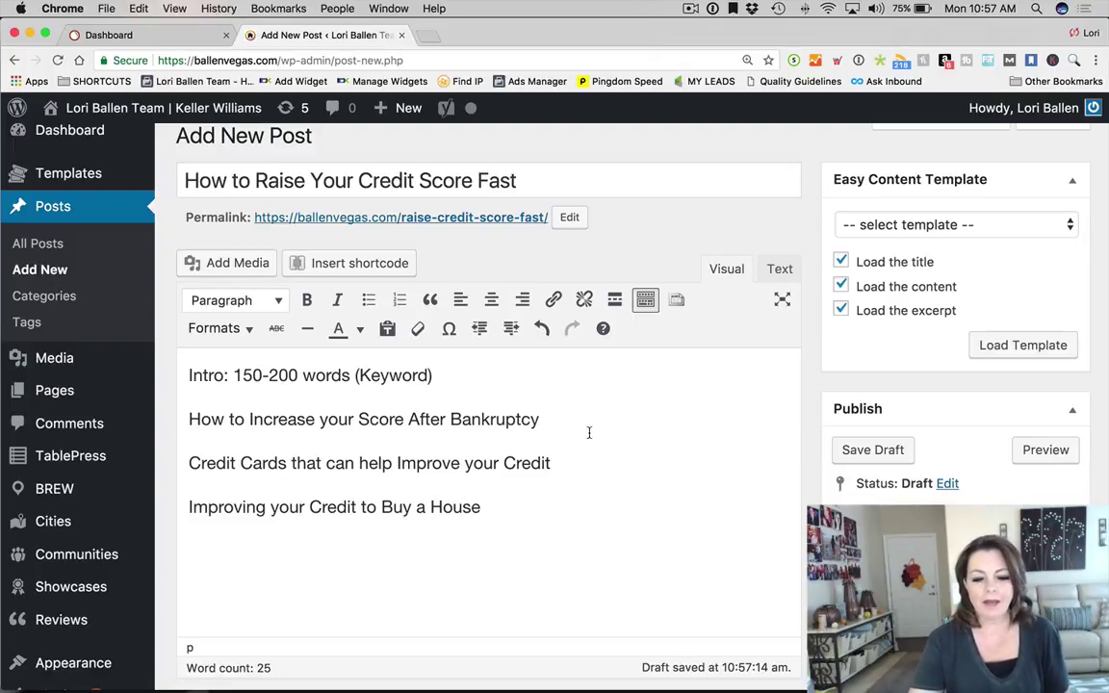
Search Google for "bankruptcy" in a new browser tab and examine its keyword volume, competition and top results
left_click_drag(554, 420, 172, 418)
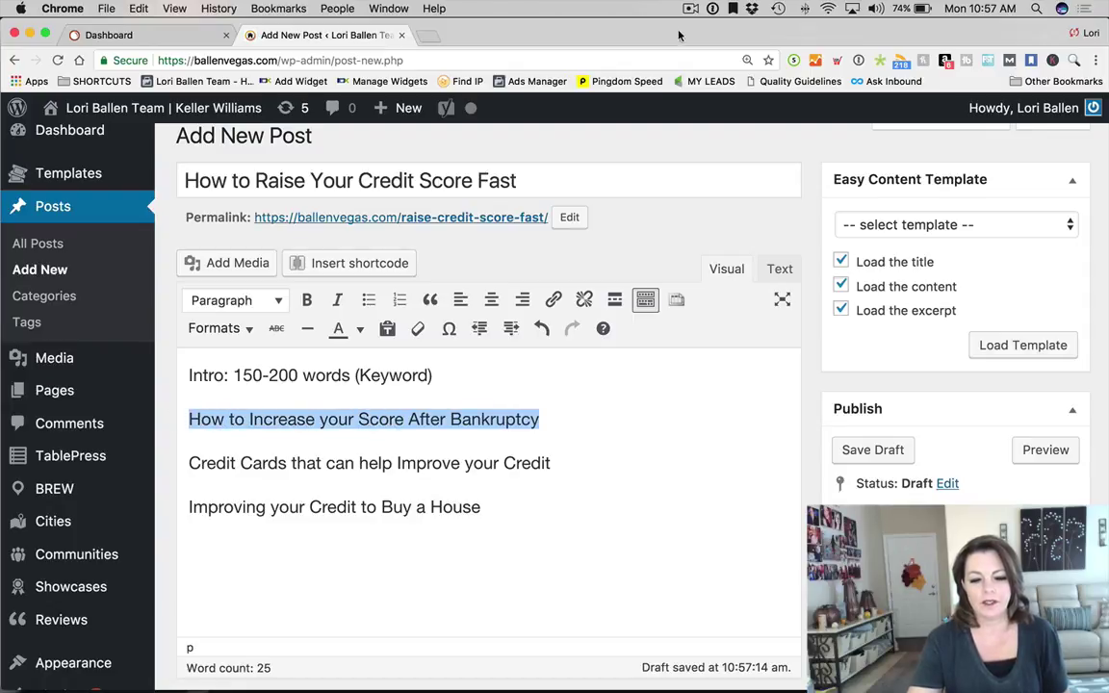
left_click(430, 35)
type("bankruptcy")
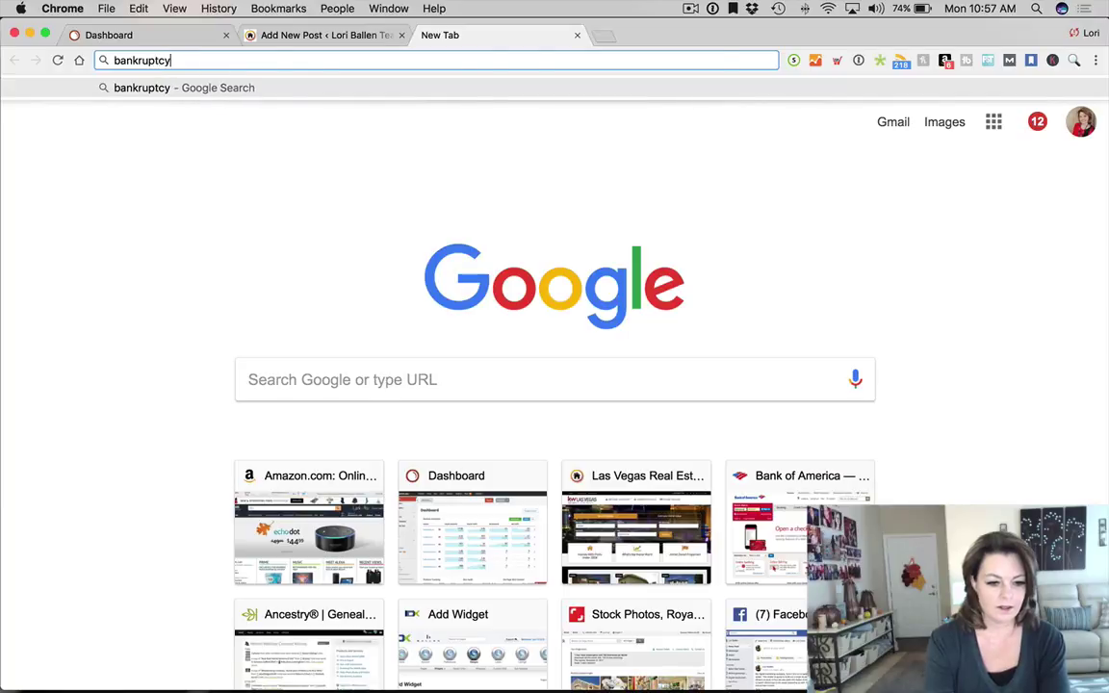
key("Return")
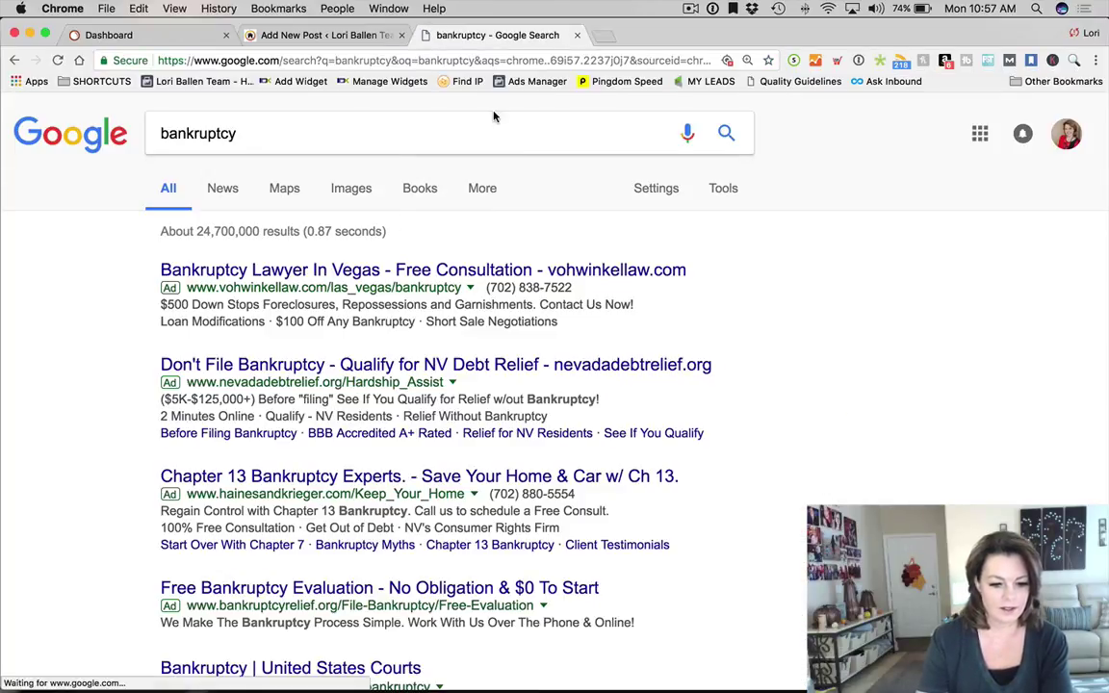
left_click(364, 35)
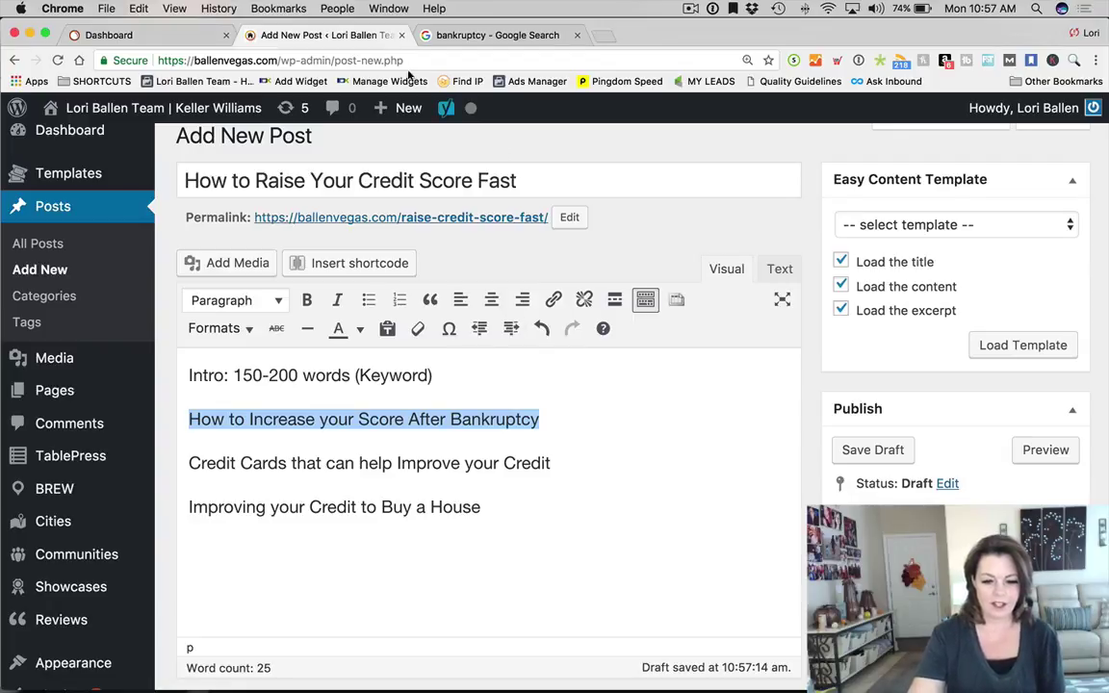
left_click(448, 39)
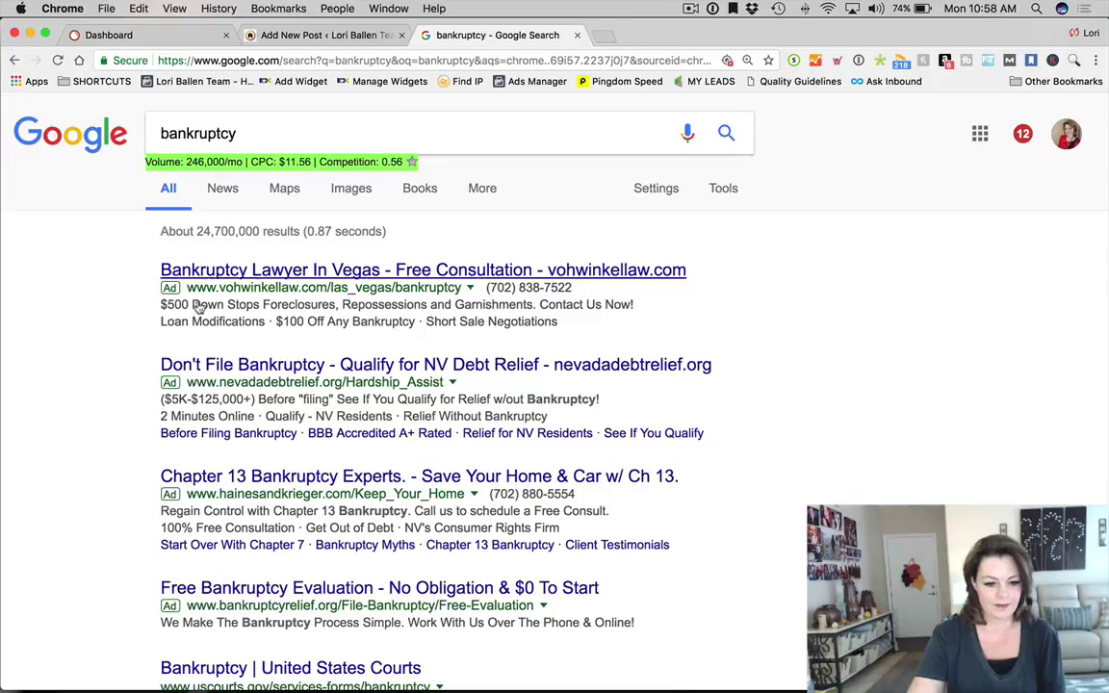
scroll(235, 395, "down", 2)
scroll(235, 396, "down", 3)
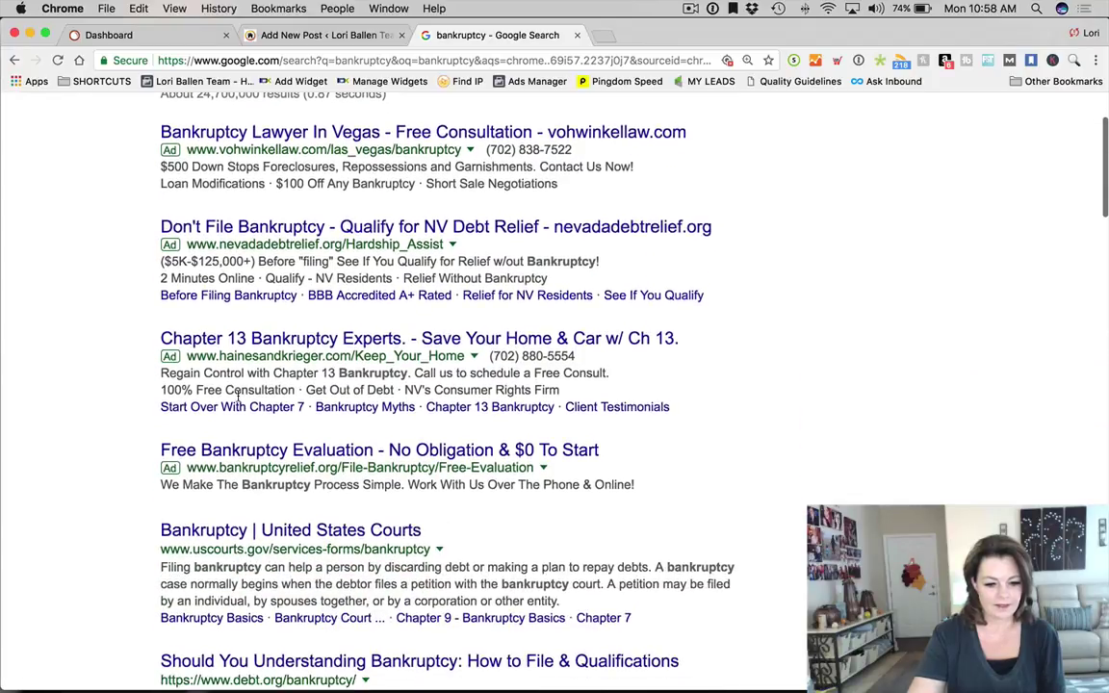
Return to the post draft and replace "Bankruptcy" with "A Foreclosure" in the first subtopic line
left_click(334, 36)
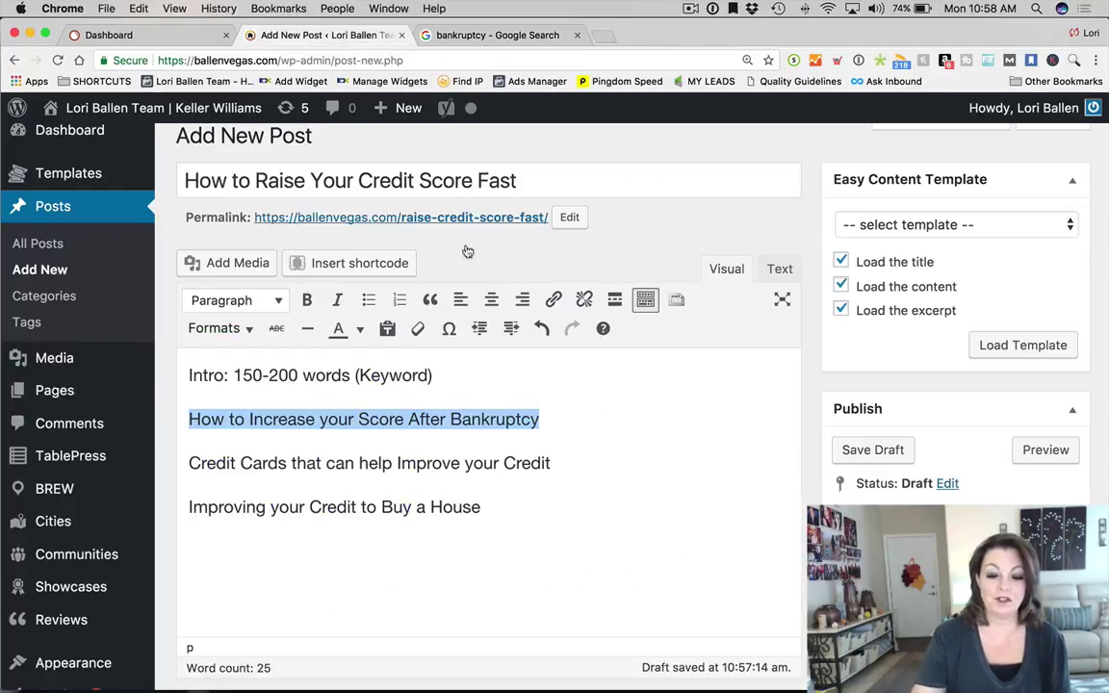
scroll(537, 367, "down", 1)
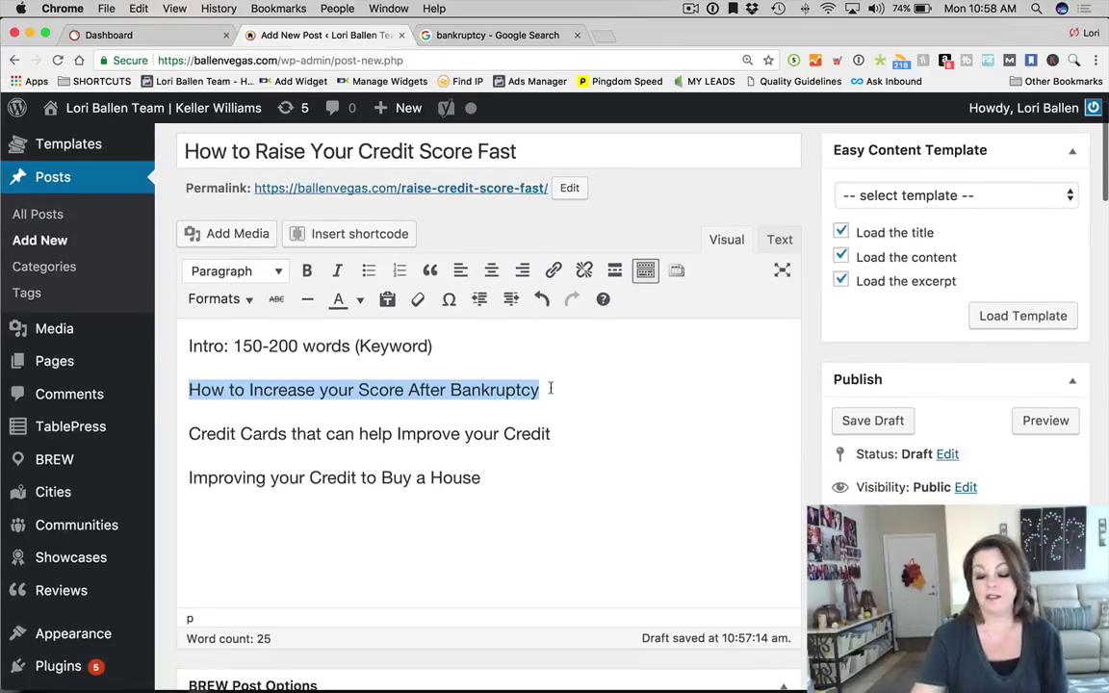
scroll(551, 389, "down", 1)
left_click_drag(567, 378, 177, 365)
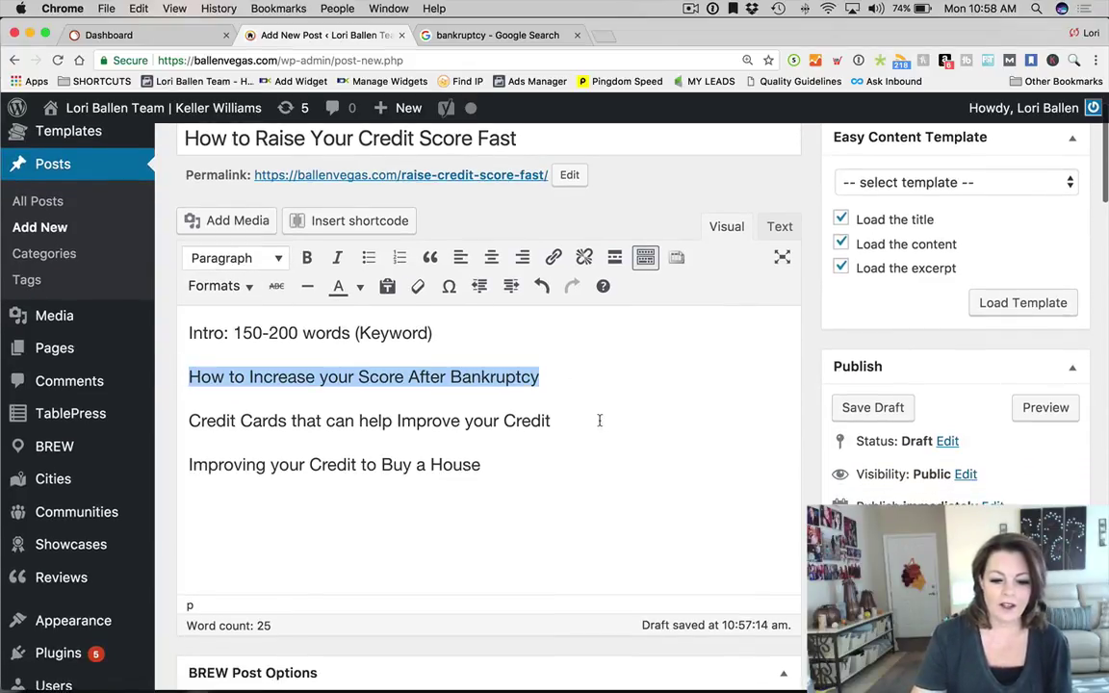
left_click(555, 385)
left_click_drag(555, 384, 446, 379)
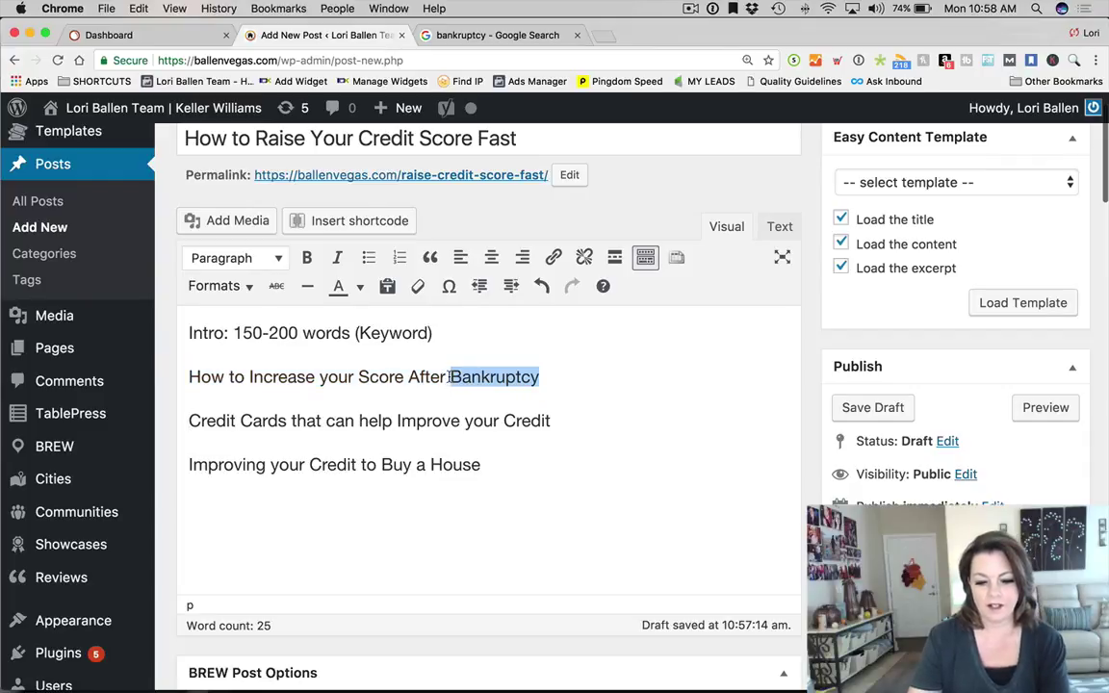
type("A Foreclosure")
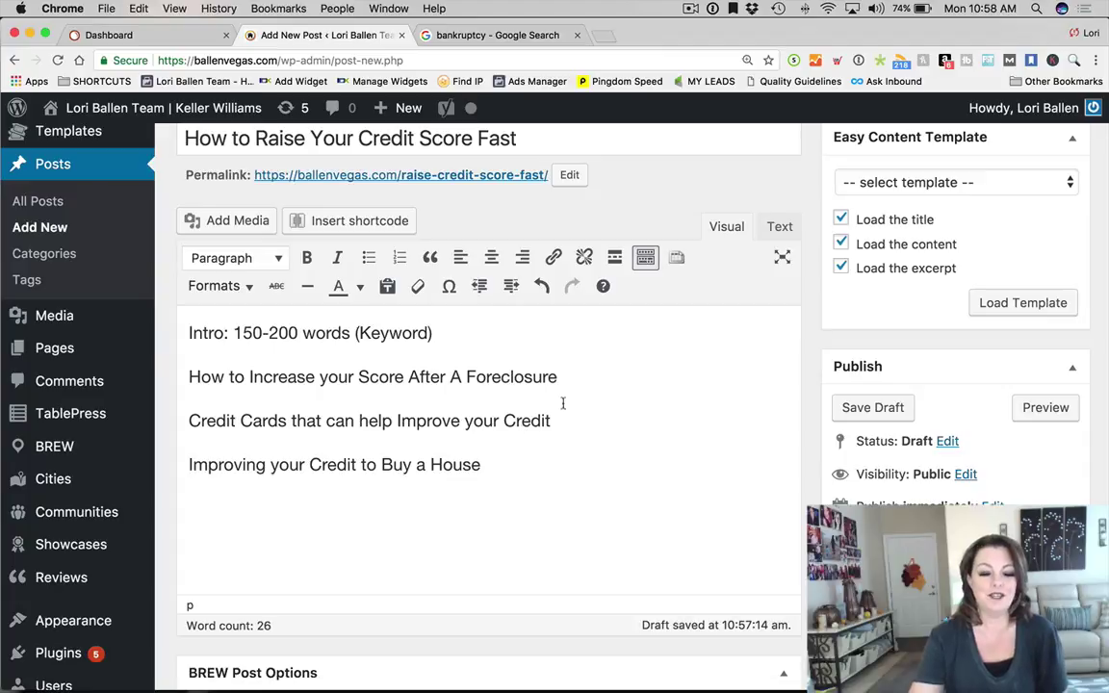
Format the subtopic line "How to Increase your Score After A Foreclosure" as Heading 2
left_click_drag(572, 376, 144, 342)
left_click(255, 260)
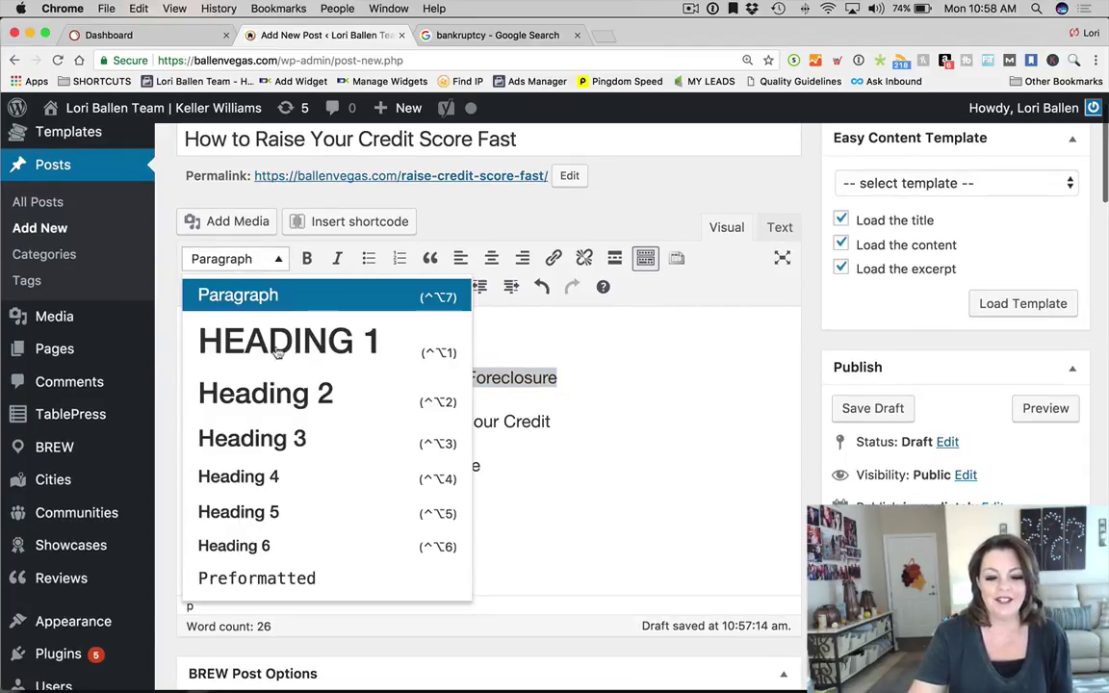
left_click(294, 392)
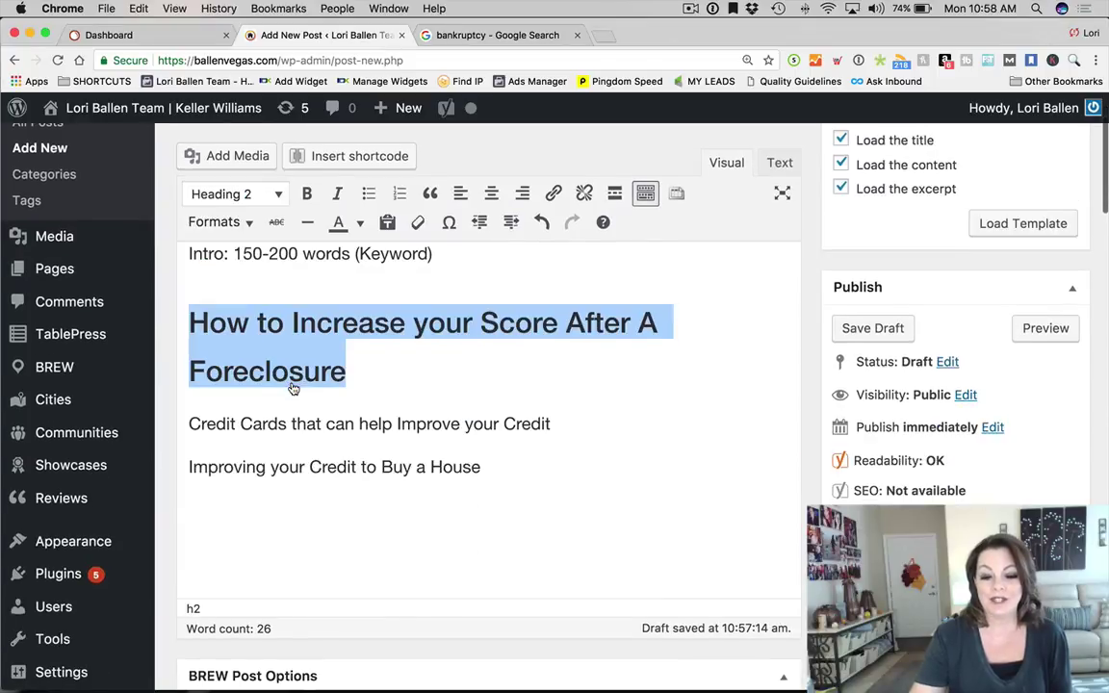
left_click(562, 421)
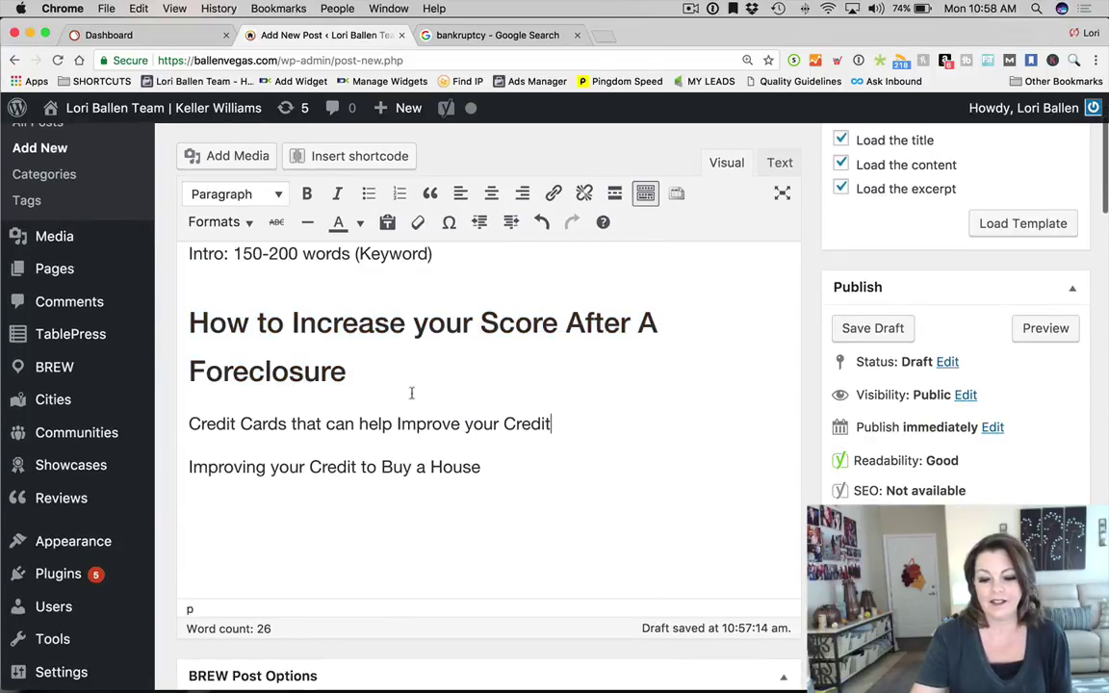
Add a paragraph reading "normal text, 300 words" directly below the foreclosure heading
left_click(385, 371)
key("Return")
type("norm")
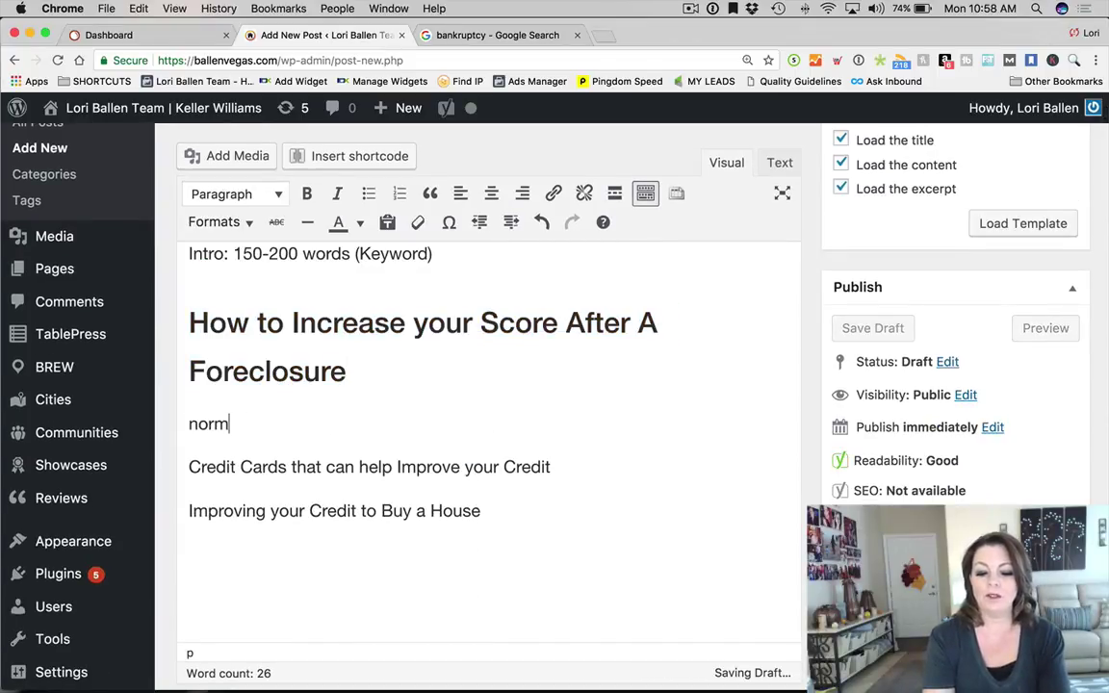
type("al text")
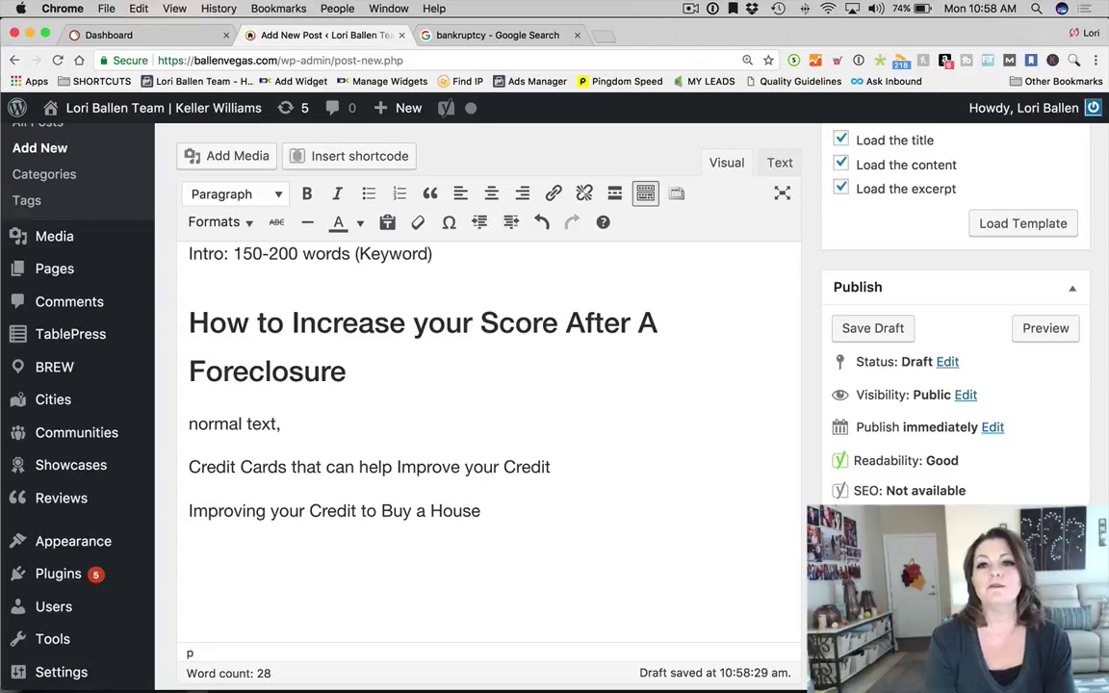
type(", 300 wo")
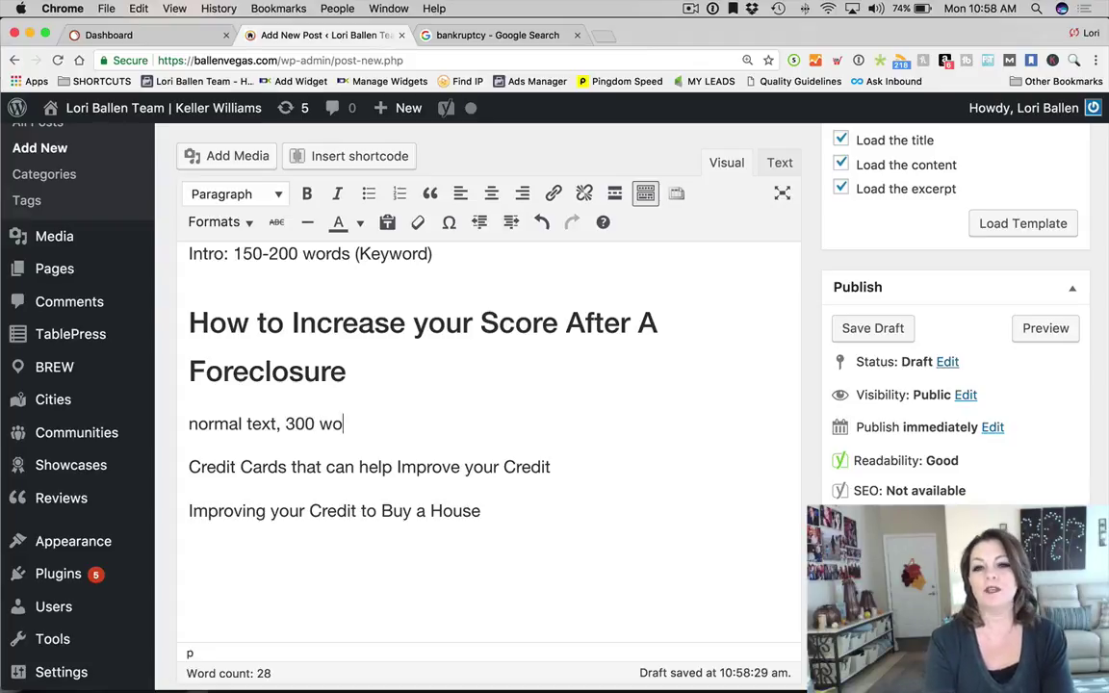
type("rds")
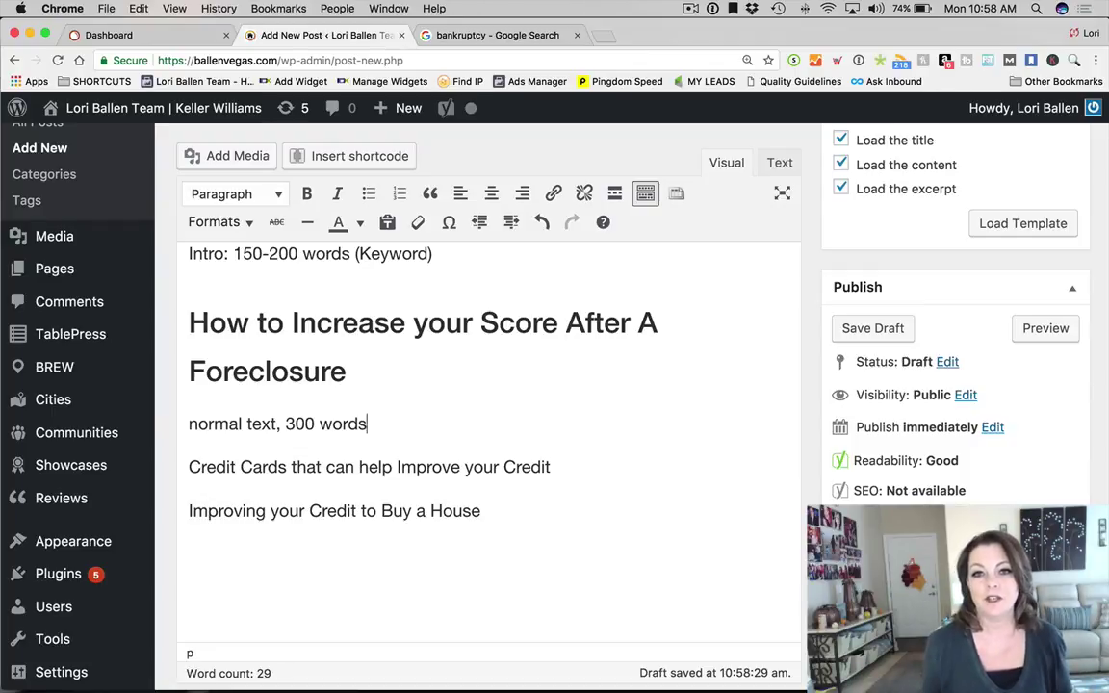
Format the credit cards subtopic as Heading 2 and add the paragraph "text - 300 words" below it
scroll(399, 398, "down", 1)
left_click_drag(554, 459, 190, 460)
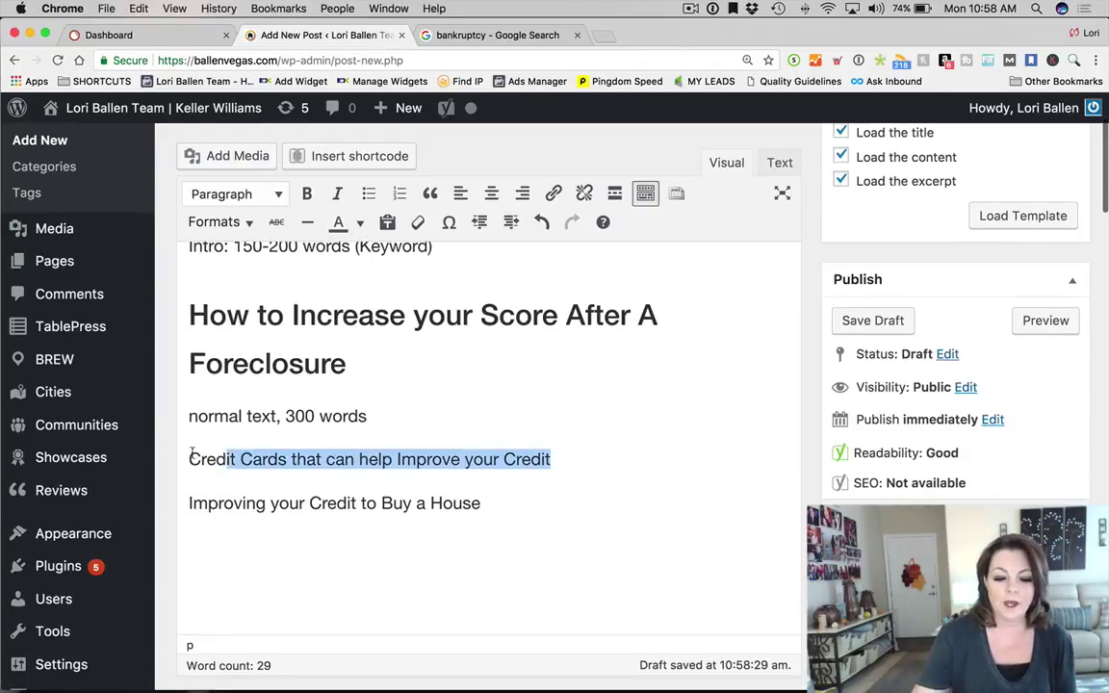
left_click(224, 194)
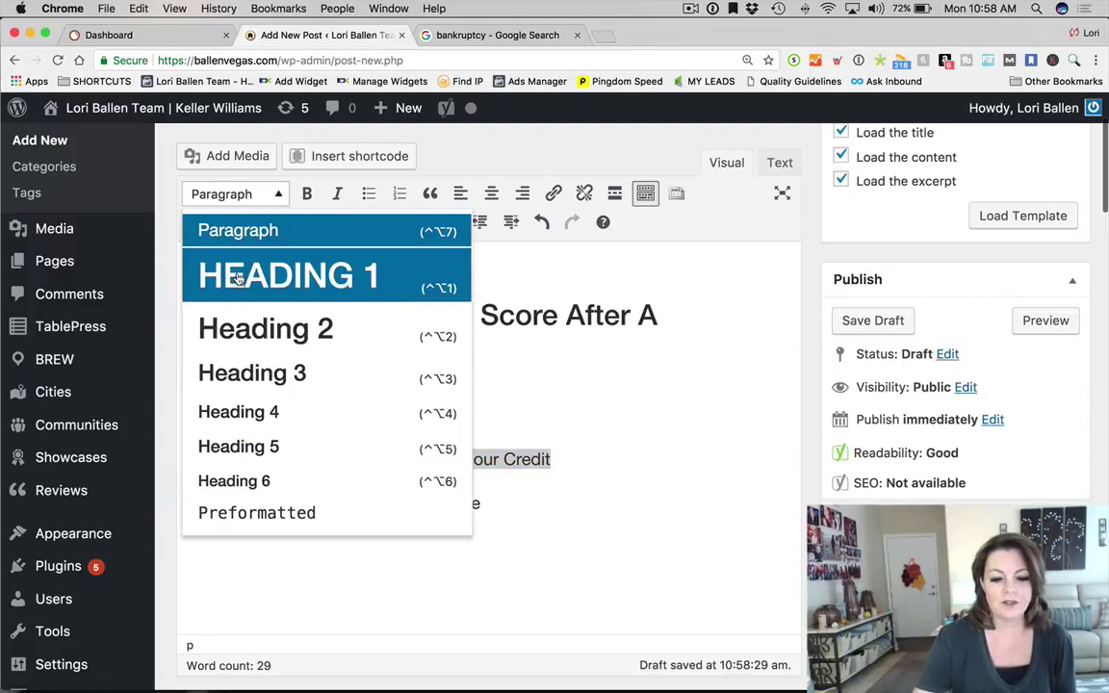
left_click(239, 330)
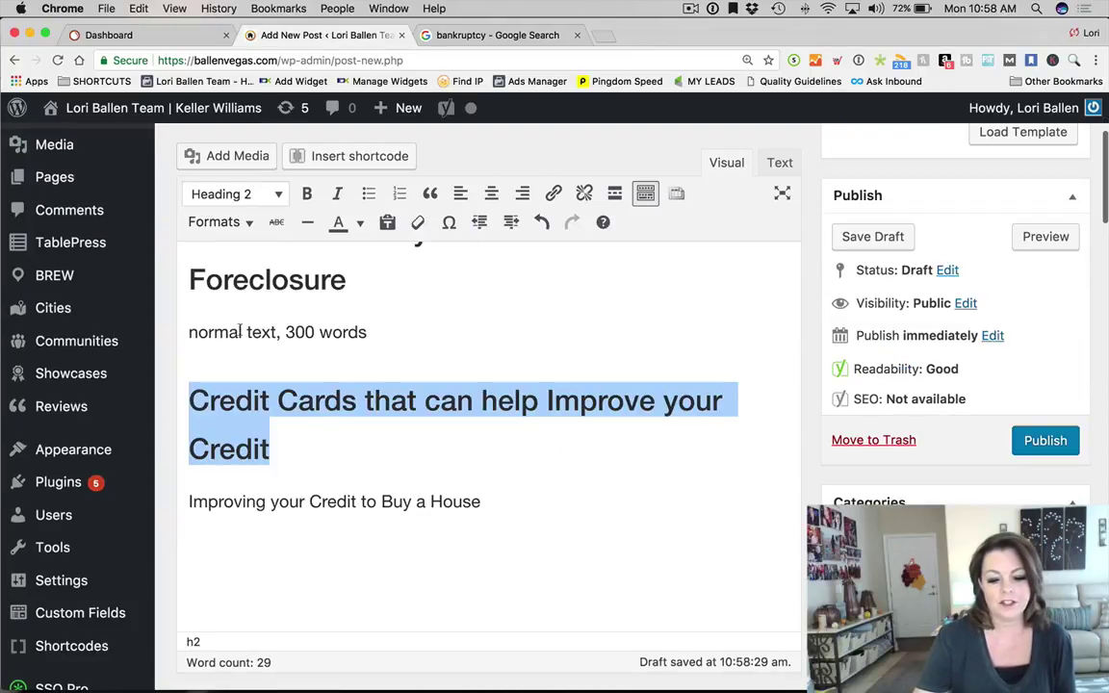
left_click(353, 447)
key("Return")
type("tex")
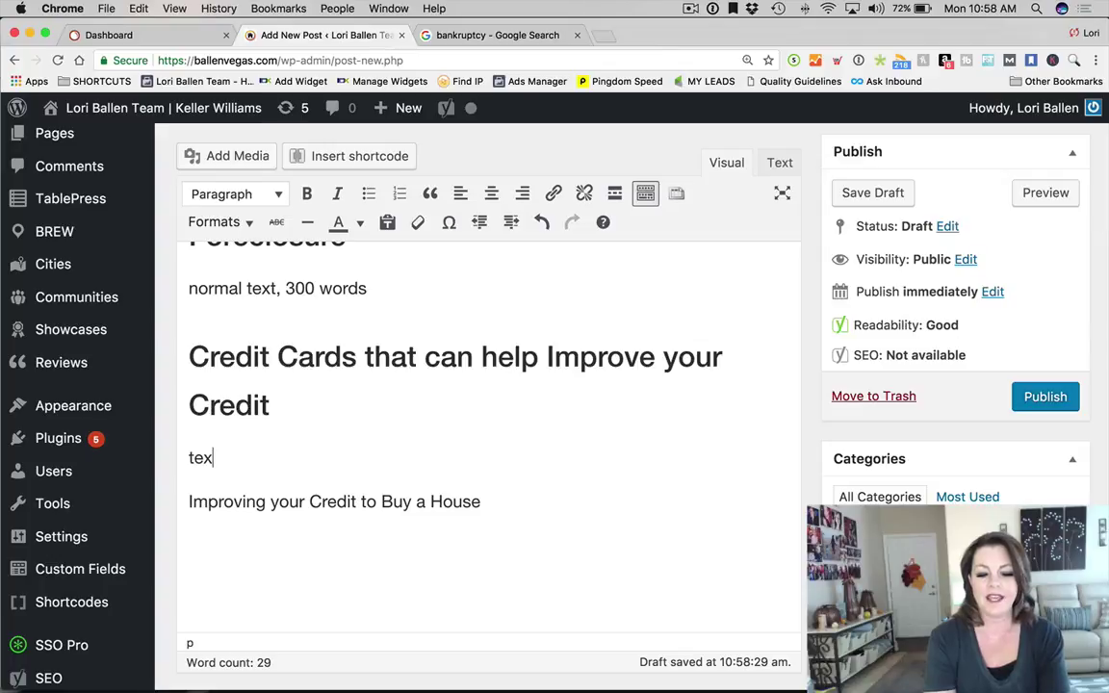
type("t - 300 words")
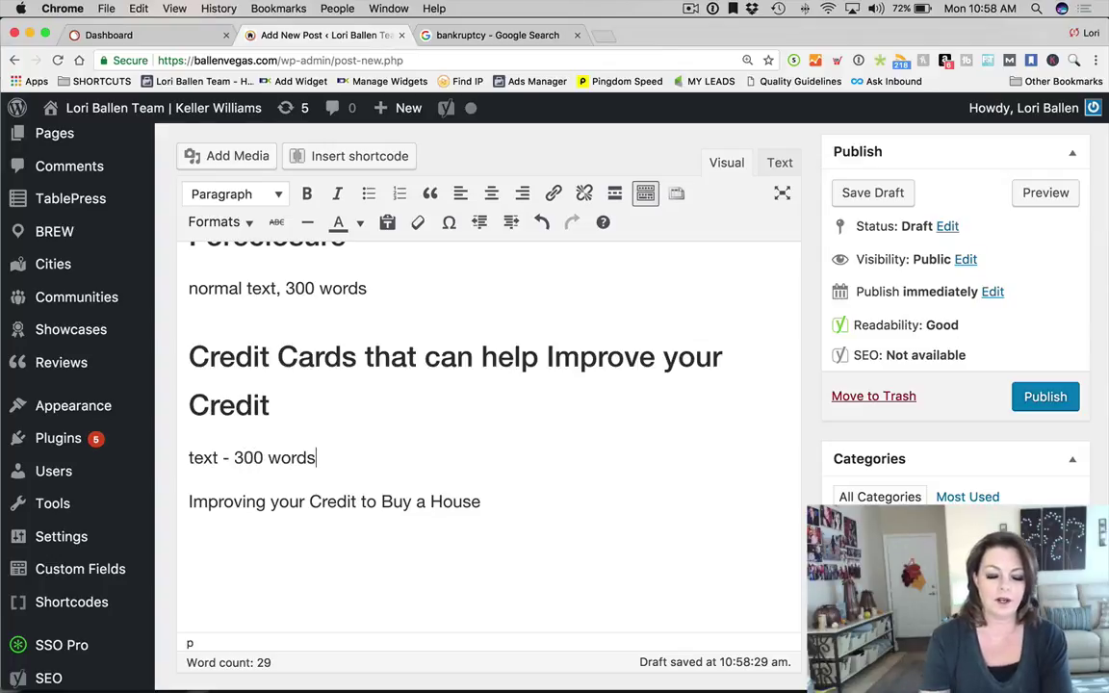
Format "Improving your Credit to Buy a House" as Heading 2 and add the paragraph "text - 300 words" below it
left_click_drag(508, 501, 183, 502)
left_click(236, 194)
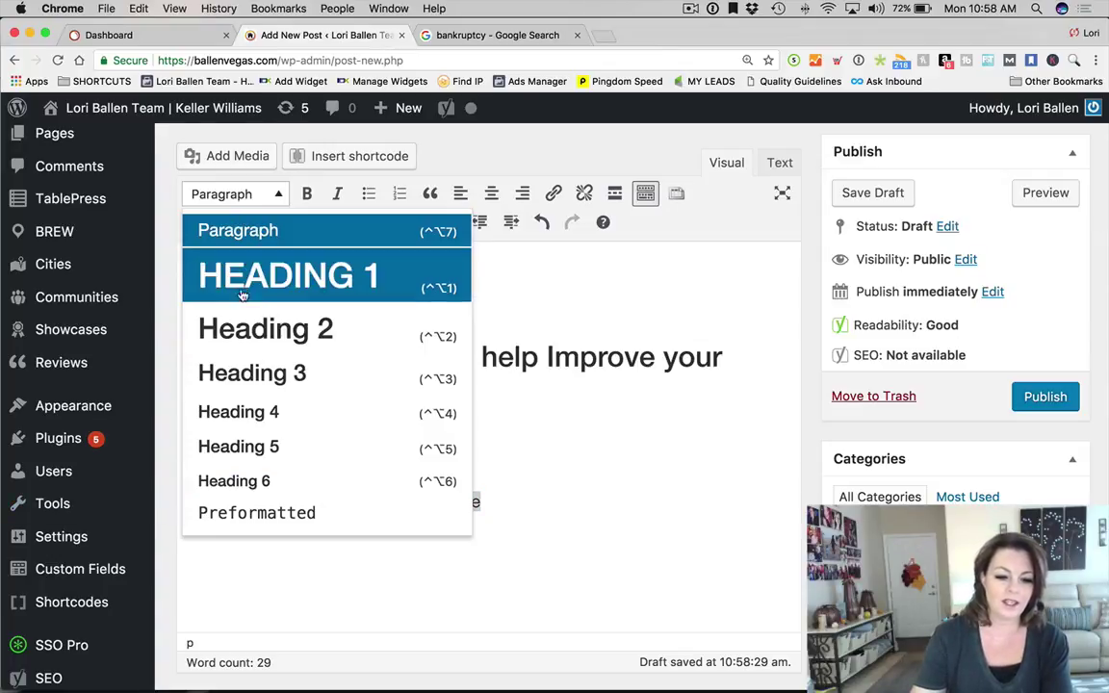
left_click(246, 330)
left_click(701, 493)
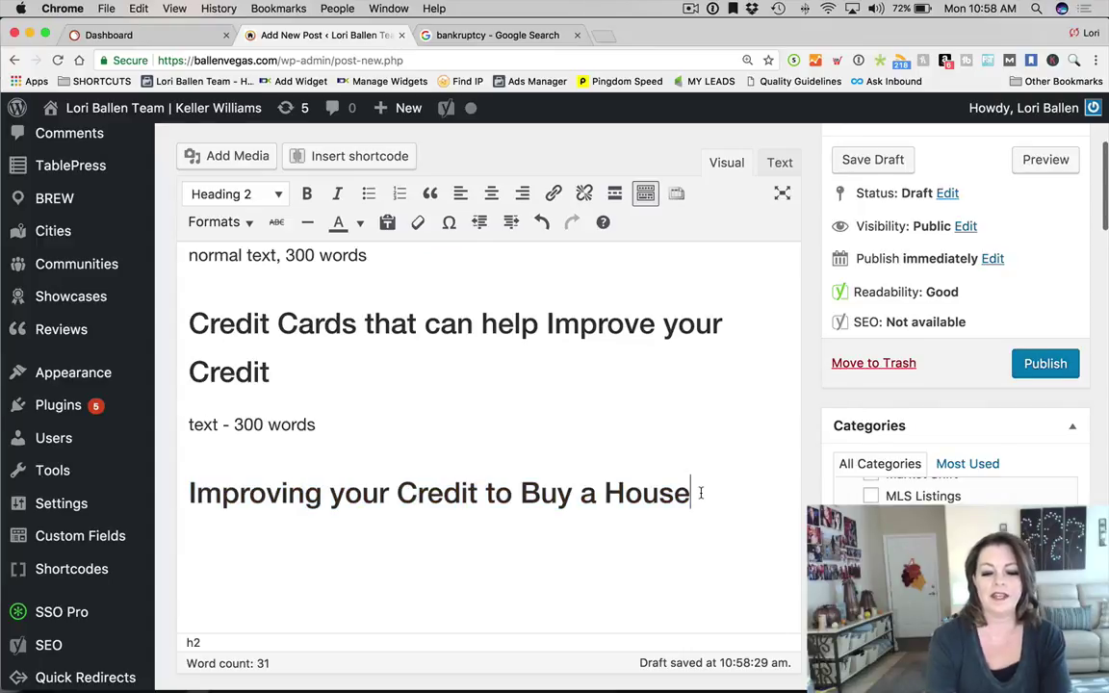
key("Return")
type("text")
type("-")
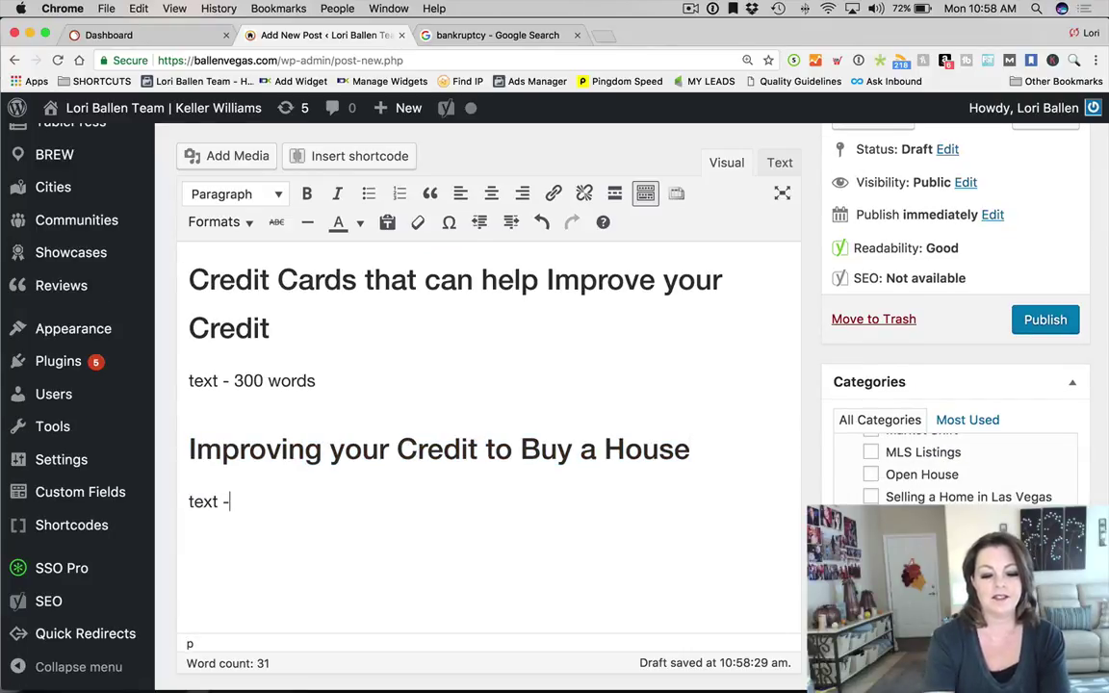
type(" 300 words")
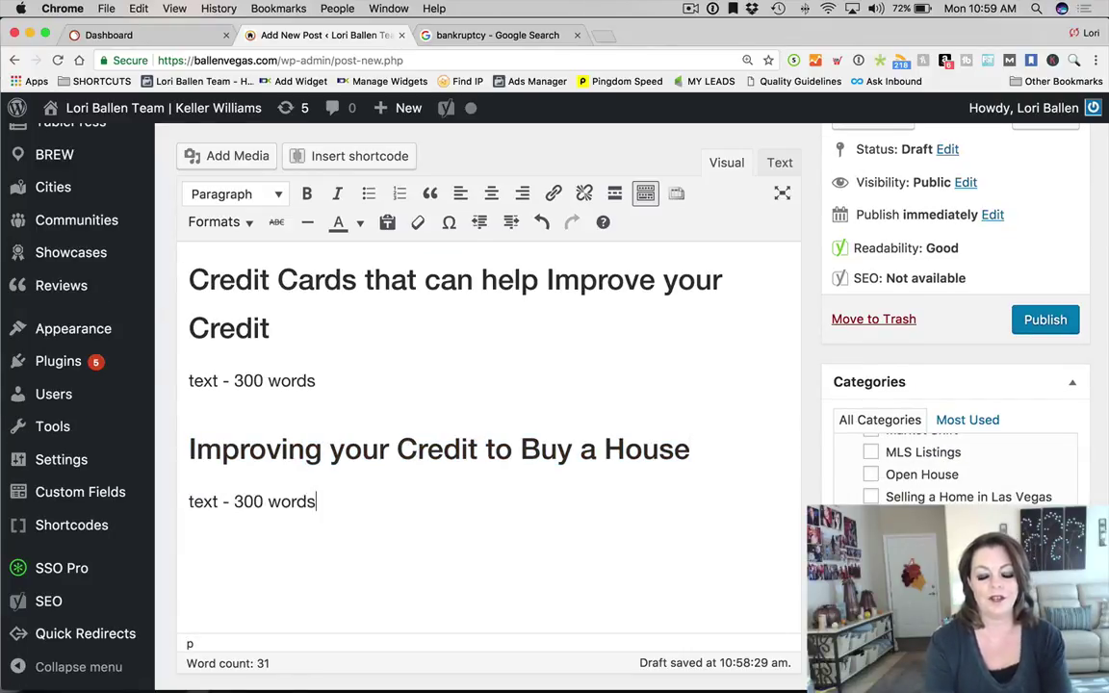
Review the finished outline and preview the post to examine how the Heading 2 subtopics appear in the contents list
scroll(701, 495, "up", 10)
scroll(684, 500, "down", 5)
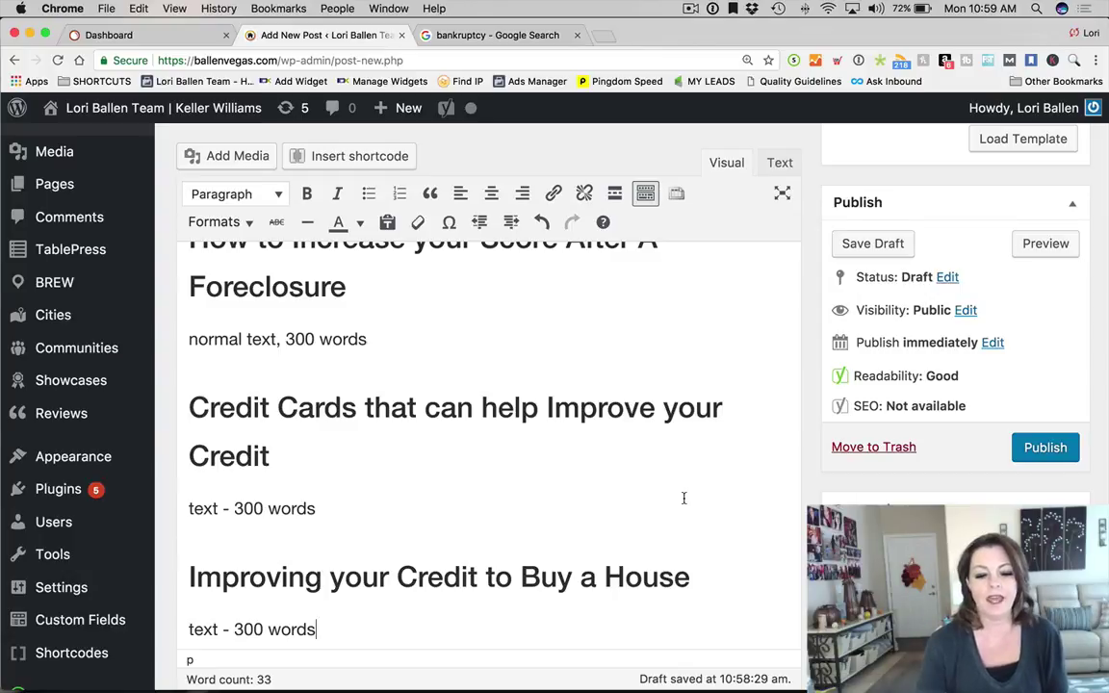
scroll(645, 501, "up", 4)
scroll(490, 376, "down", 3)
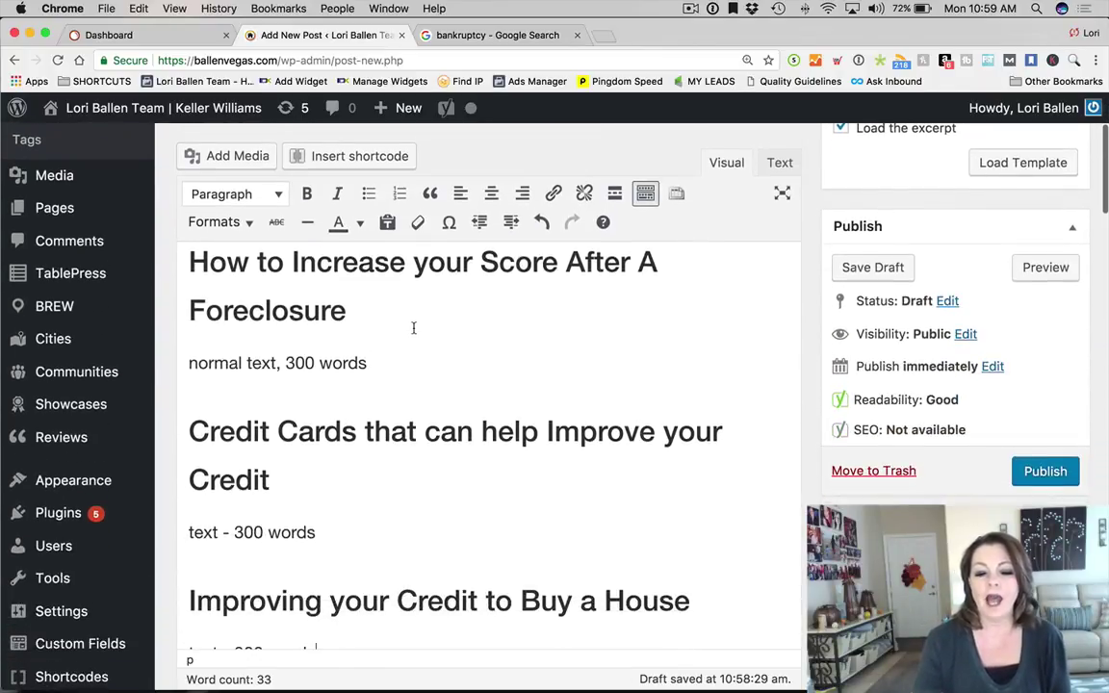
scroll(413, 325, "up", 2)
left_click_drag(348, 341, 159, 258)
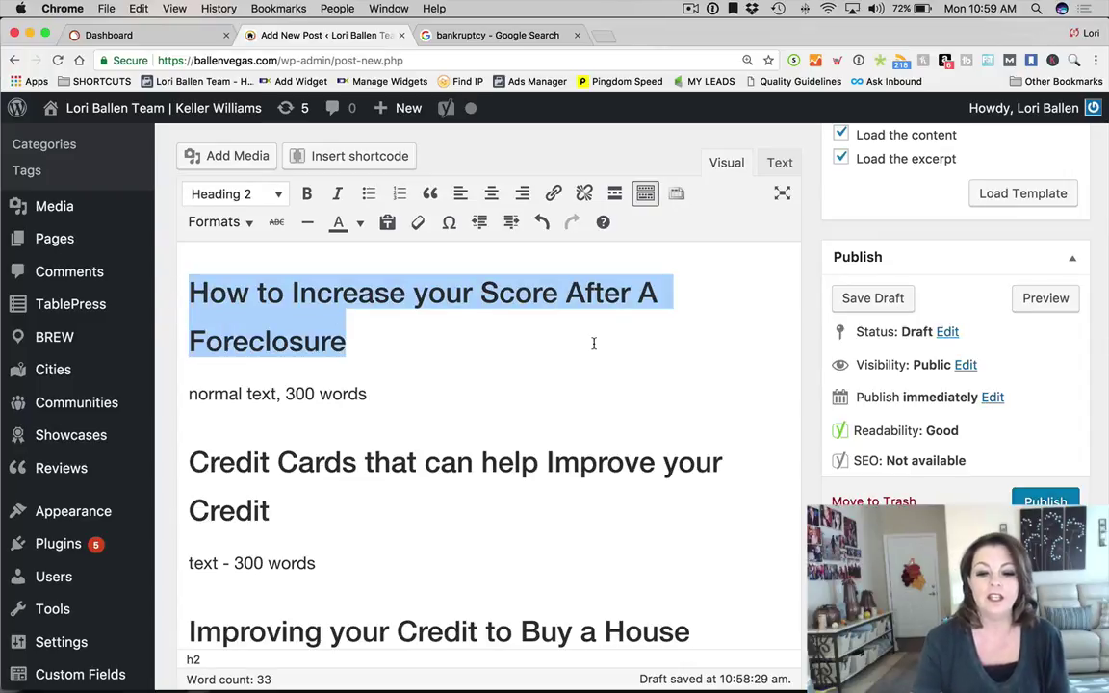
left_click(1057, 306)
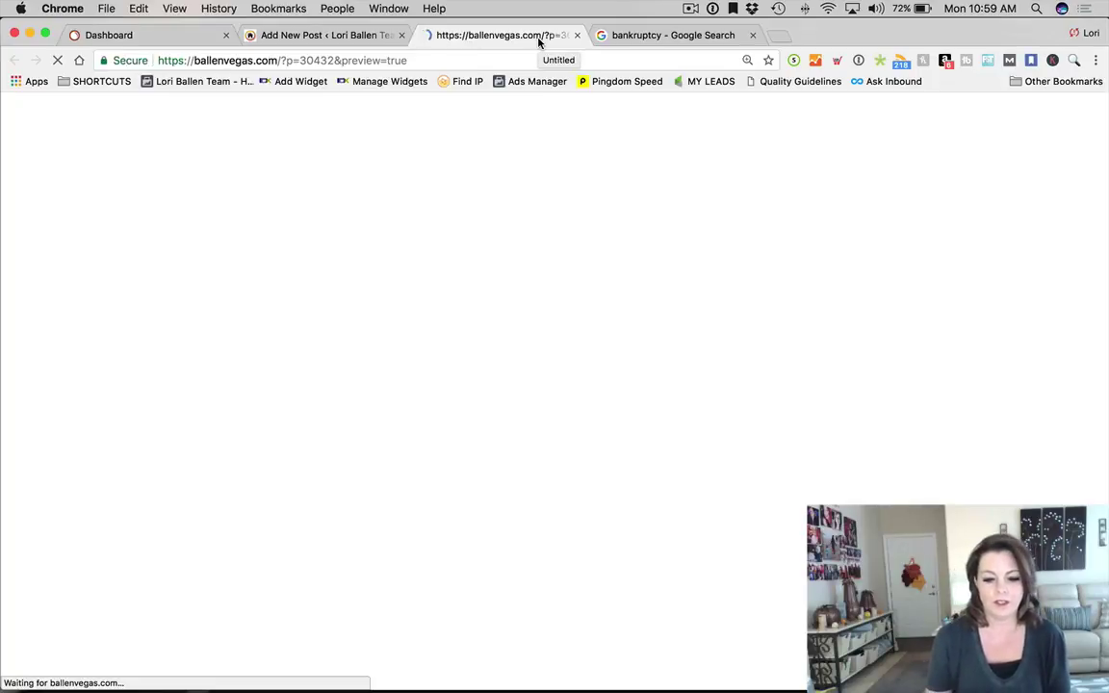
scroll(252, 252, "down", 8)
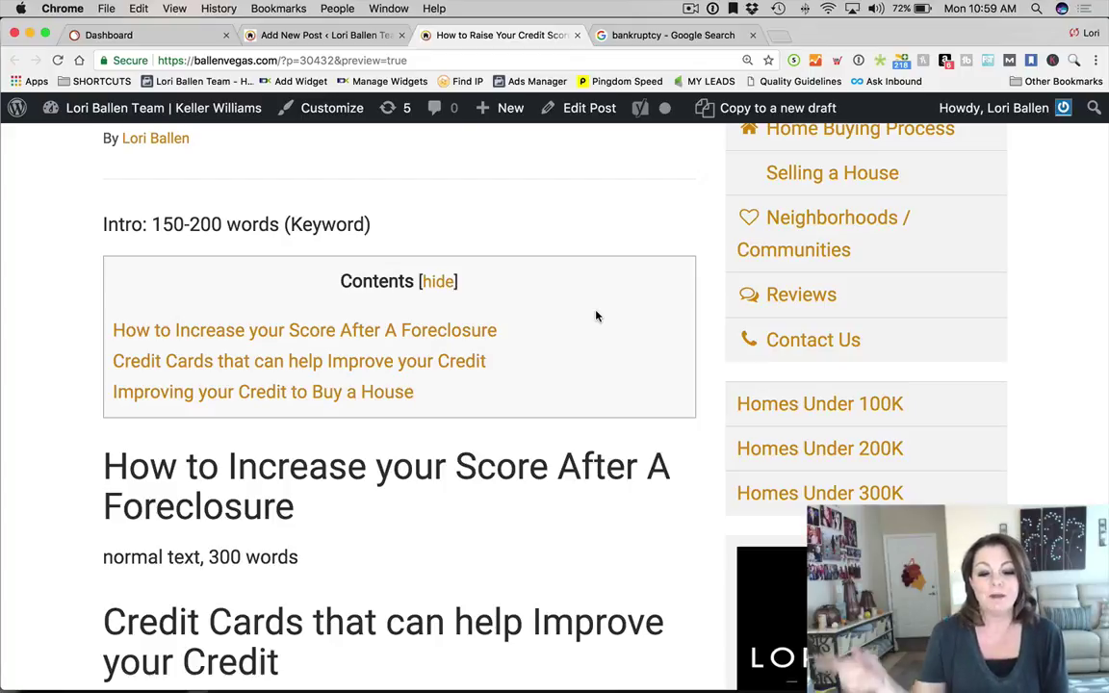
scroll(583, 318, "down", 1)
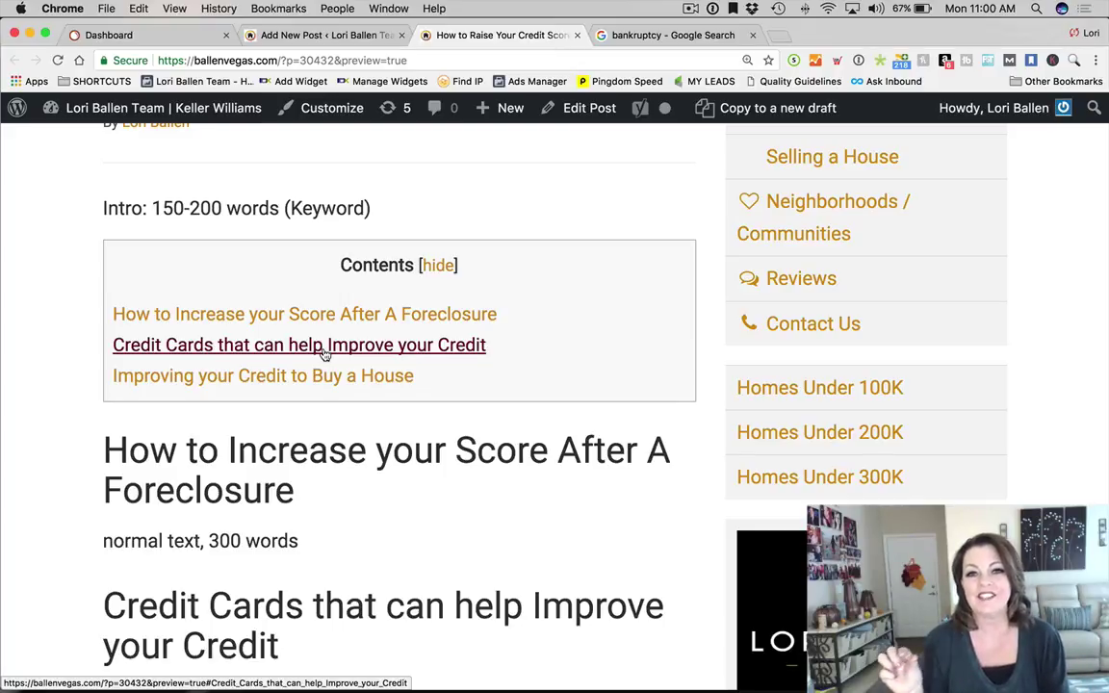
Search Google for "southwest las vegas zip codes" and examine how the featured answer and the page listings present the zip codes
left_click(656, 36)
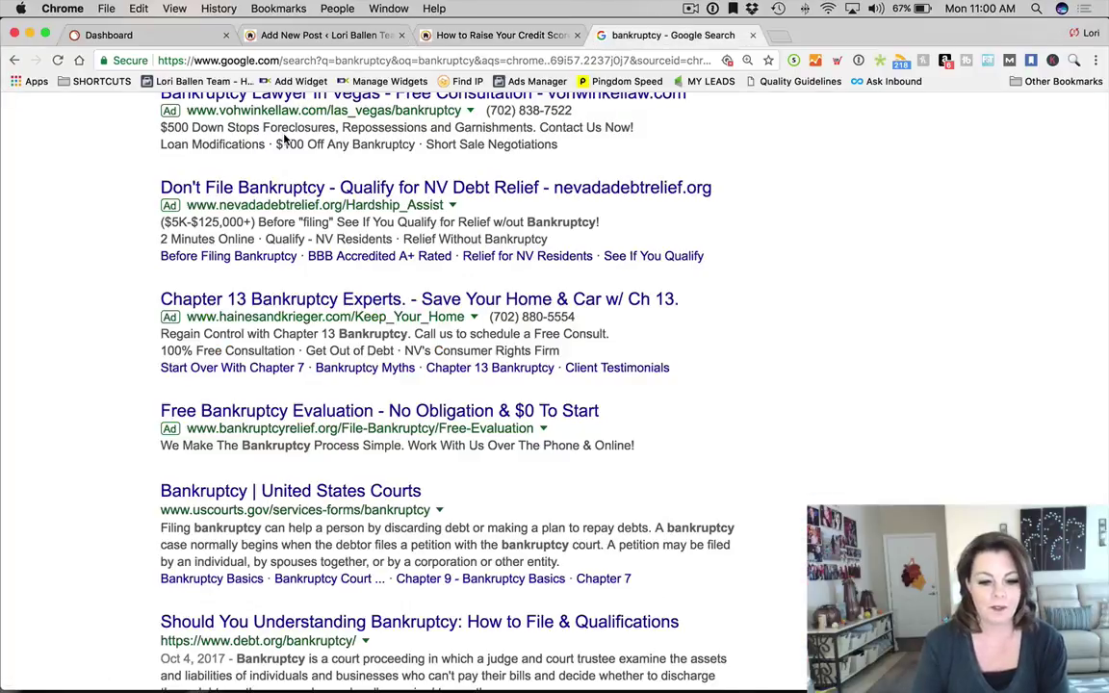
scroll(289, 240, "up", 5)
left_click_drag(243, 133, 101, 112)
type("sout")
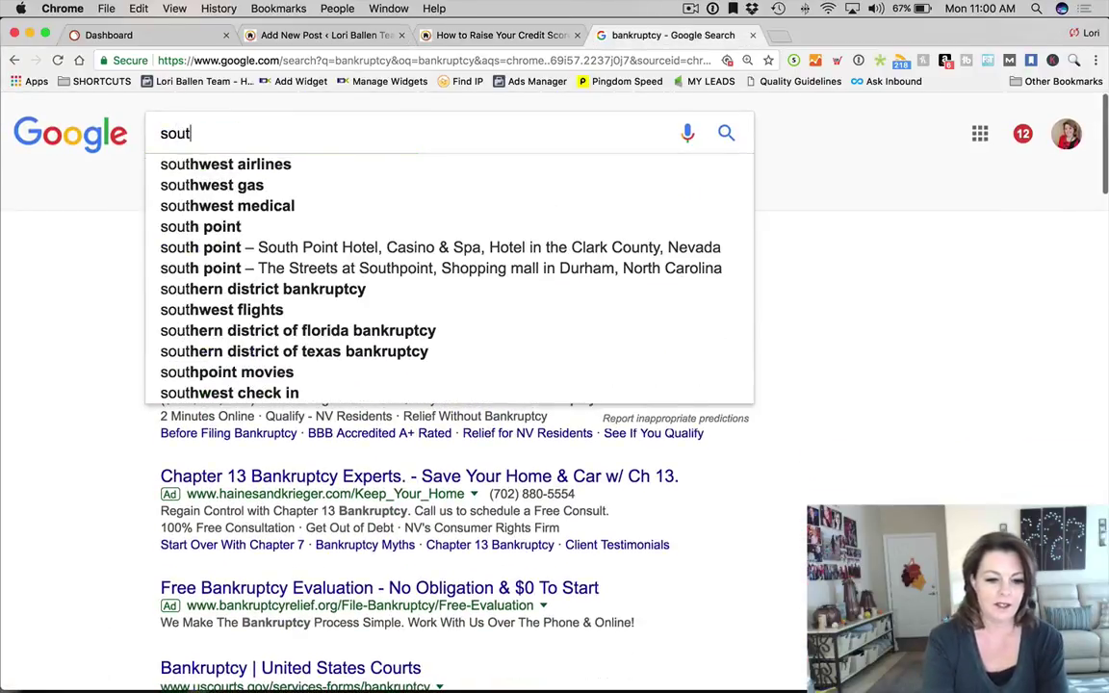
type("hwest las ve")
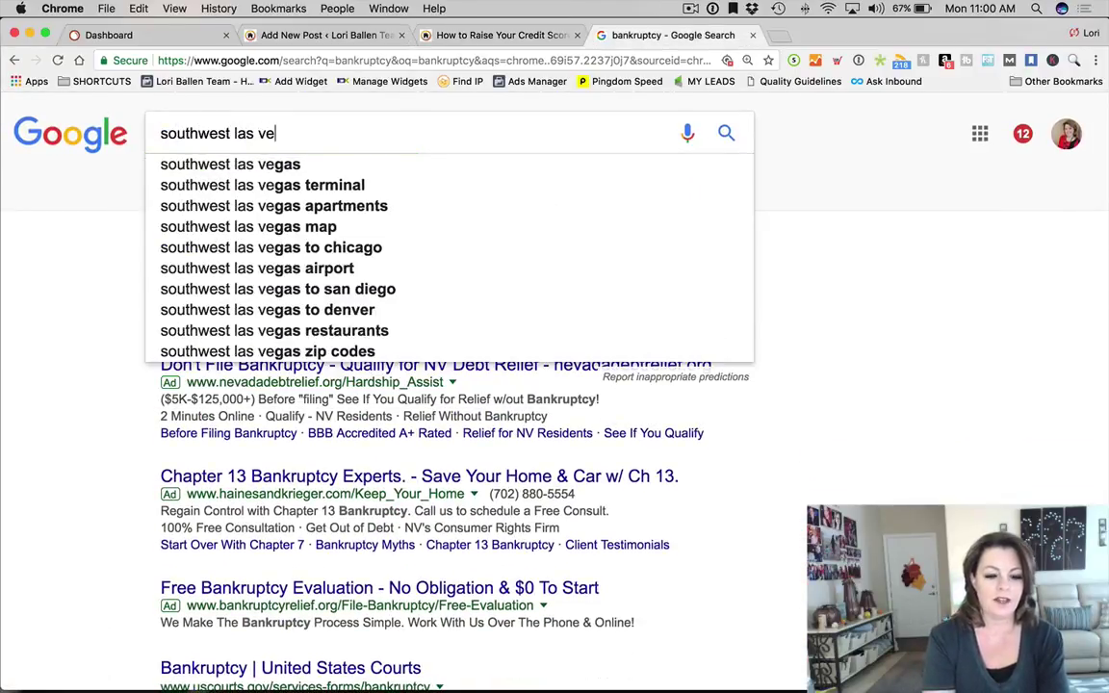
type("gas zip codes")
key("Return")
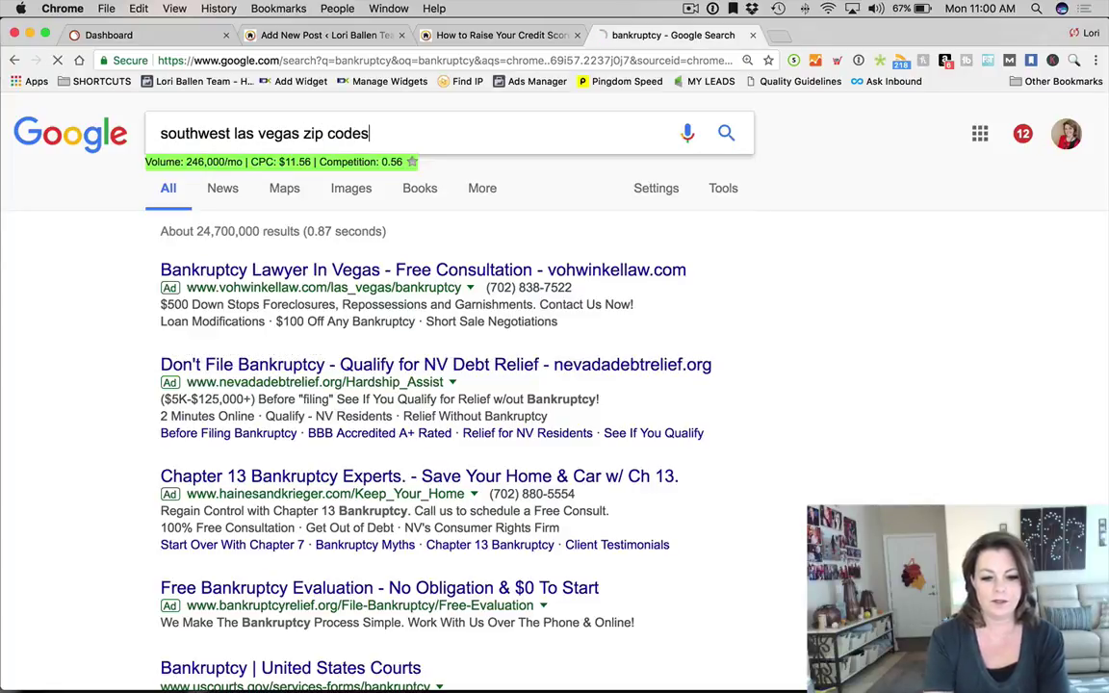
scroll(125, 284, "down", 10)
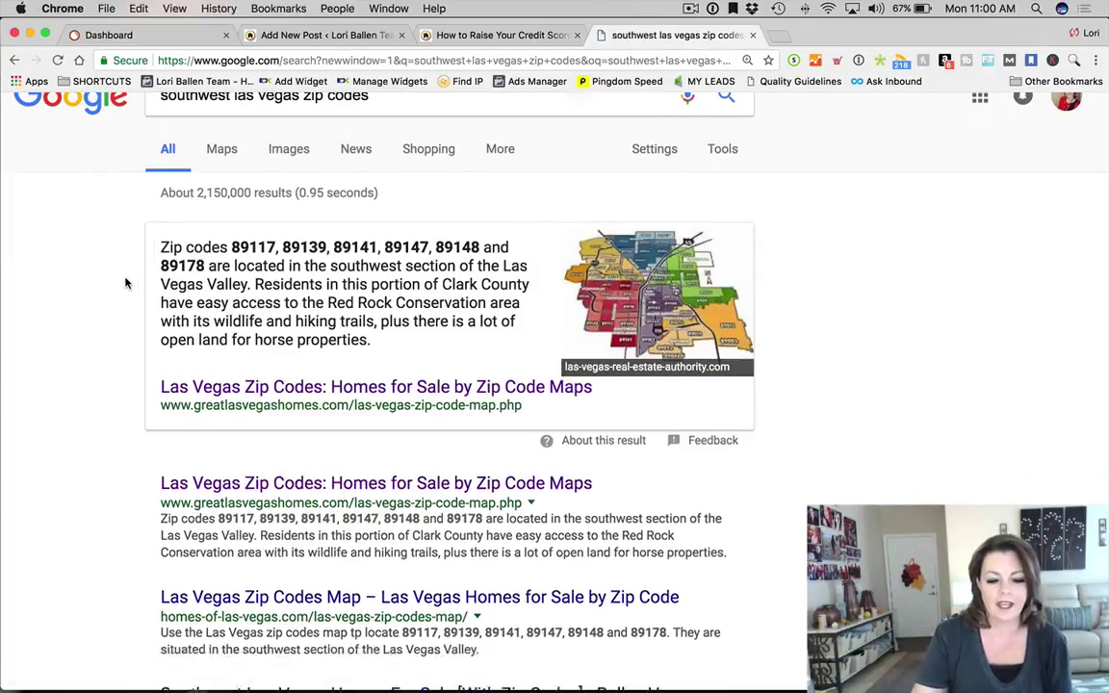
scroll(126, 284, "down", 2)
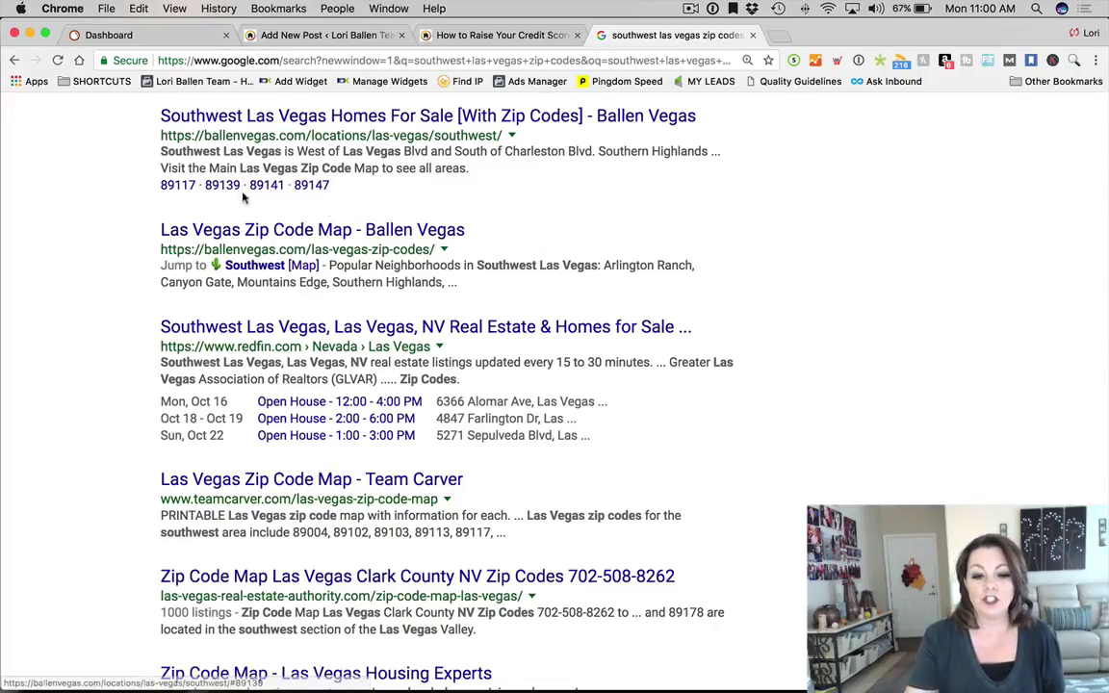
Open the "Southwest Las Vegas Homes For Sale [With Zip Codes]" result in a separate tab and examine its zip code headings and jump links
right_click(294, 120)
left_click(313, 119)
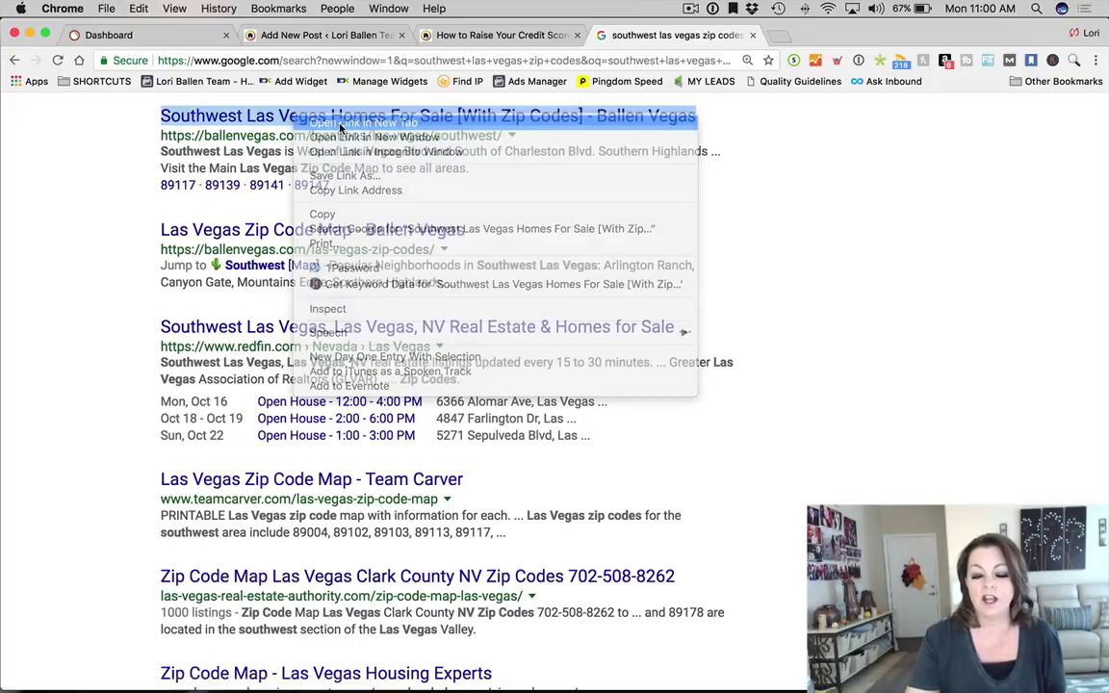
left_click(857, 36)
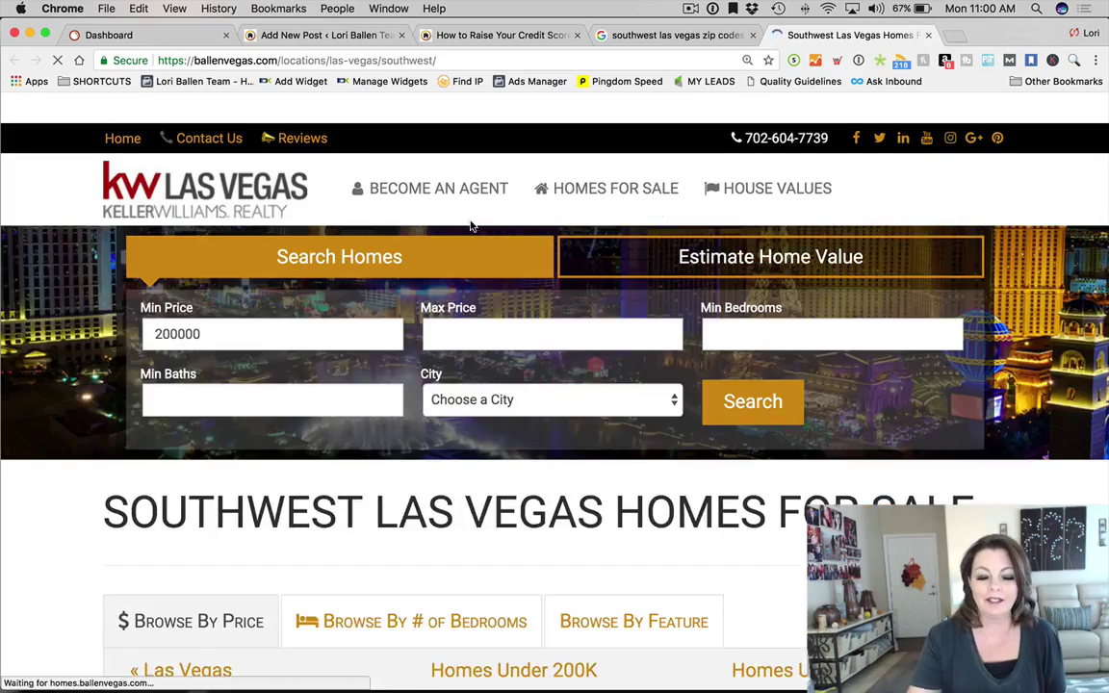
scroll(462, 224, "down", 5)
scroll(445, 233, "down", 3)
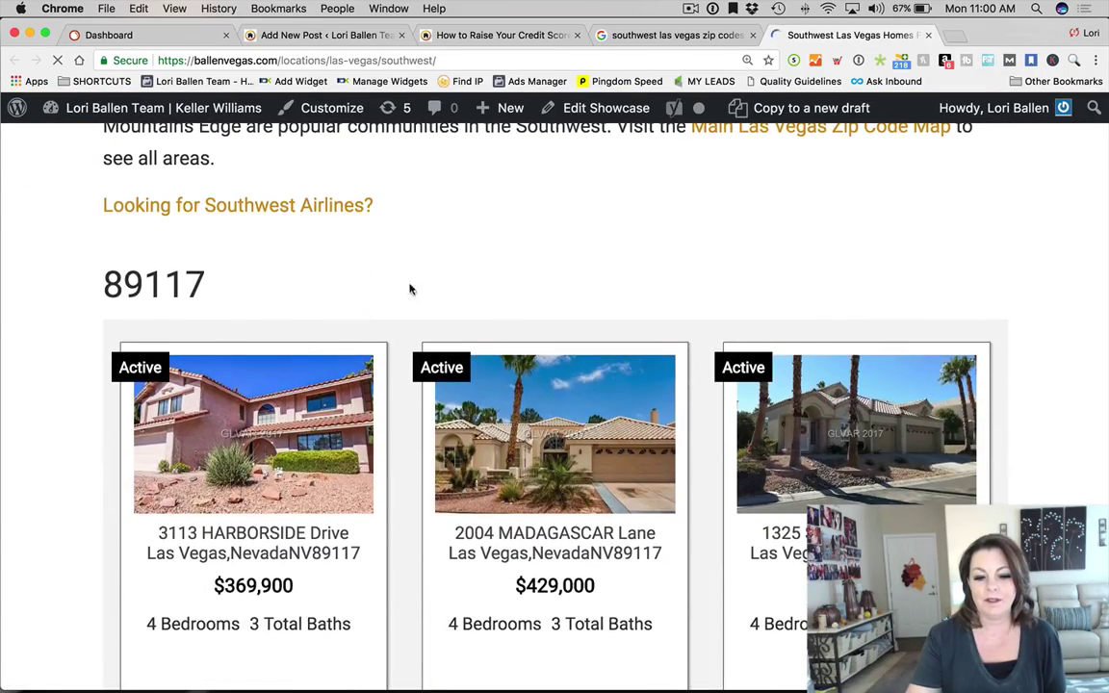
scroll(265, 307, "down", 8)
scroll(260, 297, "down", 15)
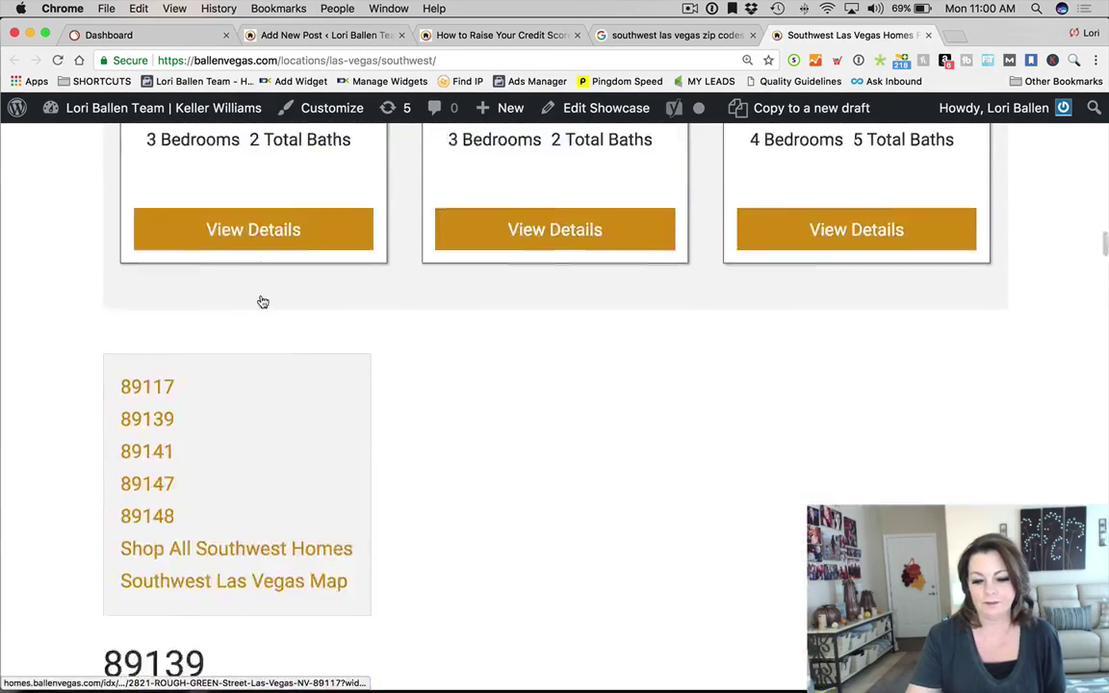
scroll(260, 302, "up", 5)
scroll(168, 164, "down", 3)
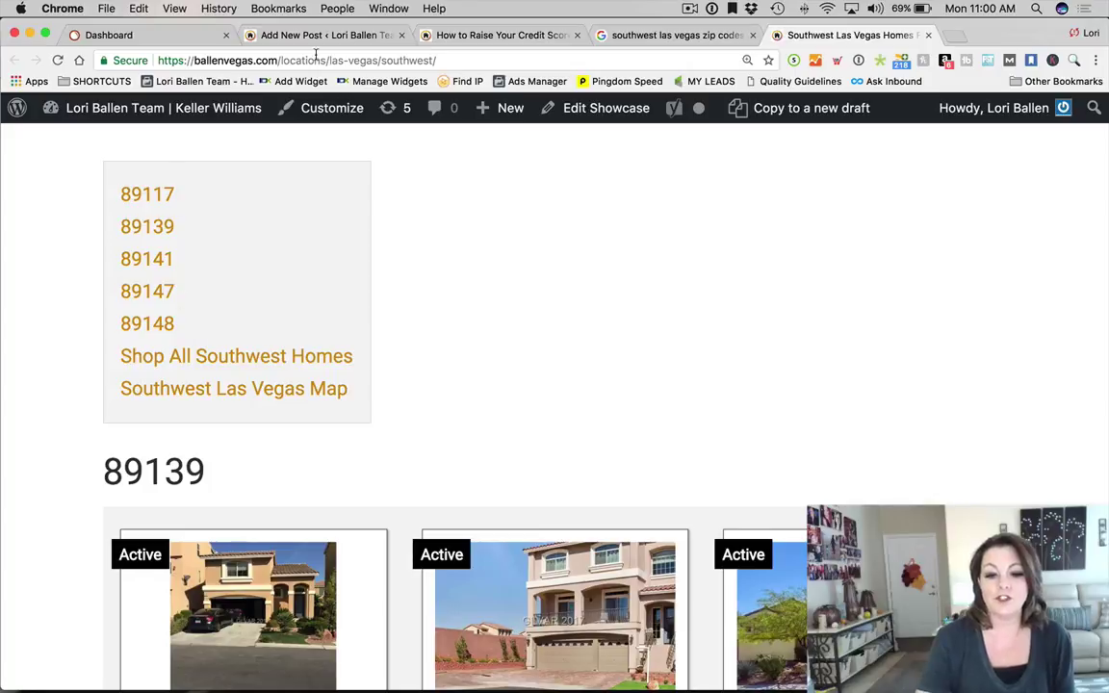
Review the credit score outline in the post editor and compare it with the previewed contents list and subtopic sections
left_click(288, 36)
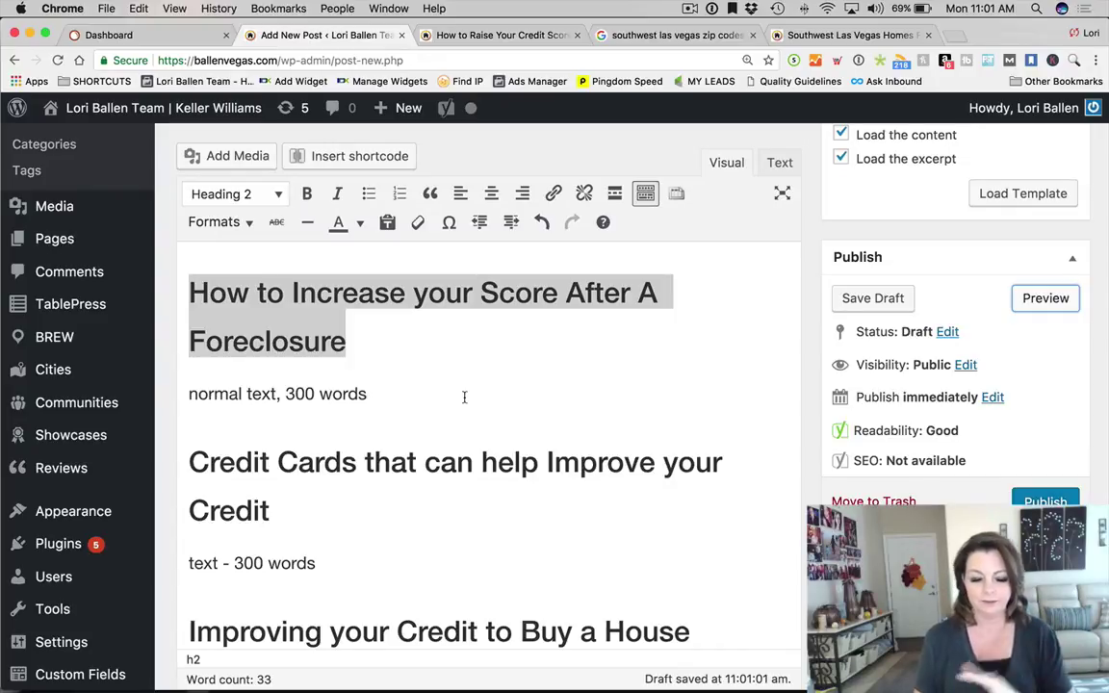
scroll(462, 397, "down", 3)
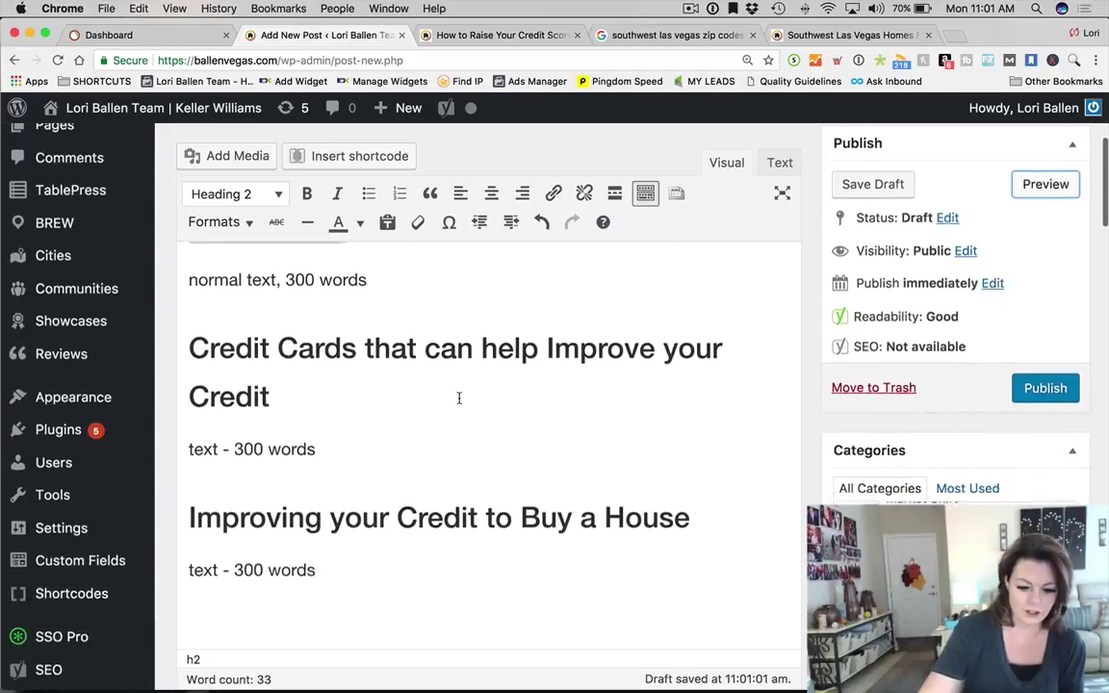
scroll(443, 395, "up", 5)
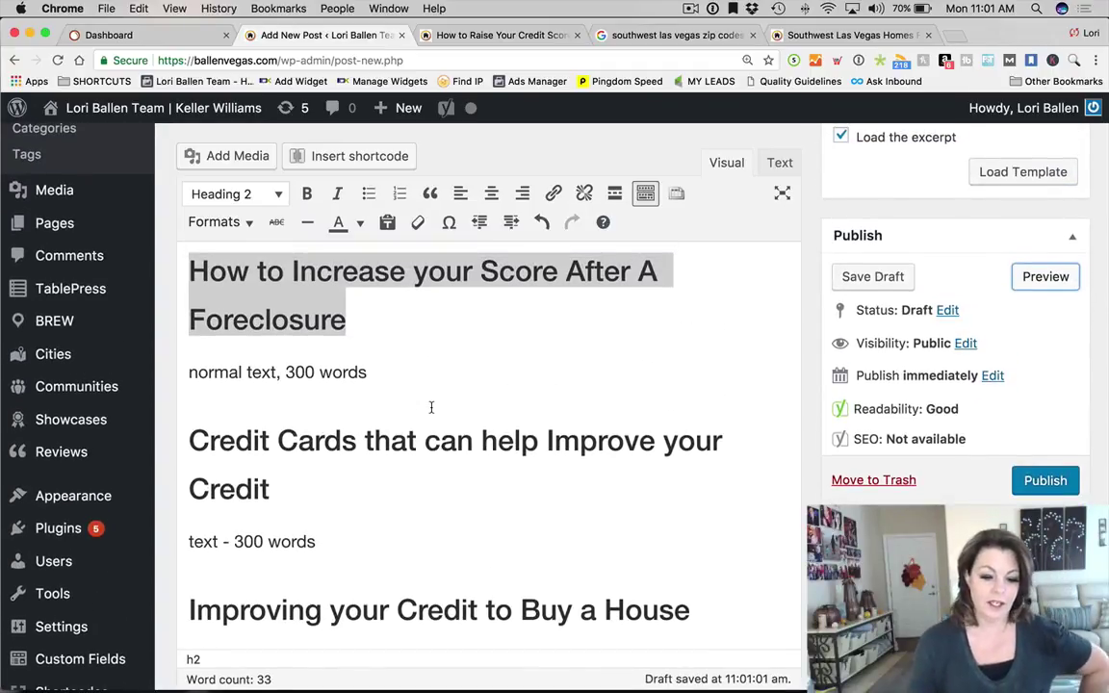
scroll(433, 405, "up", 2)
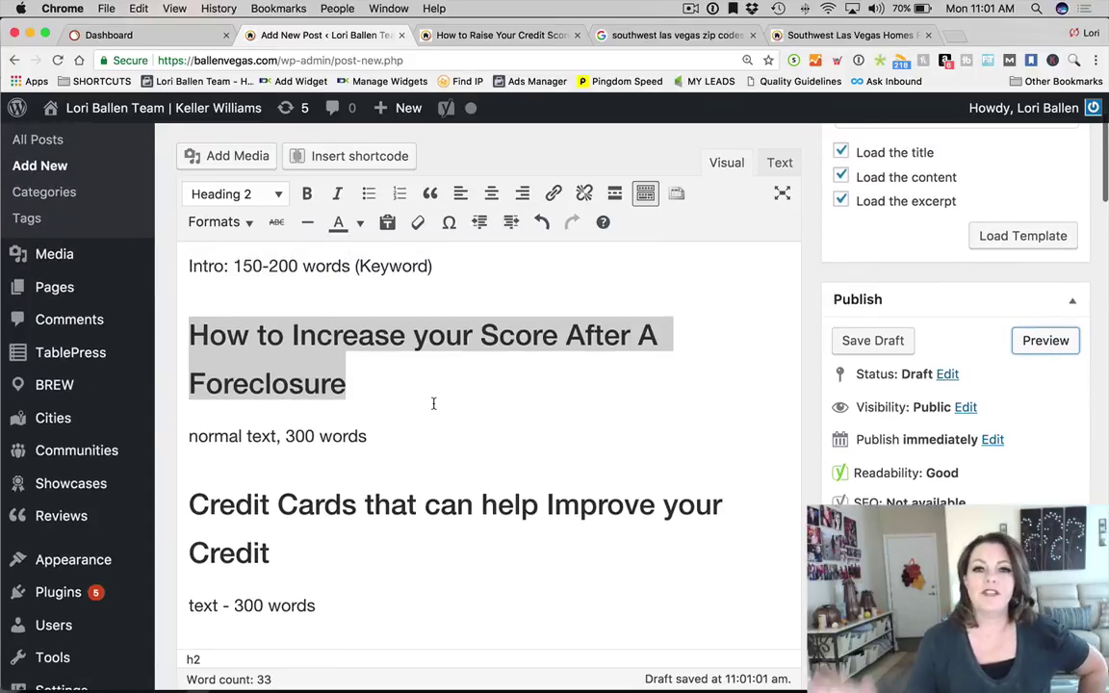
key("super+alt+Right")
left_click(442, 306)
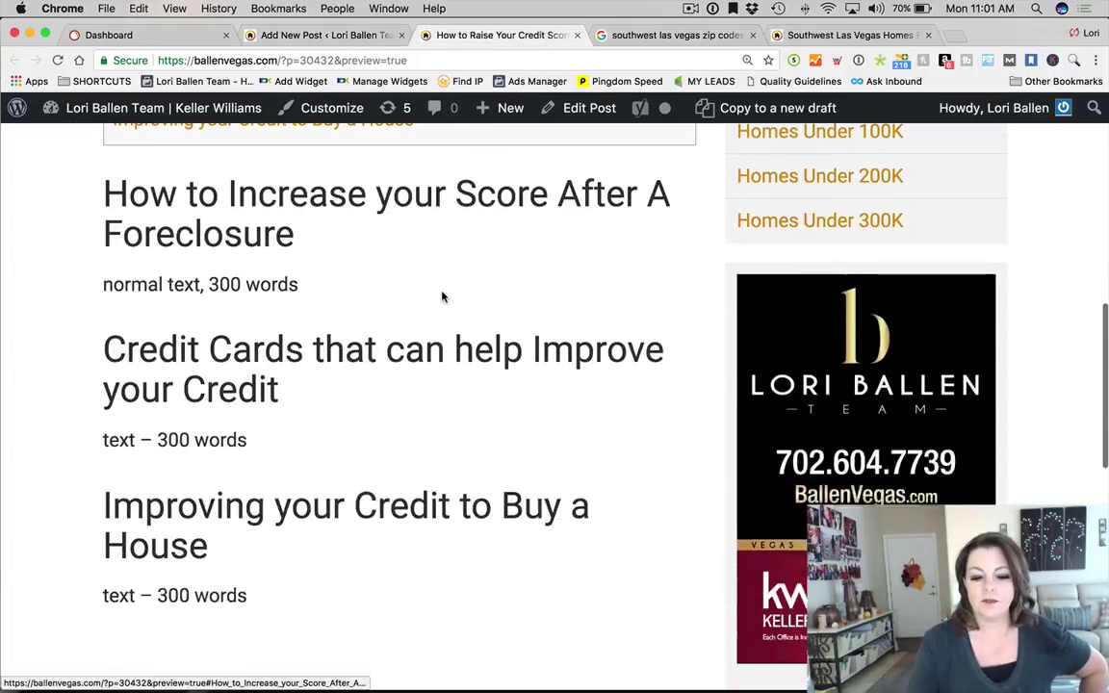
scroll(442, 296, "down", 4)
scroll(442, 297, "up", 8)
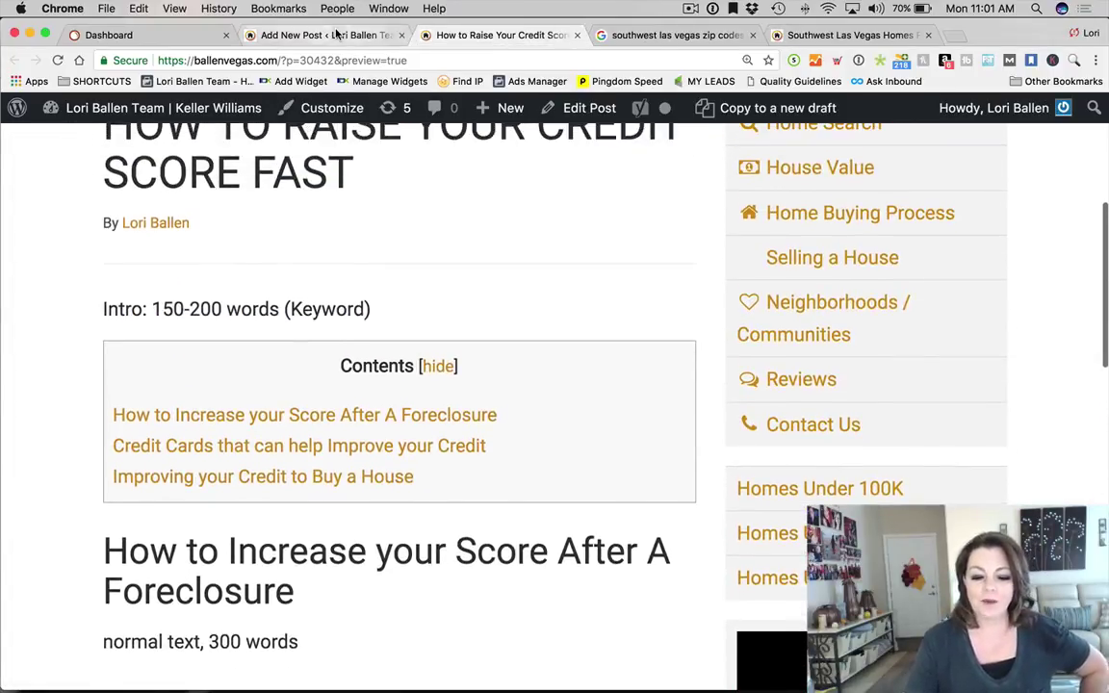
Insert a blank paragraph between the foreclosure heading and "normal text, 300 words" in the post draft
left_click(337, 34)
scroll(412, 339, "down", 1)
left_click(412, 339)
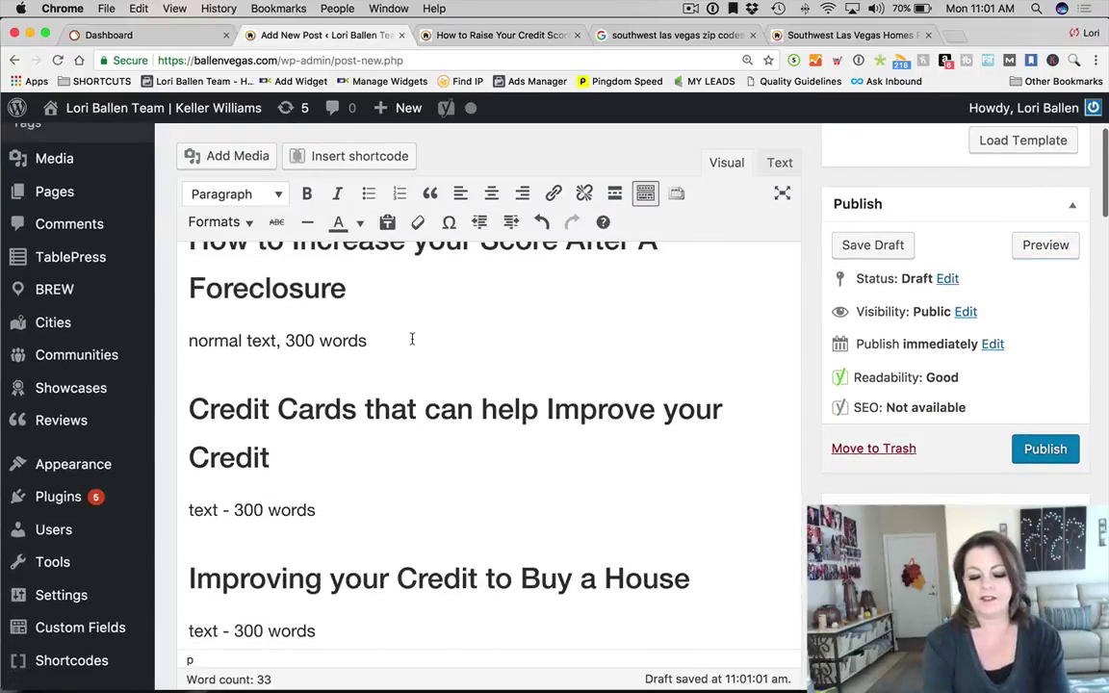
scroll(412, 339, "up", 1)
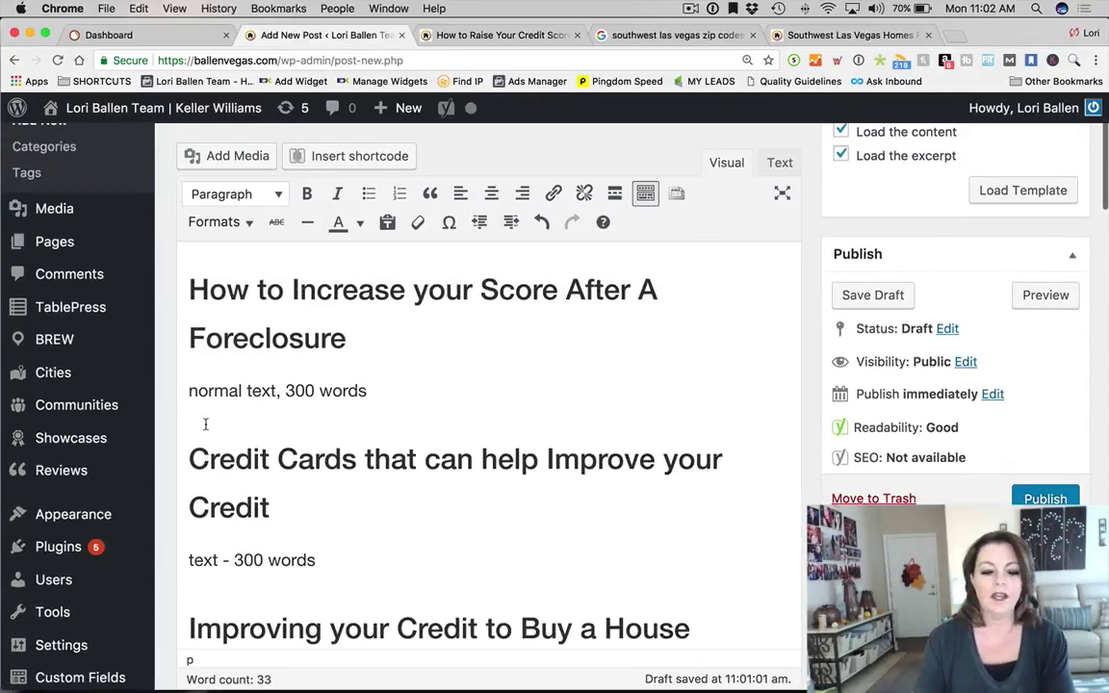
left_click(181, 390)
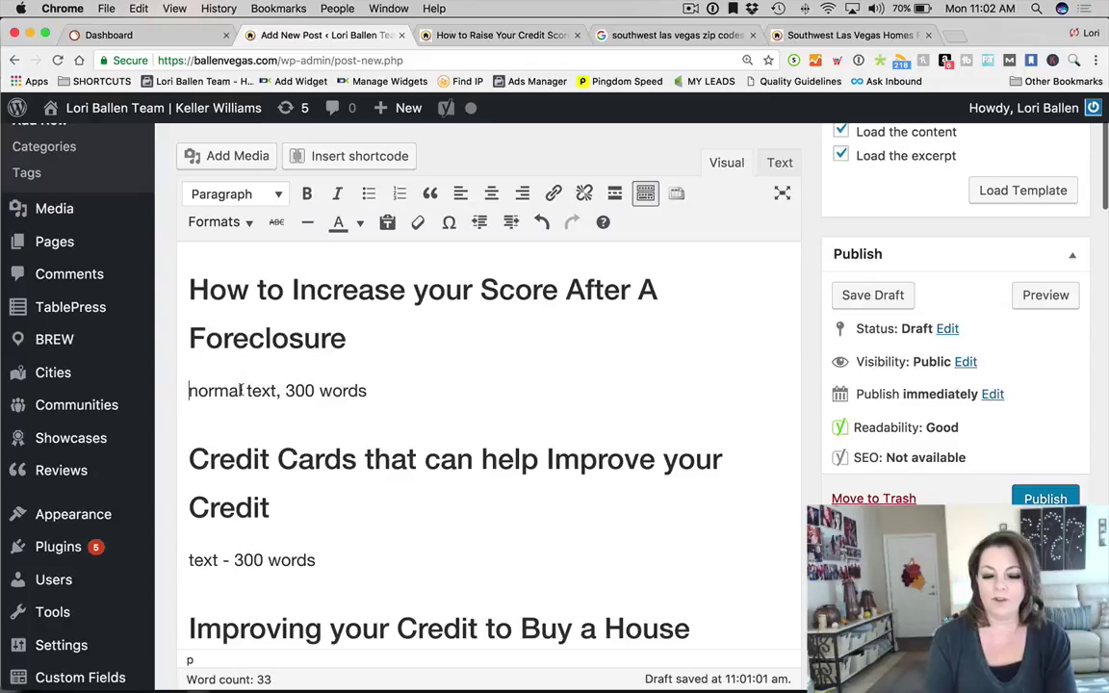
key("Return")
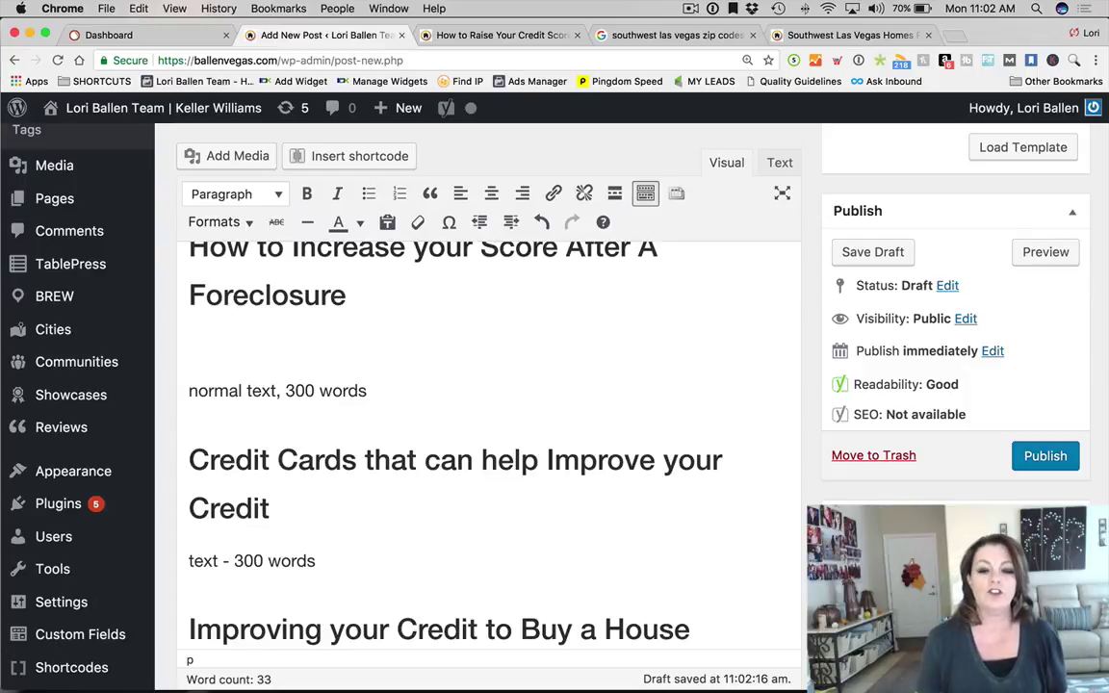
scroll(261, 393, "up", 1)
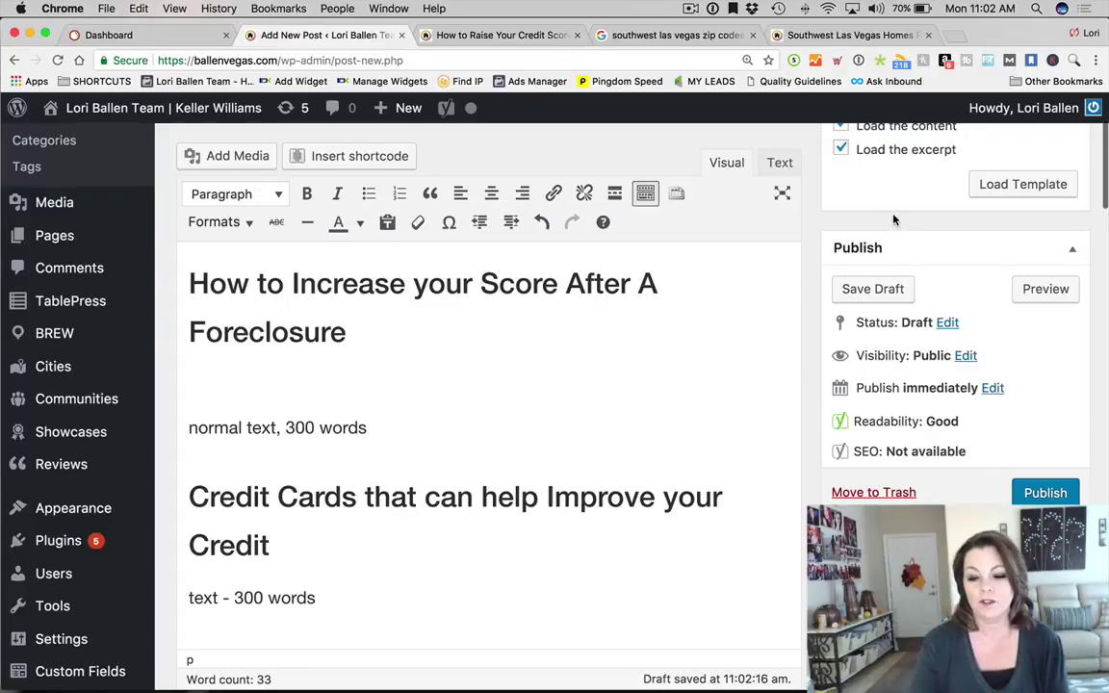
Open YouTube in a new tab and search for "how to improve your credit score after a foreclosure"
left_click(954, 36)
type("yo")
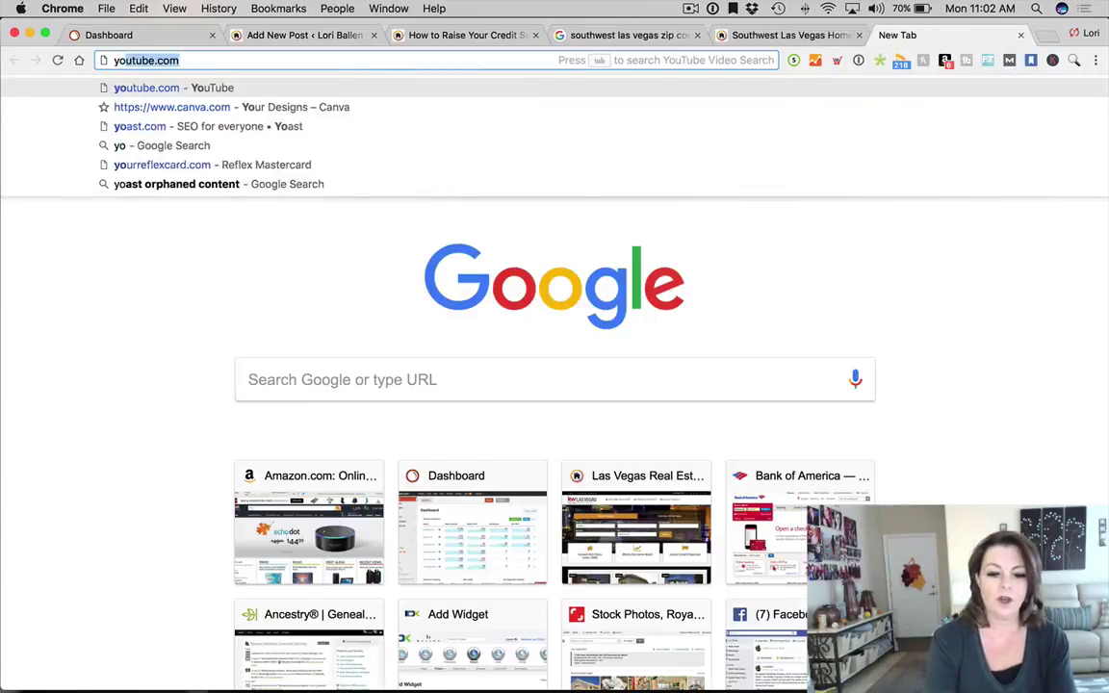
key("Return")
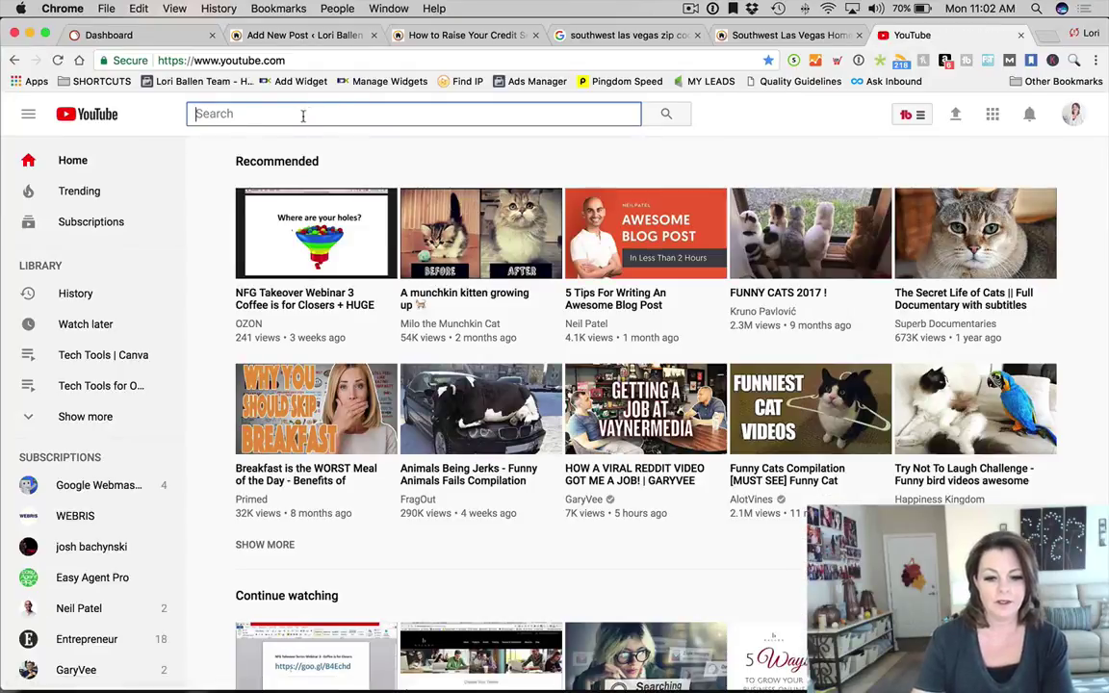
type("how to i")
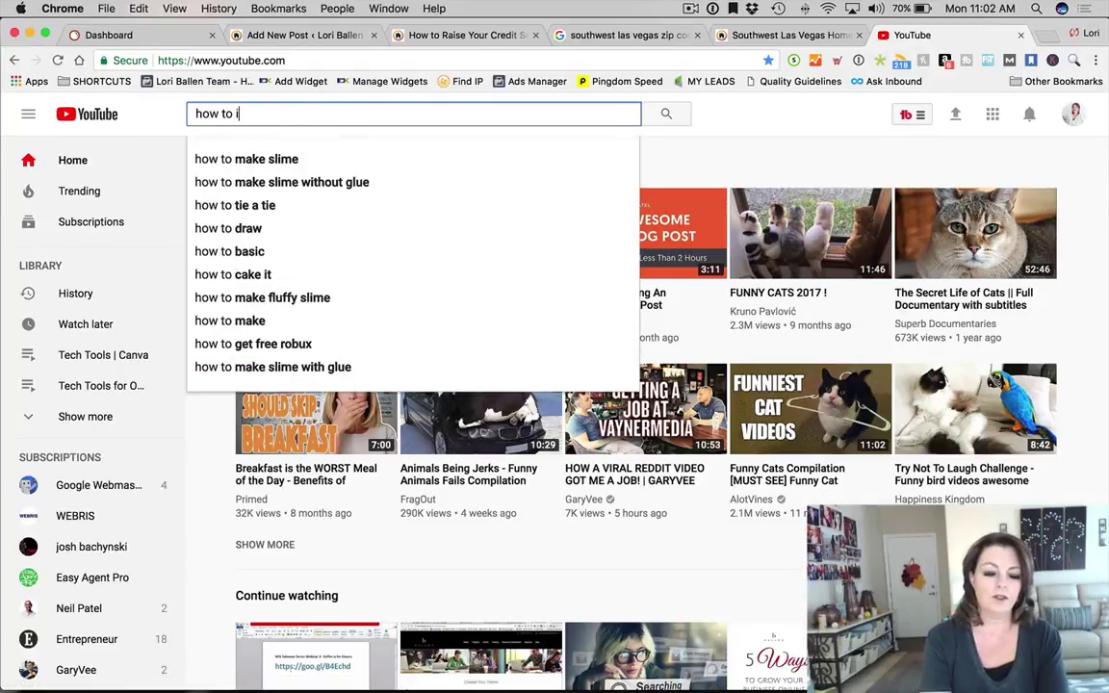
type("mprove ")
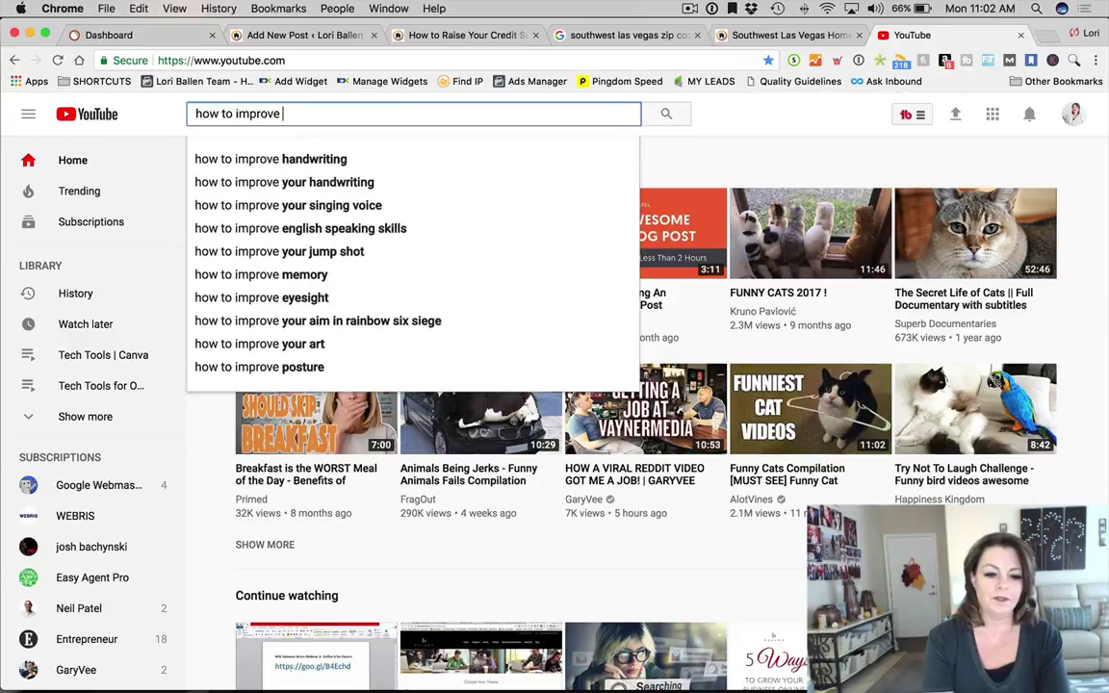
type("your credit score after a")
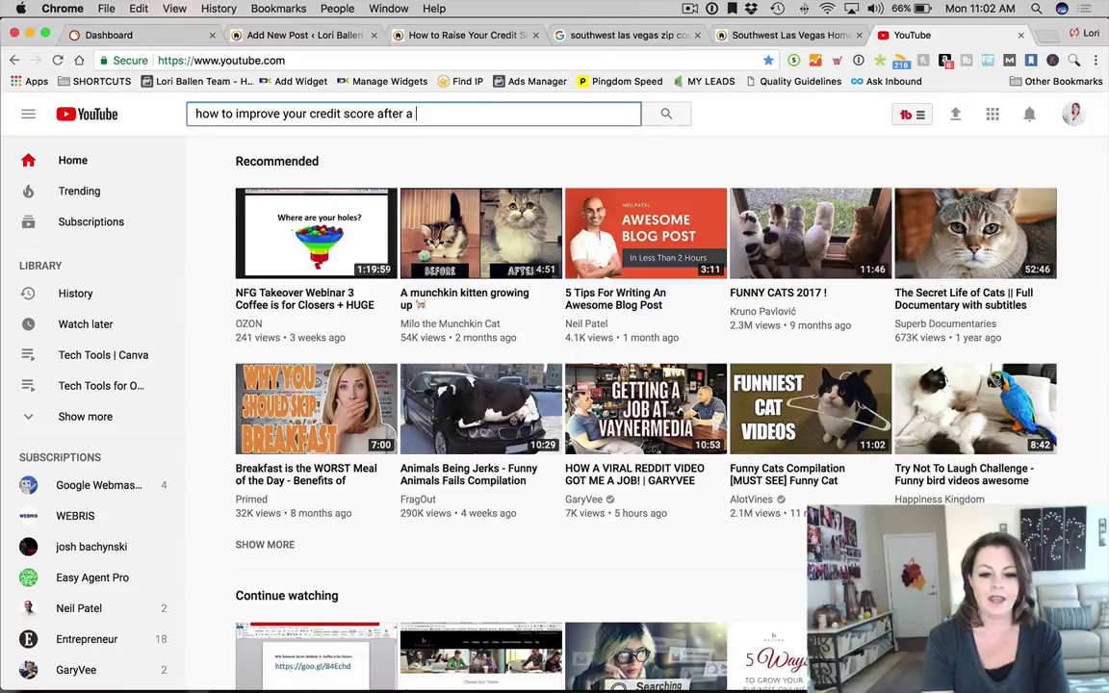
type(" foreclosure")
key("Return")
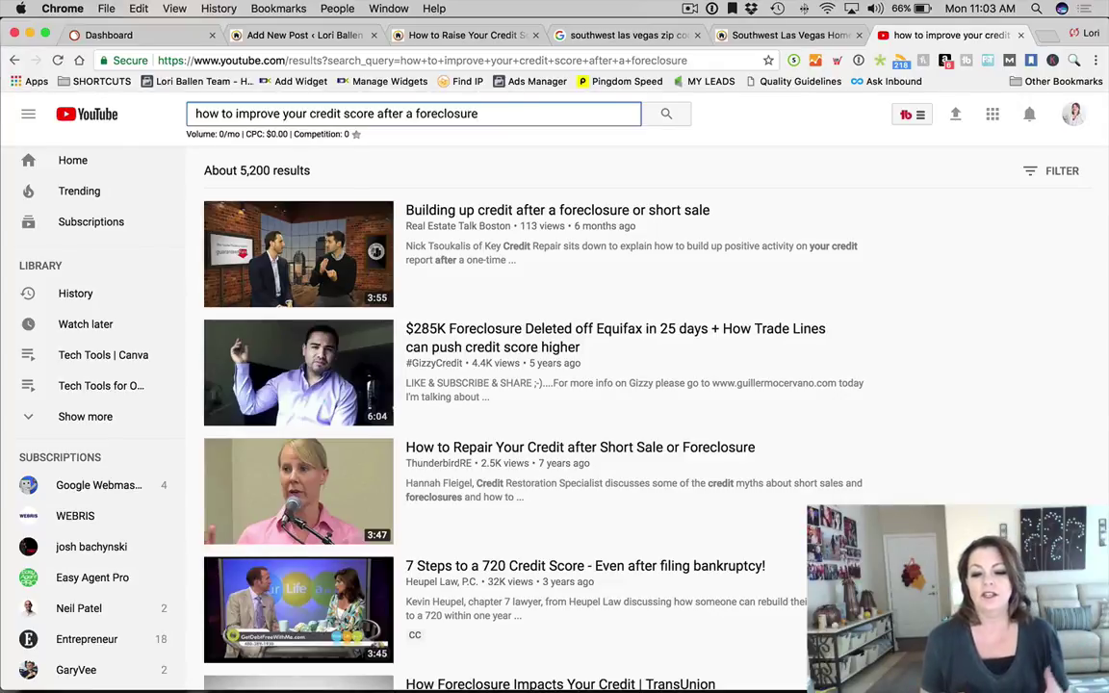
Open the video "7 Steps to a 720 Credit Score - Even after filing bankruptcy!", skip its ad and pause playback after a few seconds
scroll(532, 192, "down", 3)
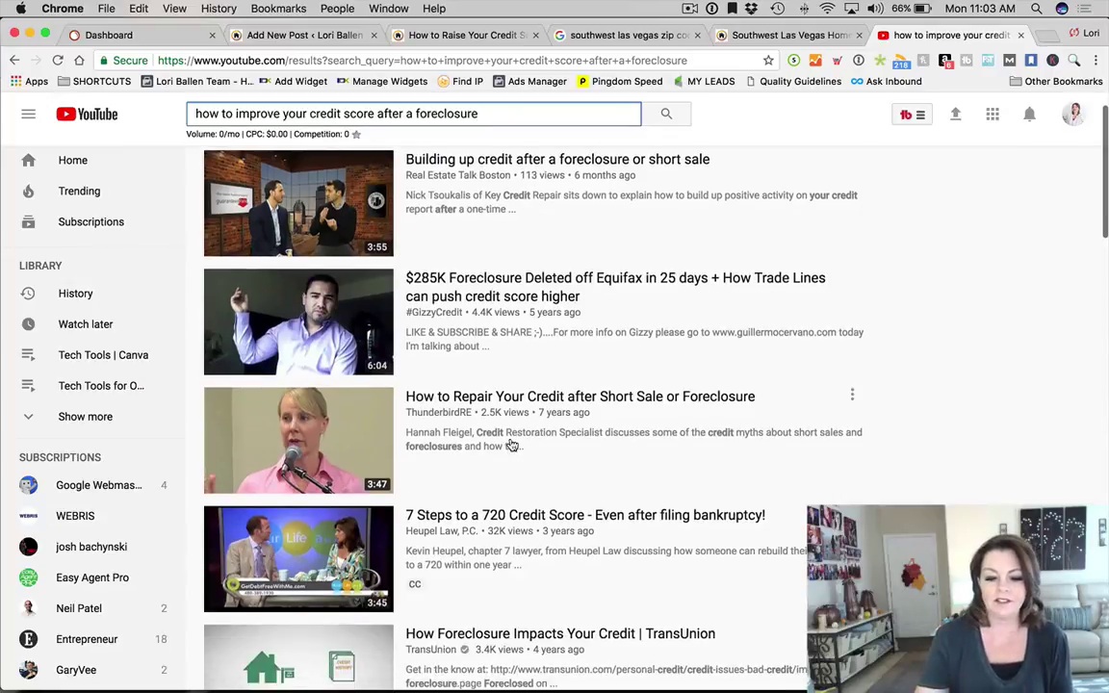
scroll(490, 450, "down", 4)
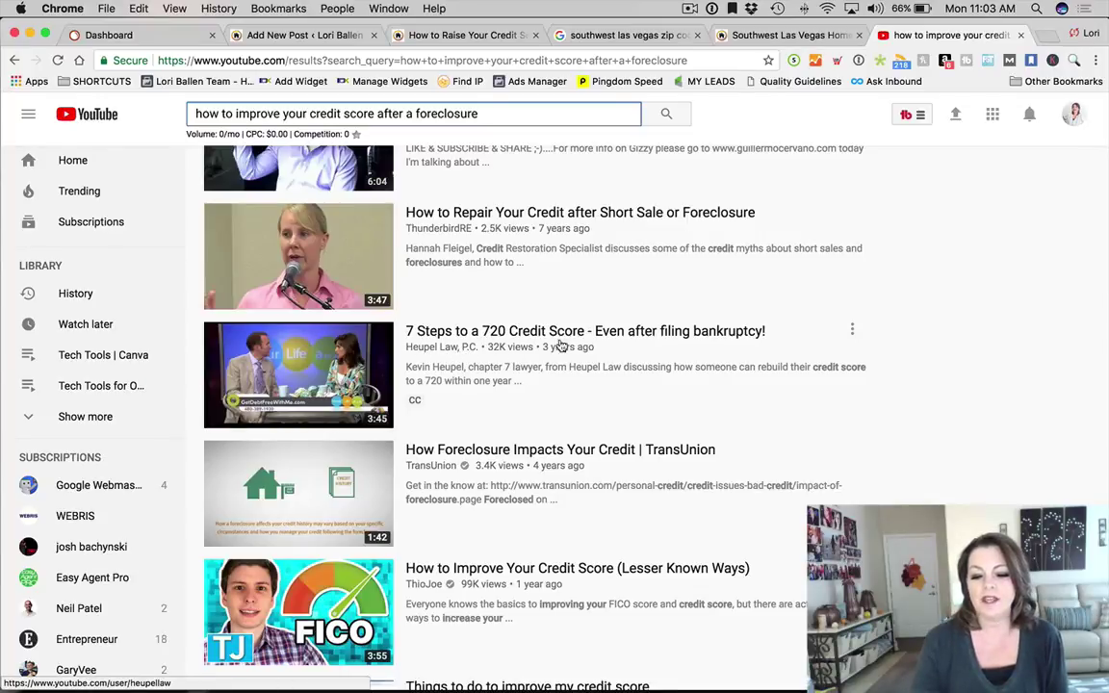
left_click(648, 331)
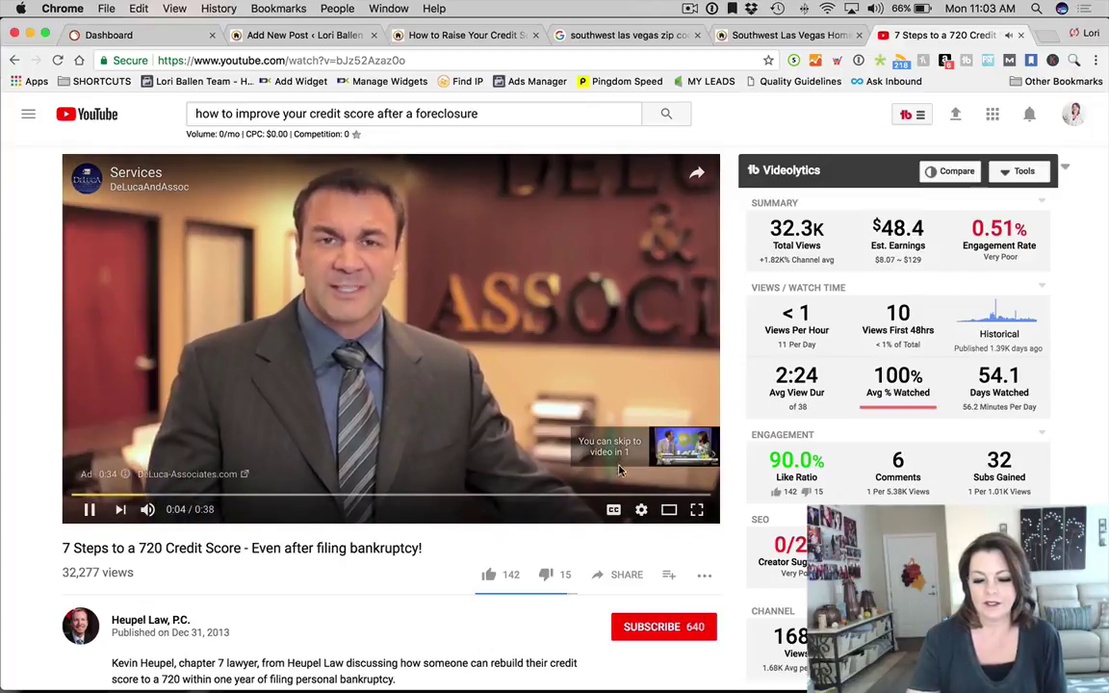
left_click(660, 452)
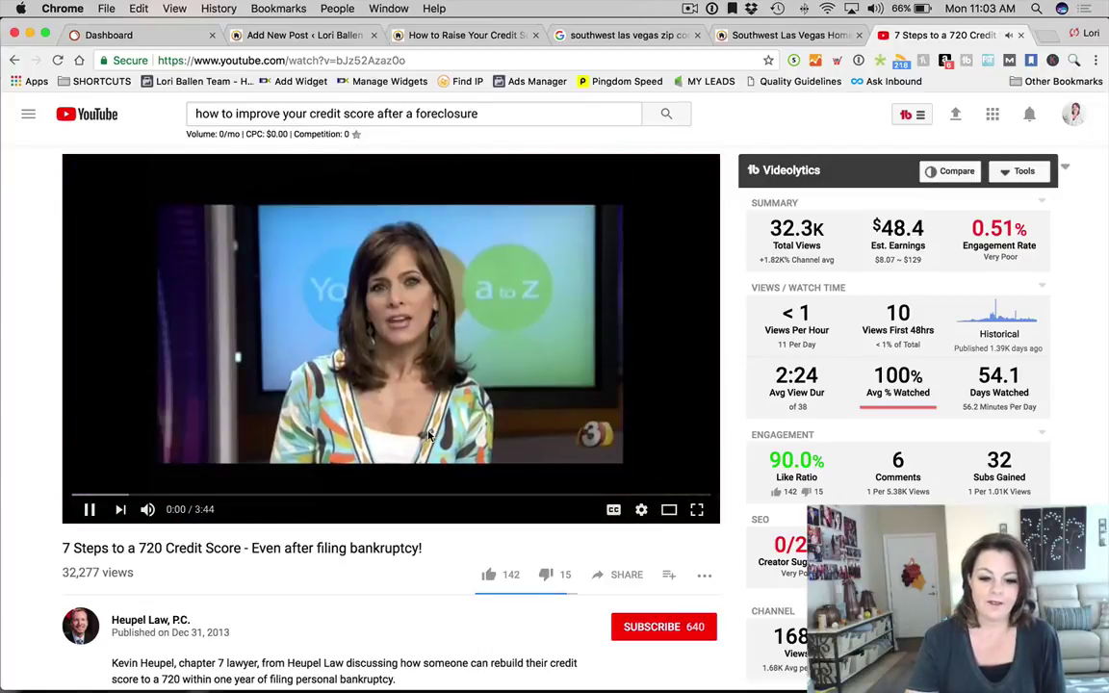
key("XF86AudioRaiseVolume")
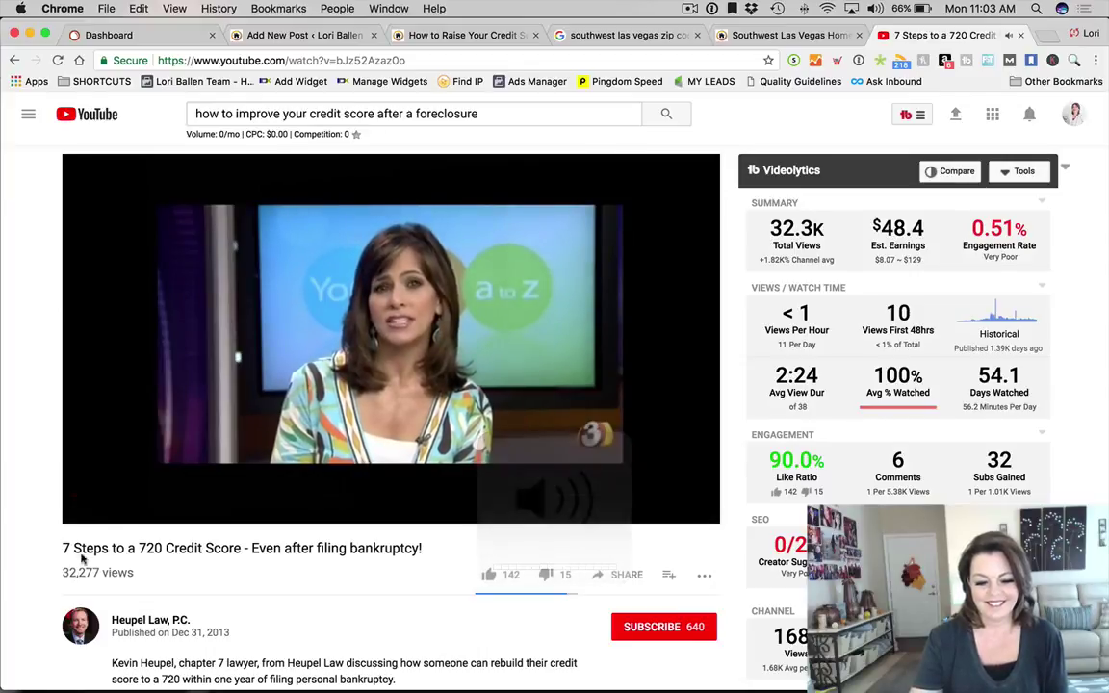
mouse_move(94, 518)
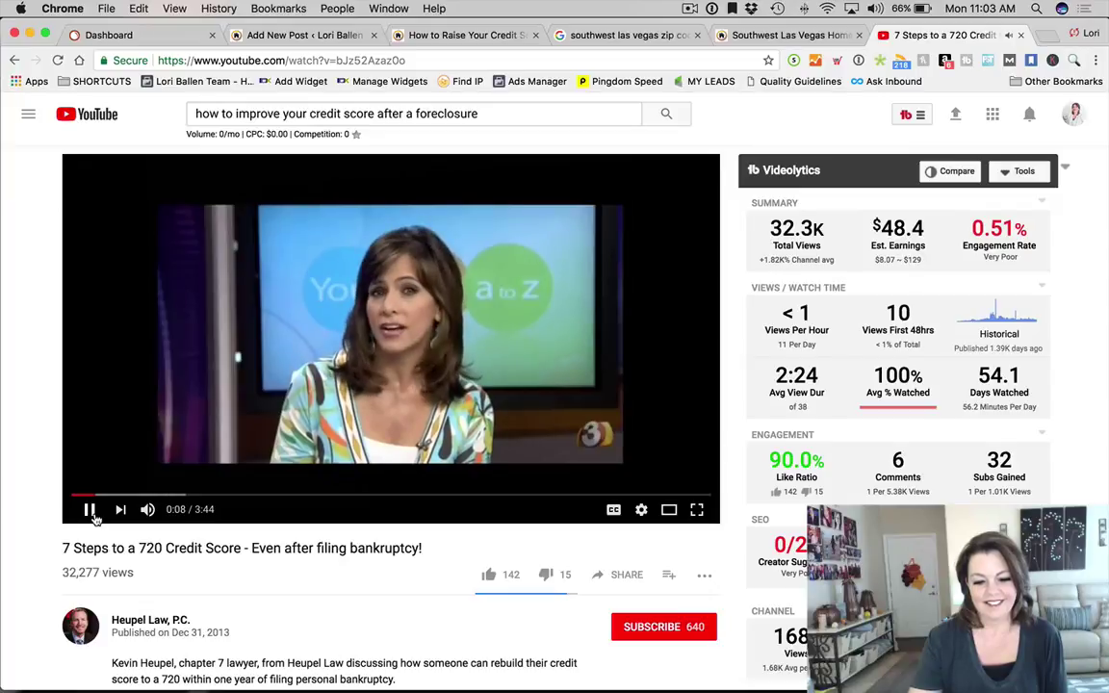
left_click(93, 517)
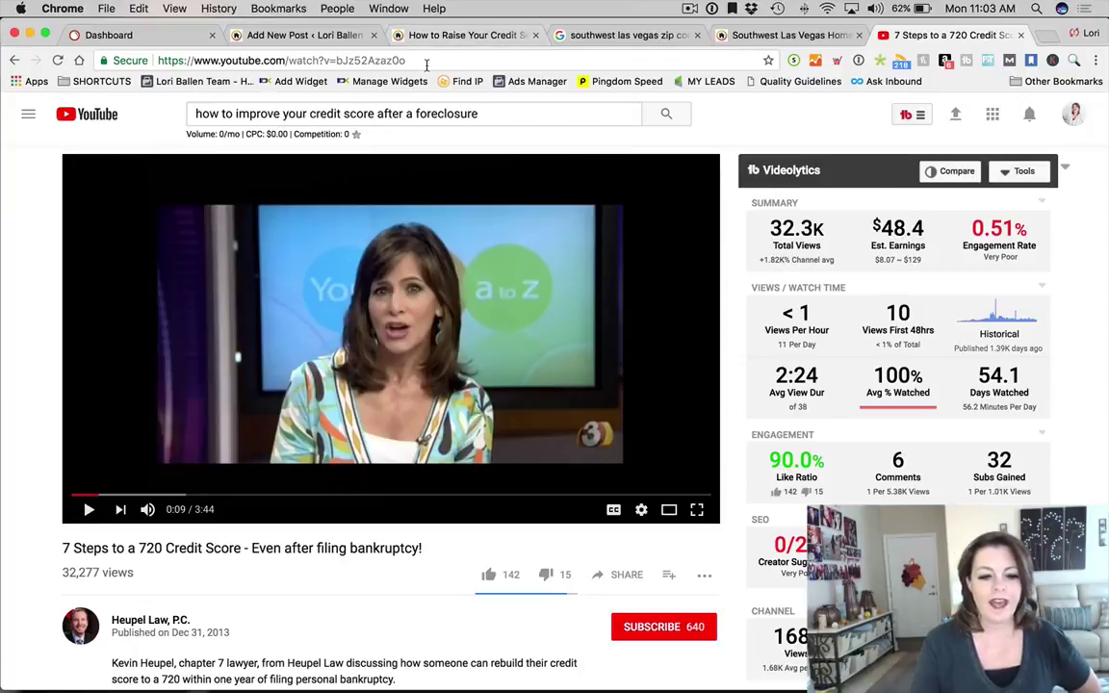
Return to the post draft and retitle it "7 Steps to Raise Your Credit Score Fast"
left_click(303, 35)
scroll(327, 345, "up", 5)
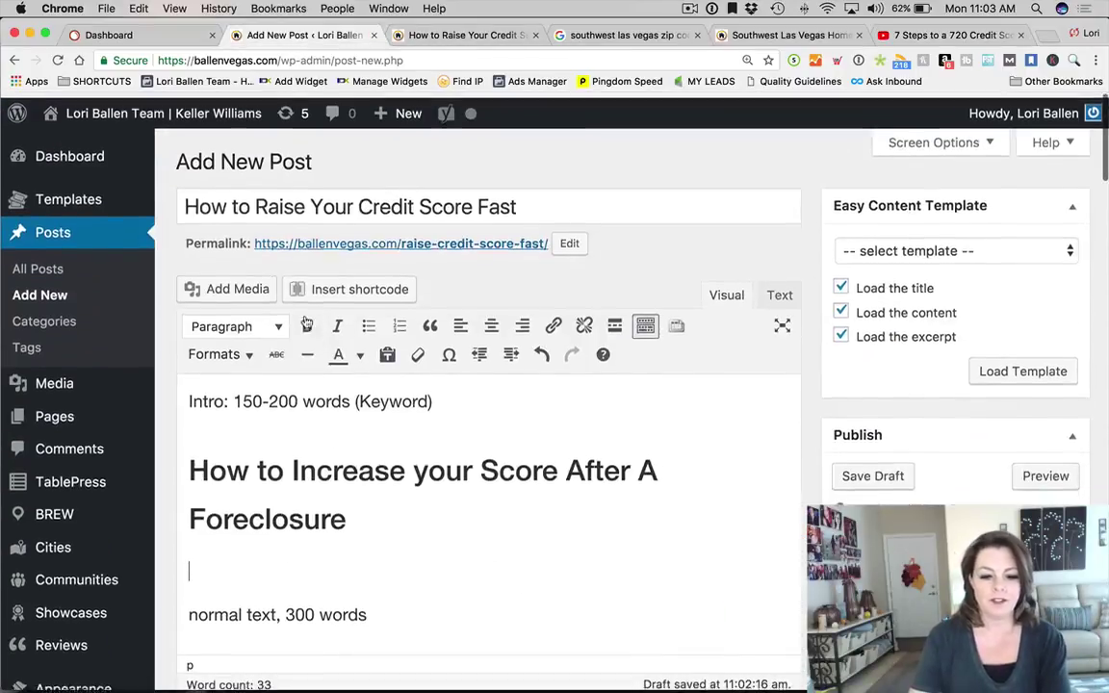
left_click(190, 202)
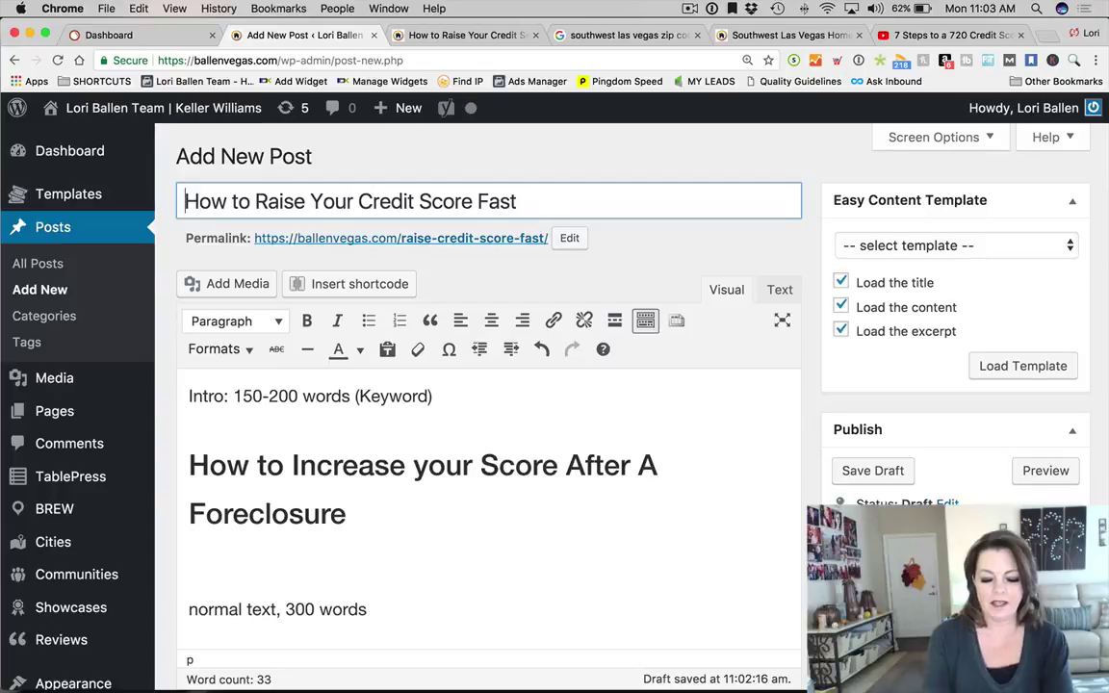
type("7 Steps")
key("Right")
key("Right")
key("Right")
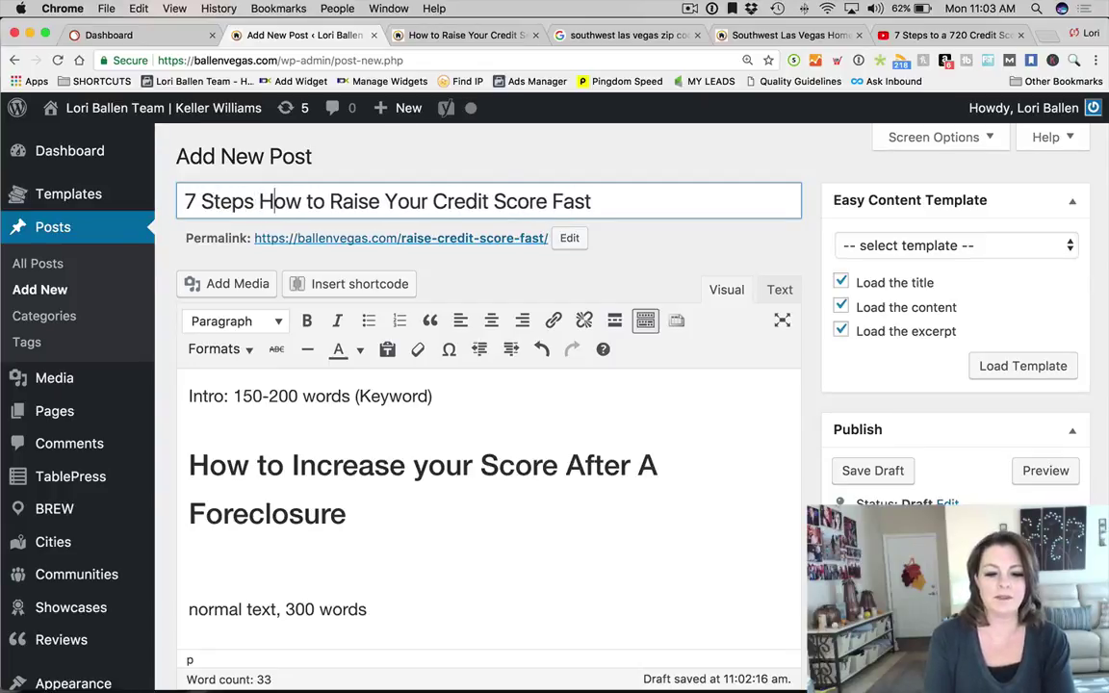
key("BackSpace")
key("BackSpace")
key("BackSpace")
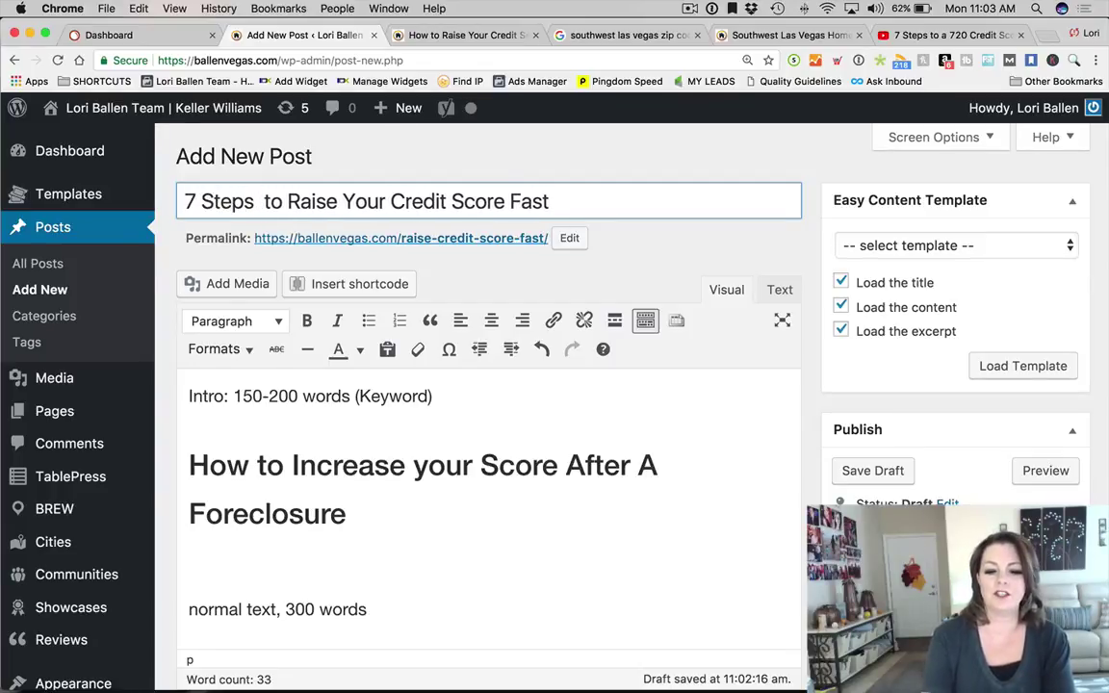
key("BackSpace")
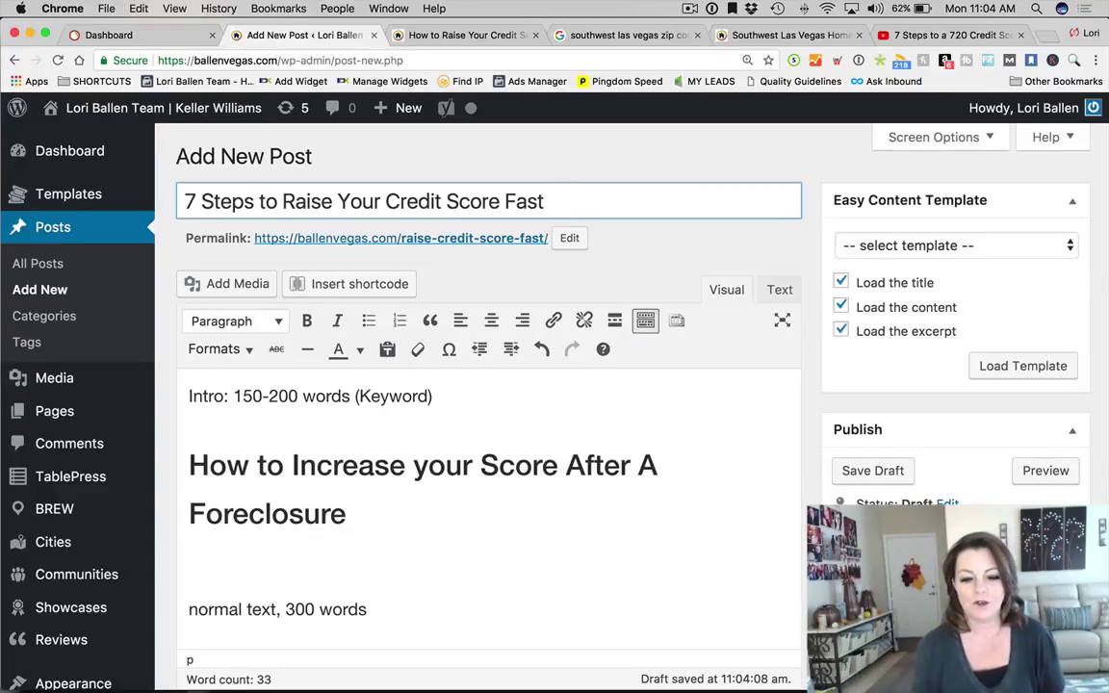
Glance at the post preview, then change the number at the start of the draft's title to 9
left_click(455, 35)
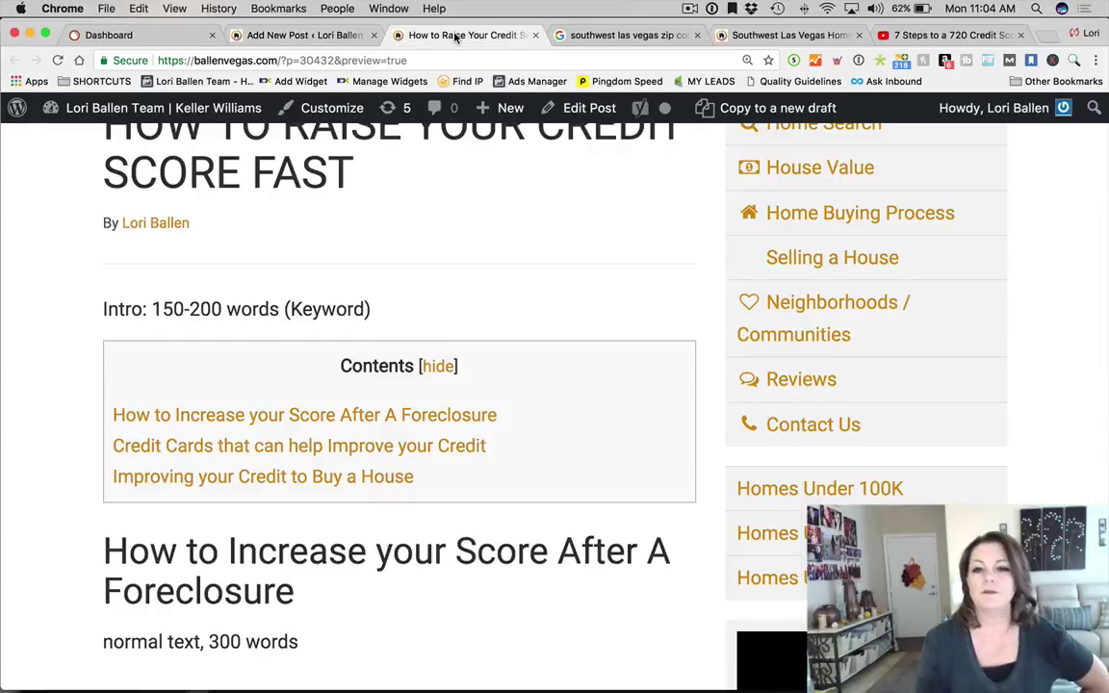
left_click(248, 36)
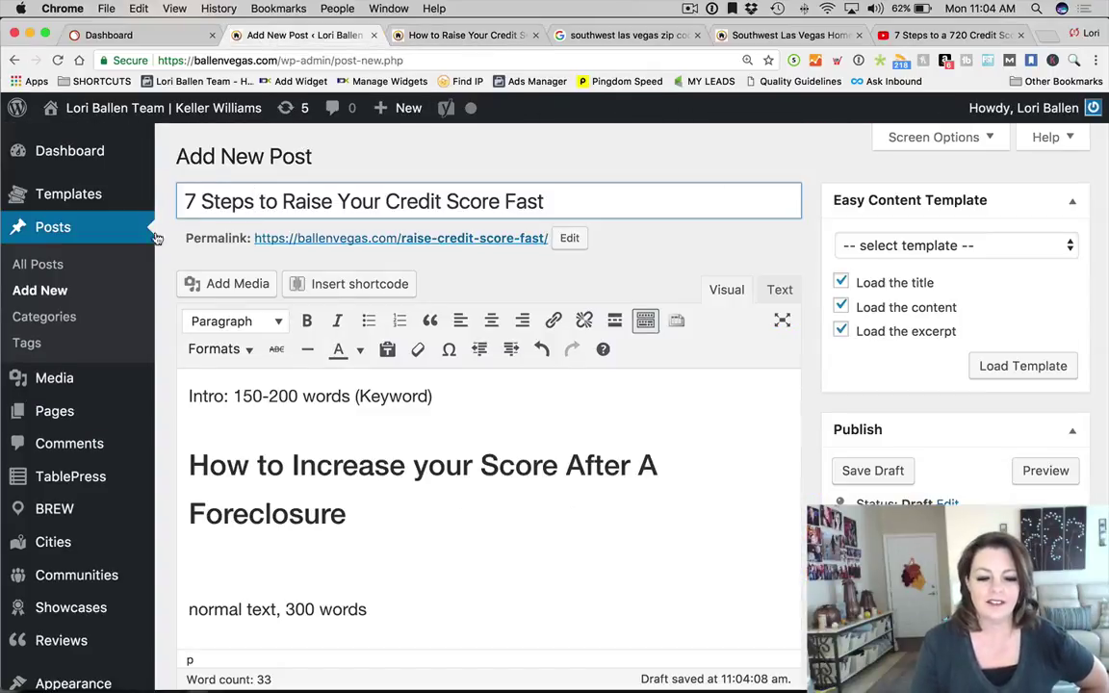
left_click_drag(199, 201, 176, 198)
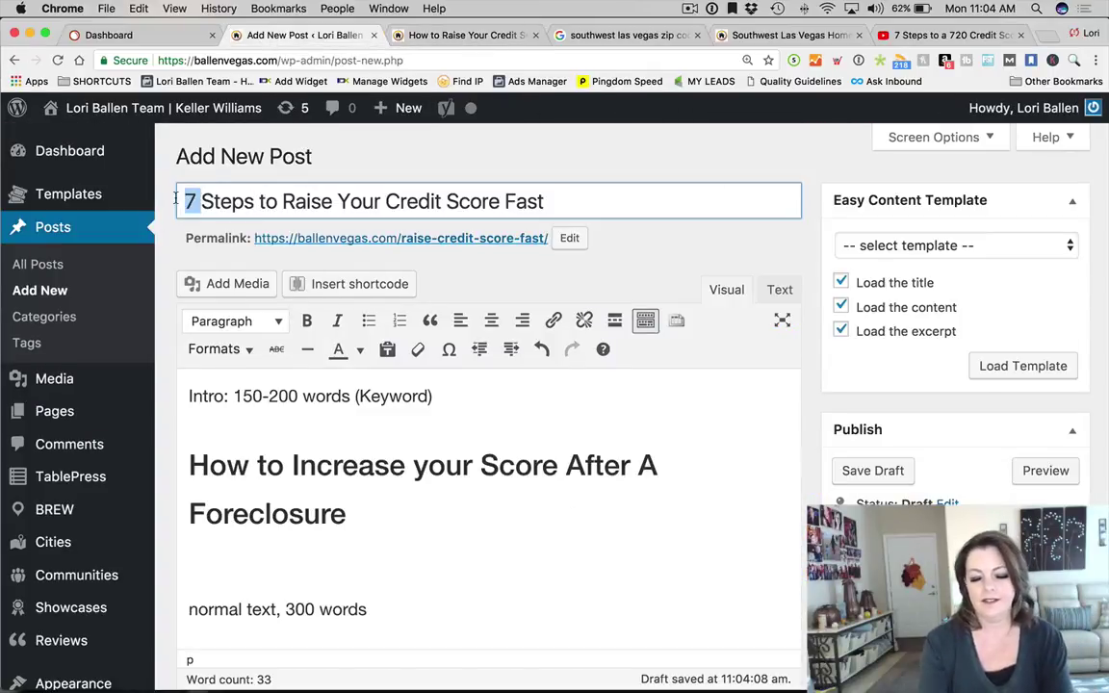
type("9")
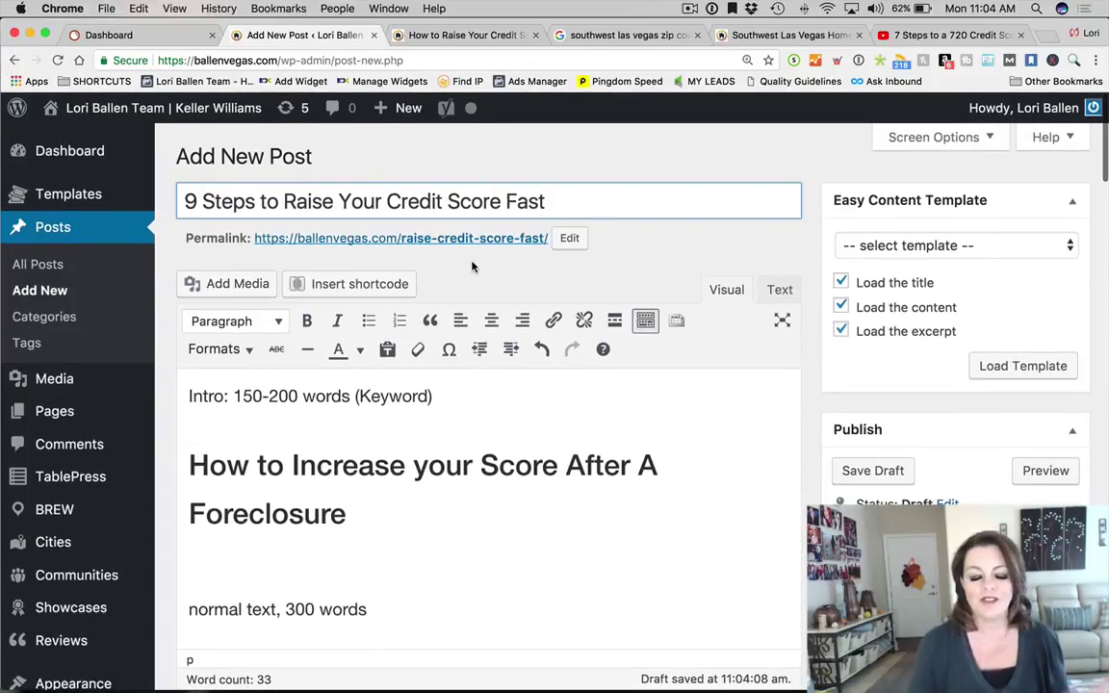
Copy the YouTube video's embed code with suggested videos and the video title and player actions turned off
left_click(462, 34)
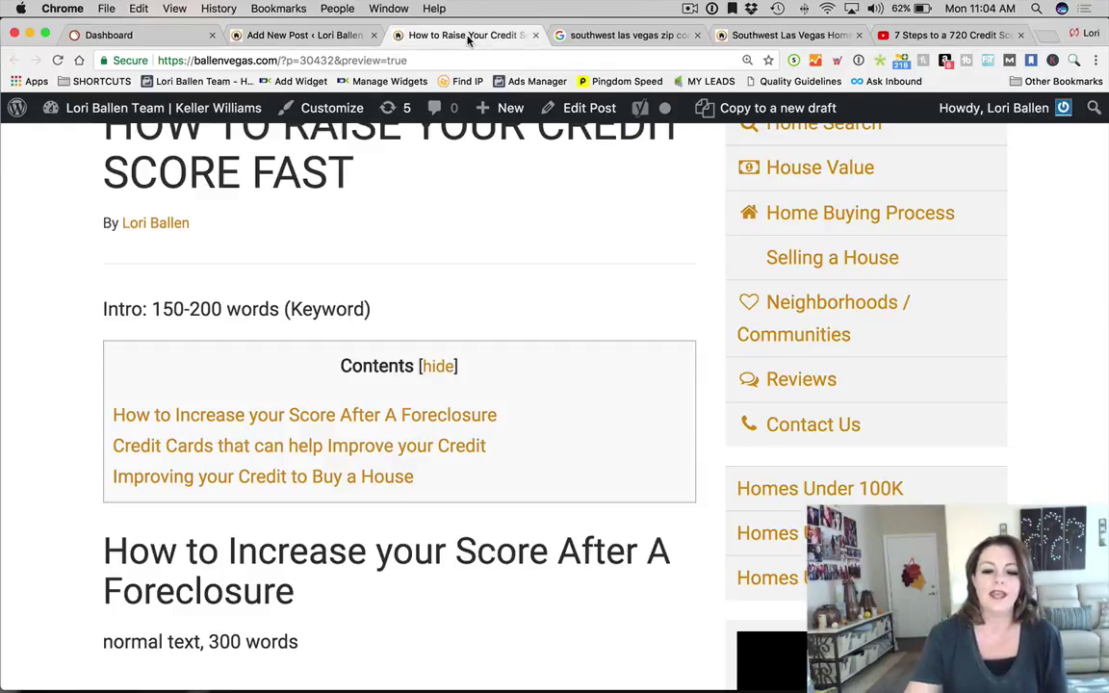
left_click(948, 35)
scroll(619, 373, "down", 3)
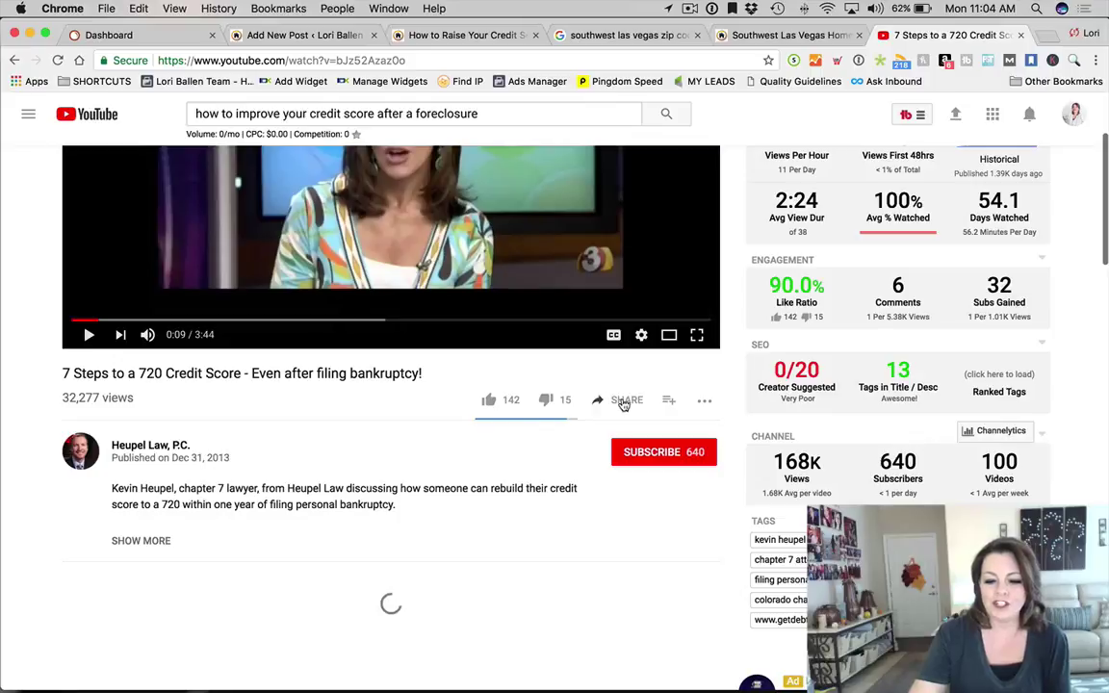
left_click(624, 403)
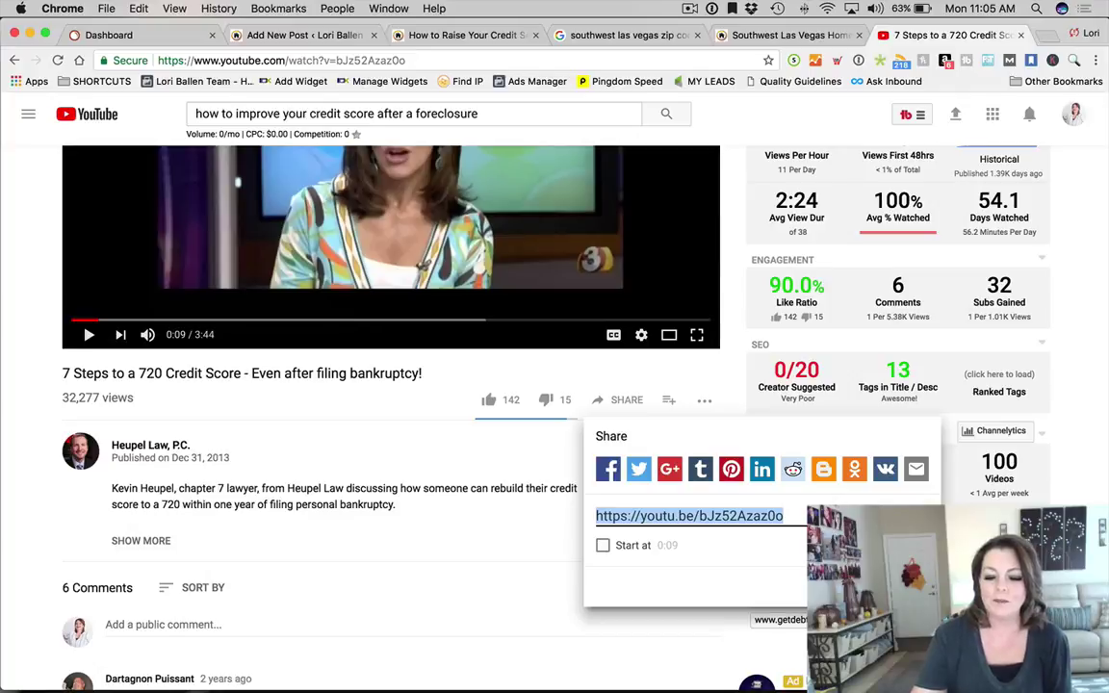
left_click(837, 516)
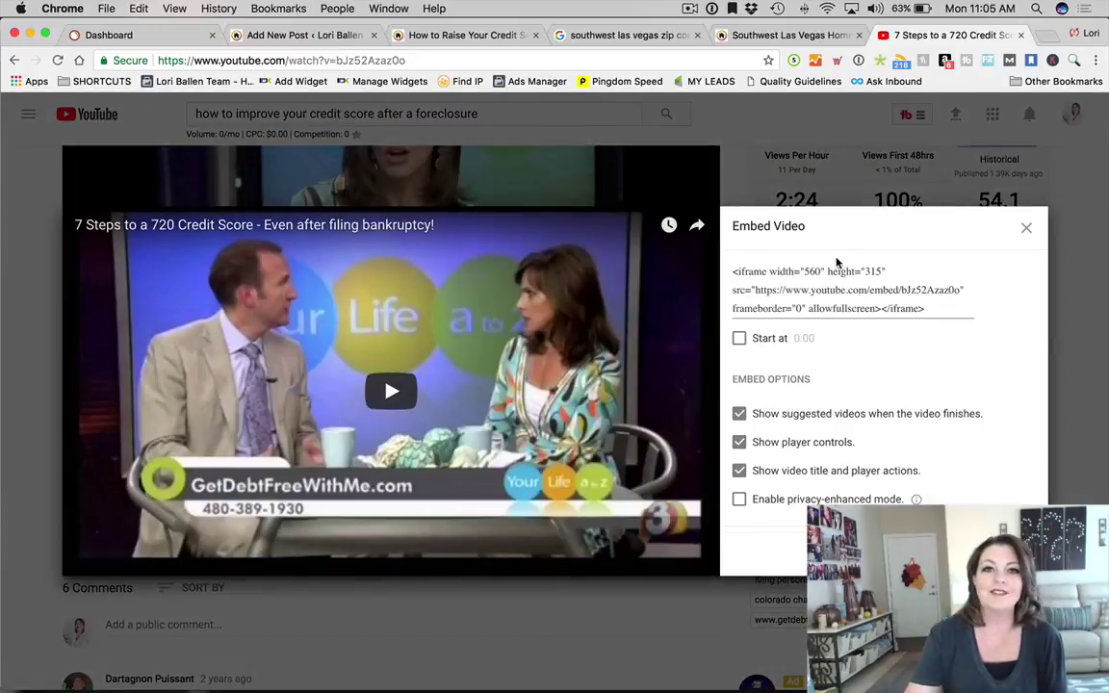
left_click_drag(925, 309, 658, 249)
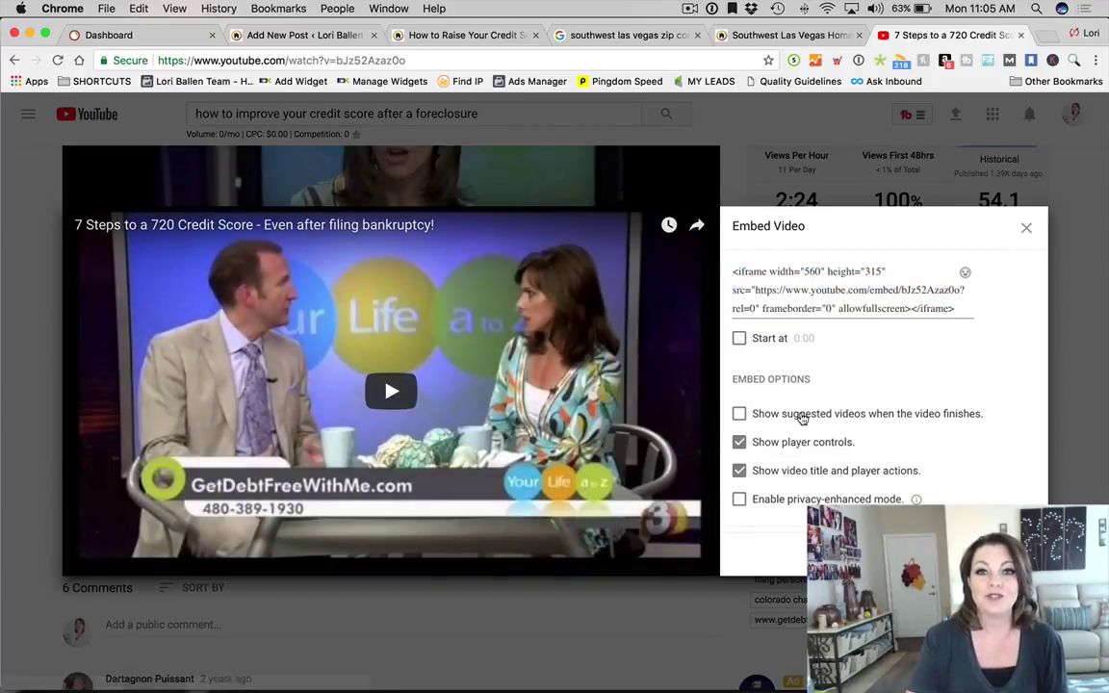
left_click(739, 472)
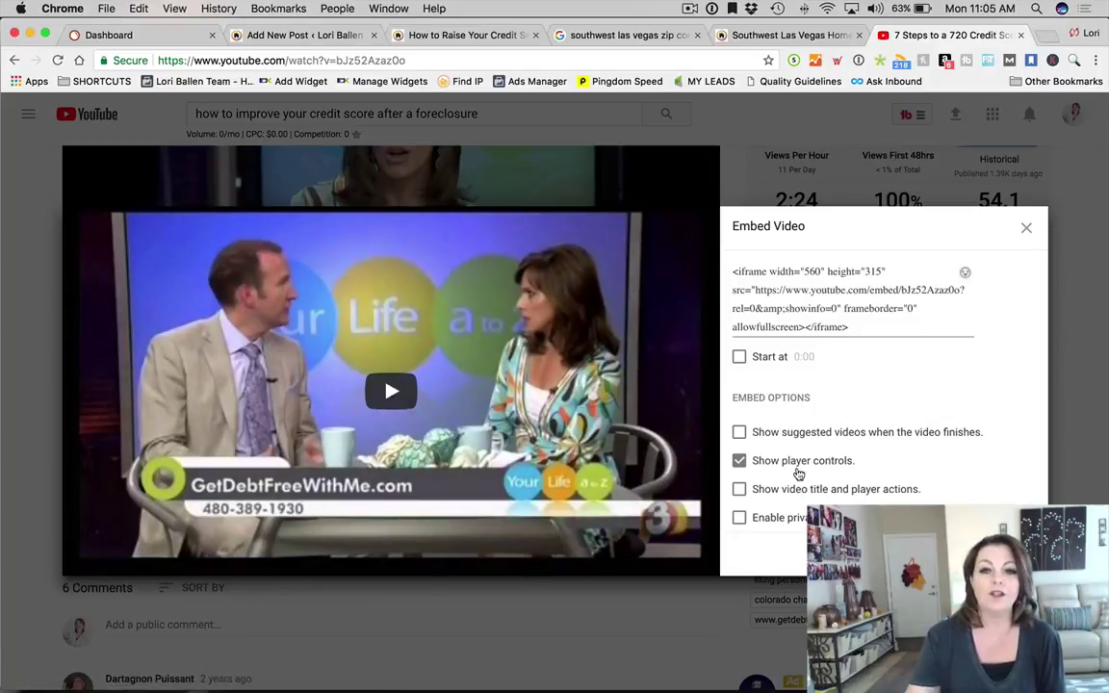
left_click(819, 291)
key("super+c")
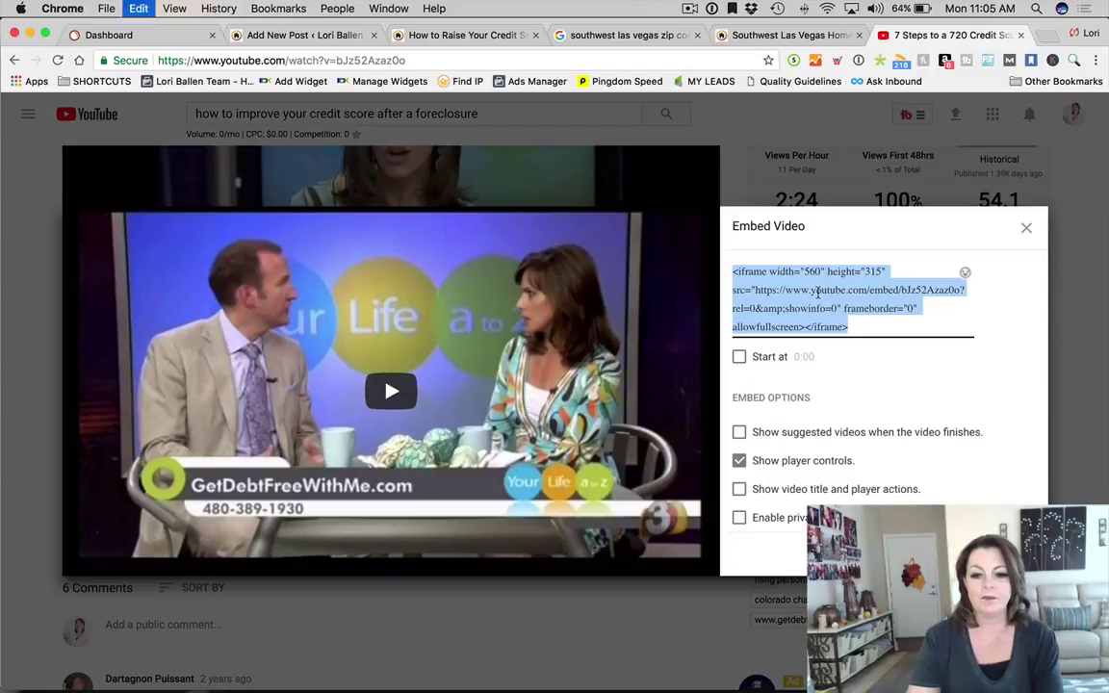
Paste the video embed code into the post's HTML between the foreclosure heading and "normal text, 300 words"
left_click(253, 38)
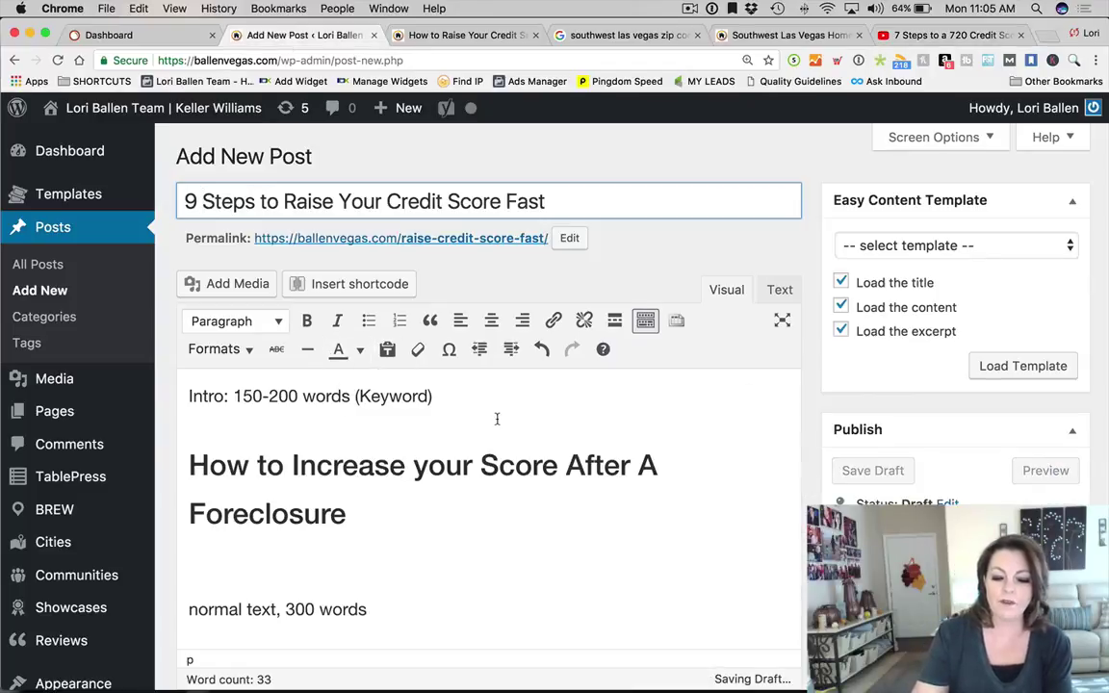
scroll(495, 417, "down", 2)
scroll(493, 415, "down", 1)
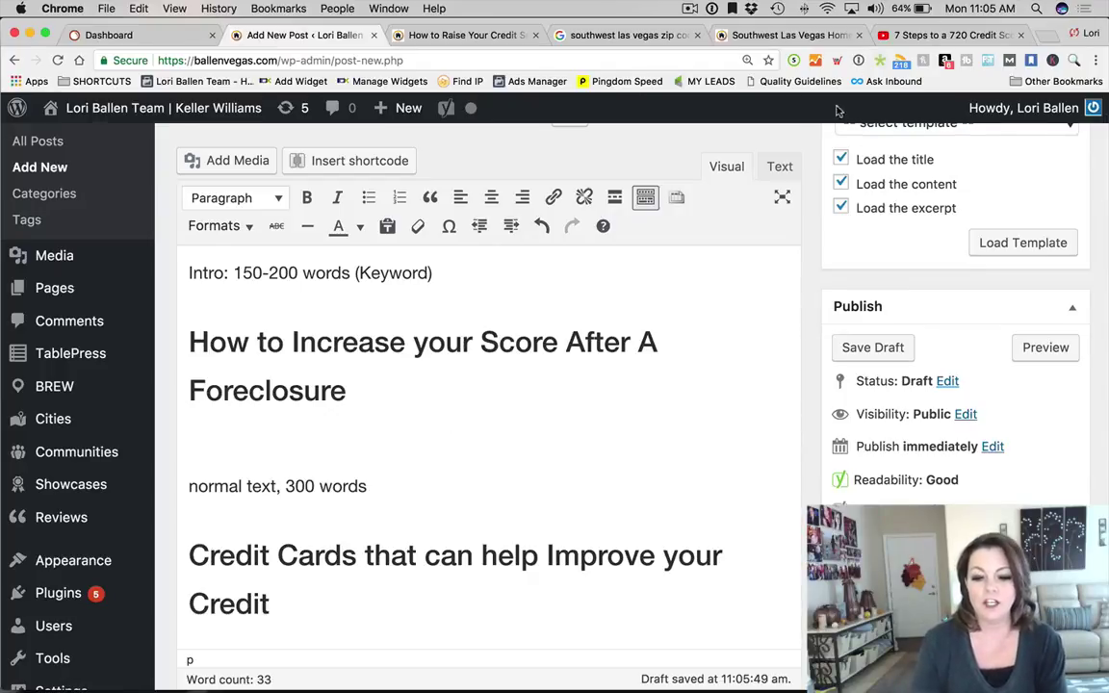
left_click(782, 167)
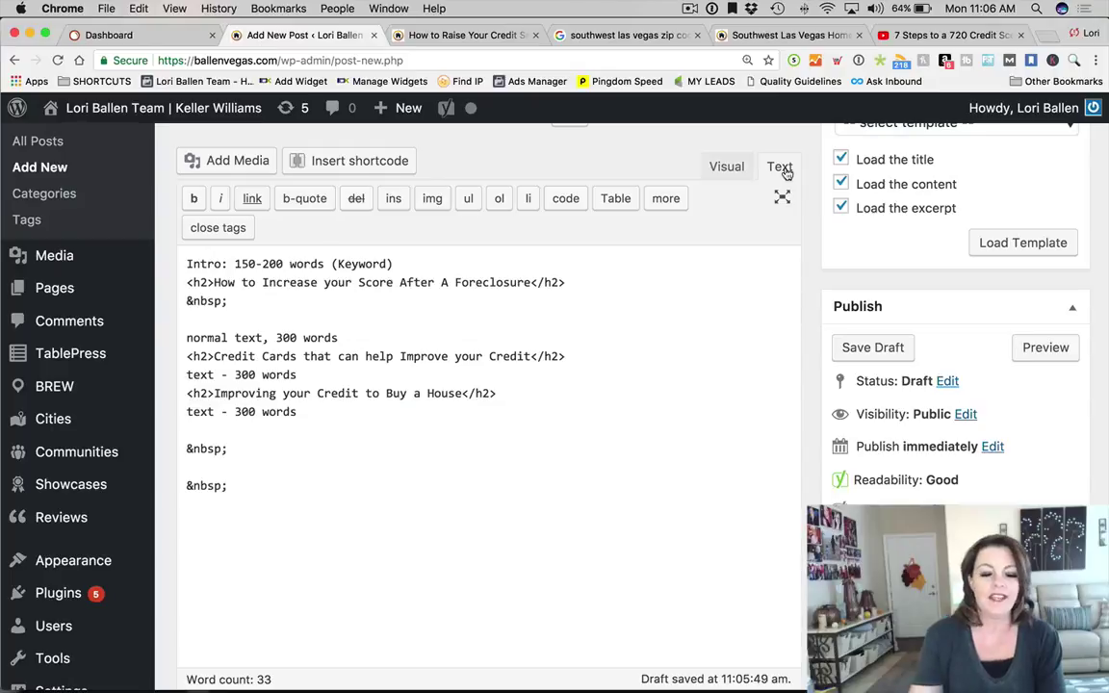
left_click(207, 318)
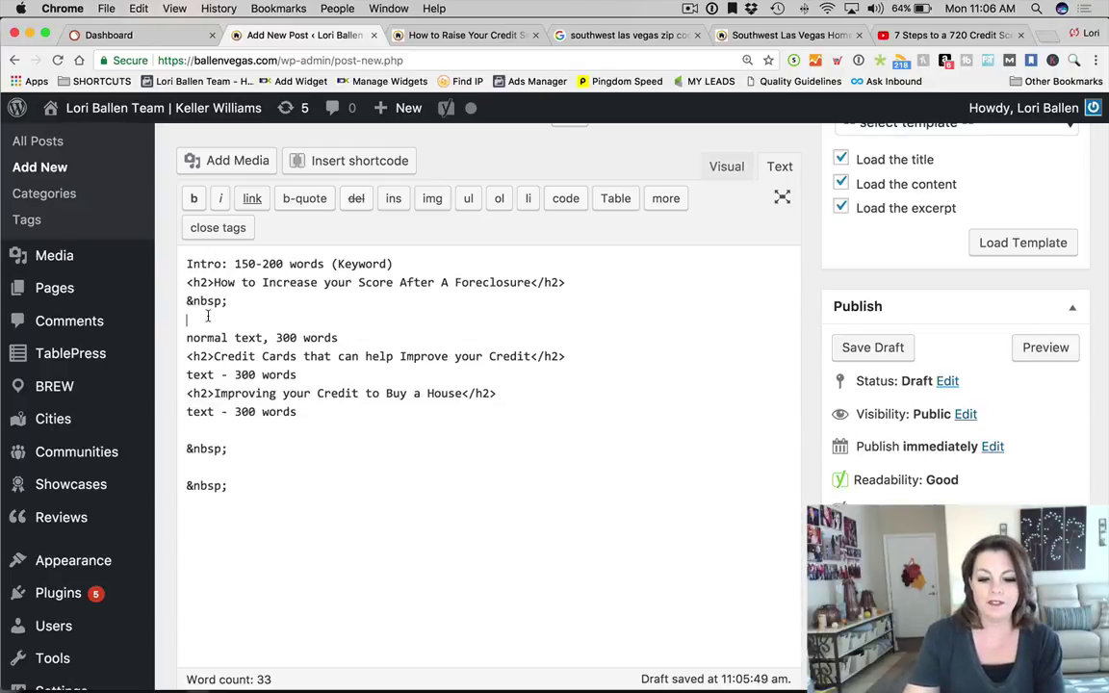
key("super+v")
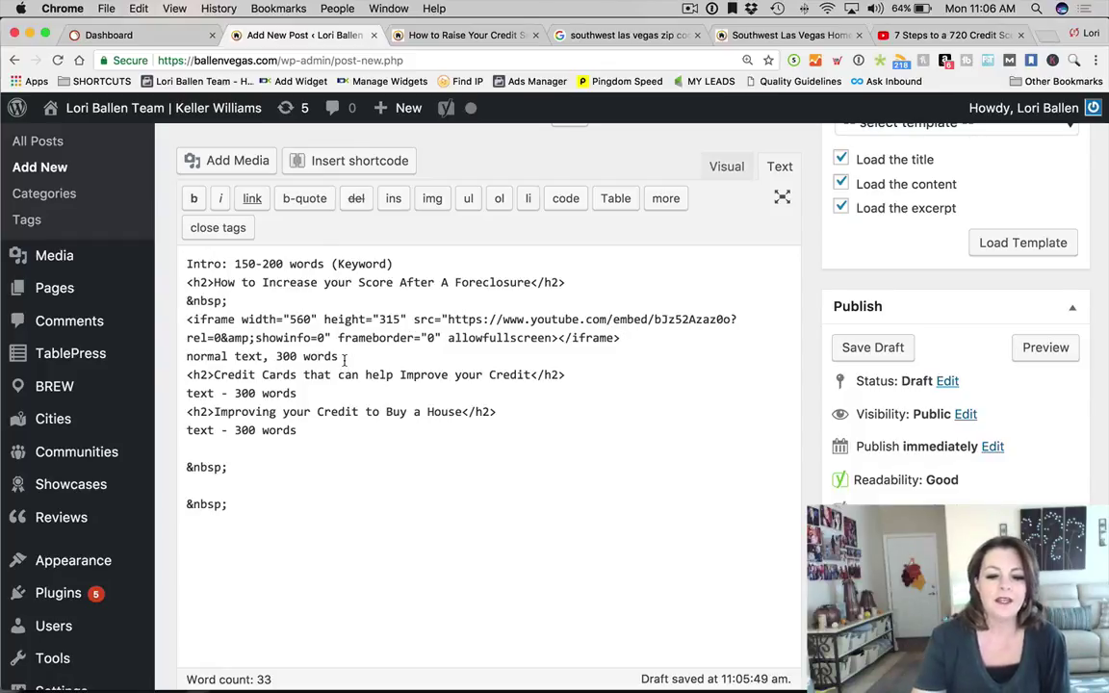
Replace the iframe's width and height values in the post's HTML with a single width of 100%
scroll(289, 355, "up", 1)
scroll(290, 342, "down", 1)
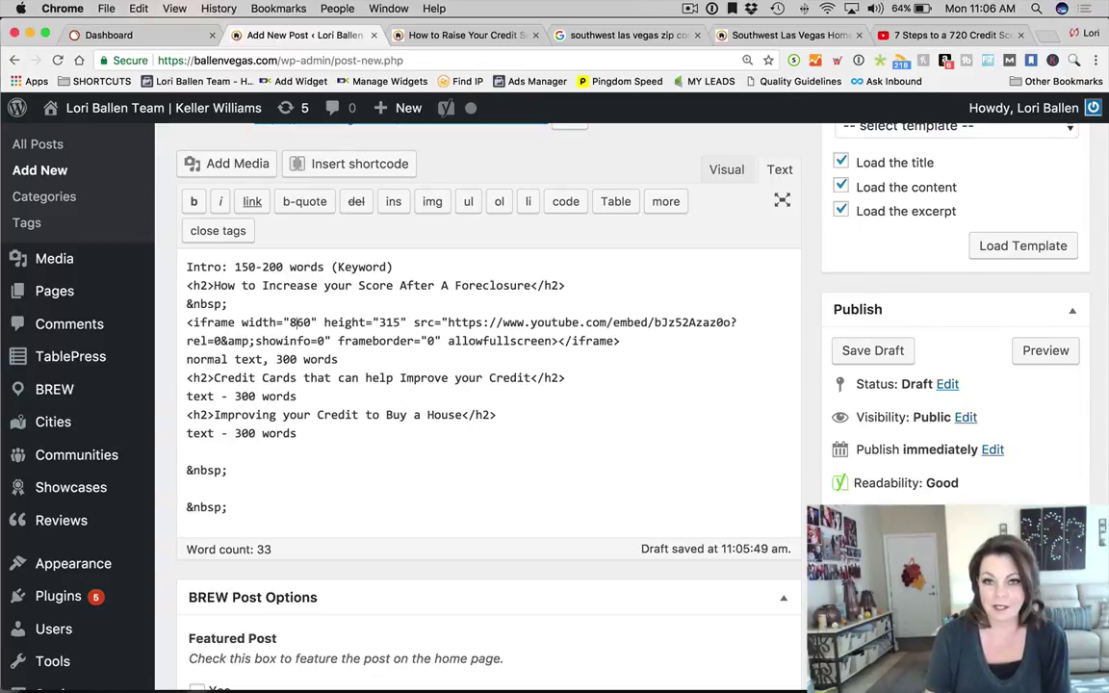
scroll(318, 320, "down", 1)
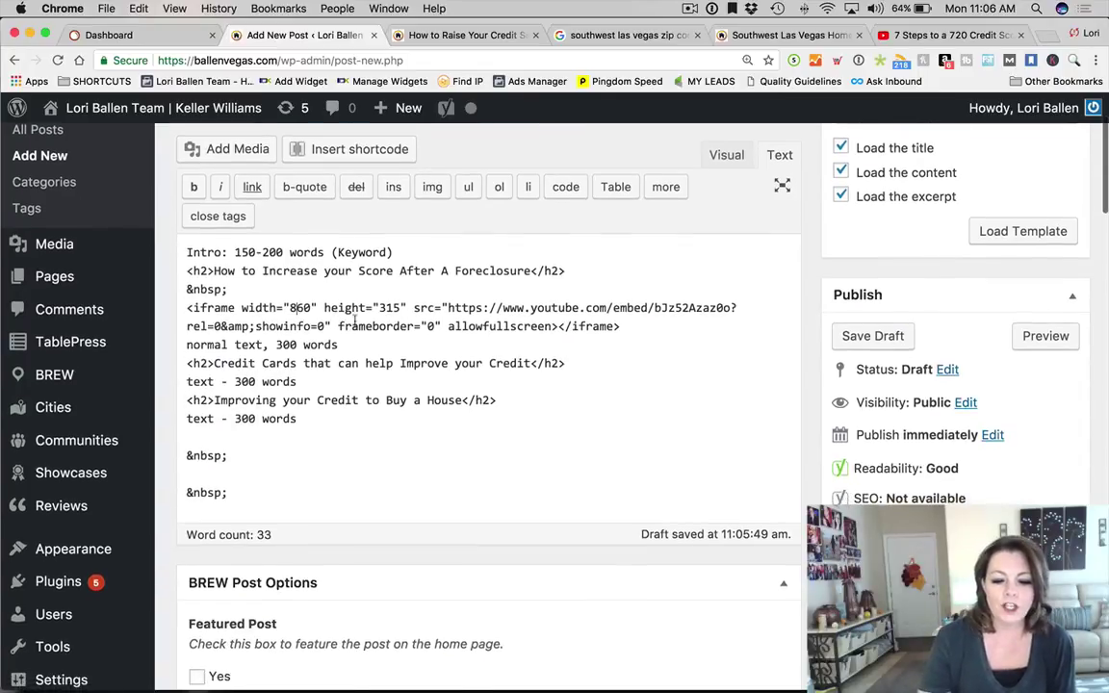
left_click_drag(407, 307, 284, 308)
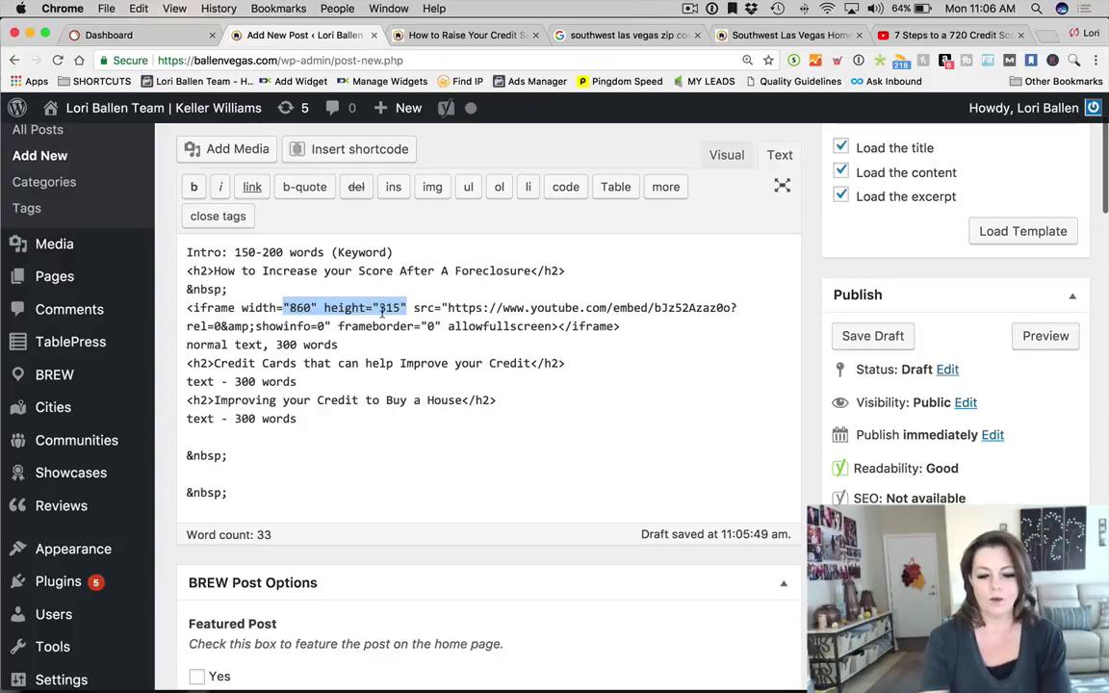
type("100")
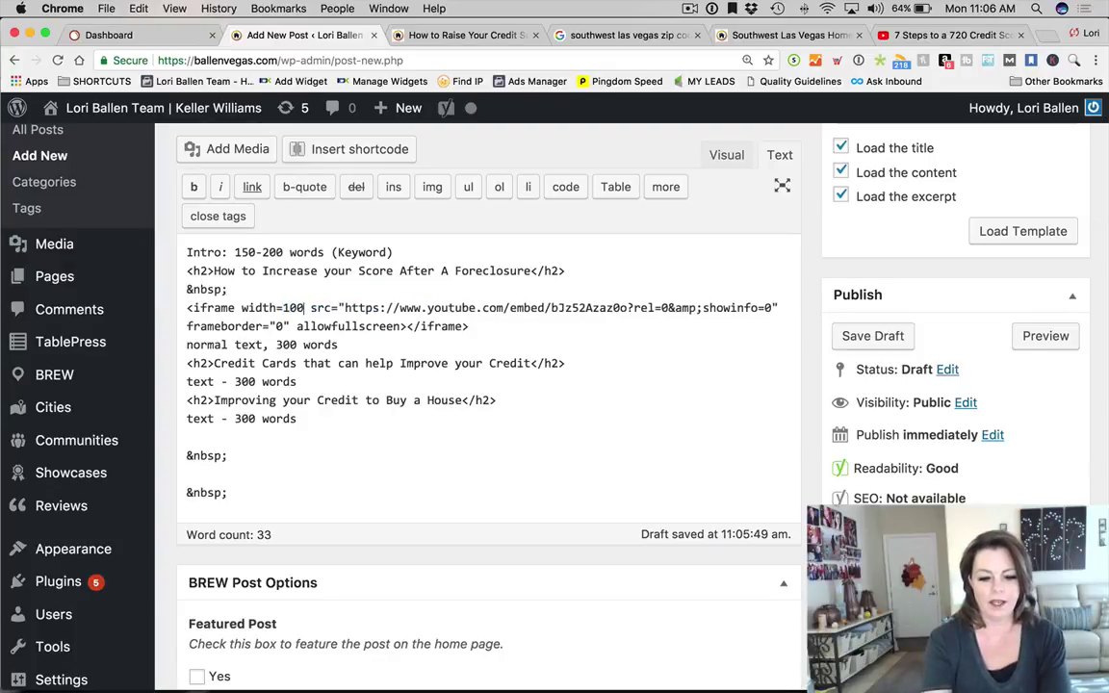
type("%")
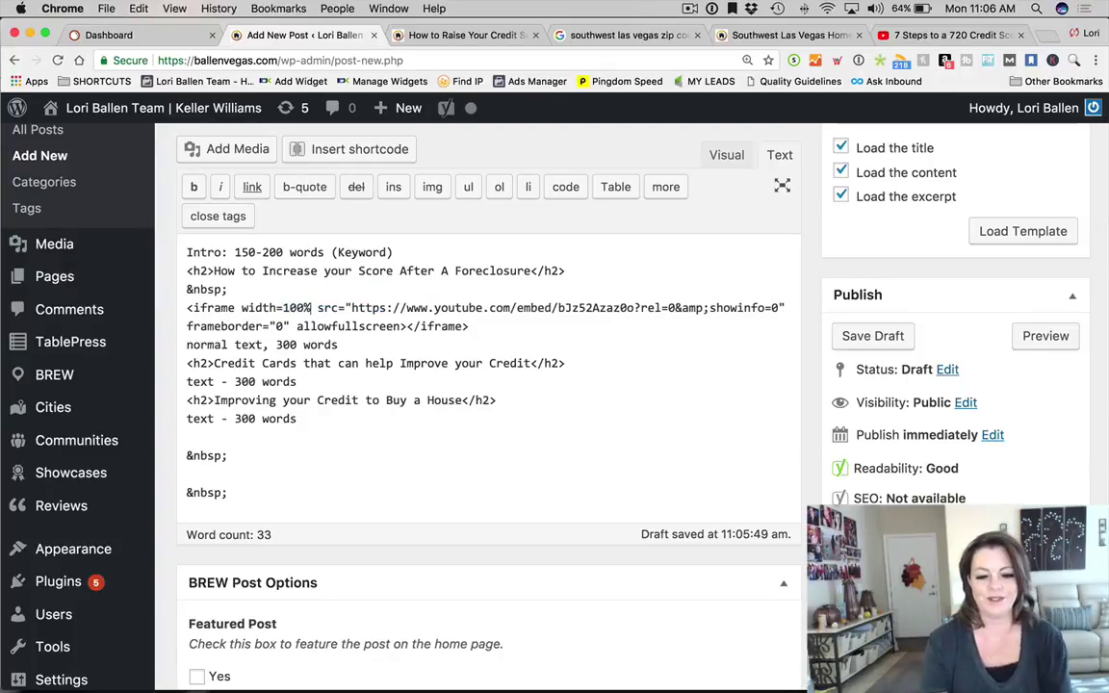
Return the post to visual editing and preview it to check the embedded video in the foreclosure section
left_click(730, 156)
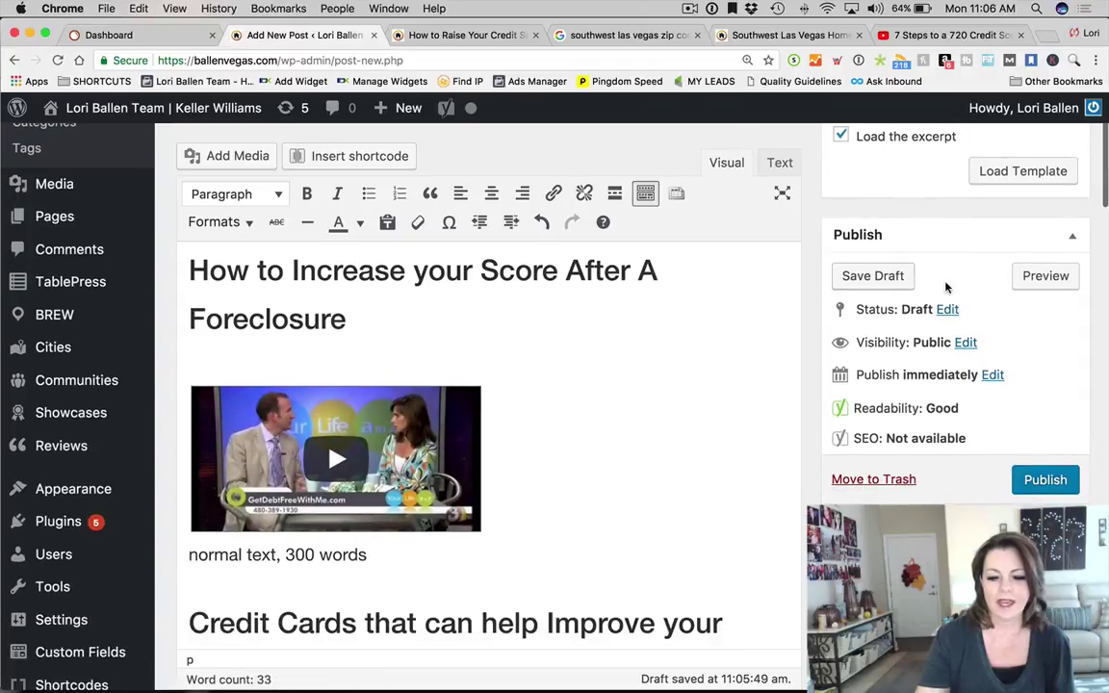
left_click(1036, 277)
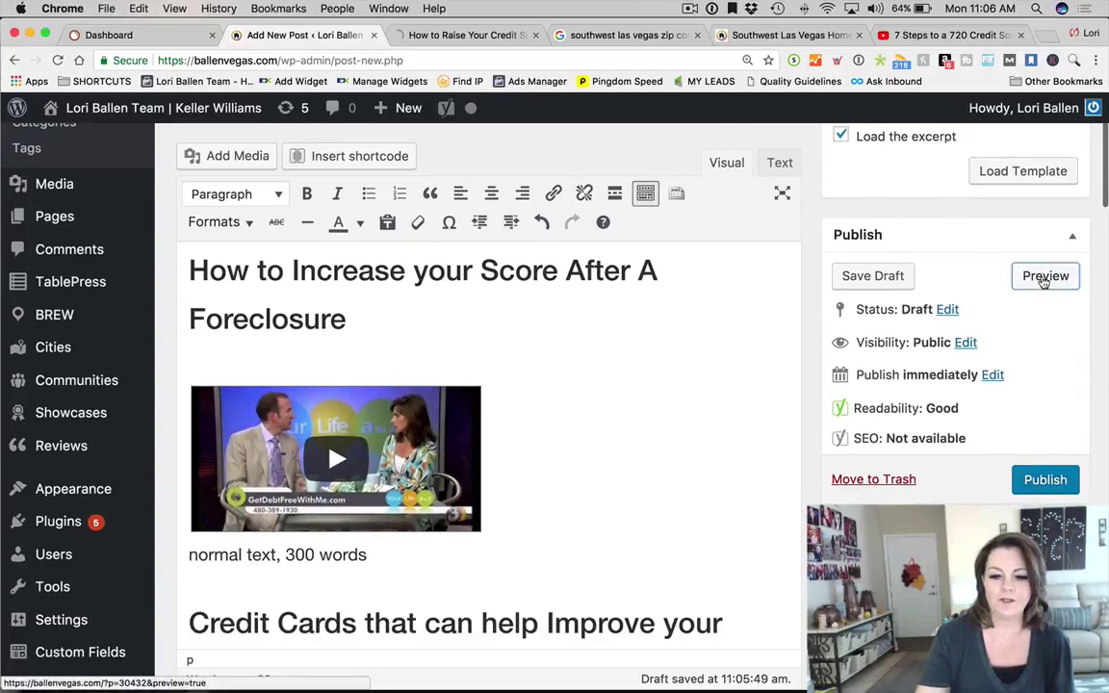
left_click(470, 35)
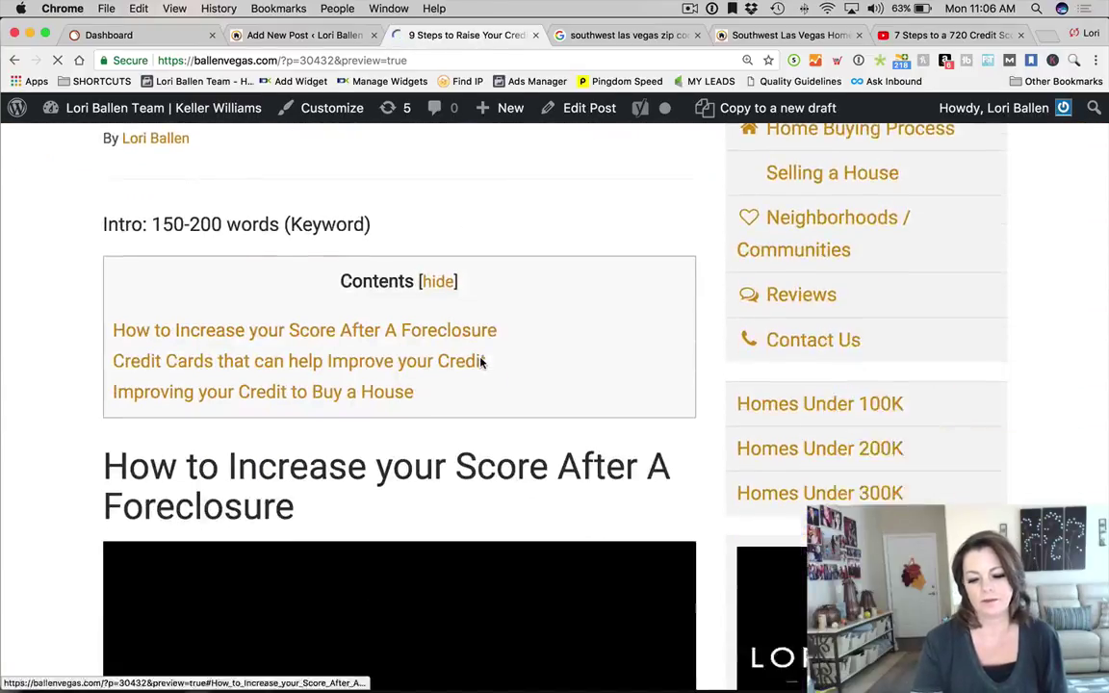
scroll(482, 362, "down", 5)
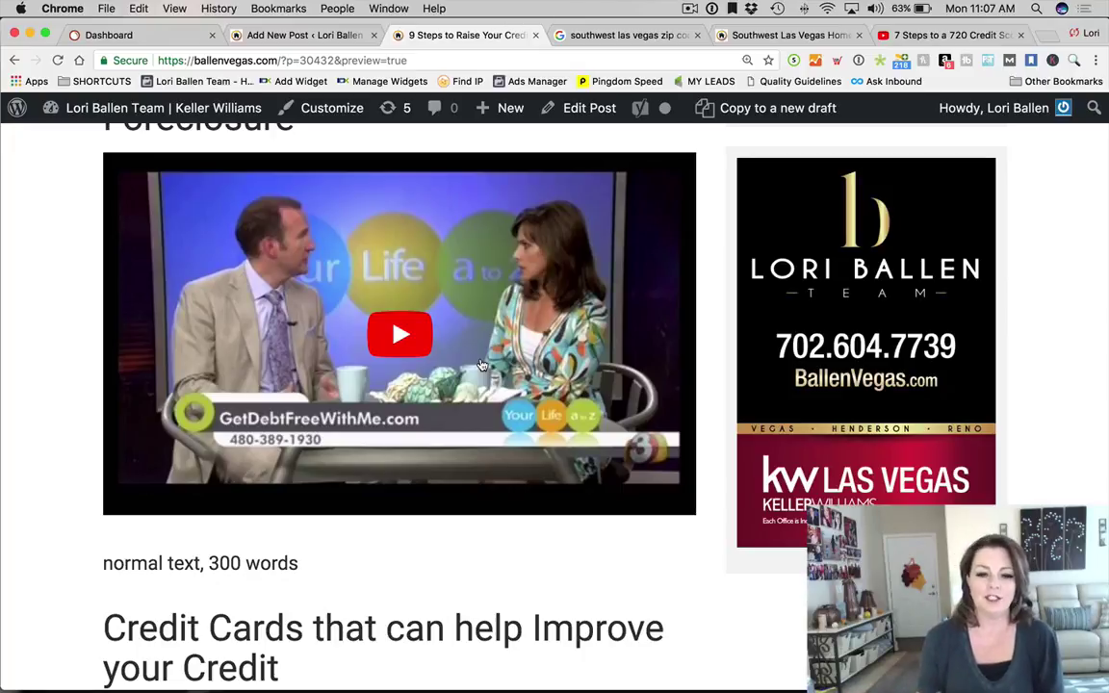
Return to the post editor and replace "normal text, 300 words" below the video with "Experiencing foreclosure is tough for any homeowner."
left_click(274, 36)
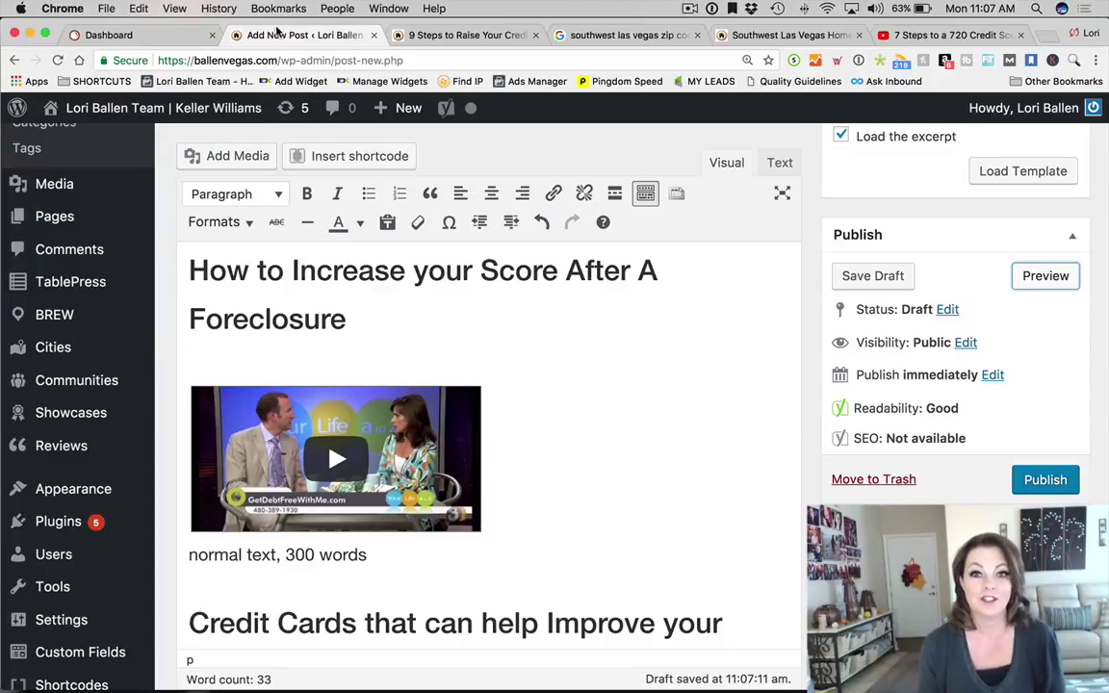
scroll(513, 309, "down", 3)
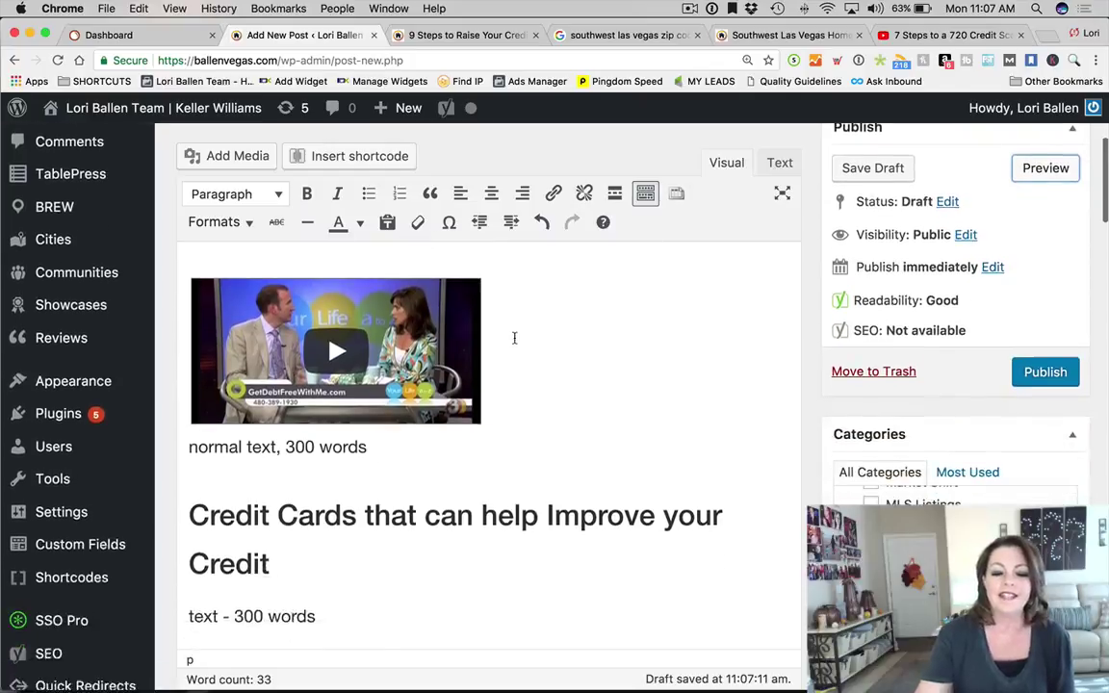
scroll(389, 413, "down", 1)
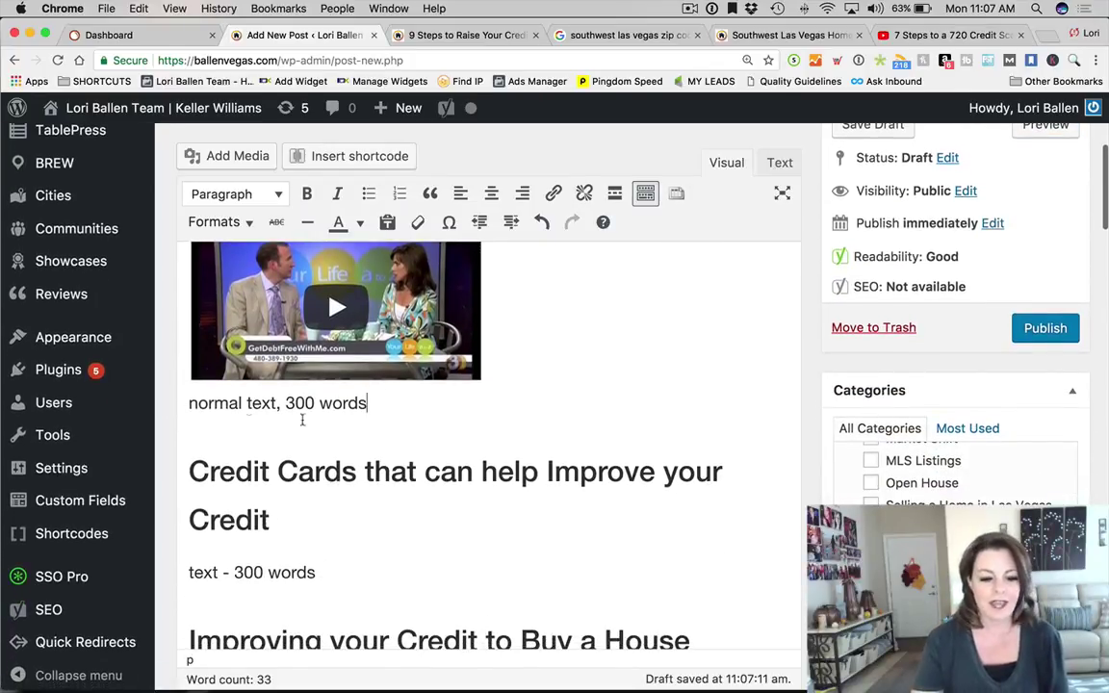
left_click_drag(367, 404, 181, 403)
scroll(547, 401, "up", 1)
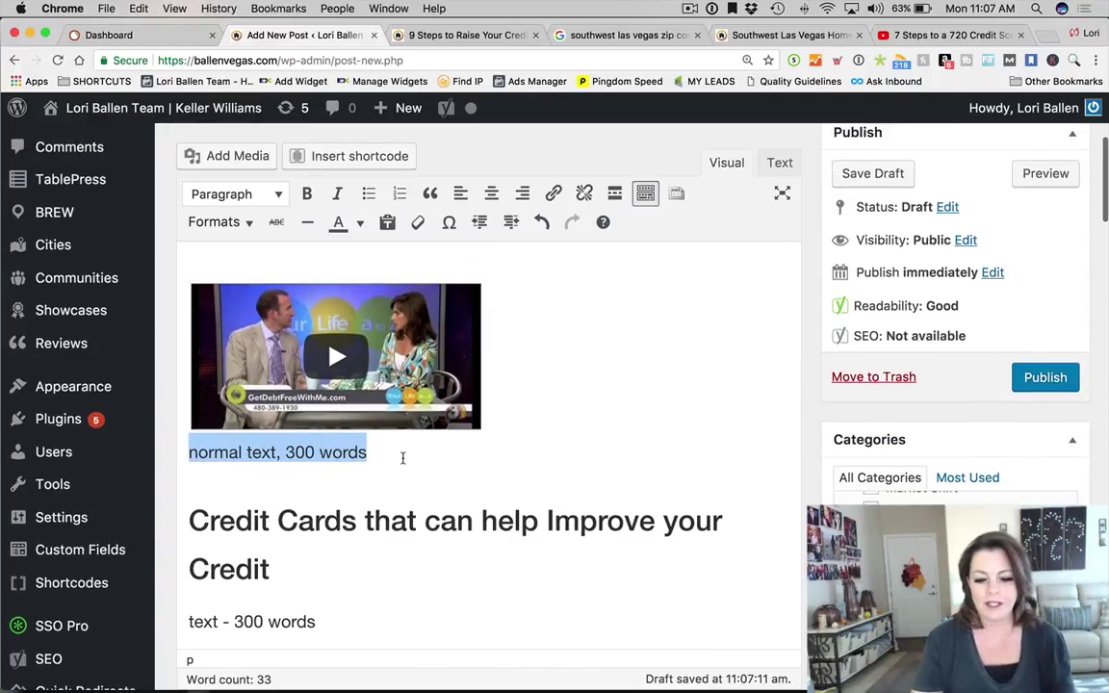
left_click(402, 459)
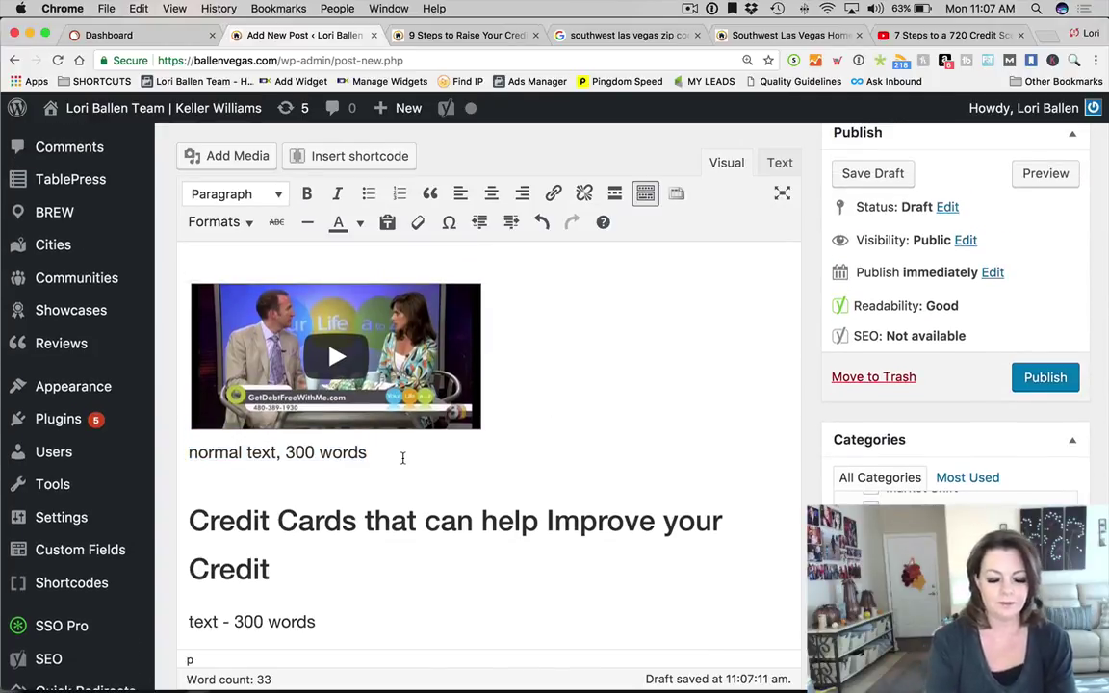
left_click_drag(402, 458, 185, 455)
scroll(483, 468, "up", 3)
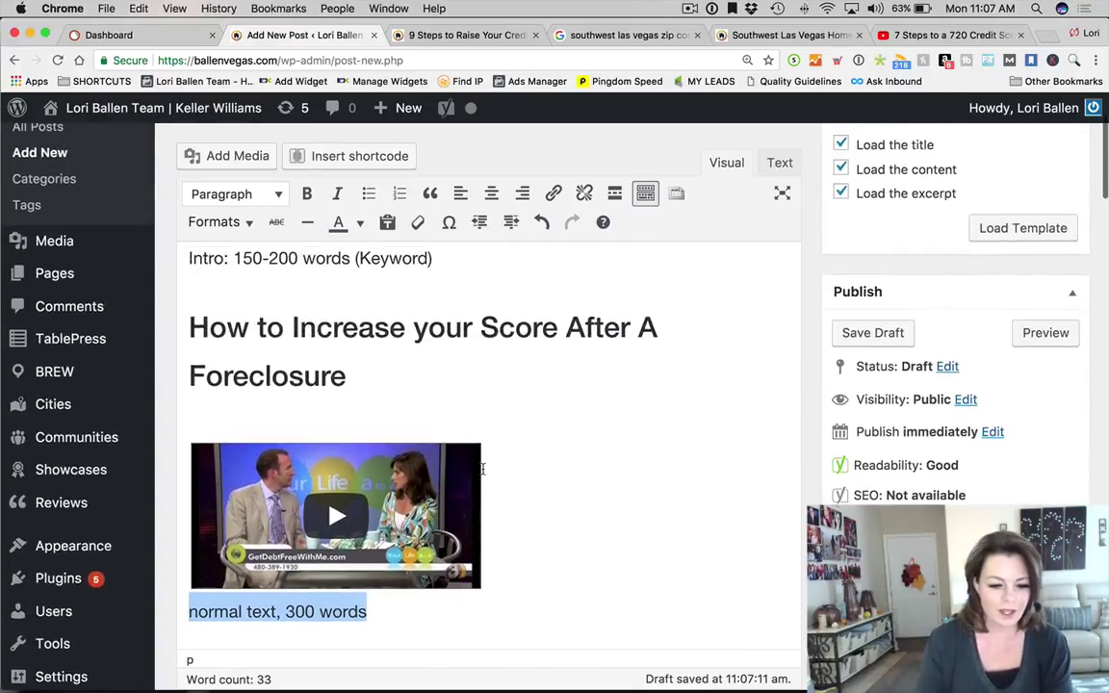
scroll(620, 481, "down", 4)
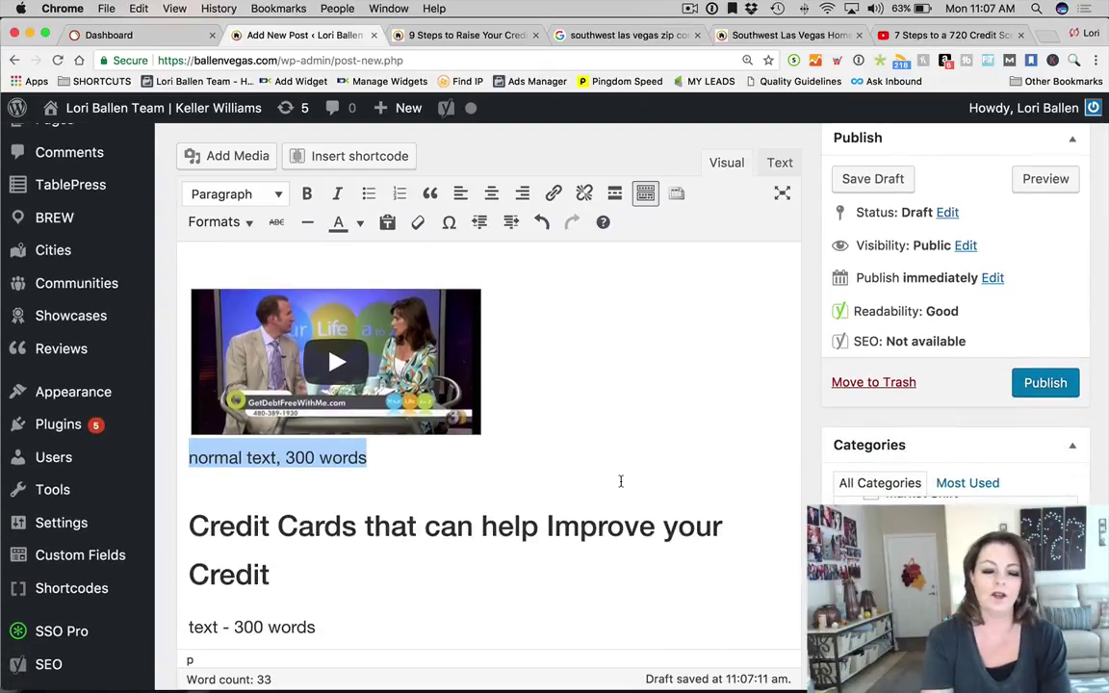
type("F")
key("BackSpace")
scroll(620, 481, "up", 1)
type("Experi")
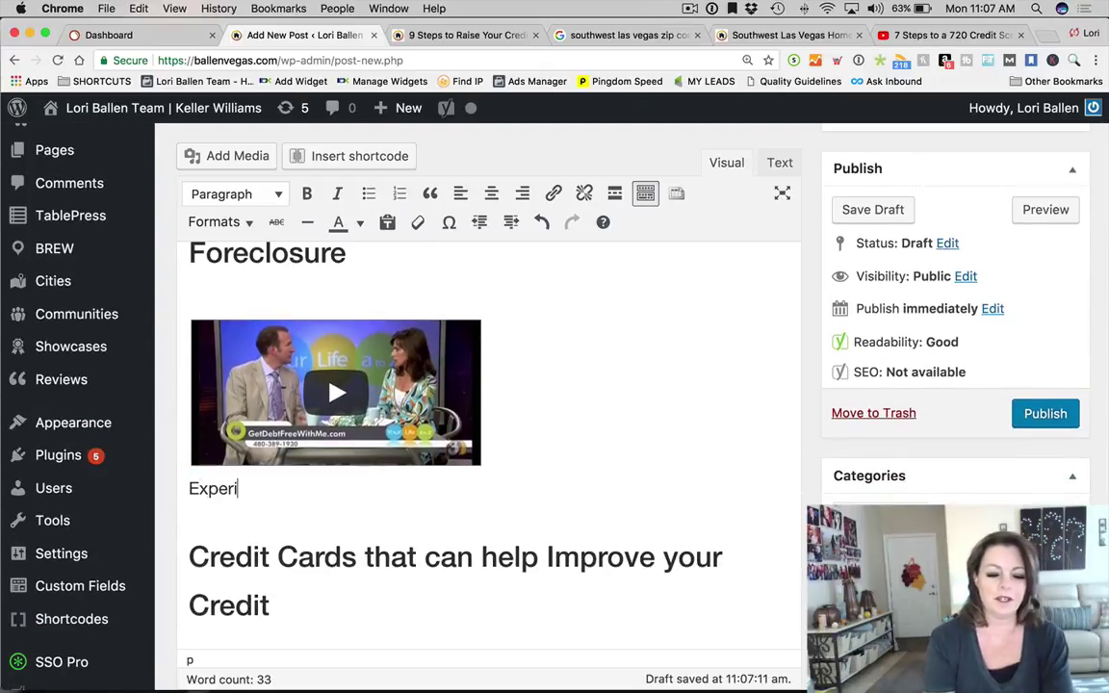
type("encing")
key("BackSpace")
key("BackSpace")
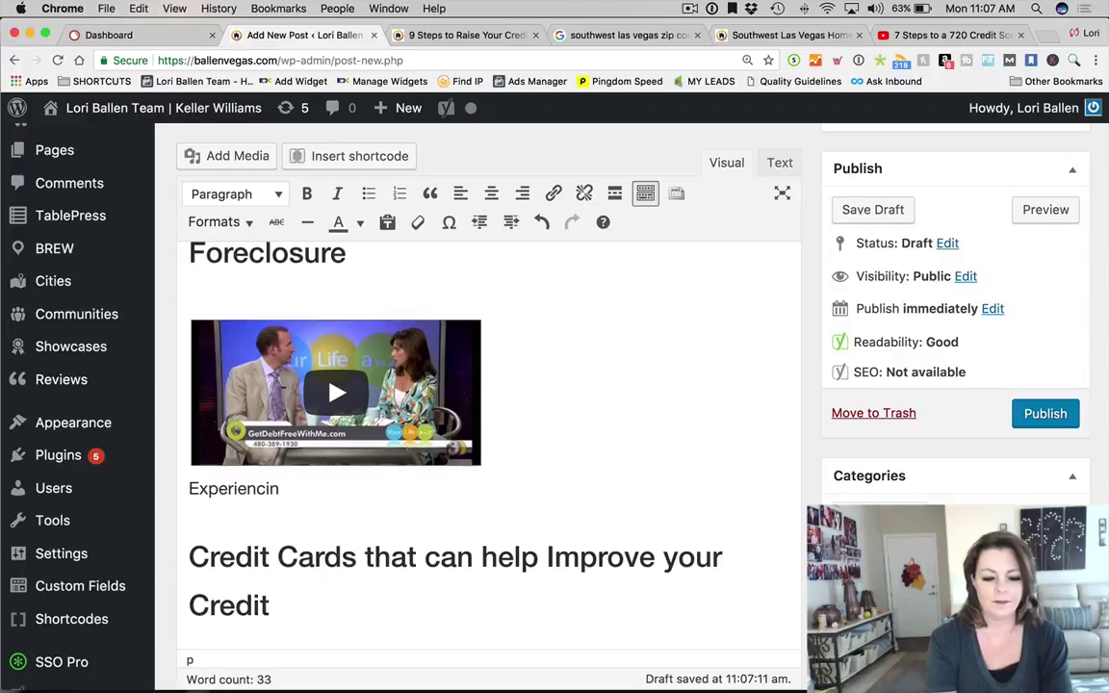
type("ing for")
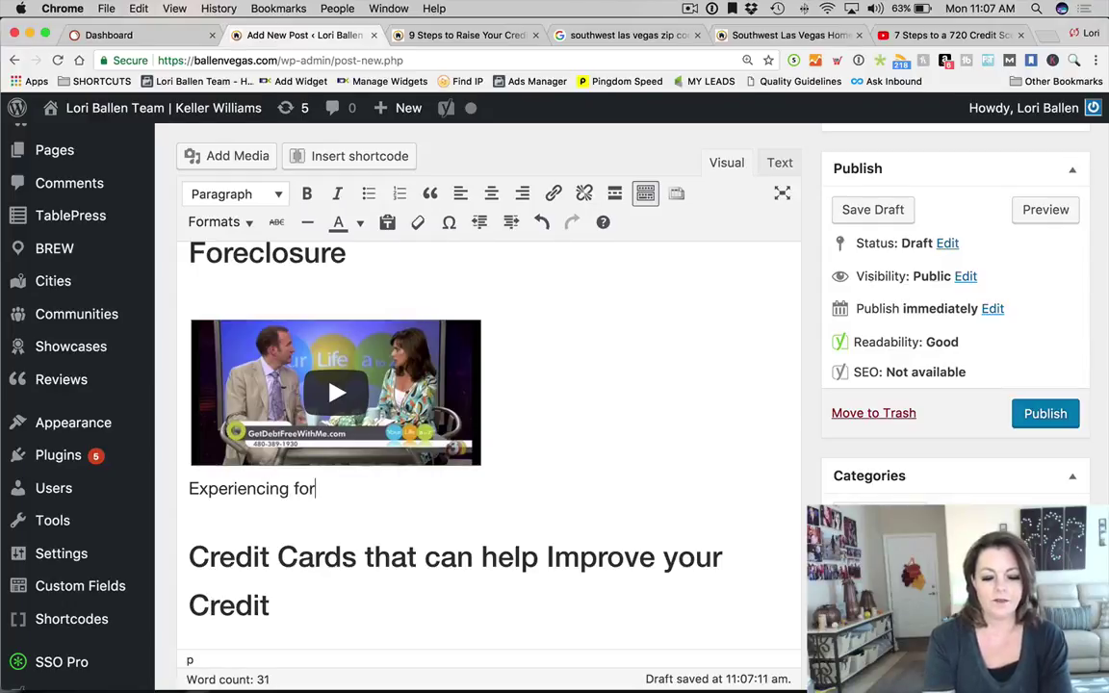
type("eclosure is tough")
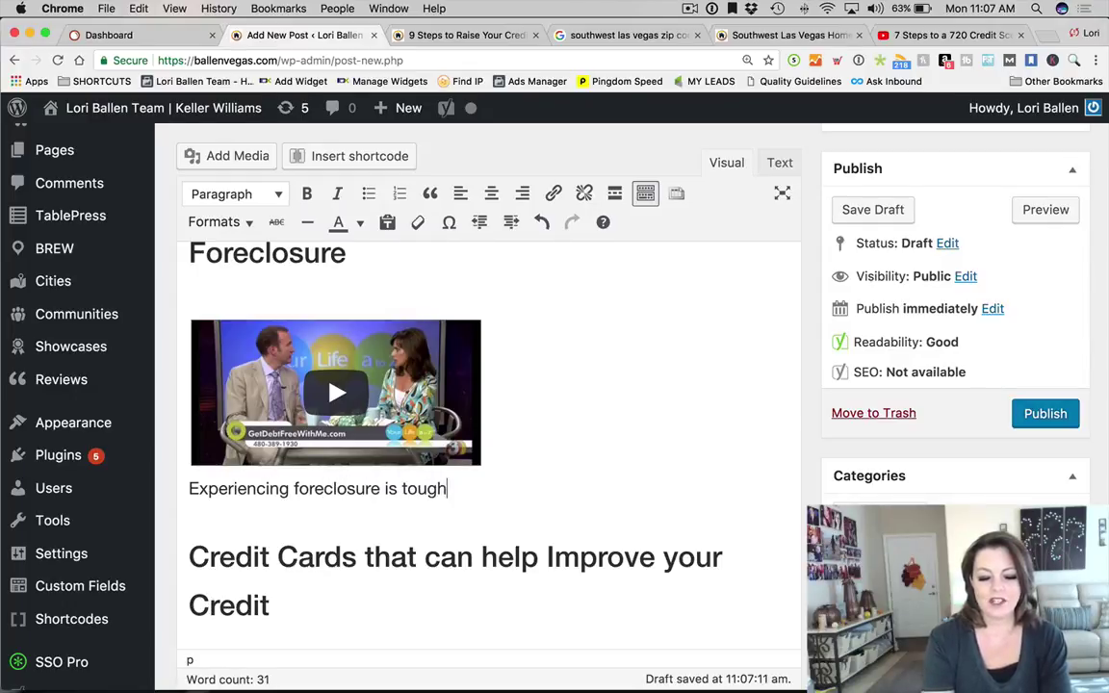
type(" for any homeowner.")
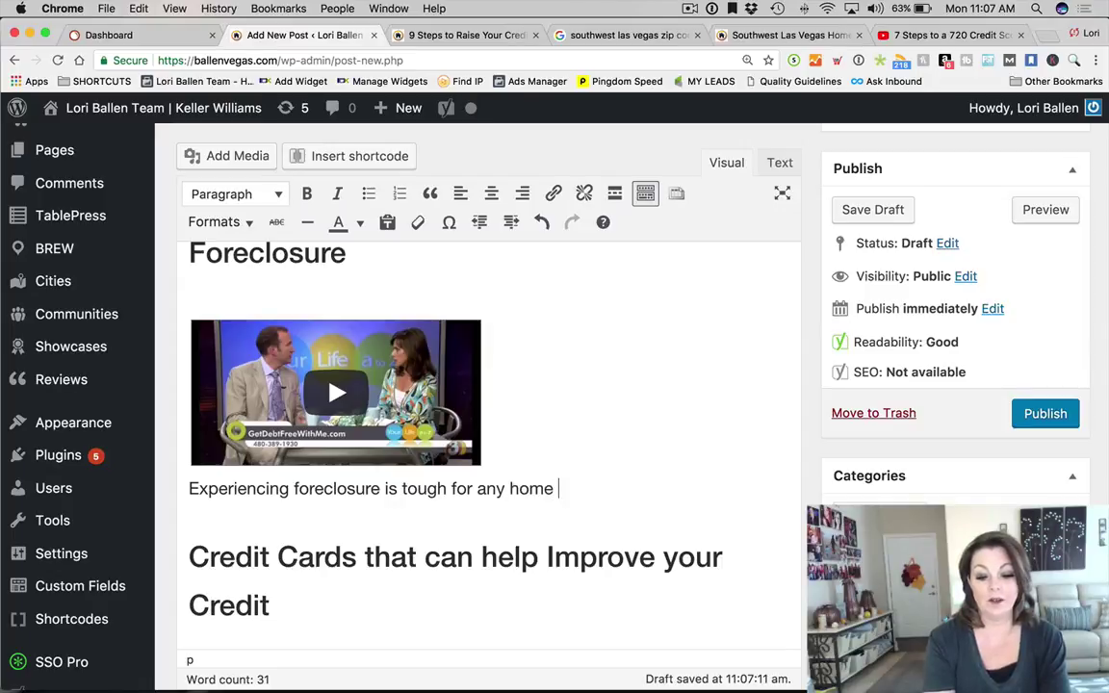
key("BackSpace")
type("owner. While")
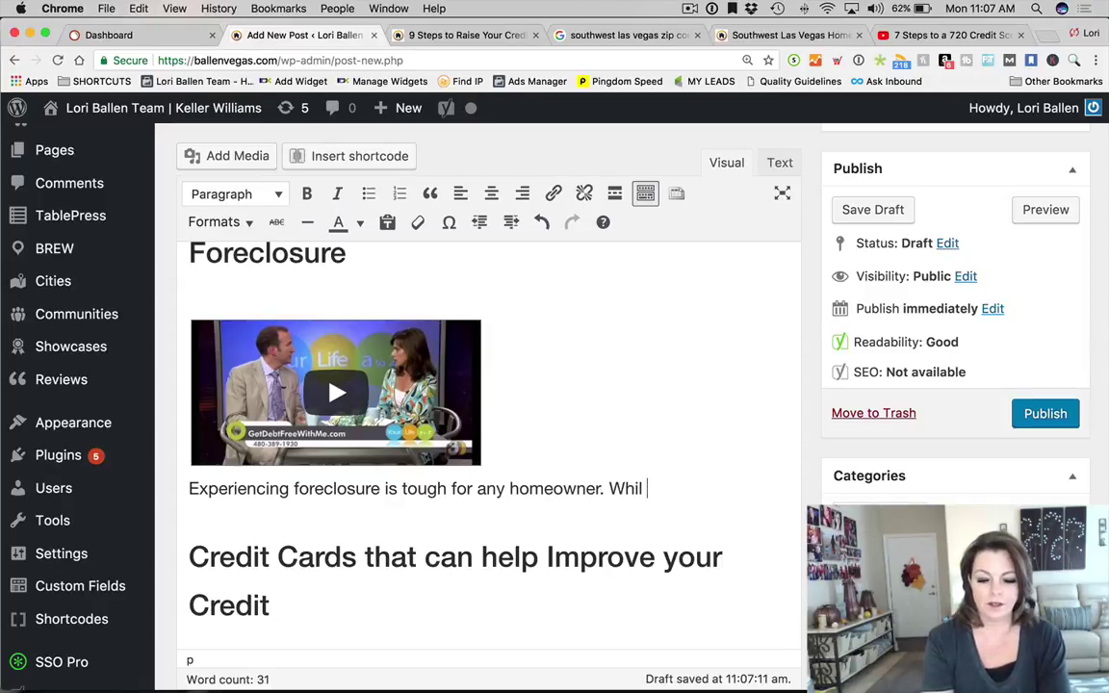
Continue the foreclosure paragraph with "While nobody wants to go through that, it does happen to the best of people."
key("BackSpace")
type("e nobody wants ")
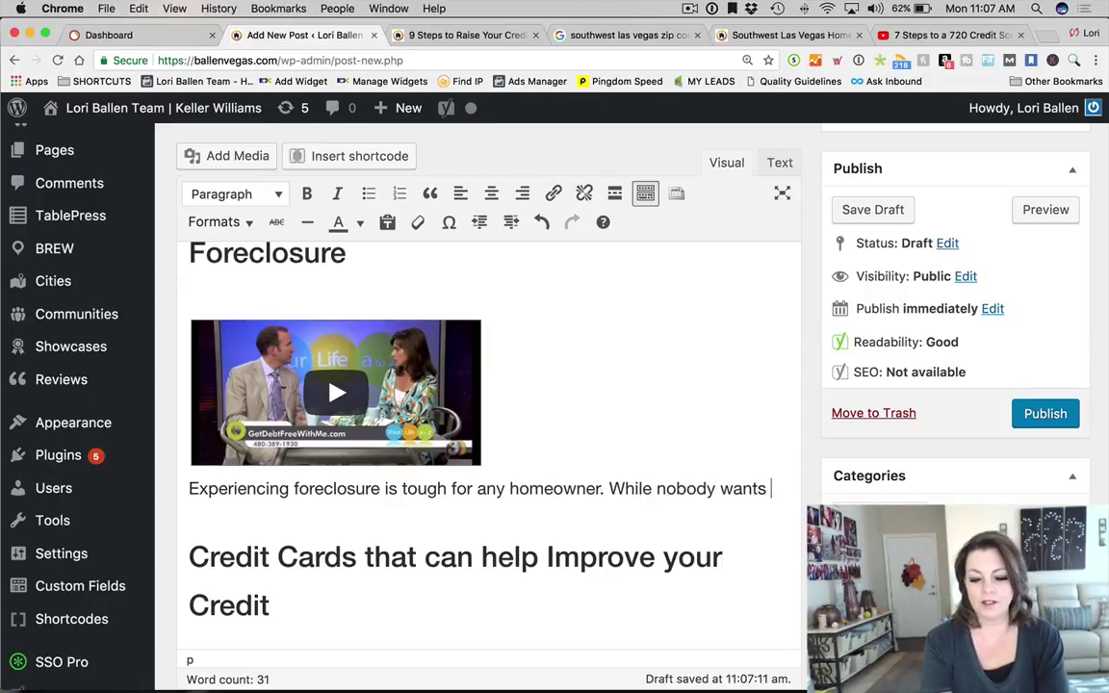
type("to go through tha")
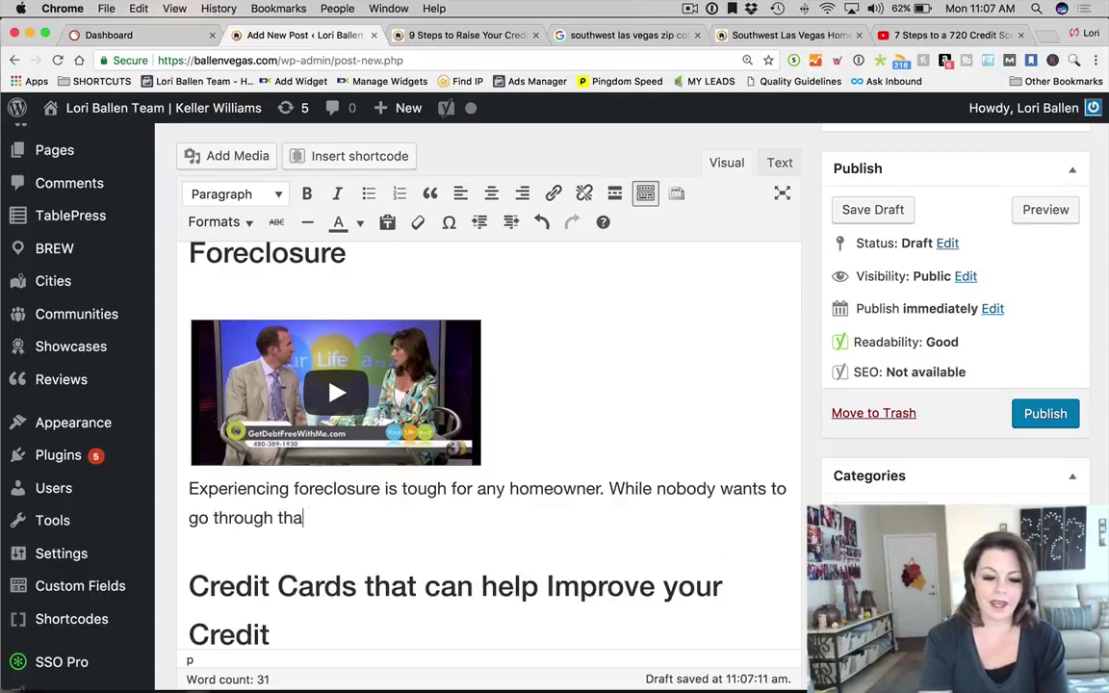
type("t, it does happ")
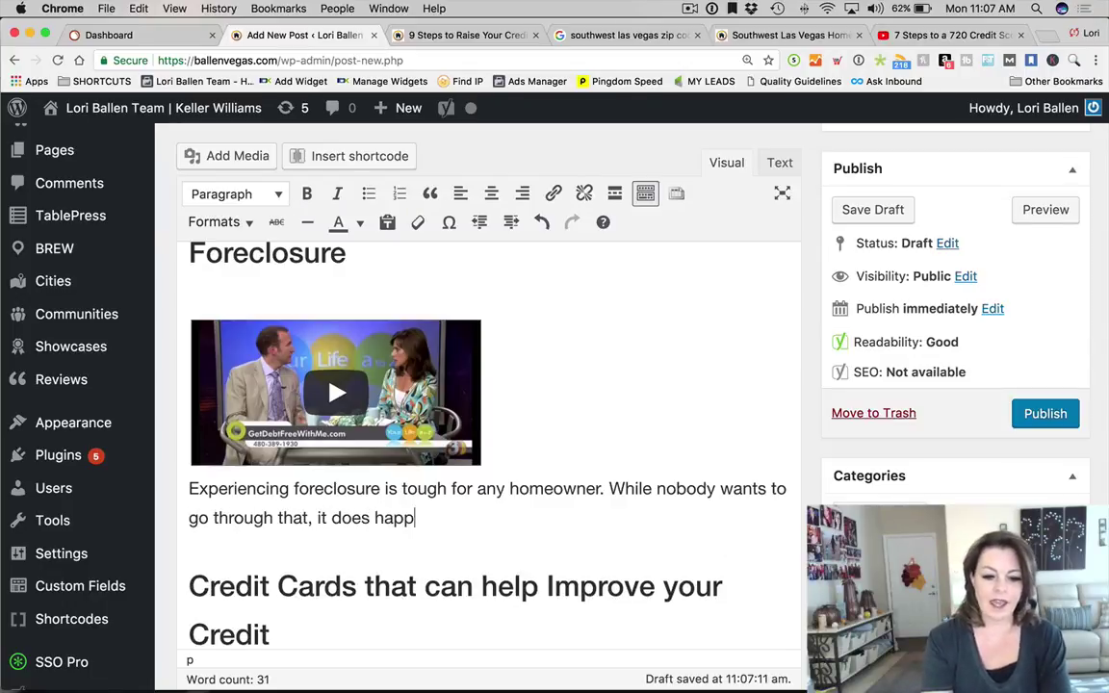
type("en to bh")
key("BackSpace")
key("BackSpace")
type("t")
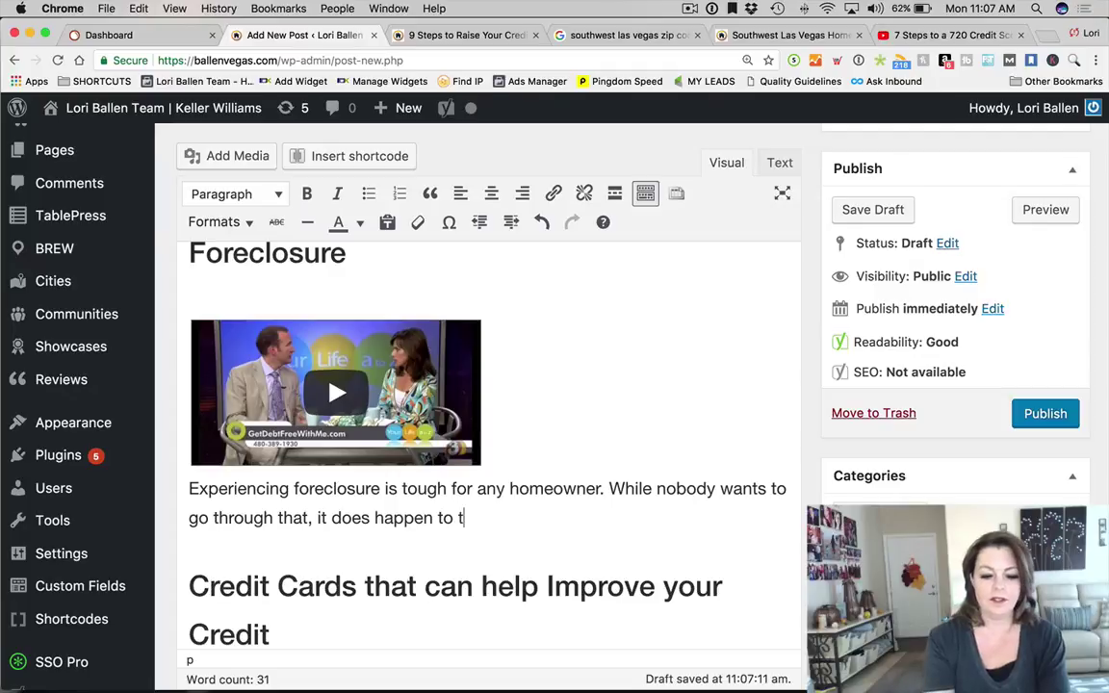
type("he best of peopl")
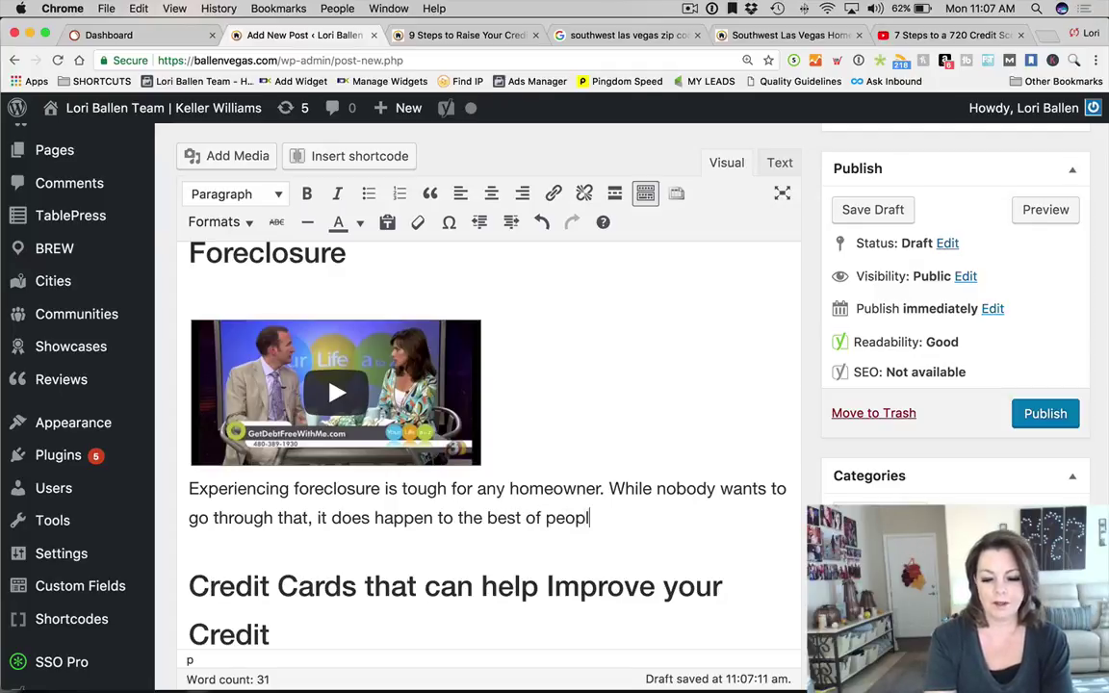
type("e. ")
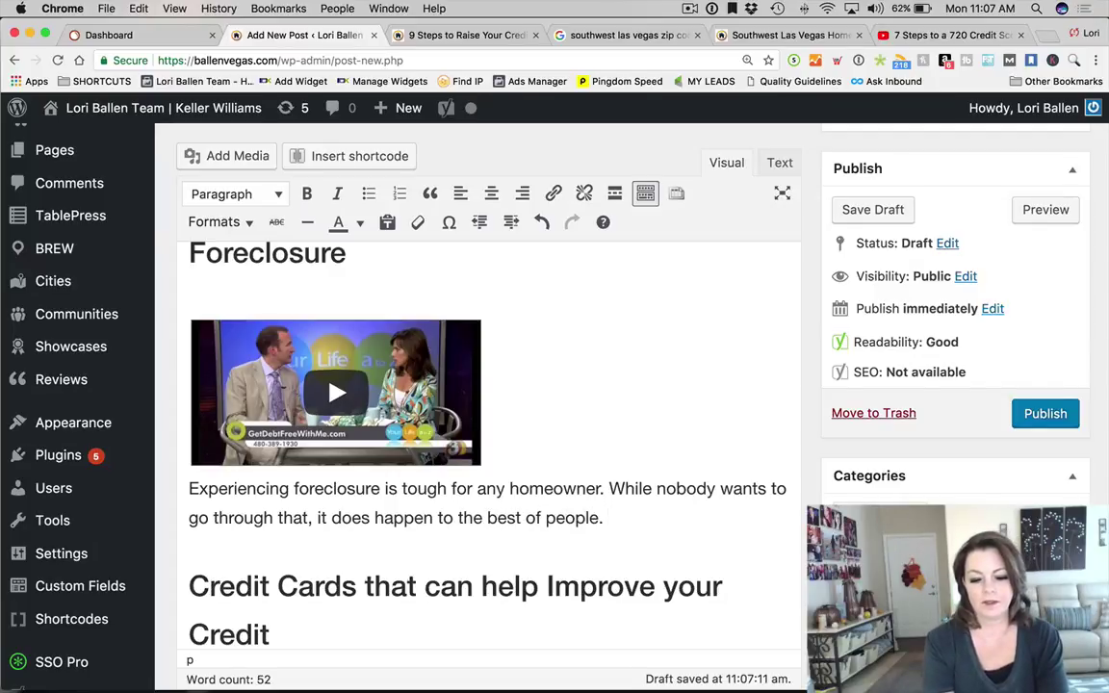
Add "Your credit score was likely wiped out and now you need to know how to increase it again." to the foreclosure paragraph
type("Your c")
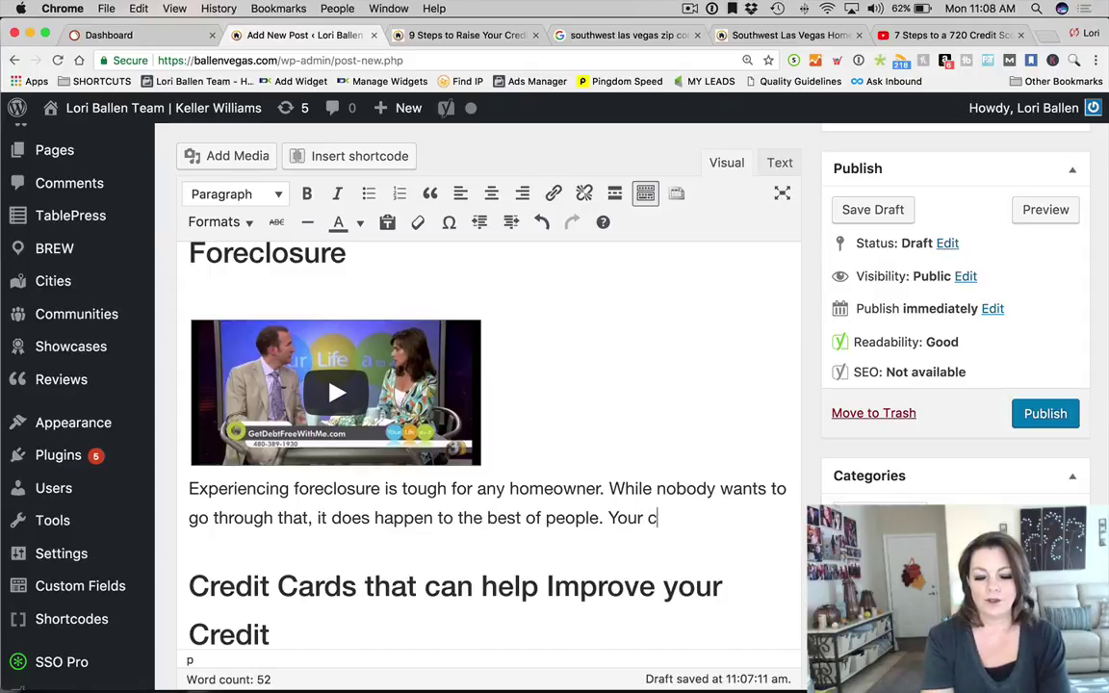
type("redit score was l")
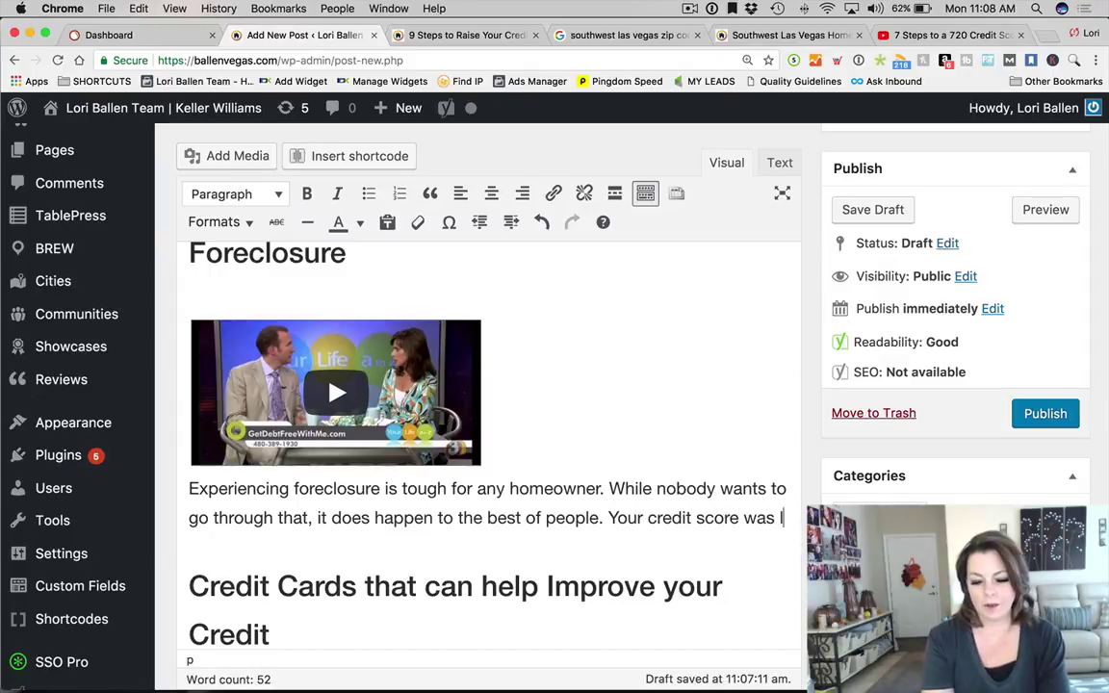
type("ikely wiped out ")
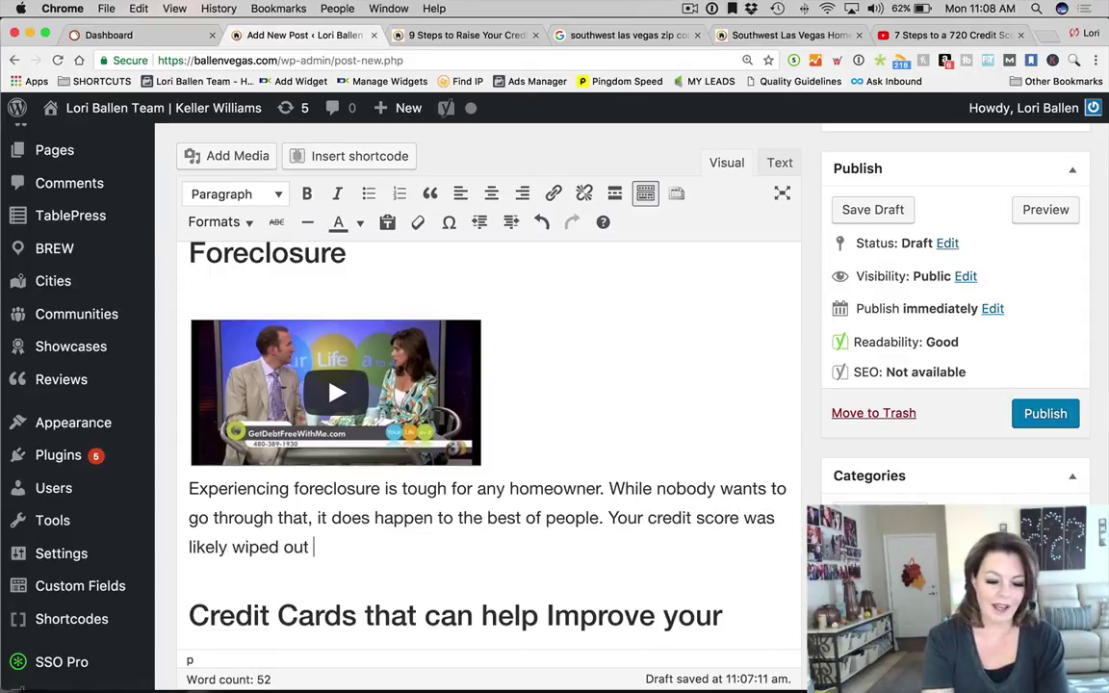
type("and now you need")
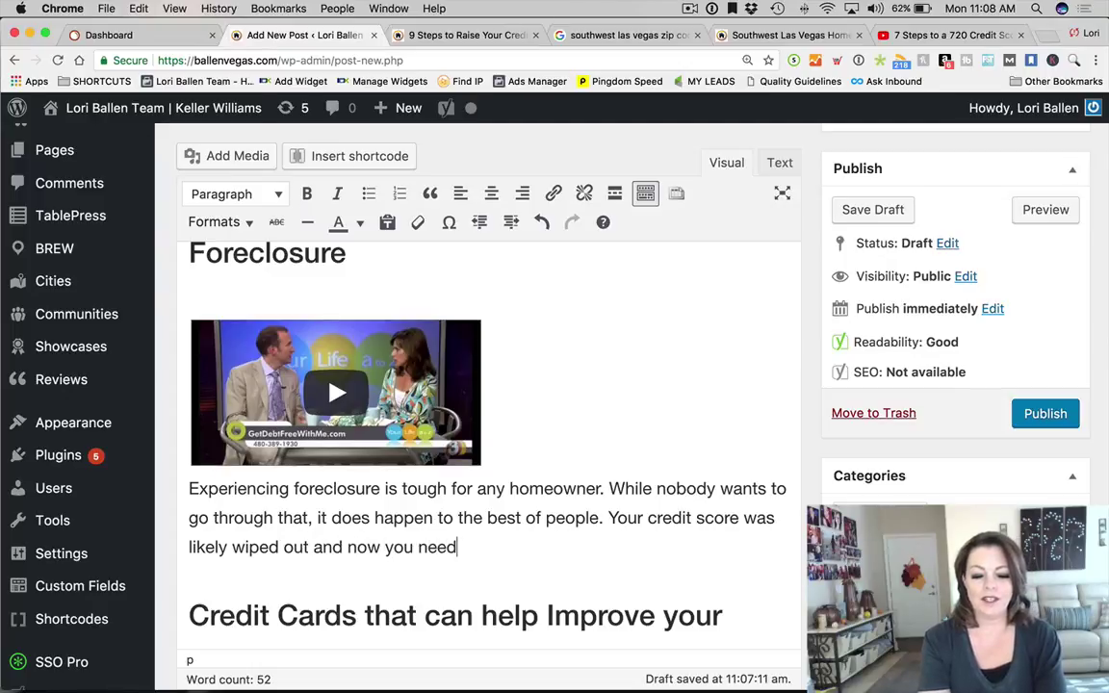
type(" to know how to ")
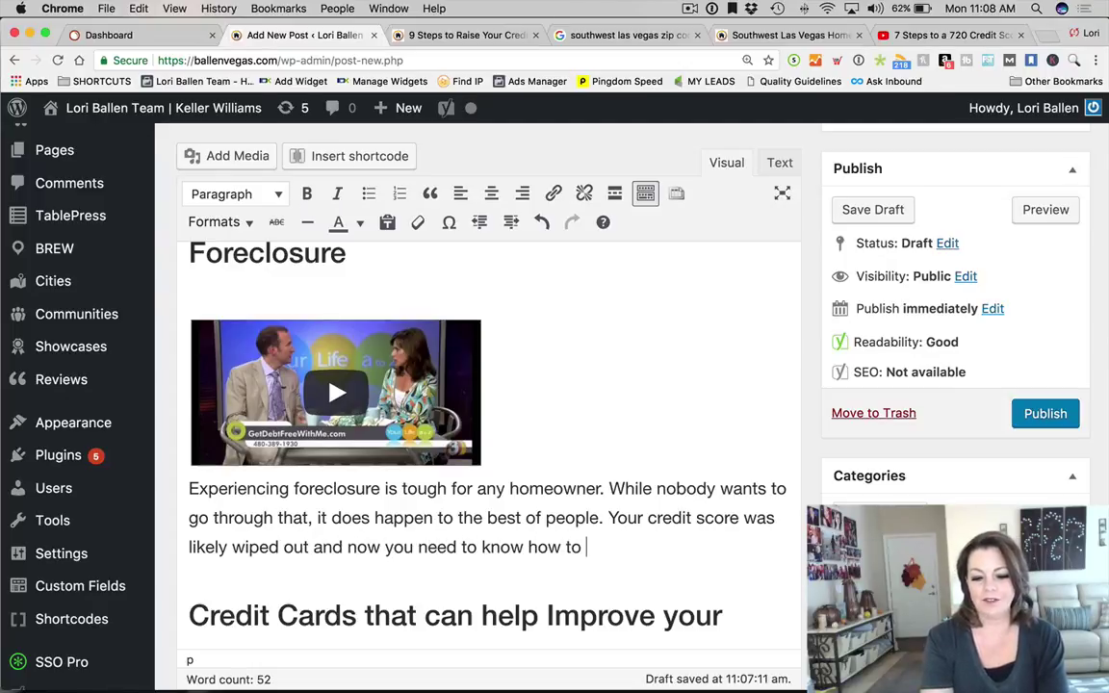
type("increase it")
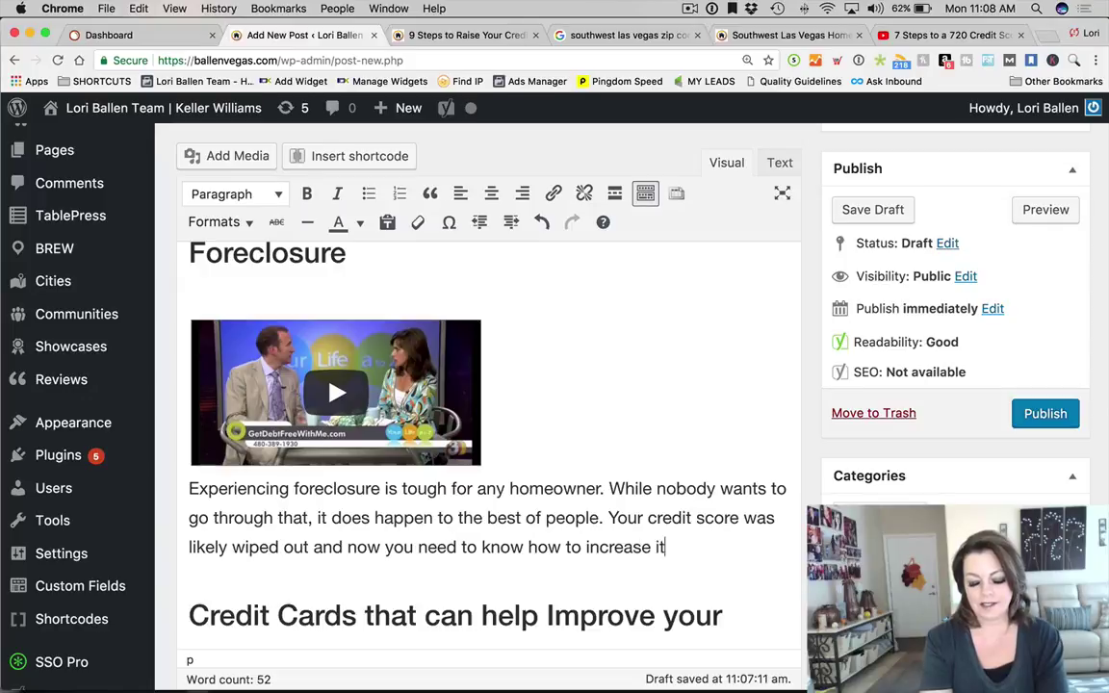
type(" again so")
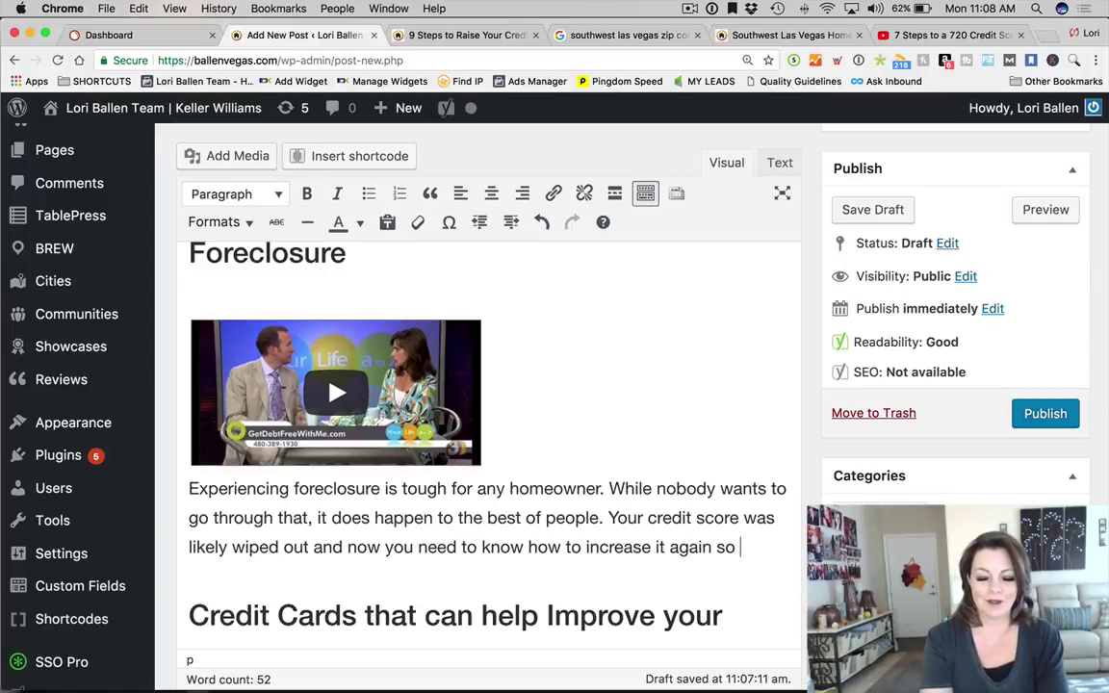
key("BackSpace")
key("BackSpace")
key("BackSpace")
type("n.")
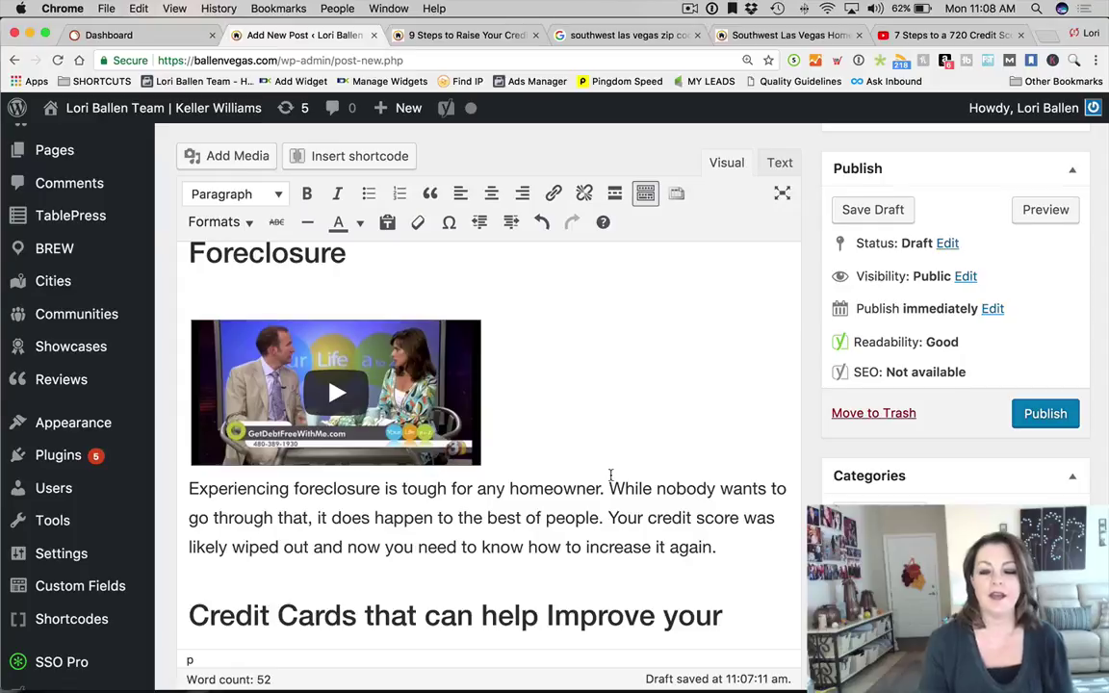
scroll(610, 474, "down", 2)
scroll(611, 474, "down", 1)
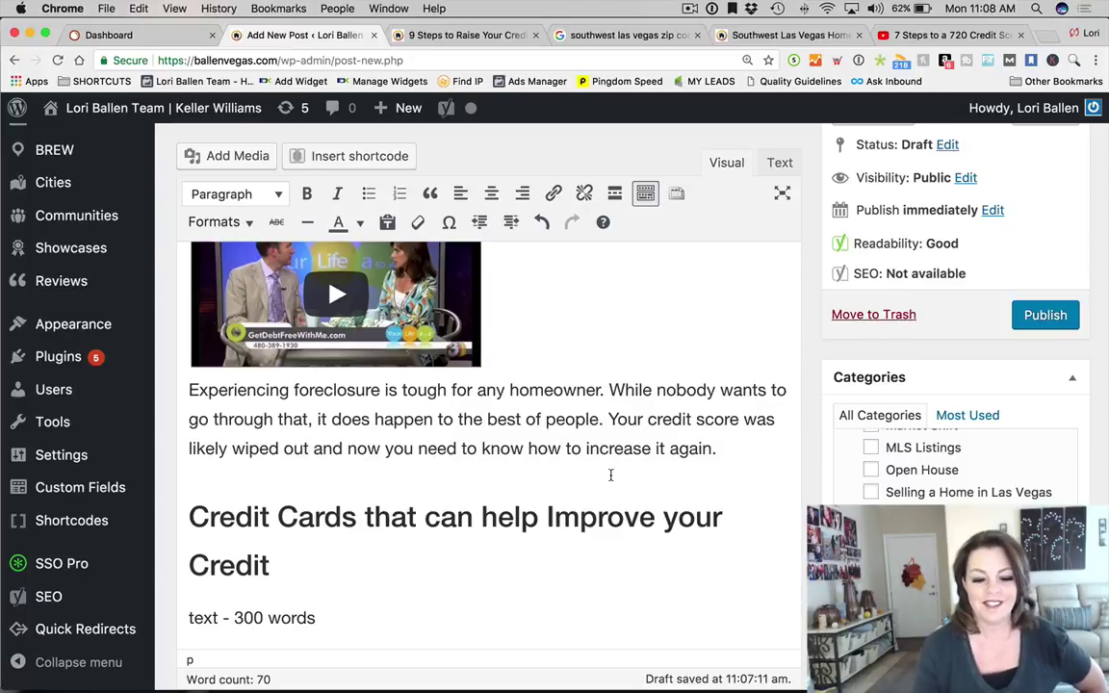
scroll(610, 474, "down", 2)
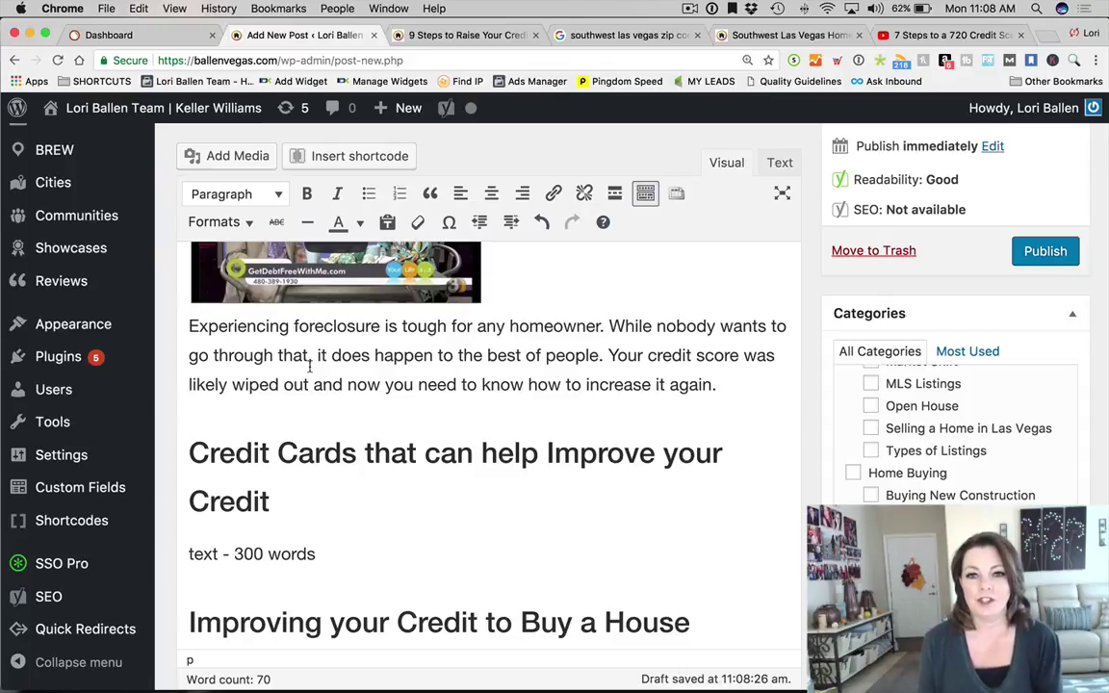
scroll(310, 367, "up", 10)
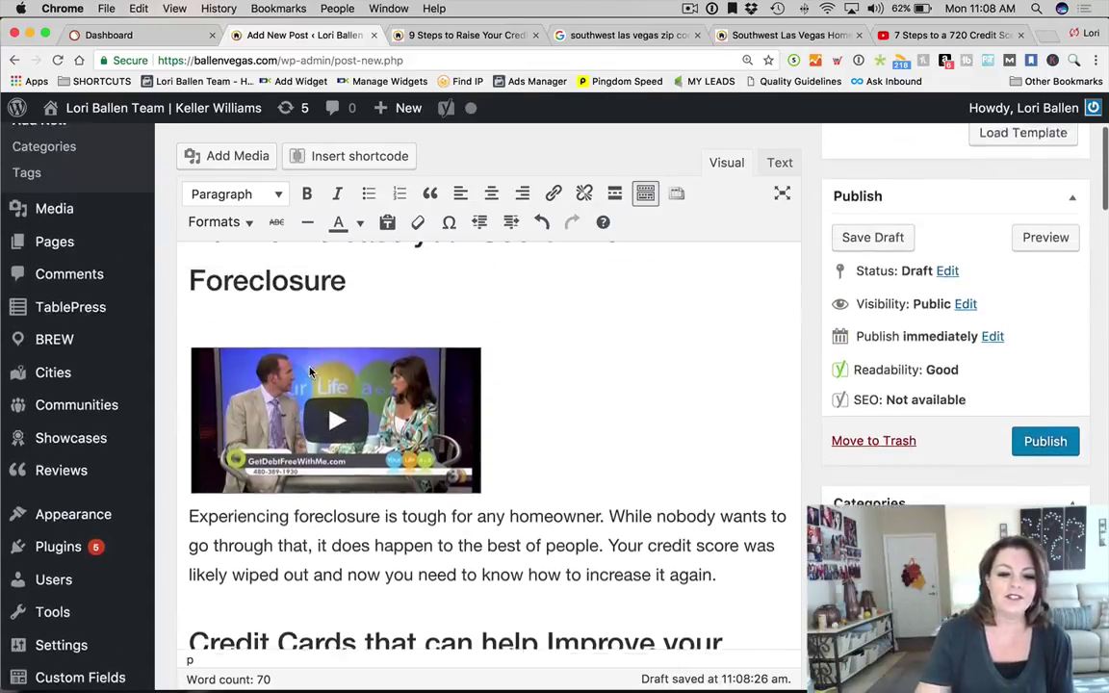
scroll(310, 367, "down", 10)
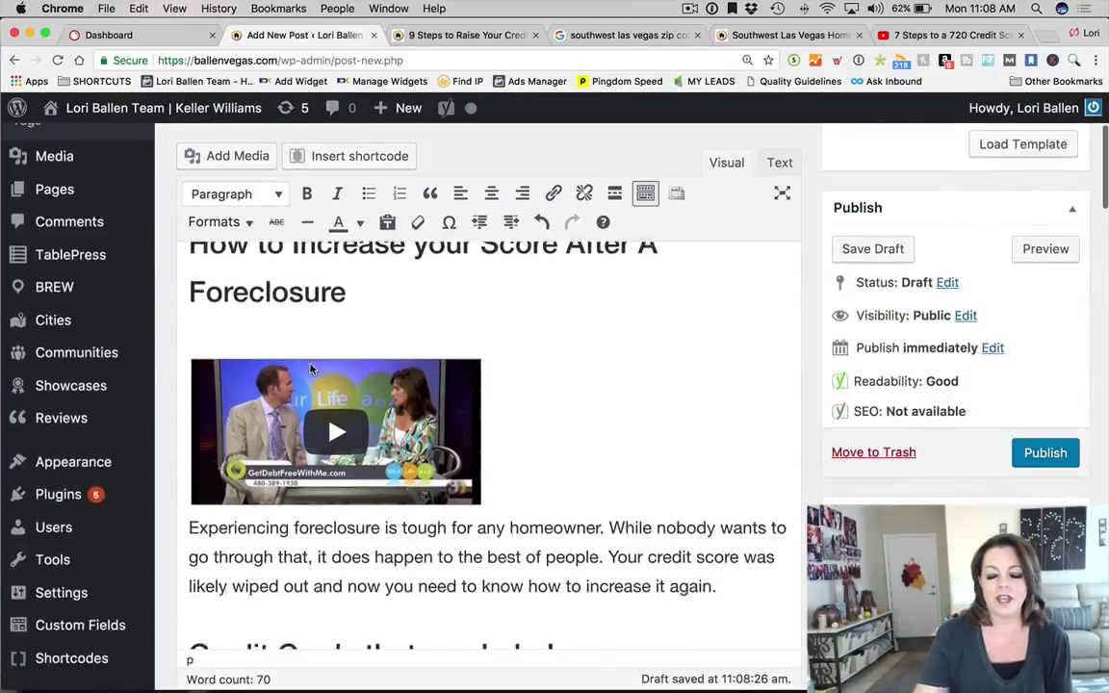
Insert "This is often the next step if a short sale was not accepted." before "Your credit score was likely wiped out" in the foreclosure paragraph
scroll(327, 364, "down", 2)
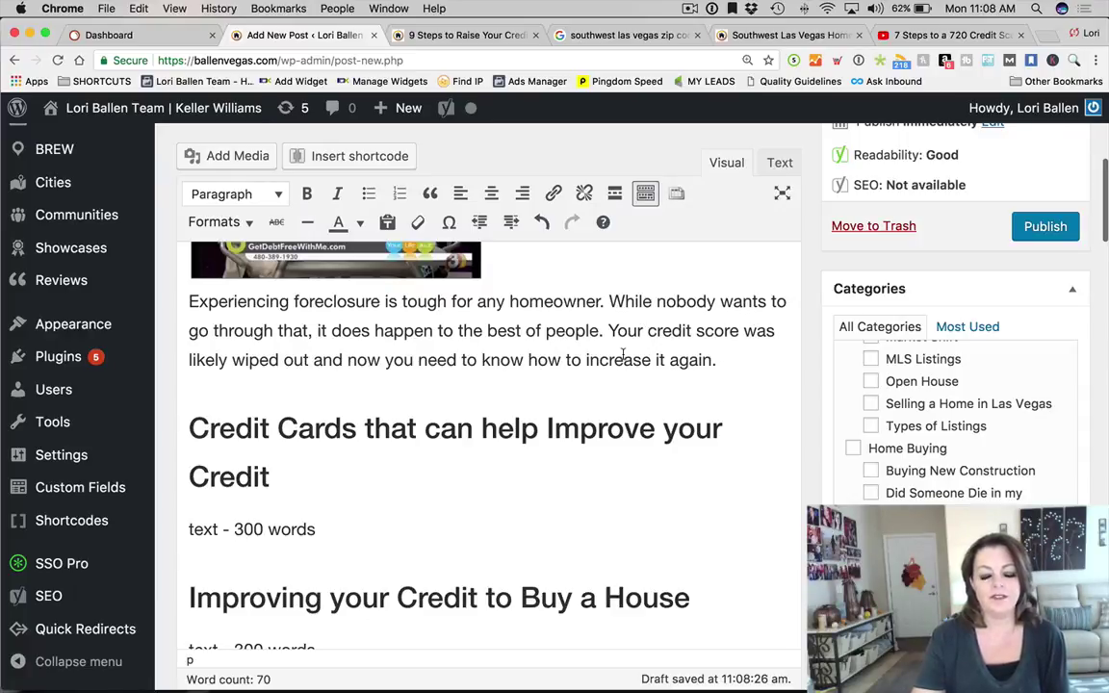
scroll(592, 349, "up", 2)
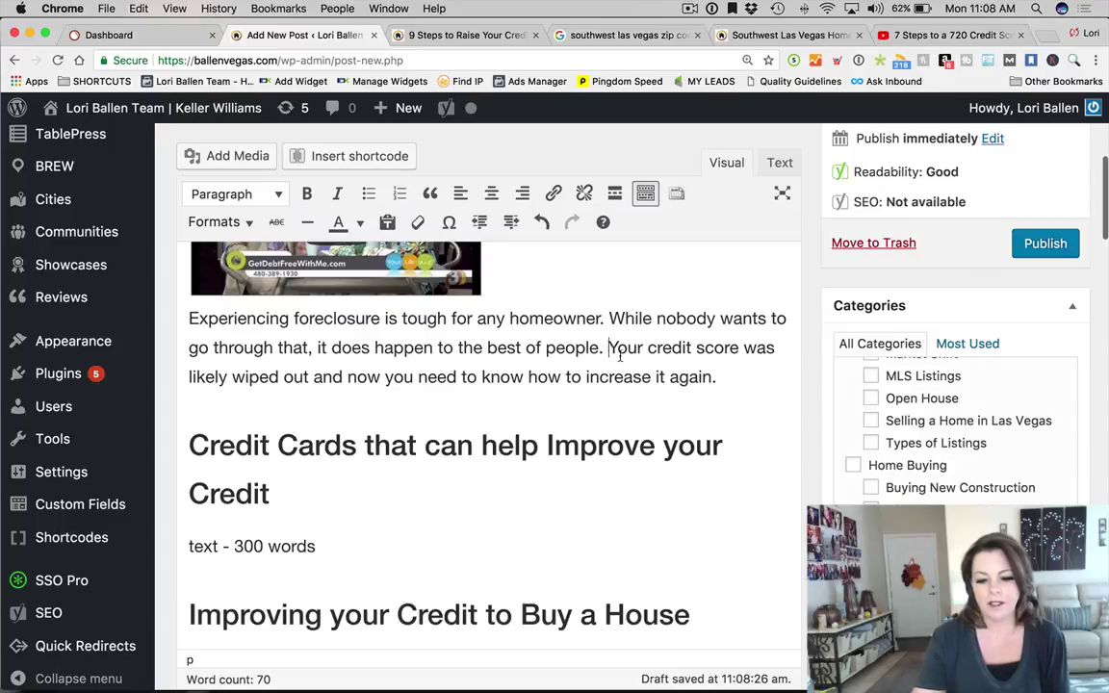
left_click(607, 347)
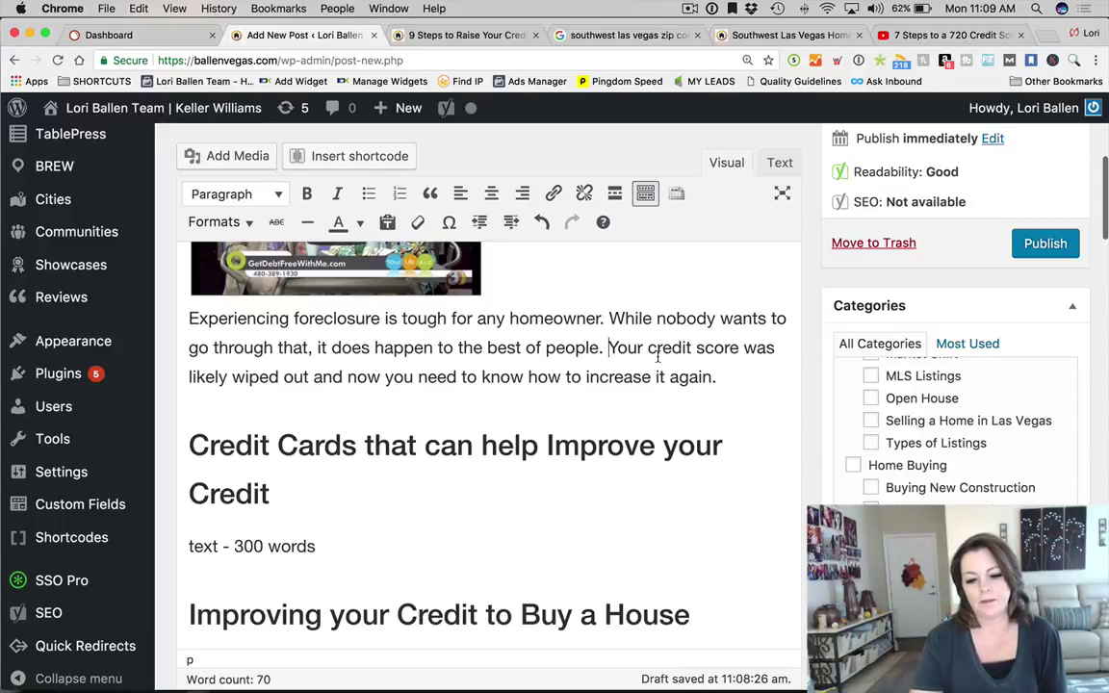
type("This is ")
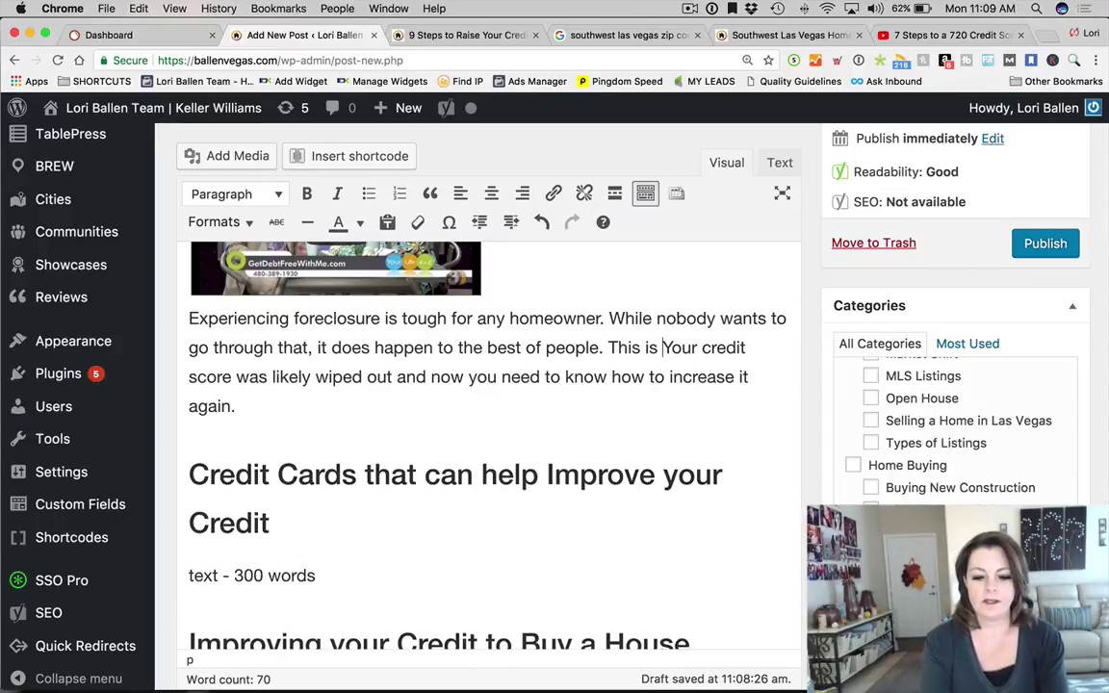
type("often the ")
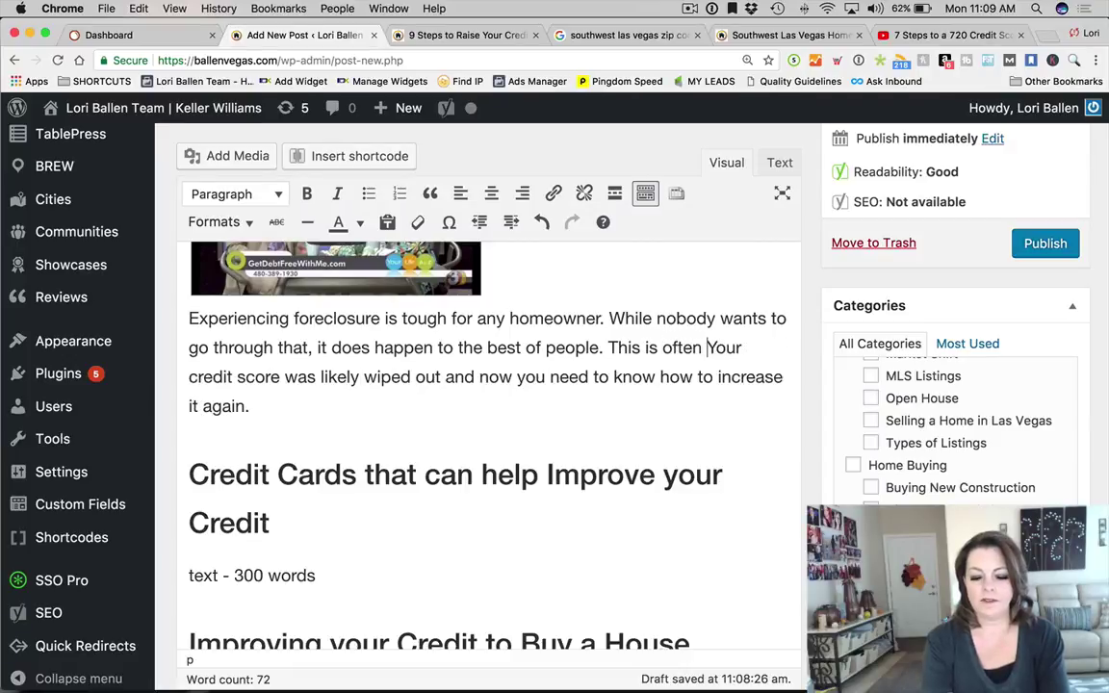
type("next ste")
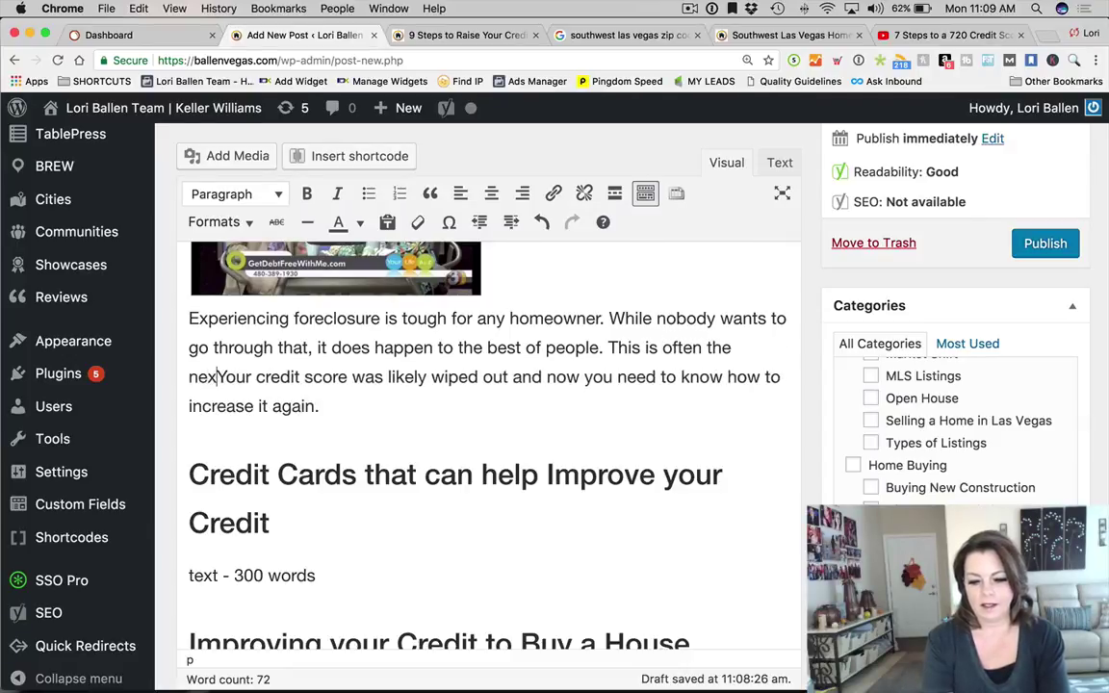
type("p if a s")
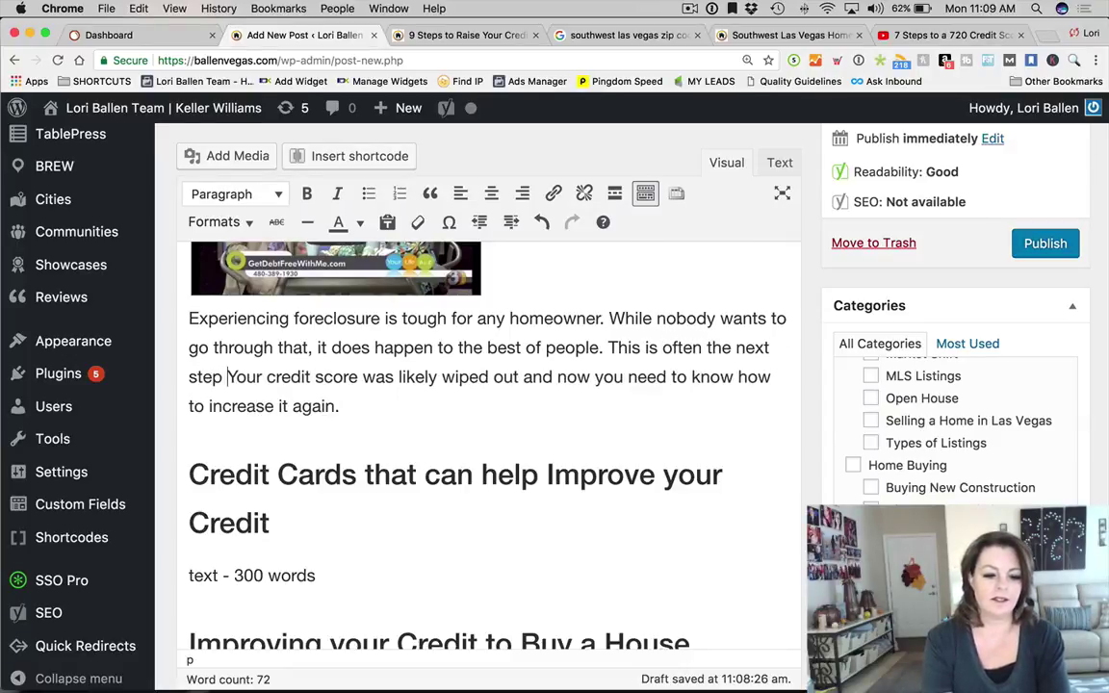
type("hort sale was not a")
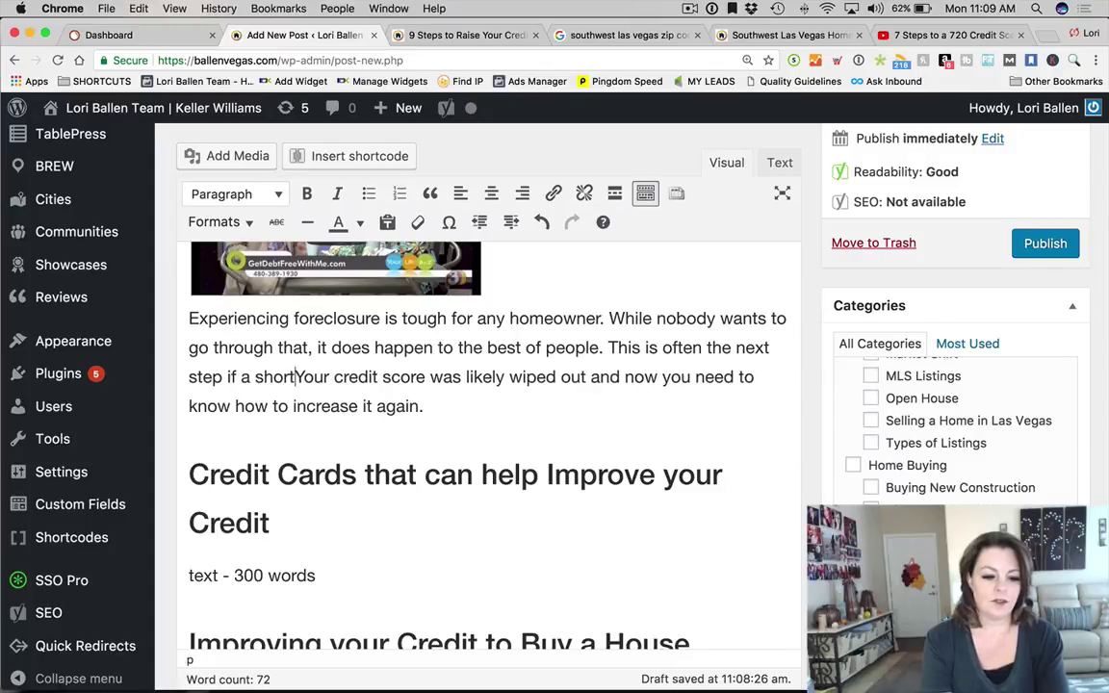
type("ccepted.")
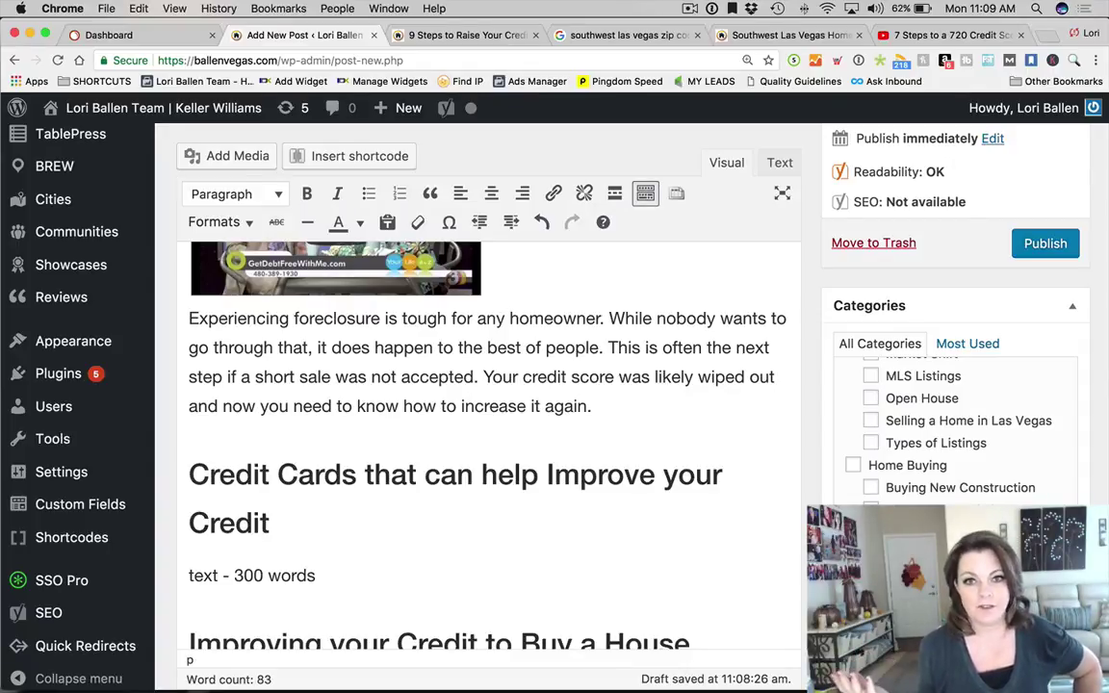
left_click(483, 376)
Link "if a short sale was not accepted." to the site's post "How does a Short Sale Work in Las Vegas?", found by searching "short sale"
scroll(481, 375, "up", 3)
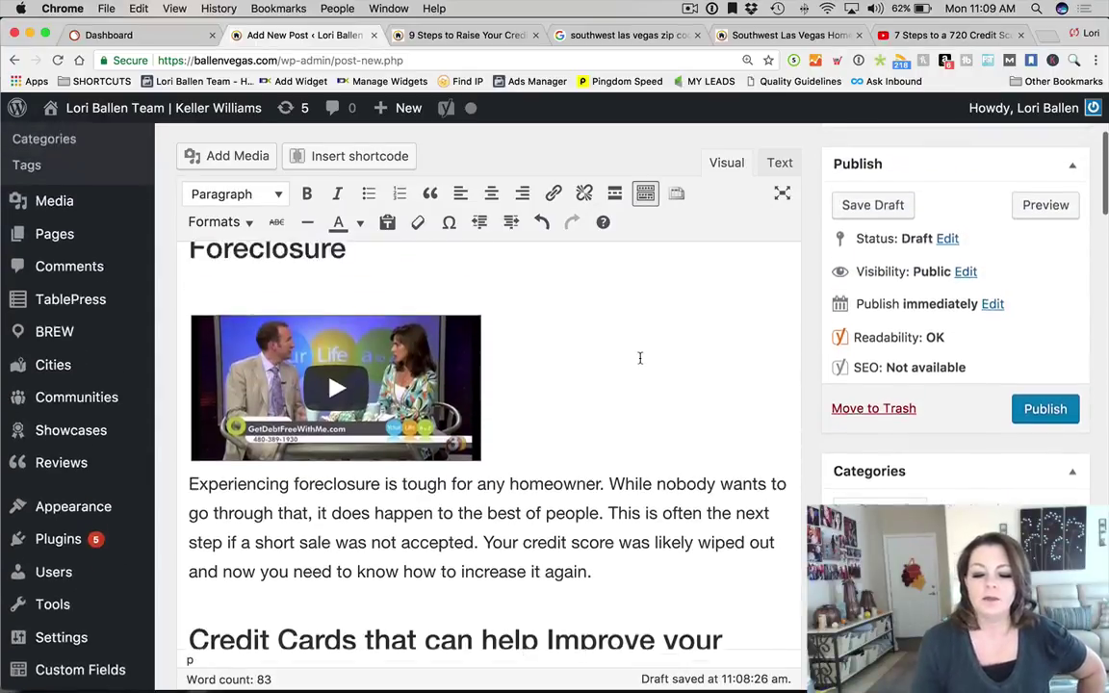
scroll(343, 376, "down", 3)
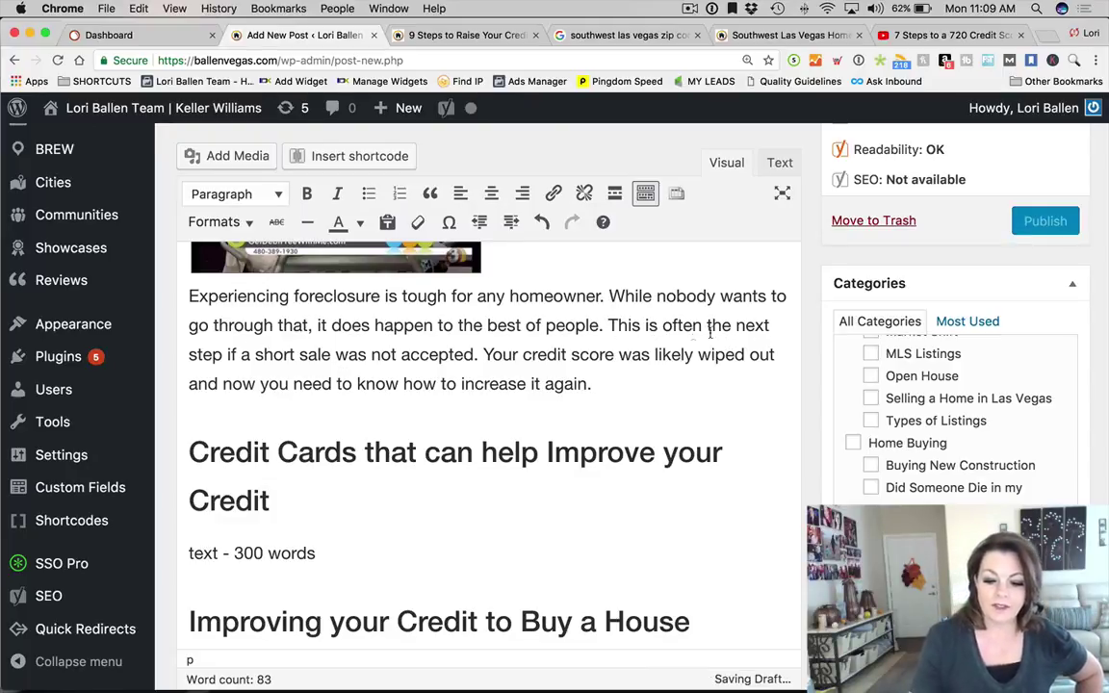
left_click_drag(707, 326, 477, 356)
left_click(277, 355)
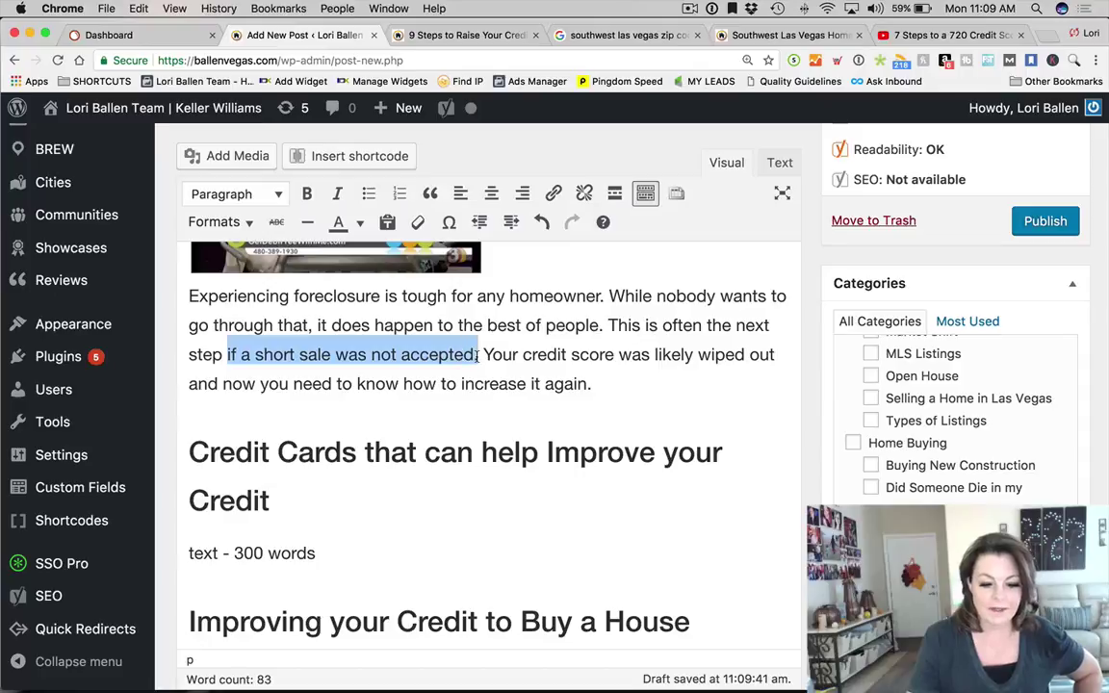
left_click(554, 193)
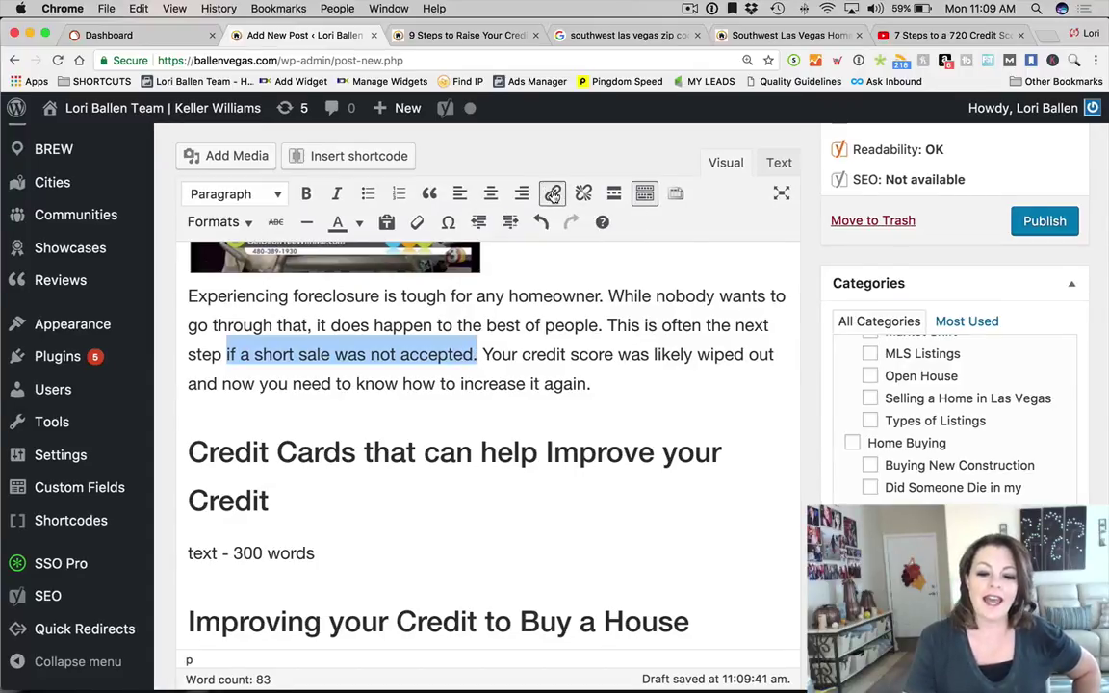
type("shor")
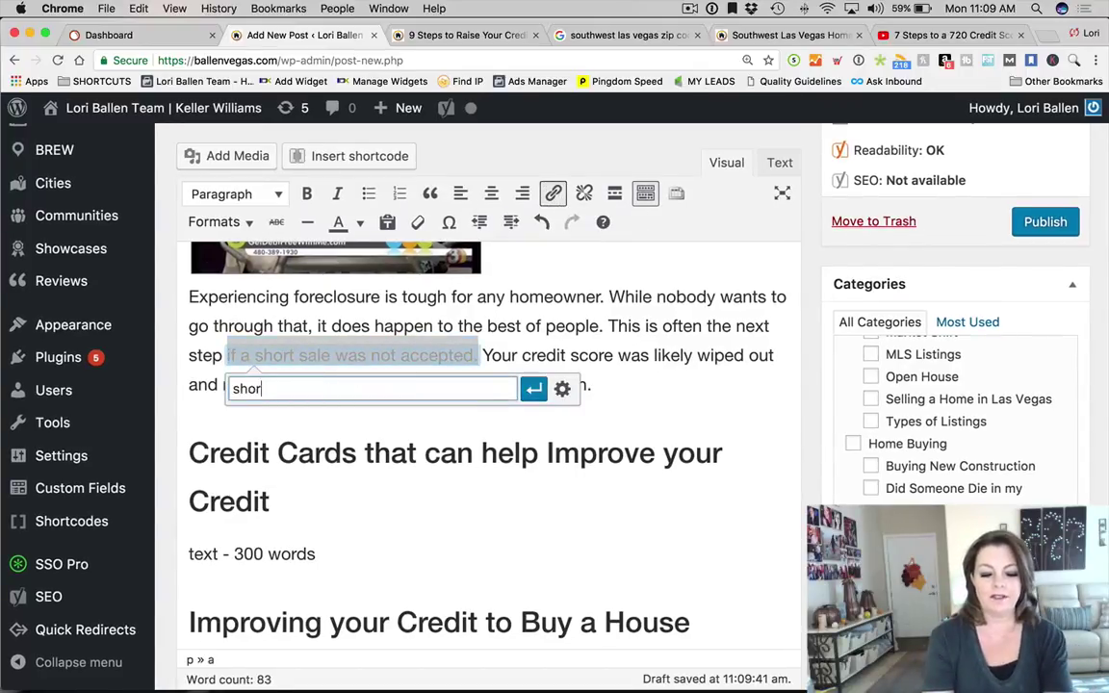
type("t sale")
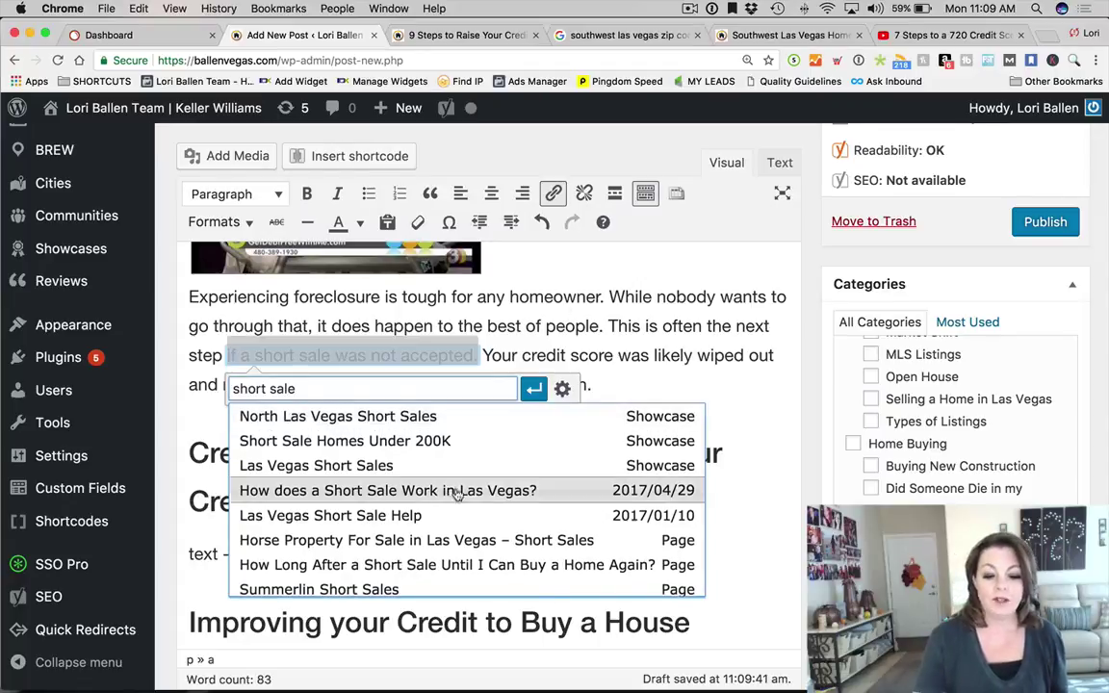
scroll(407, 444, "up", 1)
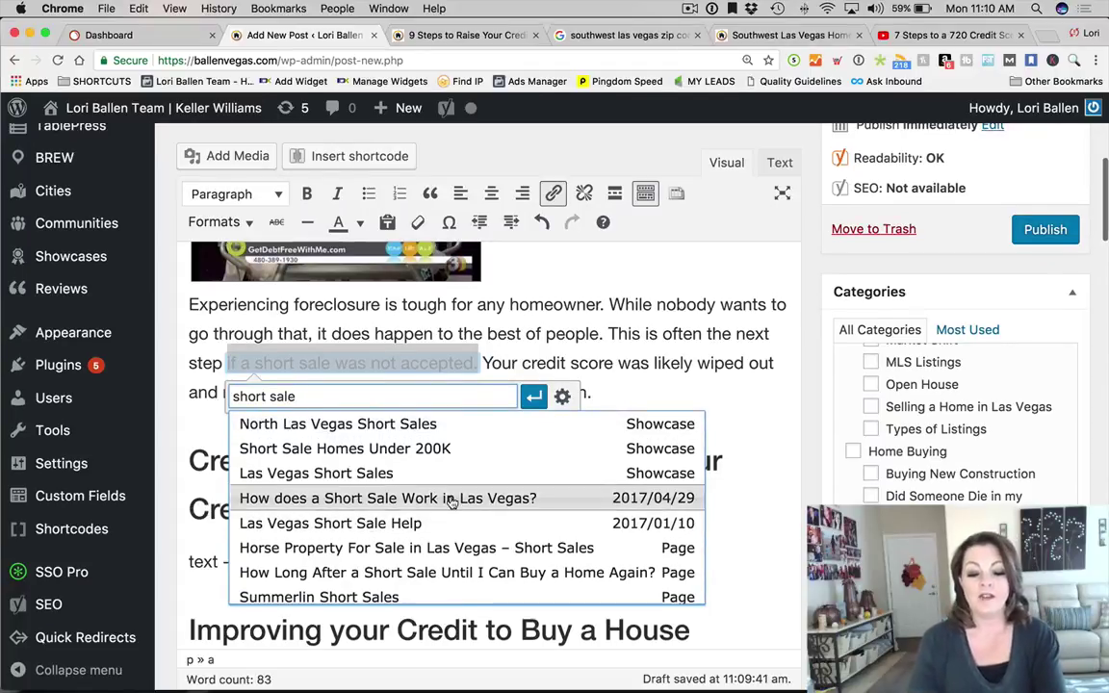
left_click(450, 499)
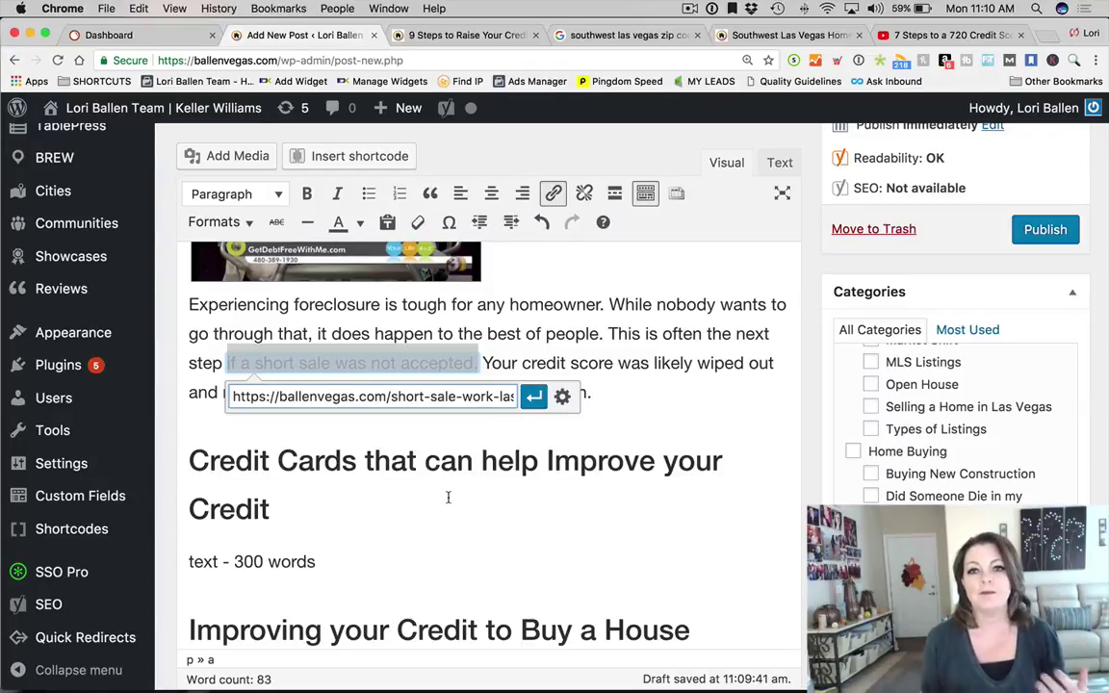
left_click(534, 400)
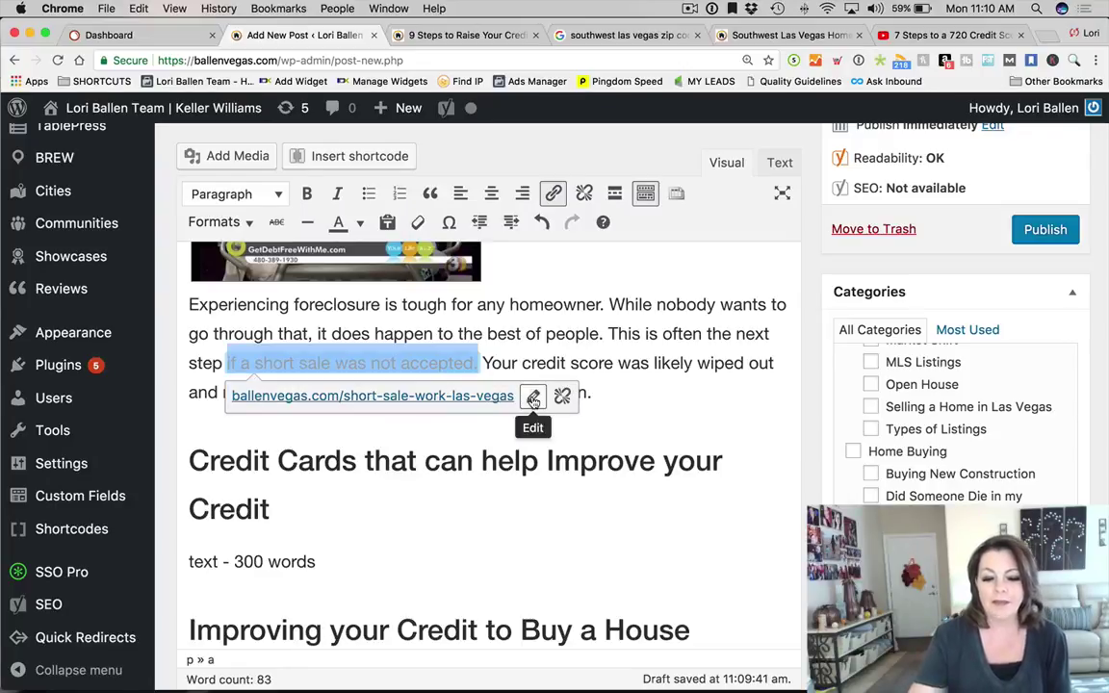
left_click(341, 372)
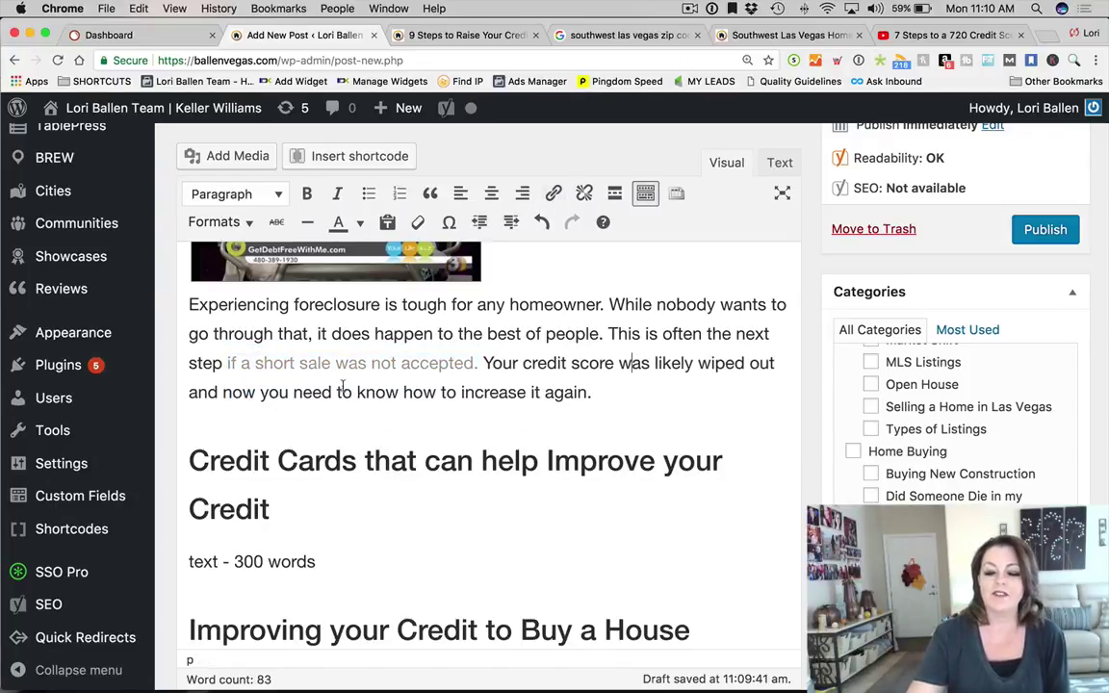
Switch to the open post preview, reload it and check the foreclosure paragraph below the video
scroll(294, 405, "up", 5)
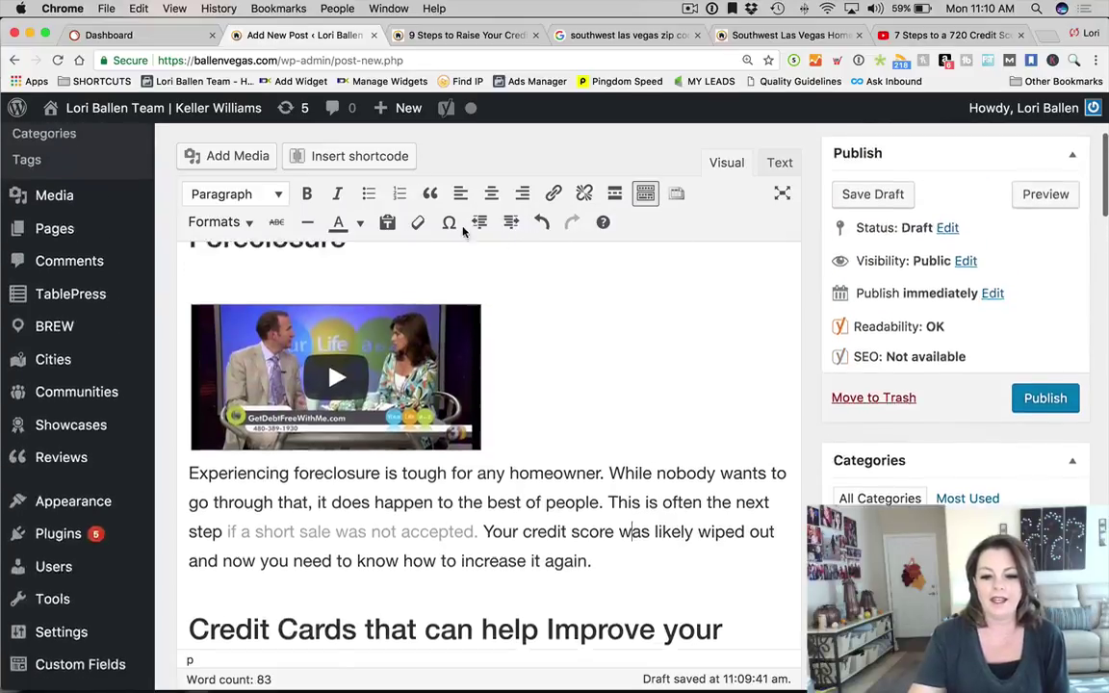
left_click(467, 34)
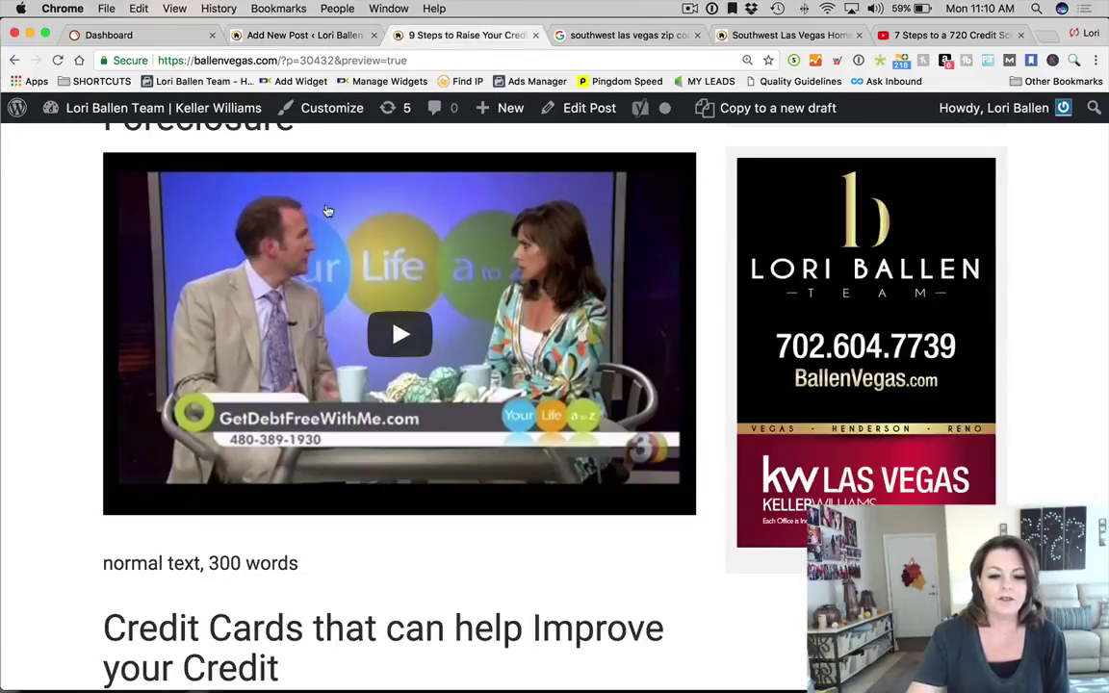
right_click(70, 252)
left_click(97, 290)
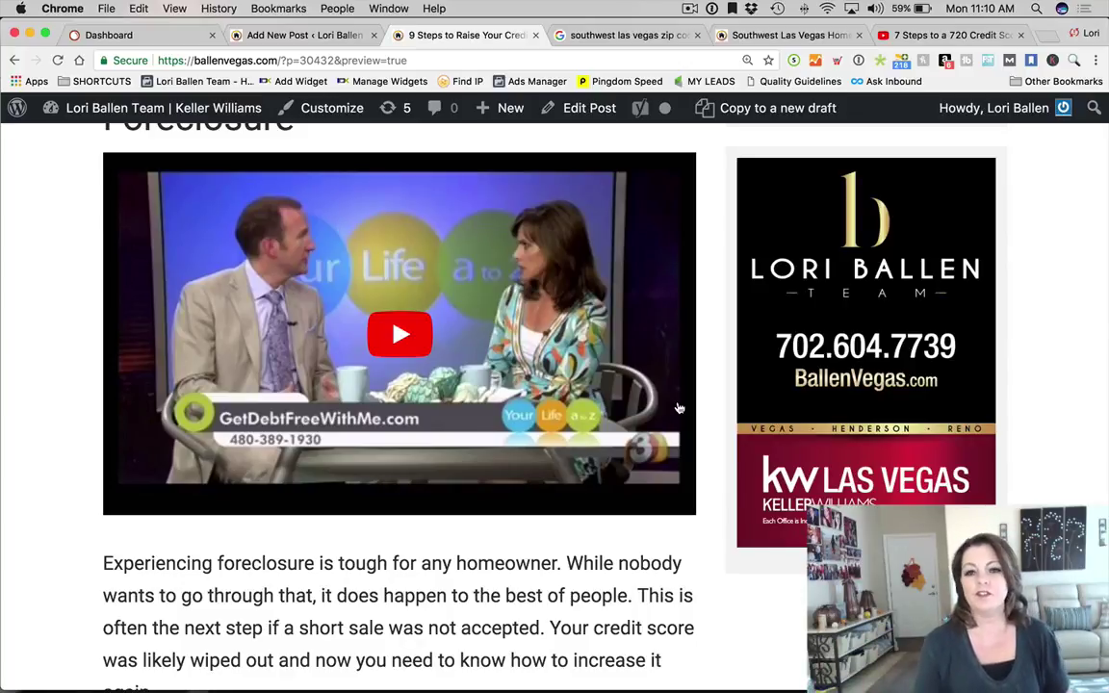
scroll(679, 409, "down", 8)
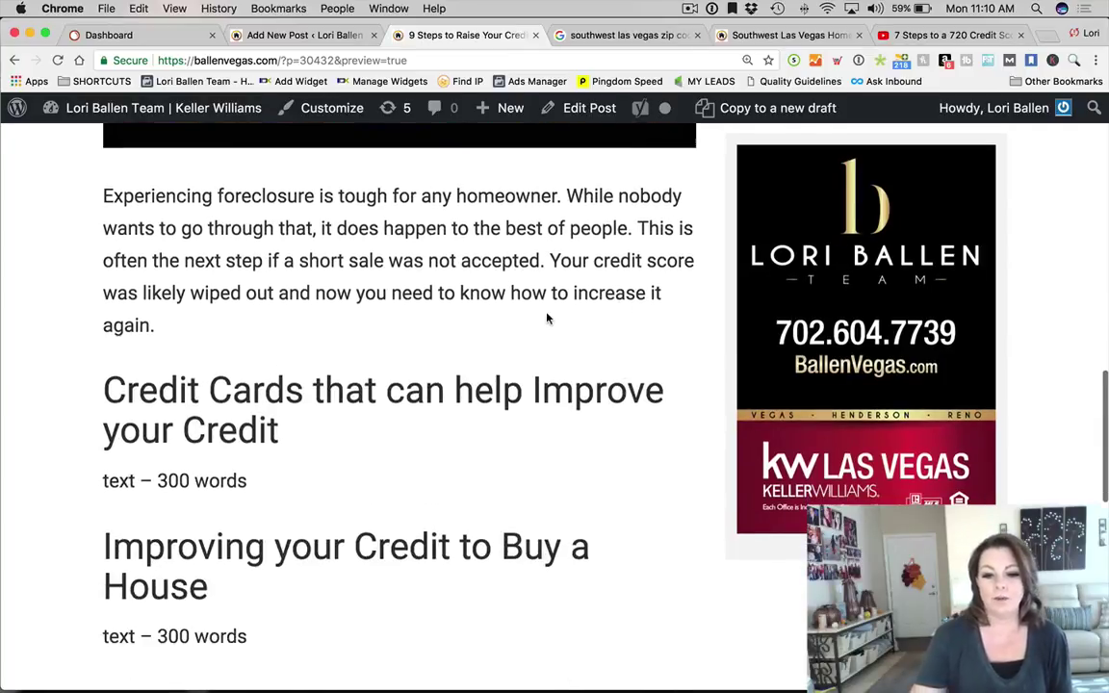
scroll(547, 318, "up", 1)
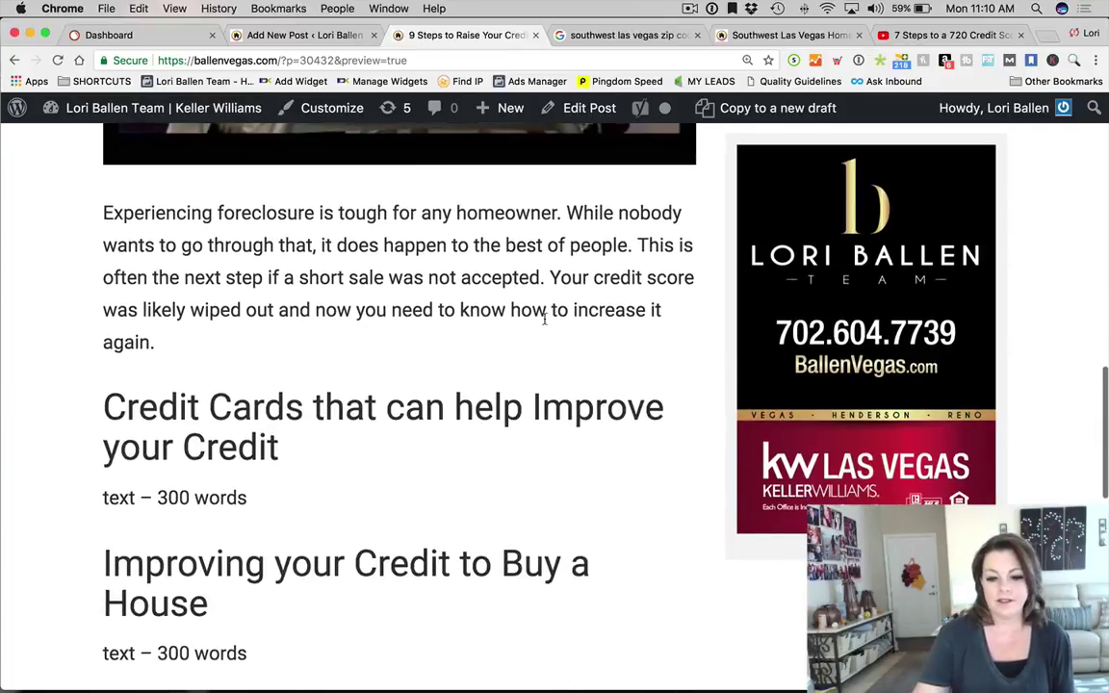
Generate a fresh preview from the post editor to check the short sale link in the foreclosure paragraph, and return to the editor
left_click(332, 38)
scroll(644, 426, "down", 2)
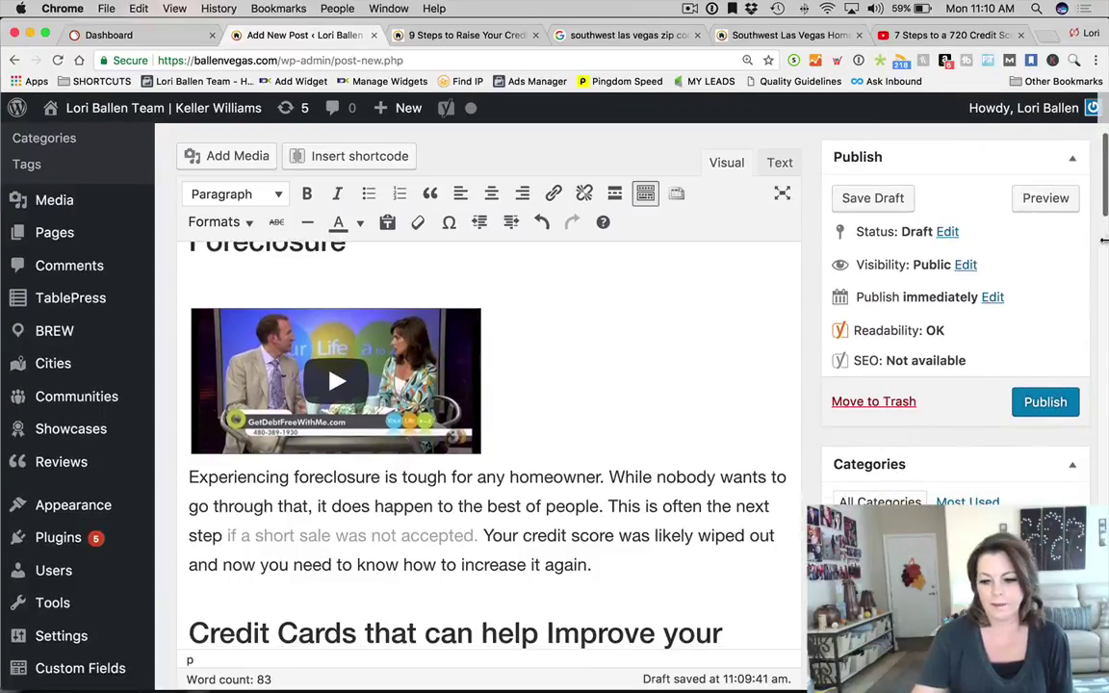
left_click(448, 38)
left_click(288, 35)
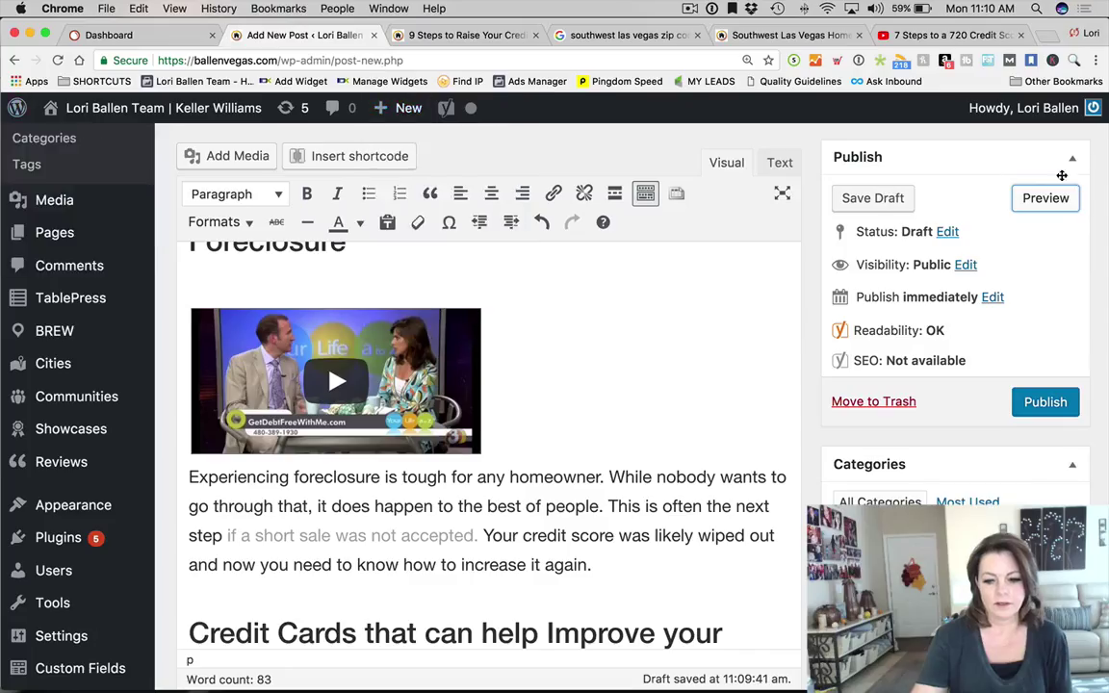
left_click(1059, 197)
left_click(476, 38)
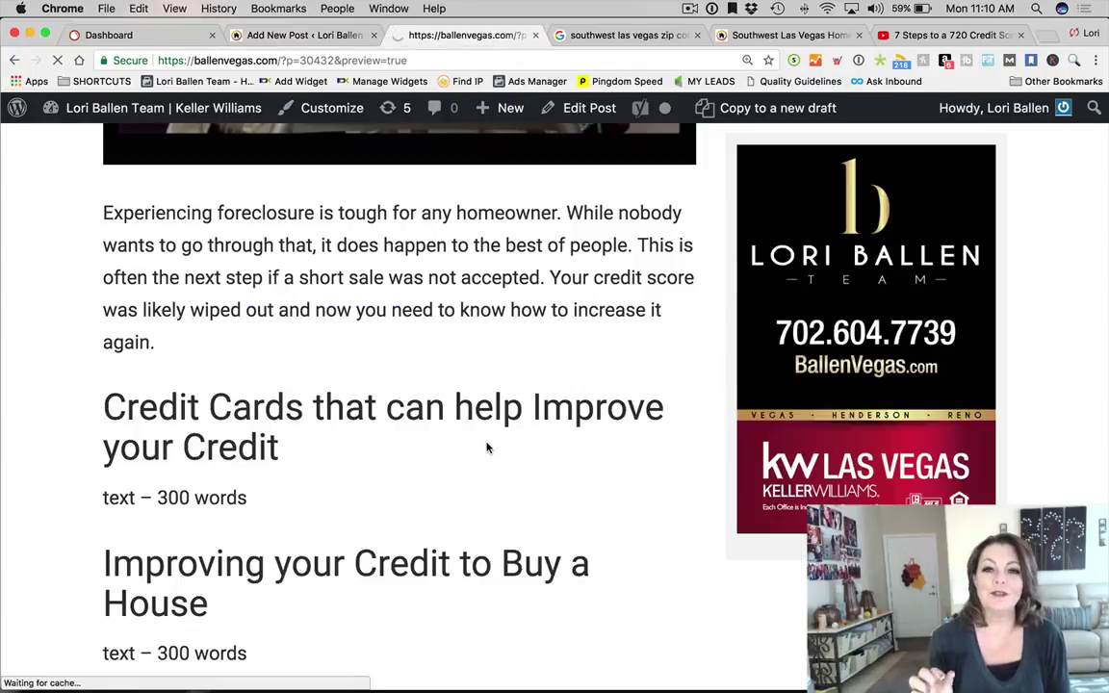
scroll(441, 426, "down", 7)
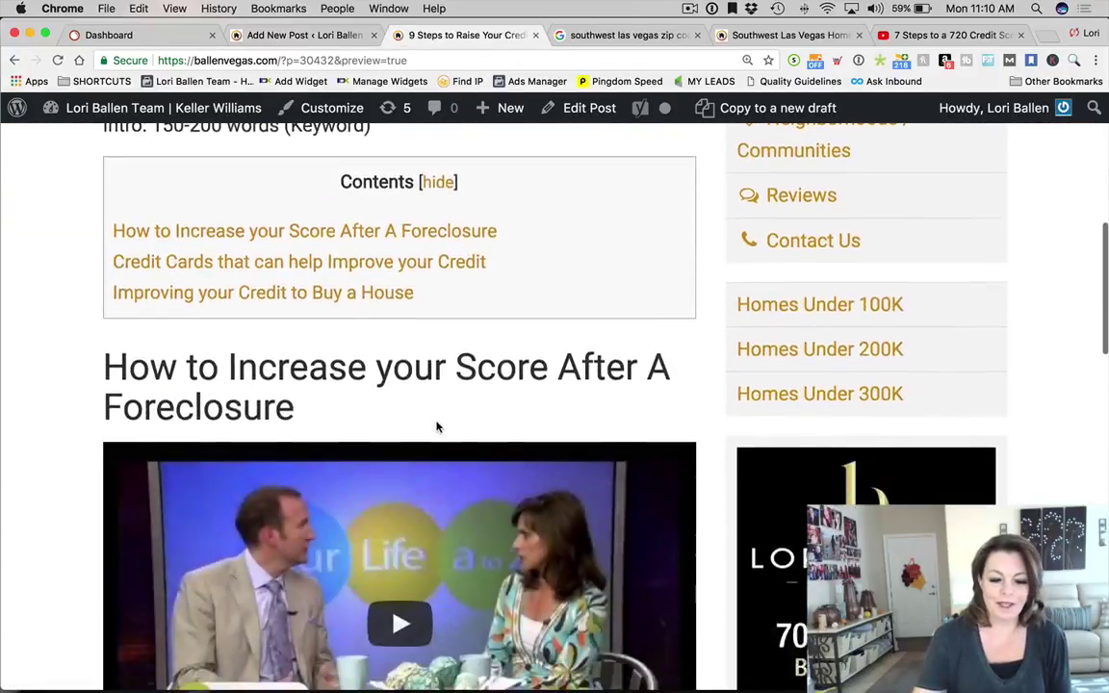
scroll(436, 427, "down", 6)
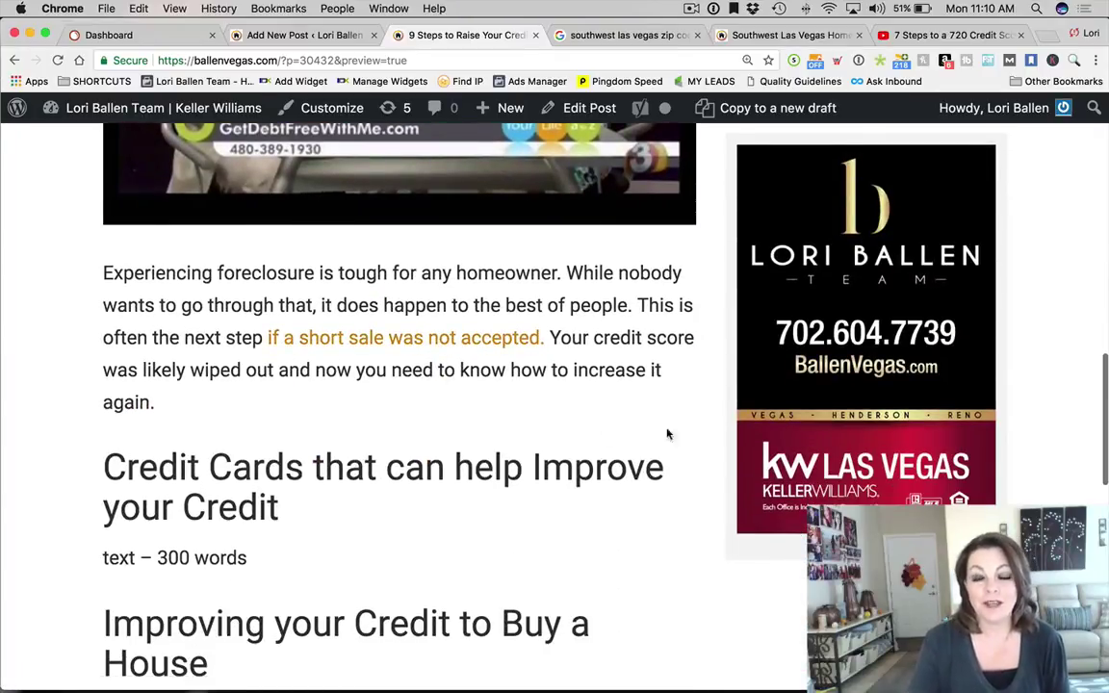
scroll(686, 412, "down", 1)
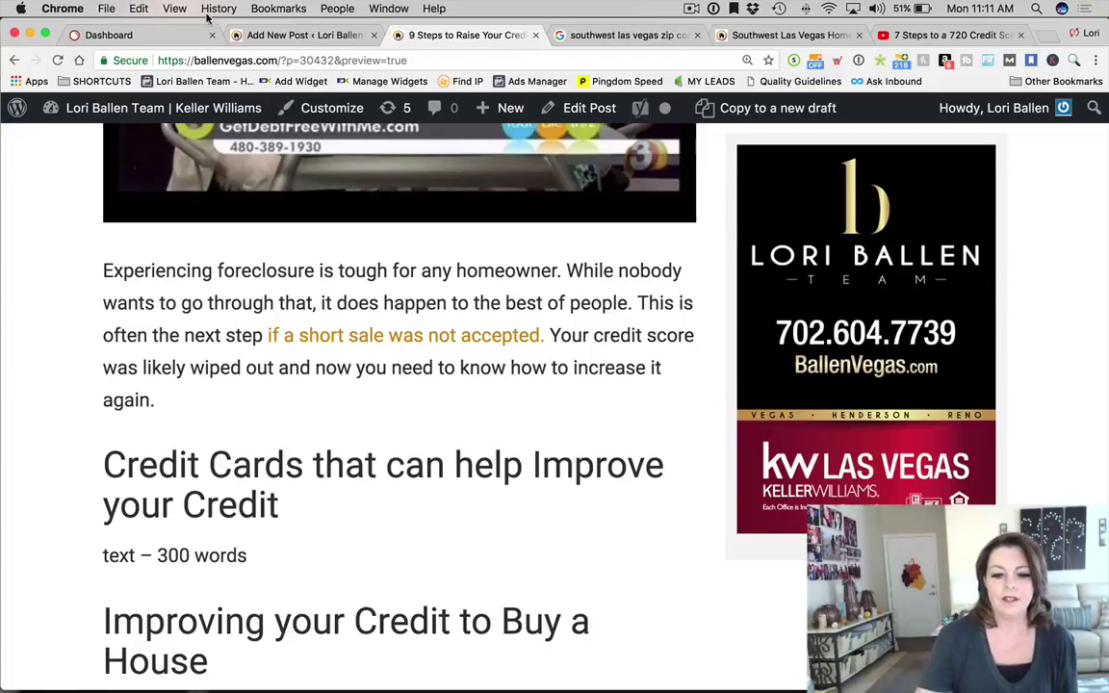
left_click(258, 35)
scroll(426, 324, "down", 2)
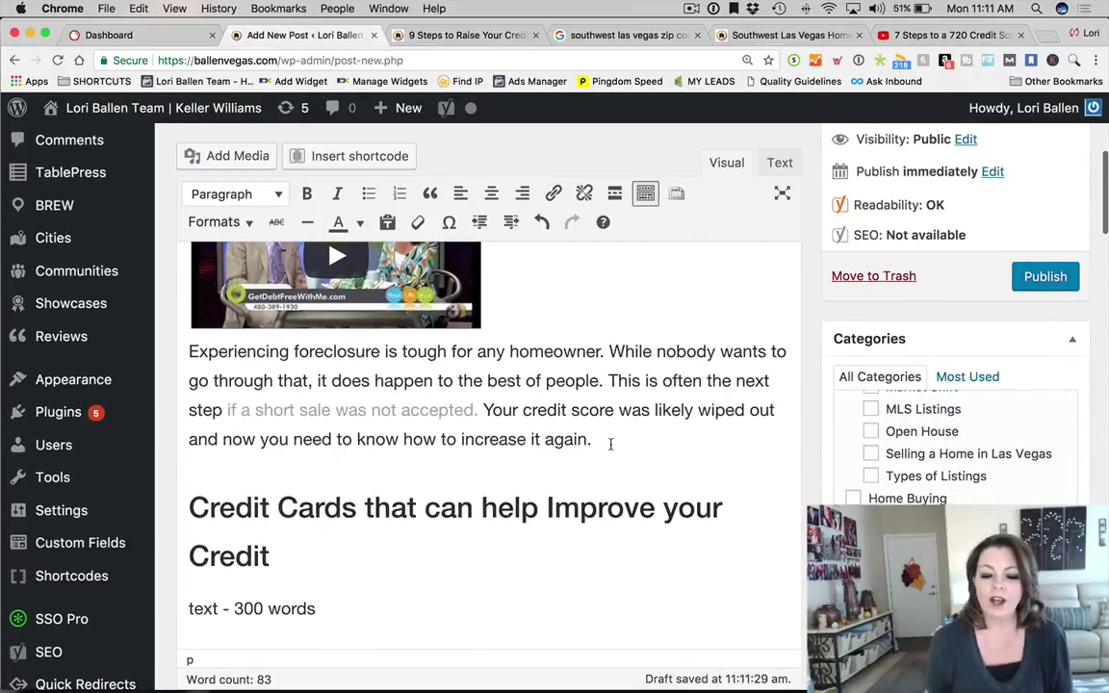
Start a new paragraph after the foreclosure paragraph with the text "In a report done by Automated Banking,"
left_click(610, 444)
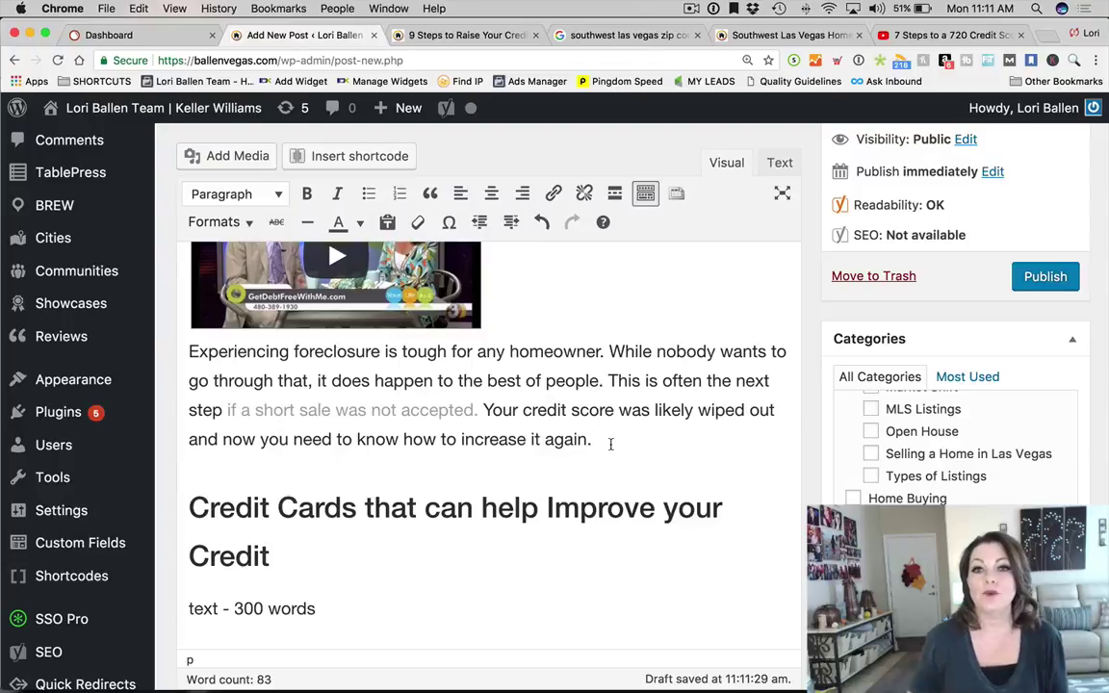
scroll(610, 443, "down", 2)
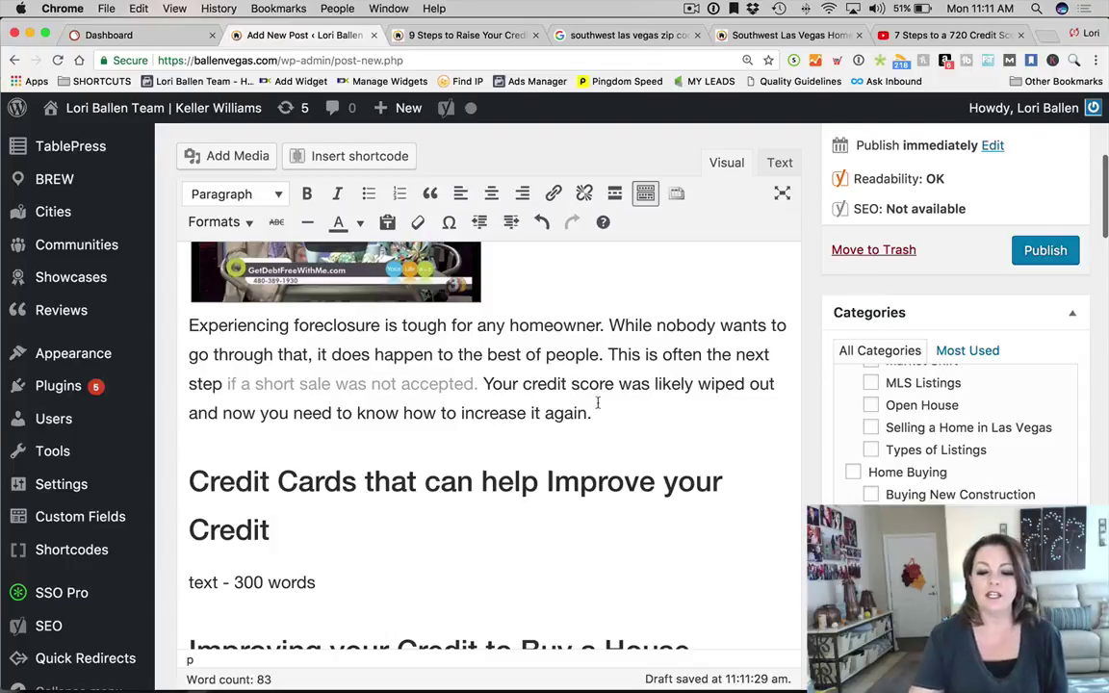
key("Return")
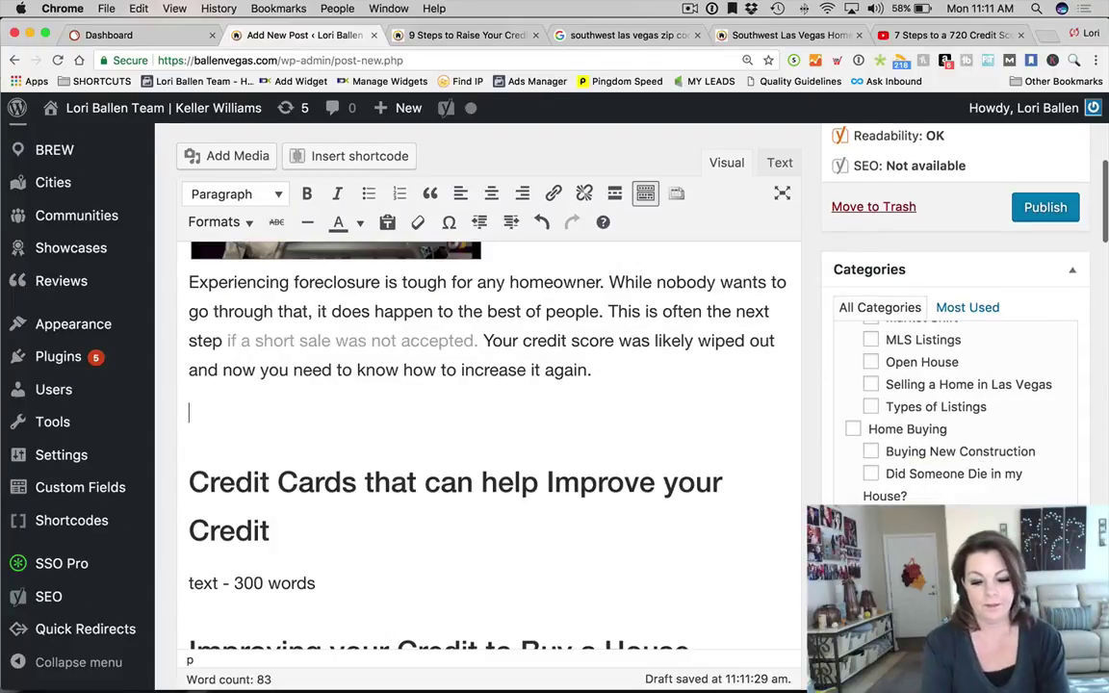
type("I")
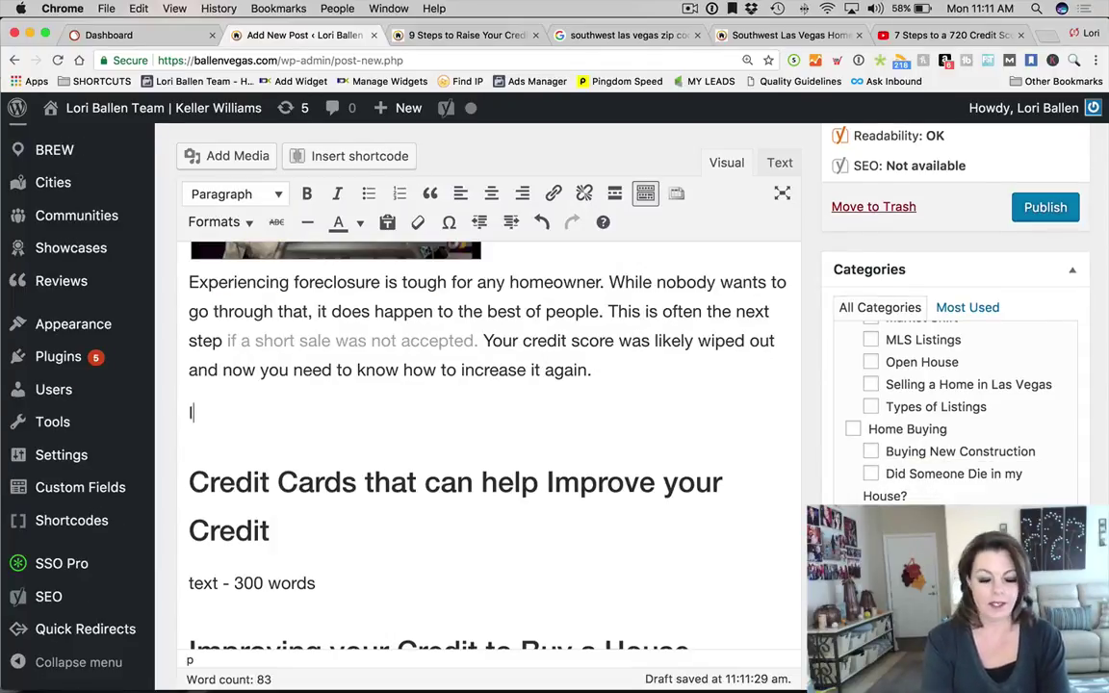
type("n a report done b")
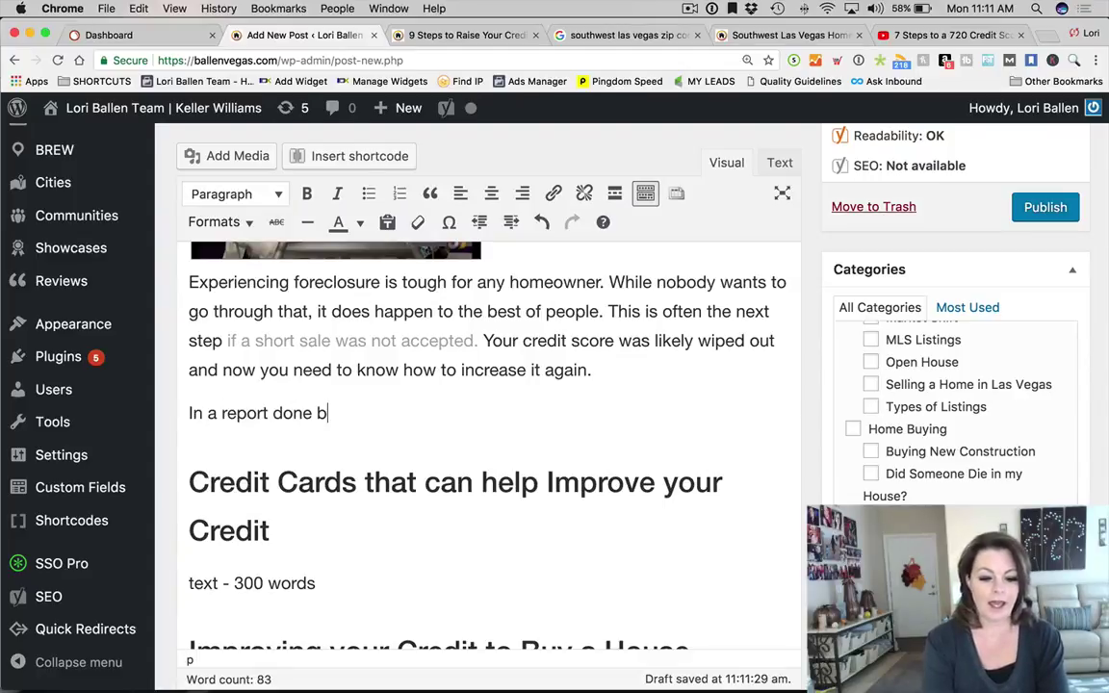
type("y Auto")
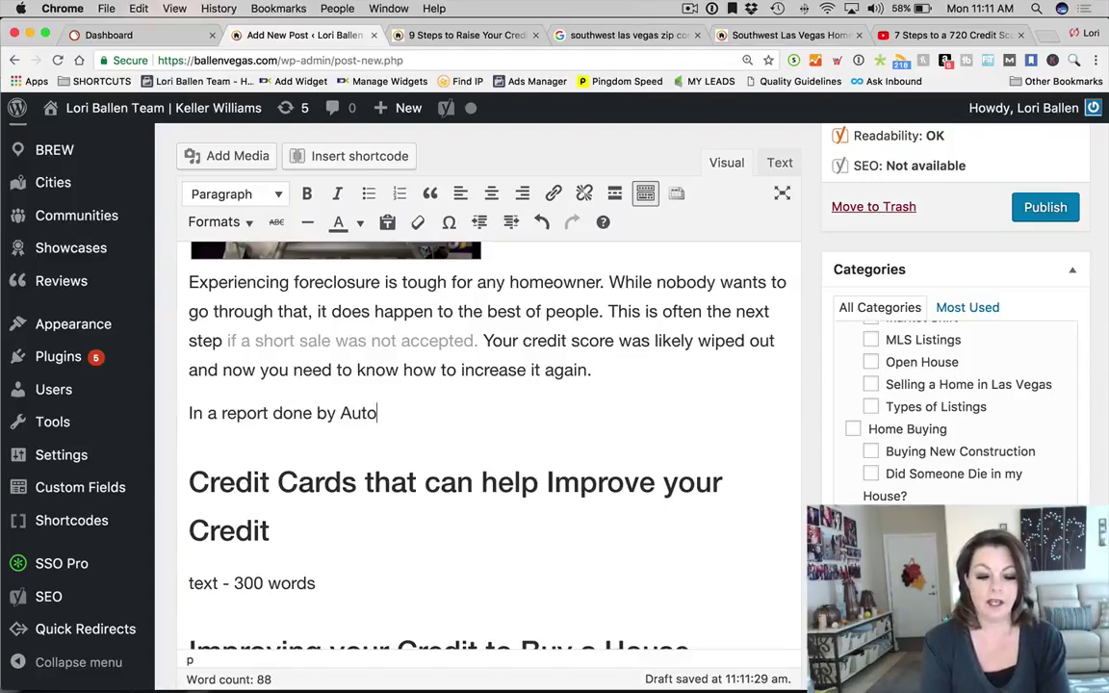
type("mated Banking")
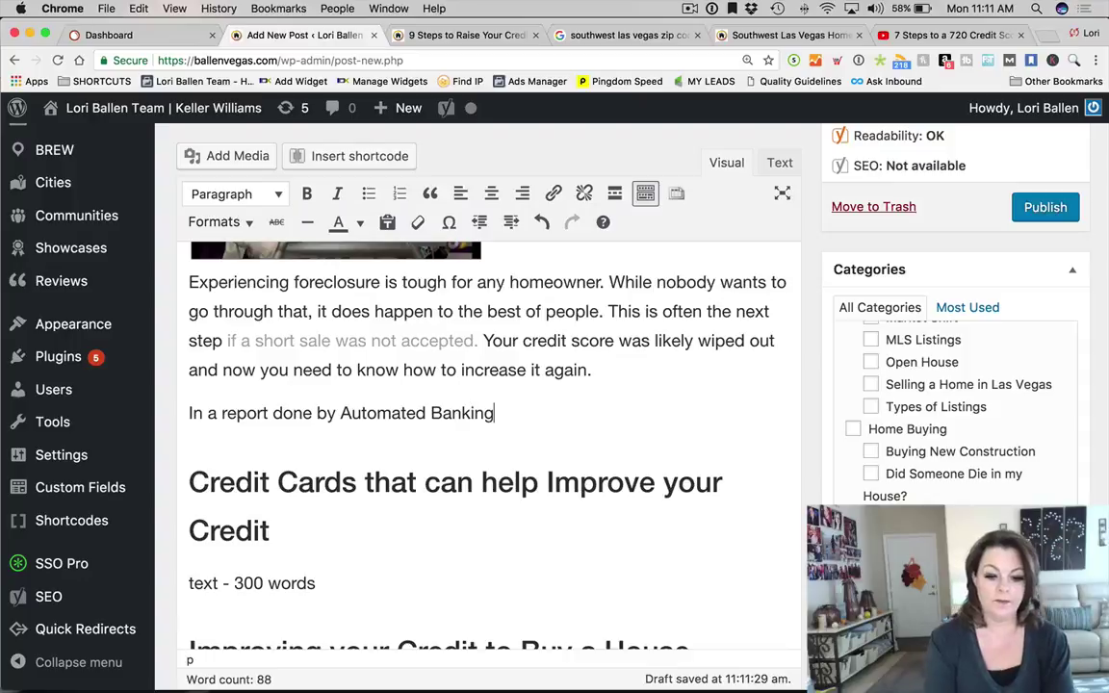
type(", ")
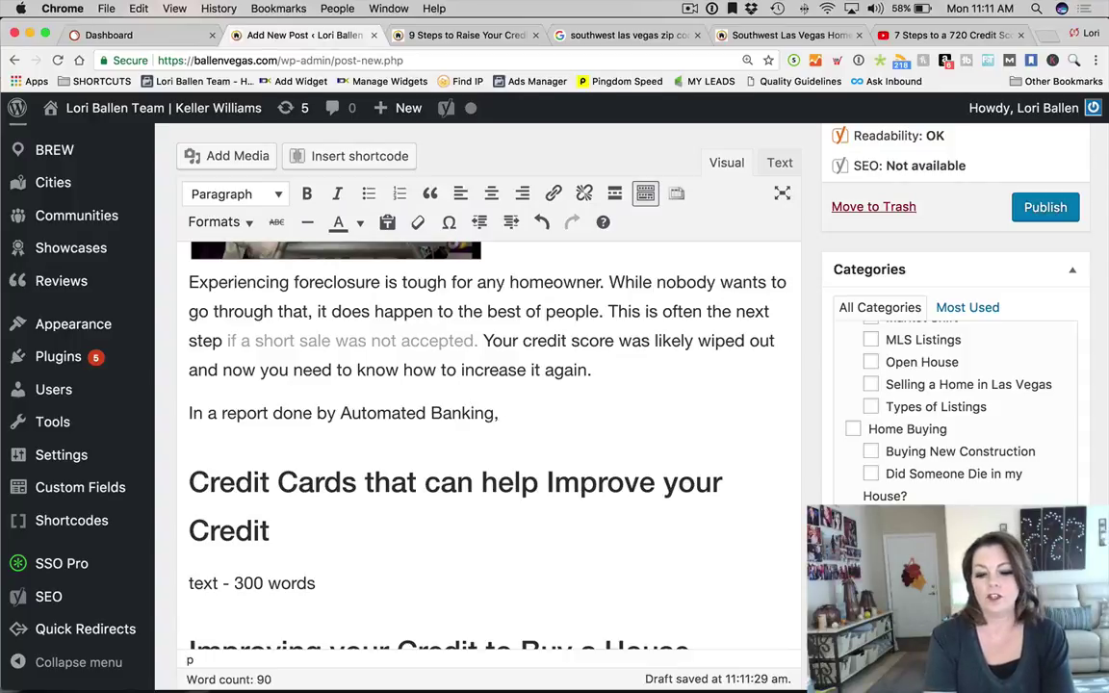
type("short sales an")
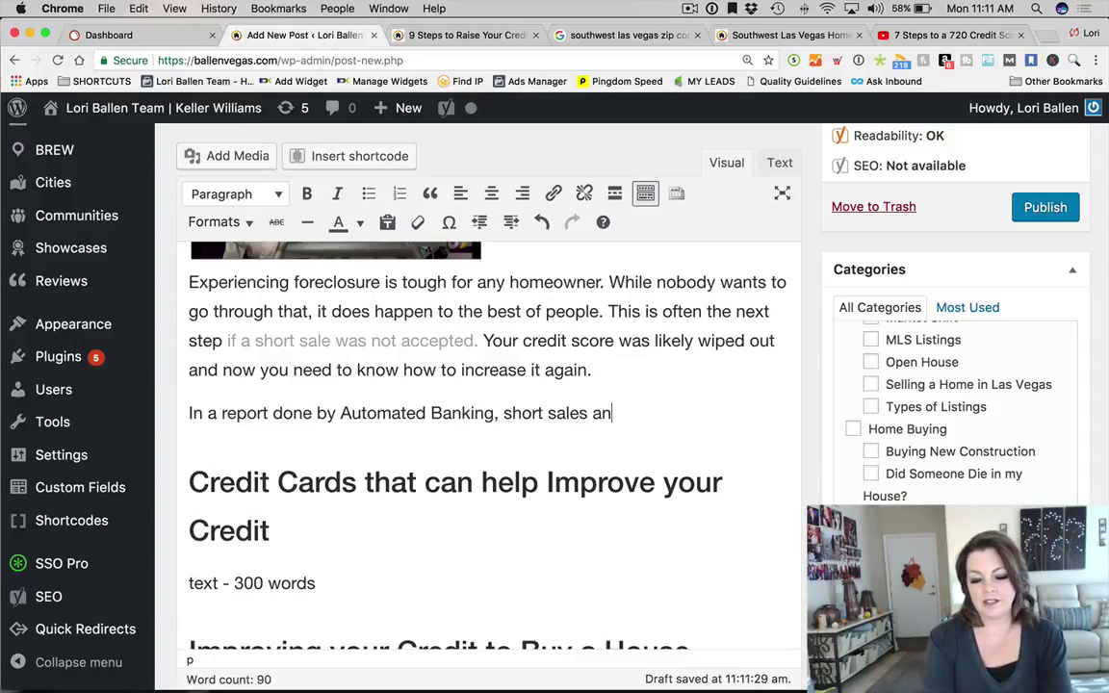
type("d Fore")
key("BackSpace")
key("BackSpace")
type("ore")
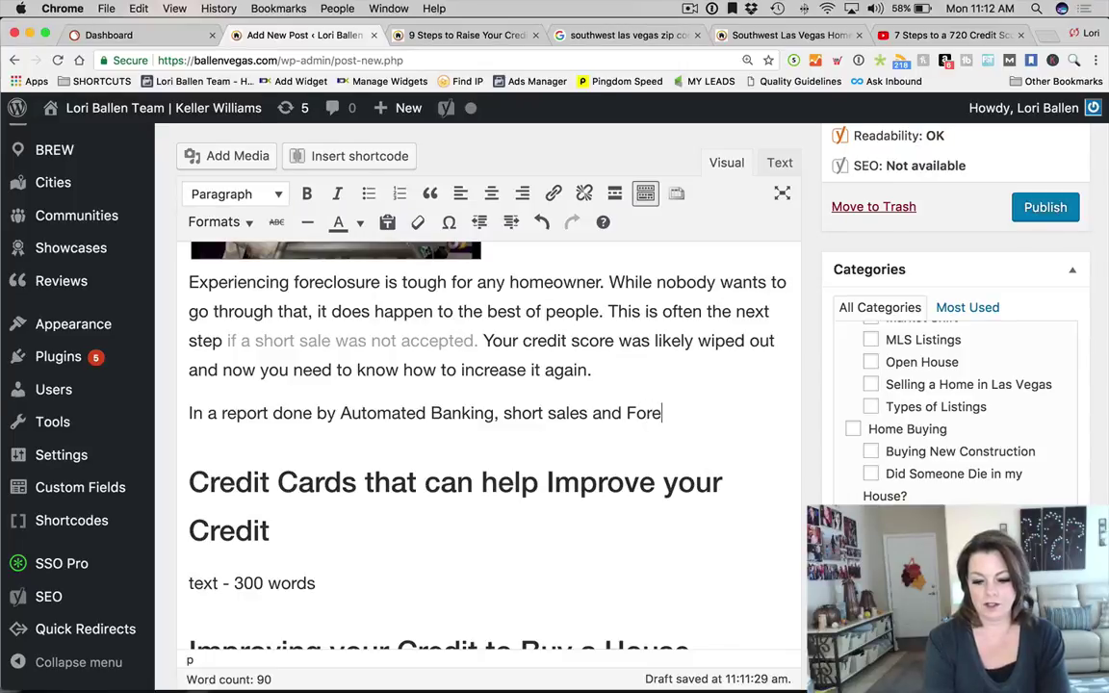
type("clusres")
key("BackSpace")
key("BackSpace")
key("BackSpace")
key("BackSpace")
key("BackSpace")
key("BackSpace")
key("BackSpace")
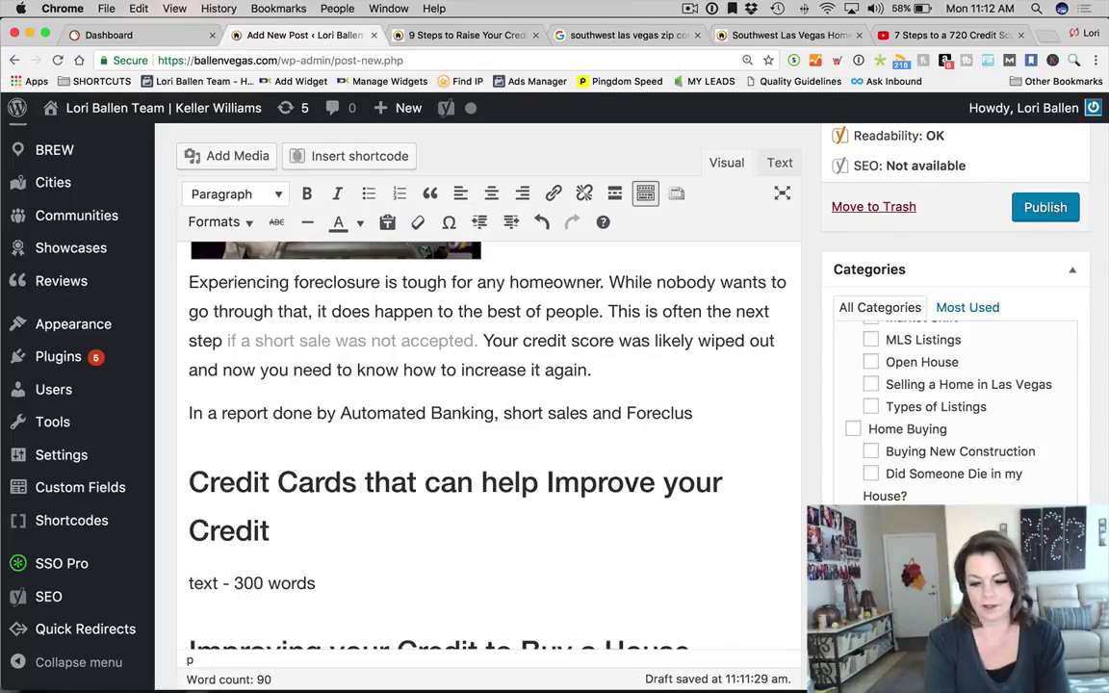
key("BackSpace")
key("BackSpace")
key("BackSpace")
key("BackSpace")
key("BackSpace")
key("BackSpace")
key("BackSpace")
key("BackSpace")
key("BackSpace")
key("BackSpace")
key("BackSpace")
key("BackSpace")
key("BackSpace")
key("BackSpace")
key("BackSpace")
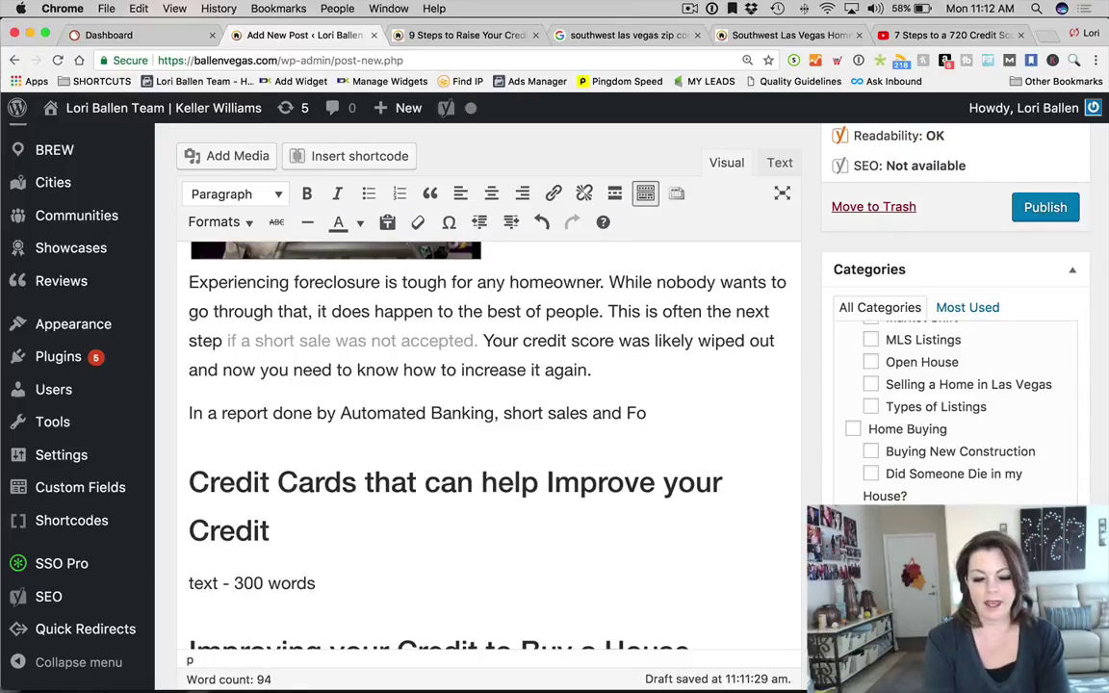
key("BackSpace")
key("BackSpace")
key("BackSpace")
key("BackSpace")
key("BackSpace")
key("BackSpace")
key("BackSpace")
Complete the new paragraph's sentence with "a short sale is less damaging to your credit than a foreclosure."
type("a short sale")
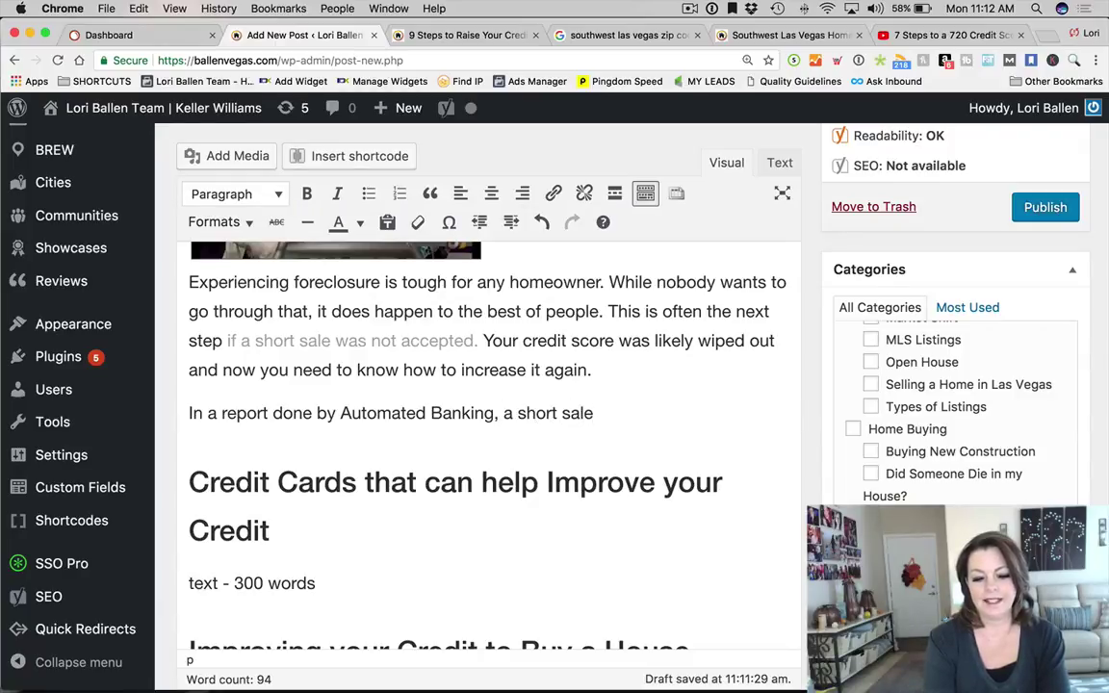
type(" is less dam")
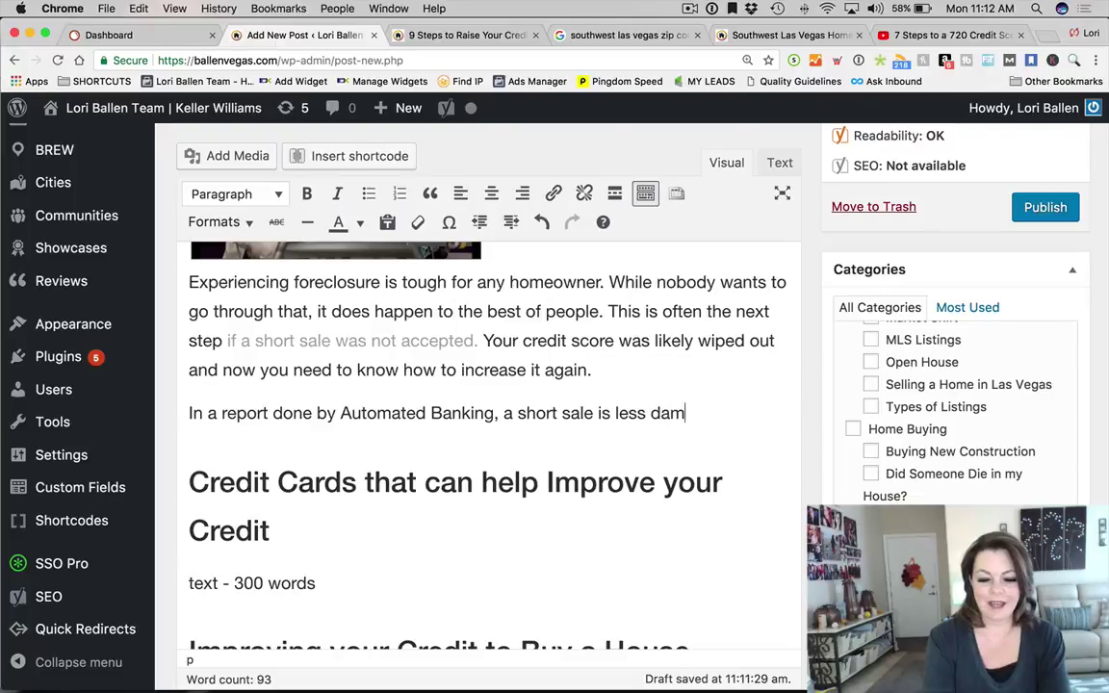
type("aging to your dre")
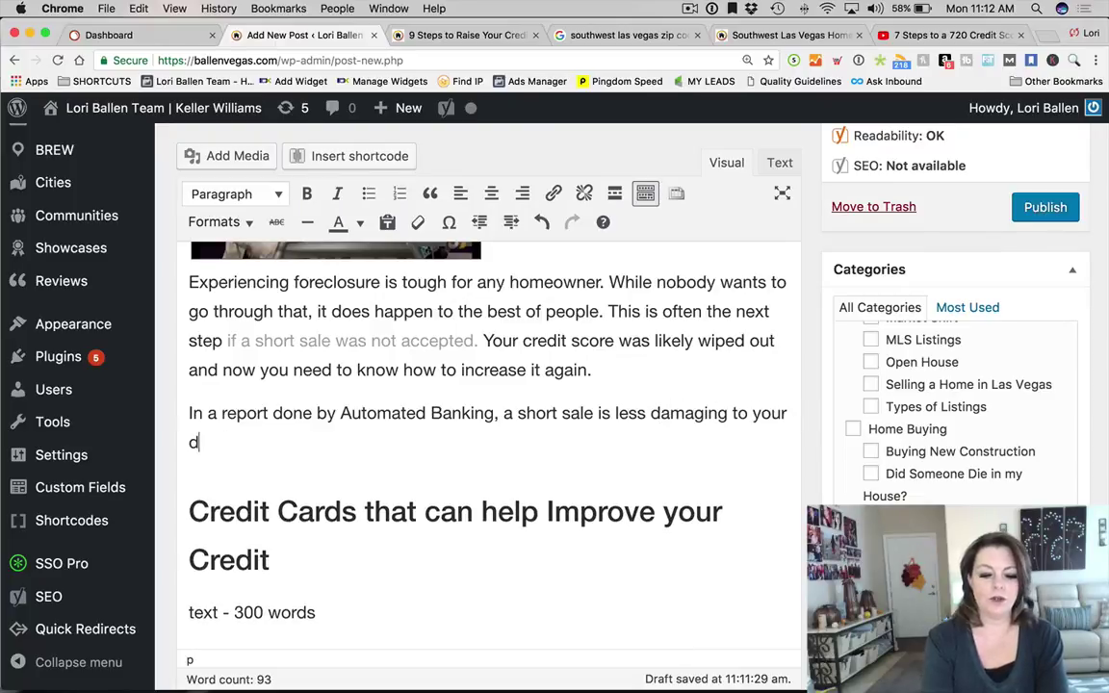
key("BackSpace")
key("BackSpace")
key("BackSpace")
type("credi")
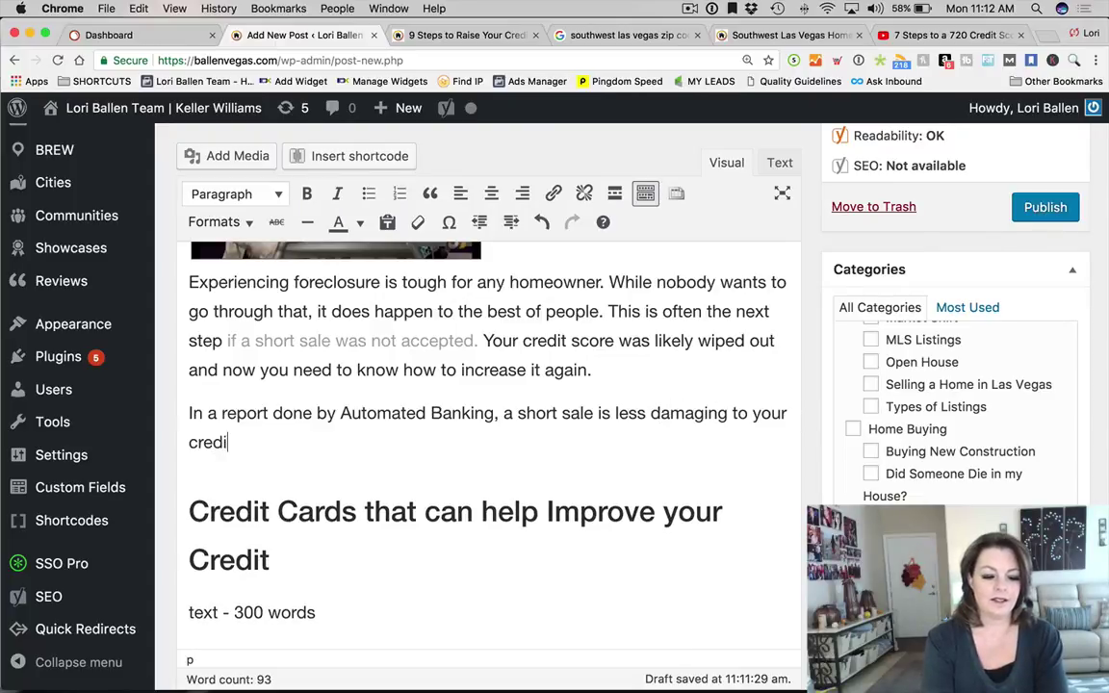
type("t than a forecl")
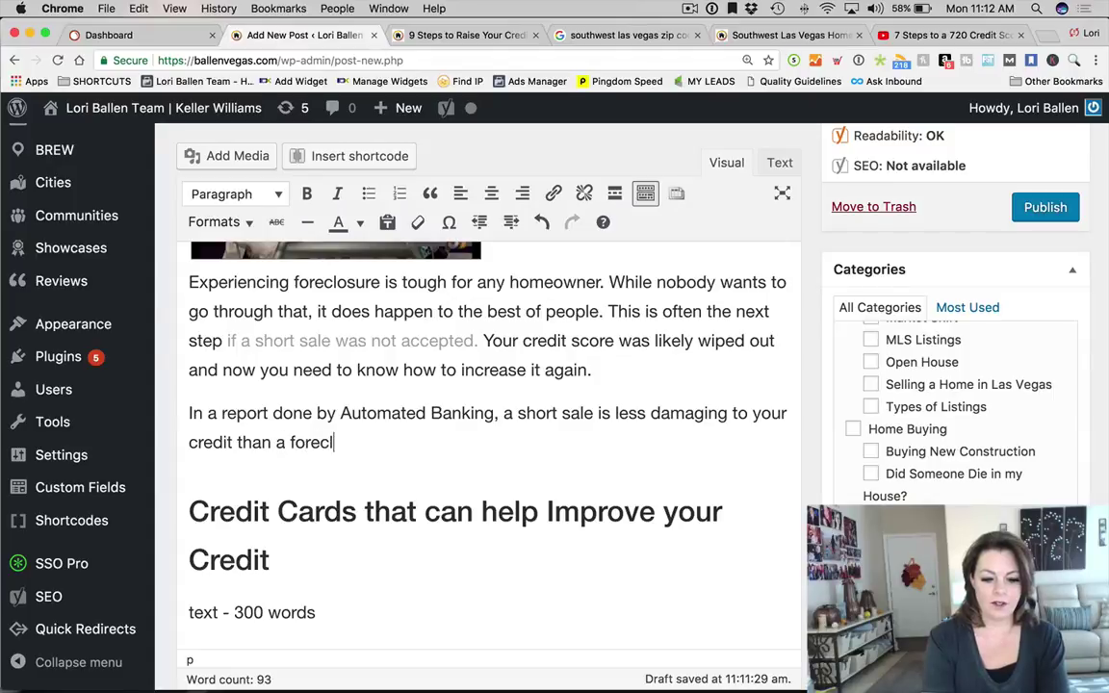
type("osure.")
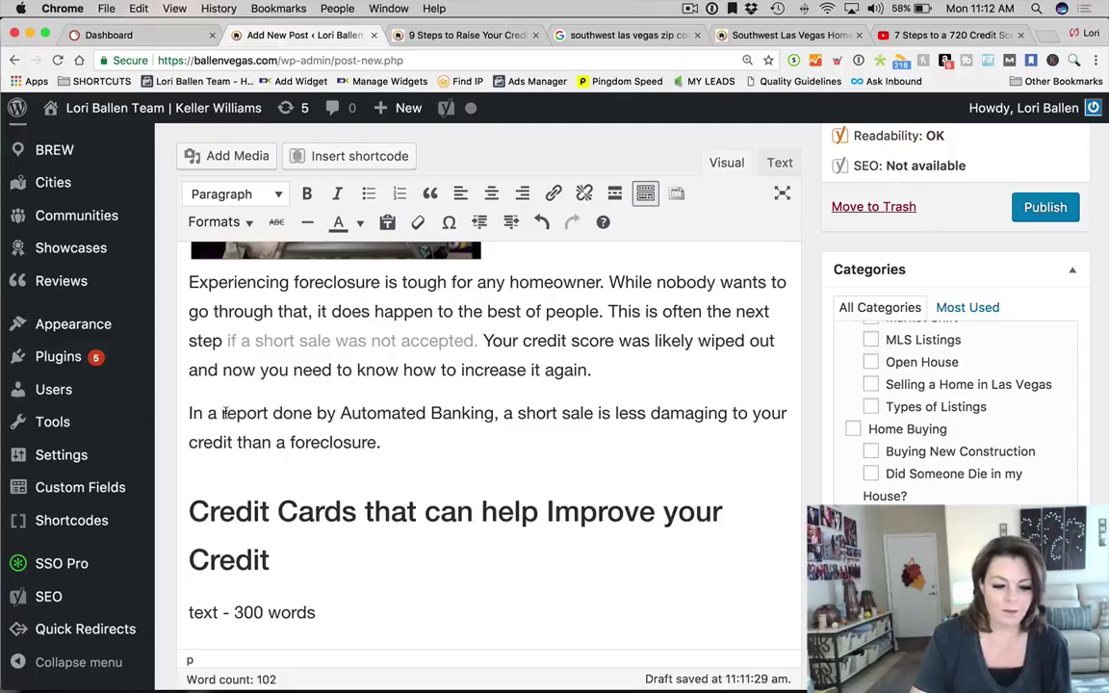
Start inserting a link on the words "report done by Automated Banking" in the new paragraph
left_click_drag(222, 413, 497, 413)
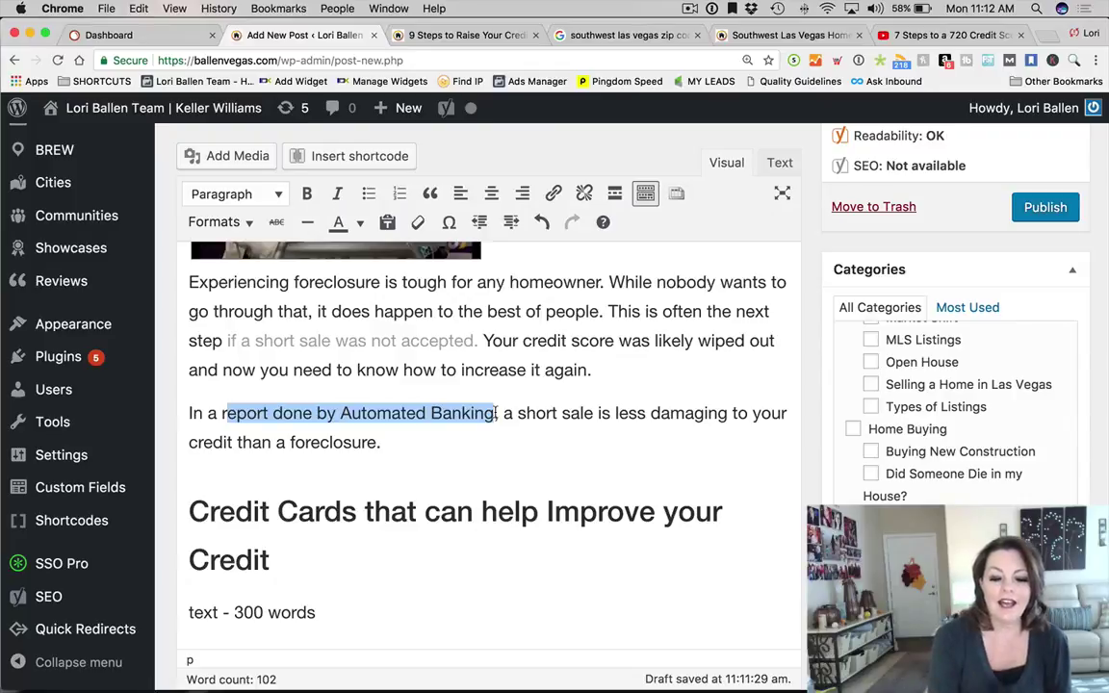
left_click(554, 194)
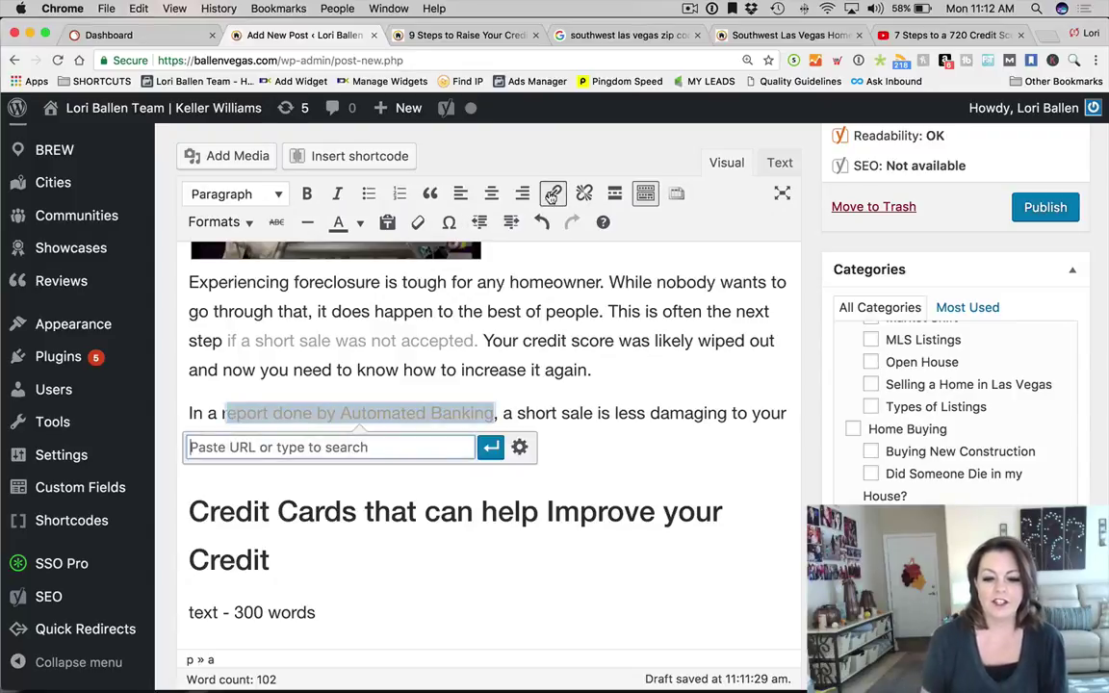
Copy the web address of the Southwest Las Vegas homes page and return to the post draft
left_click(760, 36)
left_click(424, 60)
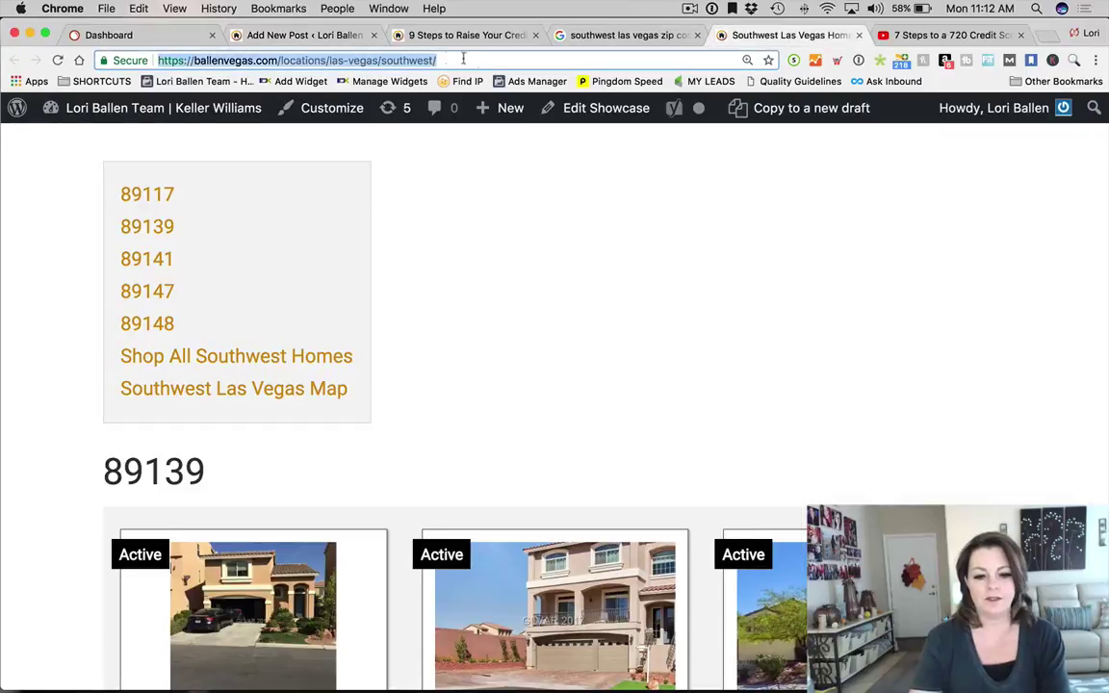
left_click(321, 36)
left_click(354, 502)
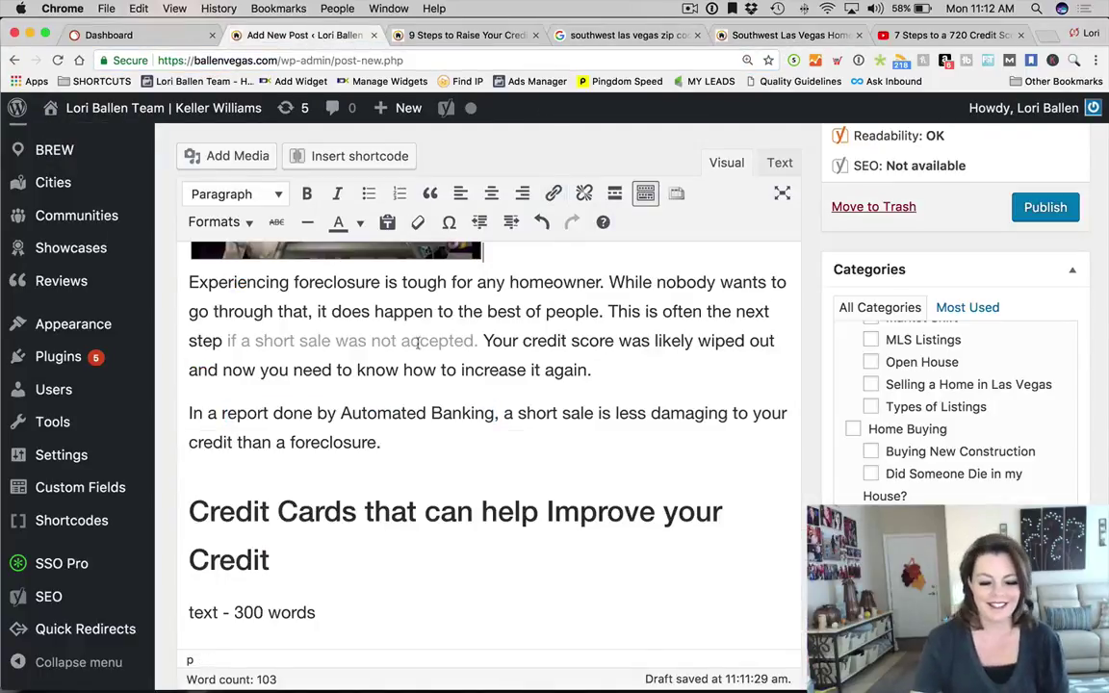
scroll(353, 503, "down", 1)
left_click_drag(495, 377, 220, 378)
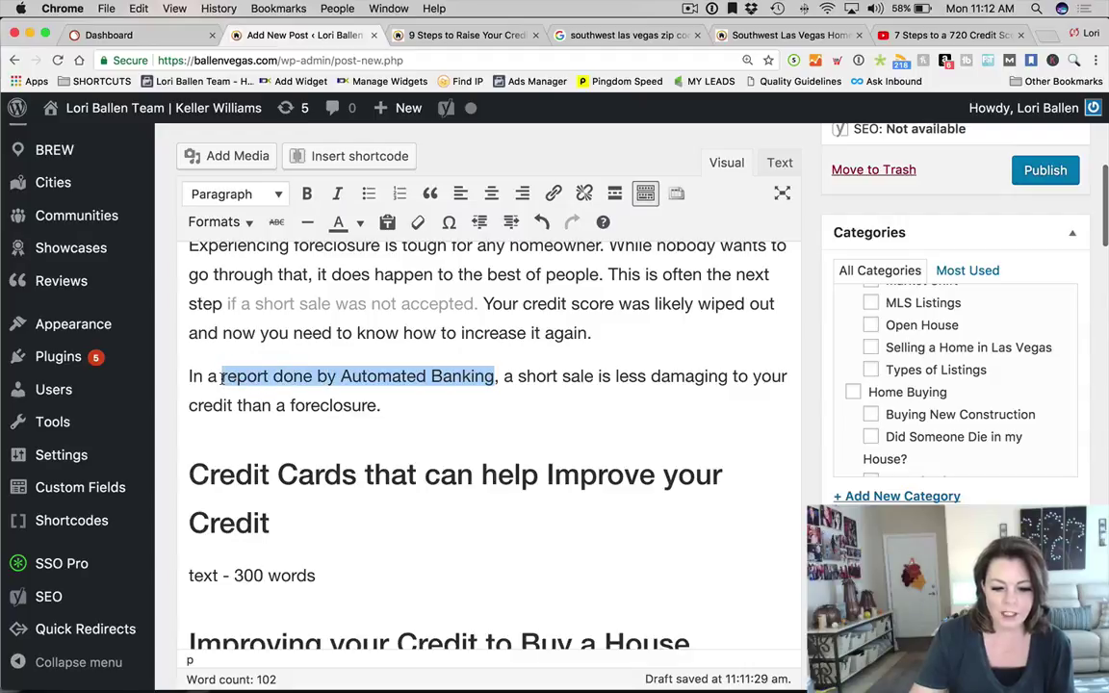
left_click(552, 196)
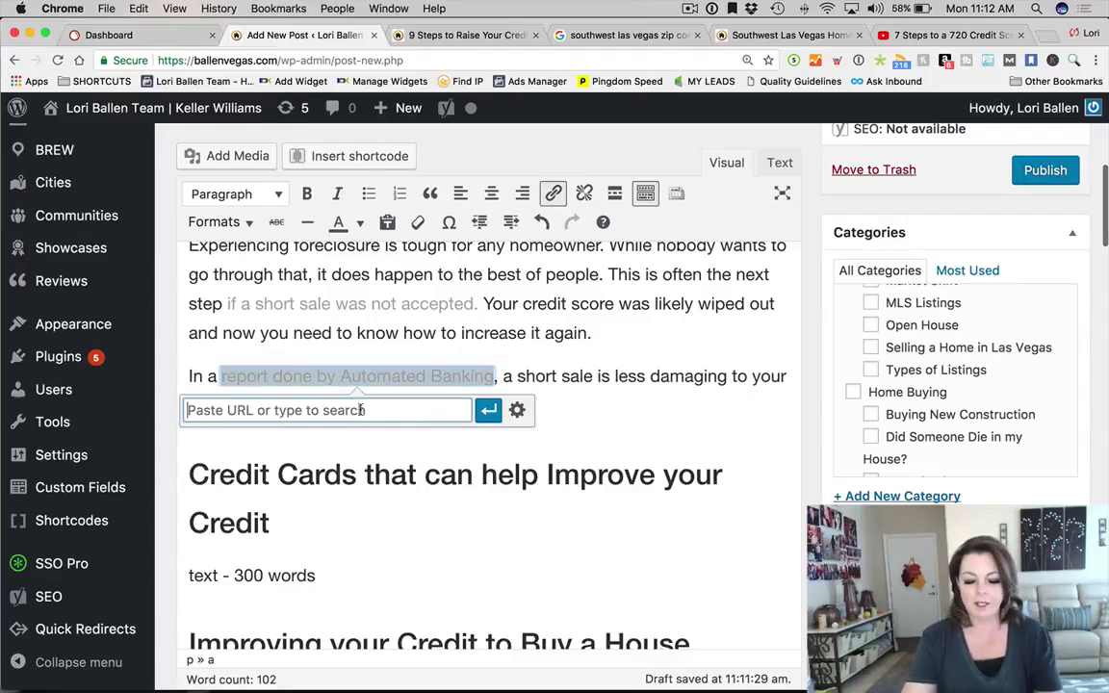
type("nvegas.com/locations/las-vegas/southwest/")
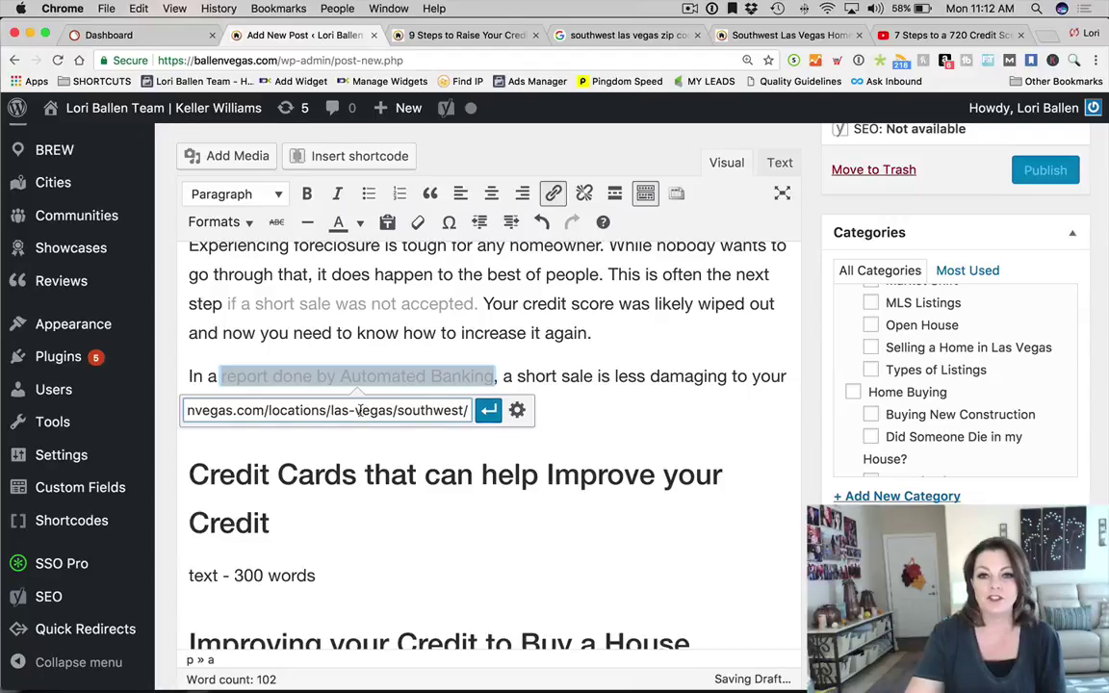
left_click(518, 412)
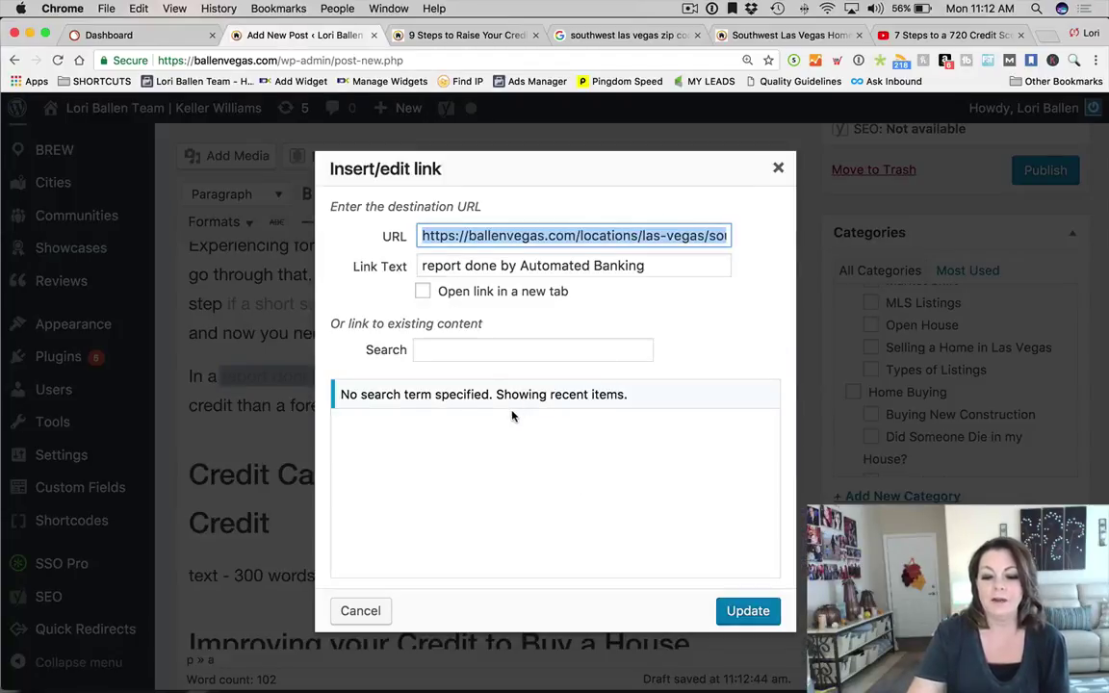
left_click(423, 293)
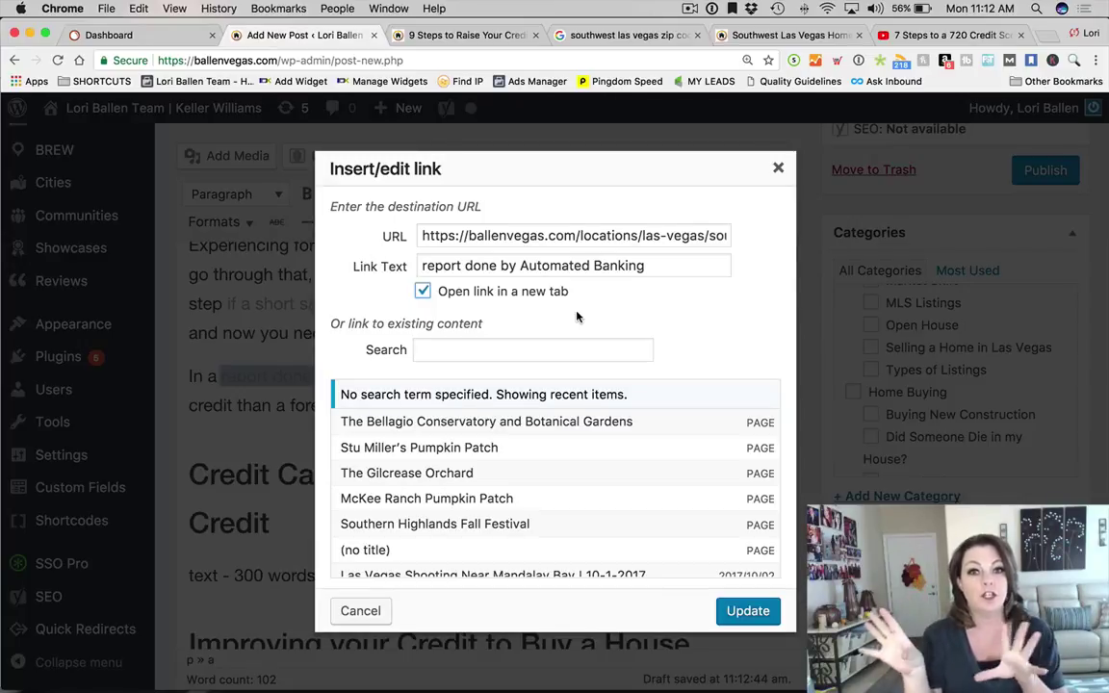
left_click(778, 168)
Add an empty paragraph after "a short sale is less damaging to your credit than a foreclosure."
scroll(498, 369, "down", 1)
left_click(415, 359)
scroll(415, 359, "up", 5)
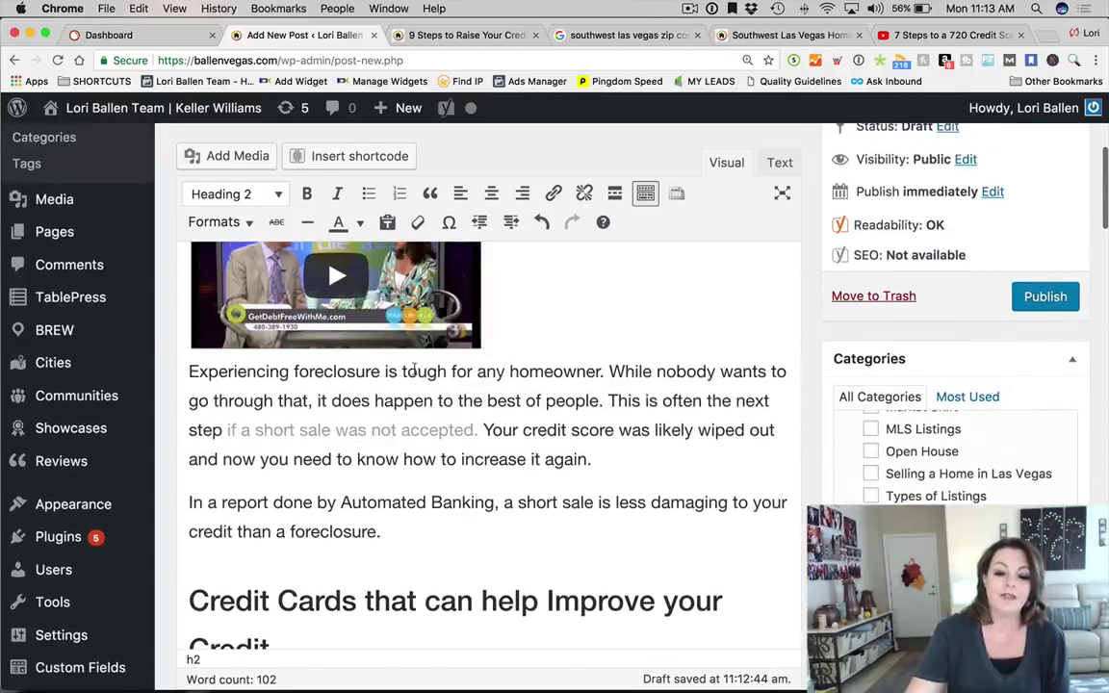
scroll(424, 441, "down", 3)
left_click(422, 429)
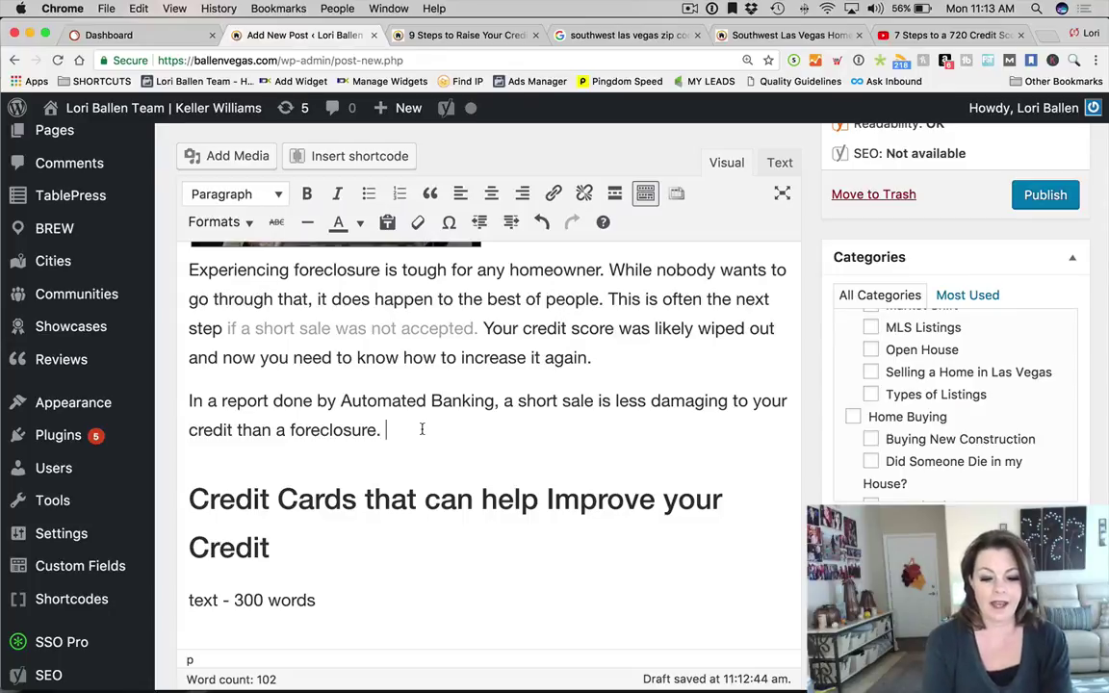
key("Return")
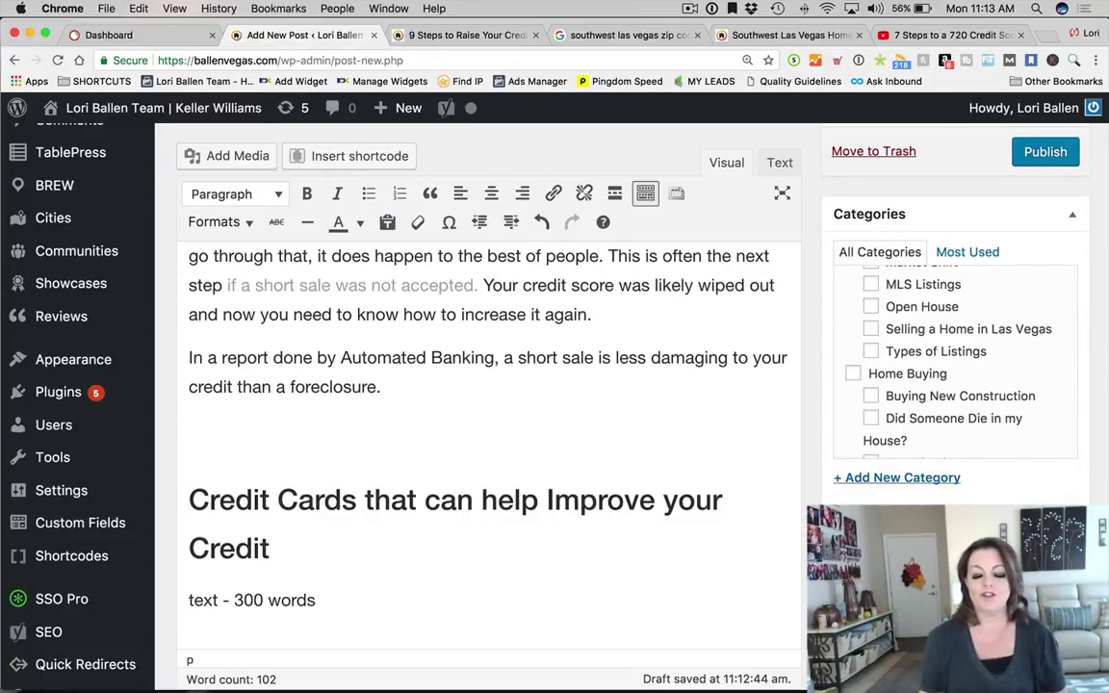
scroll(421, 436, "up", 2)
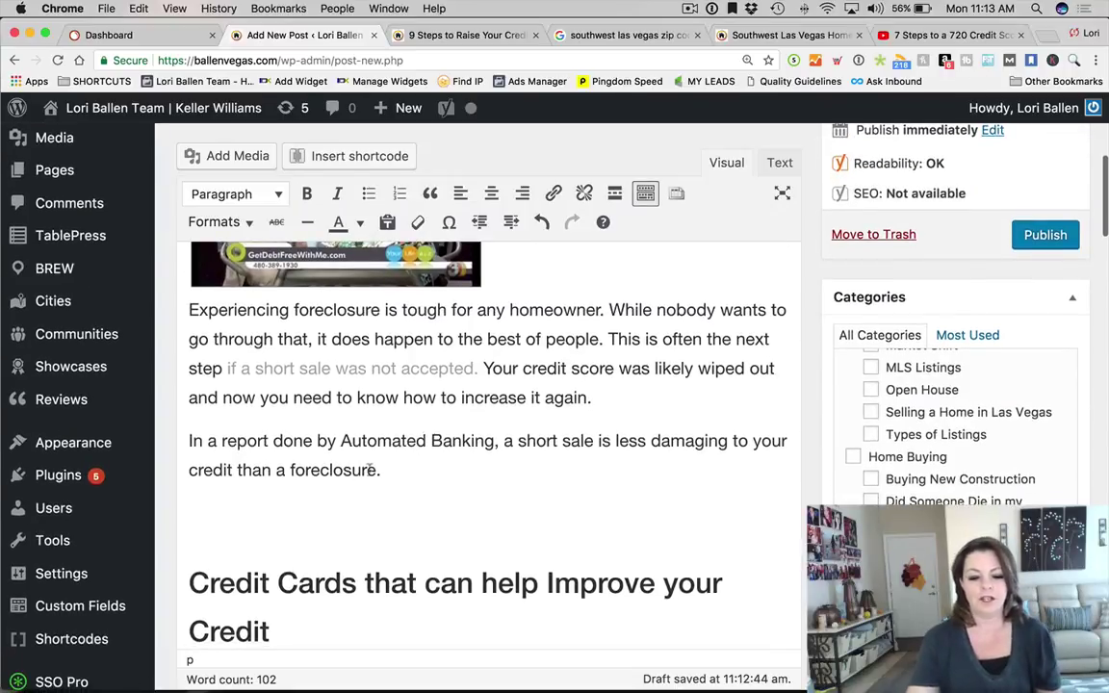
left_click_drag(370, 469, 188, 339)
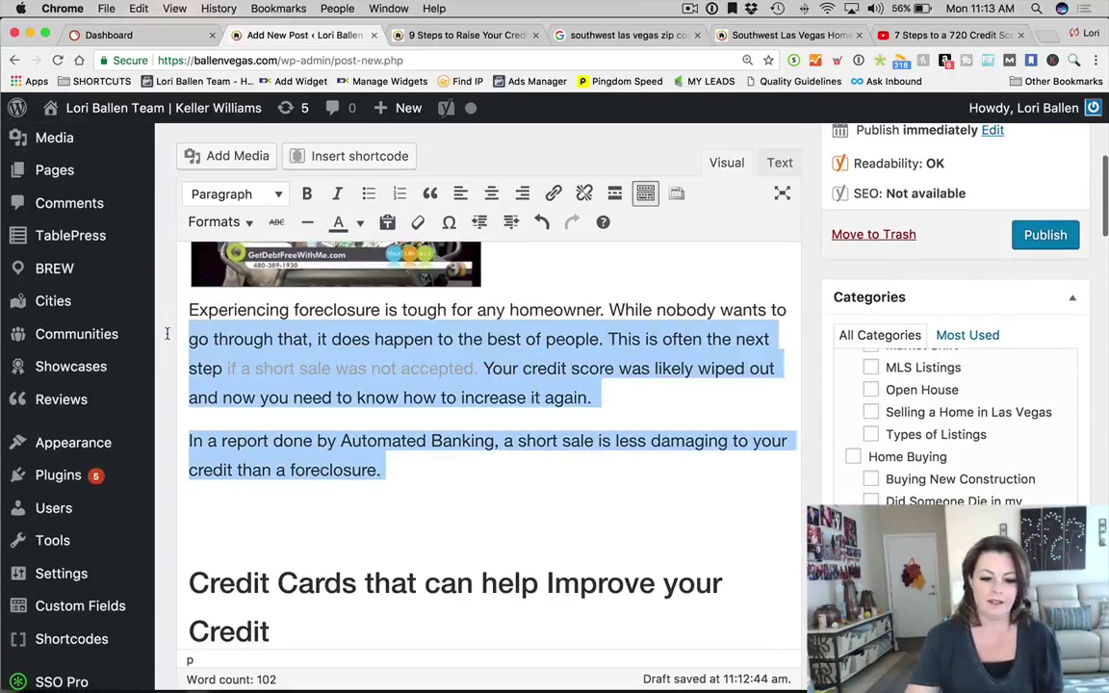
left_click(583, 489)
scroll(575, 486, "down", 2)
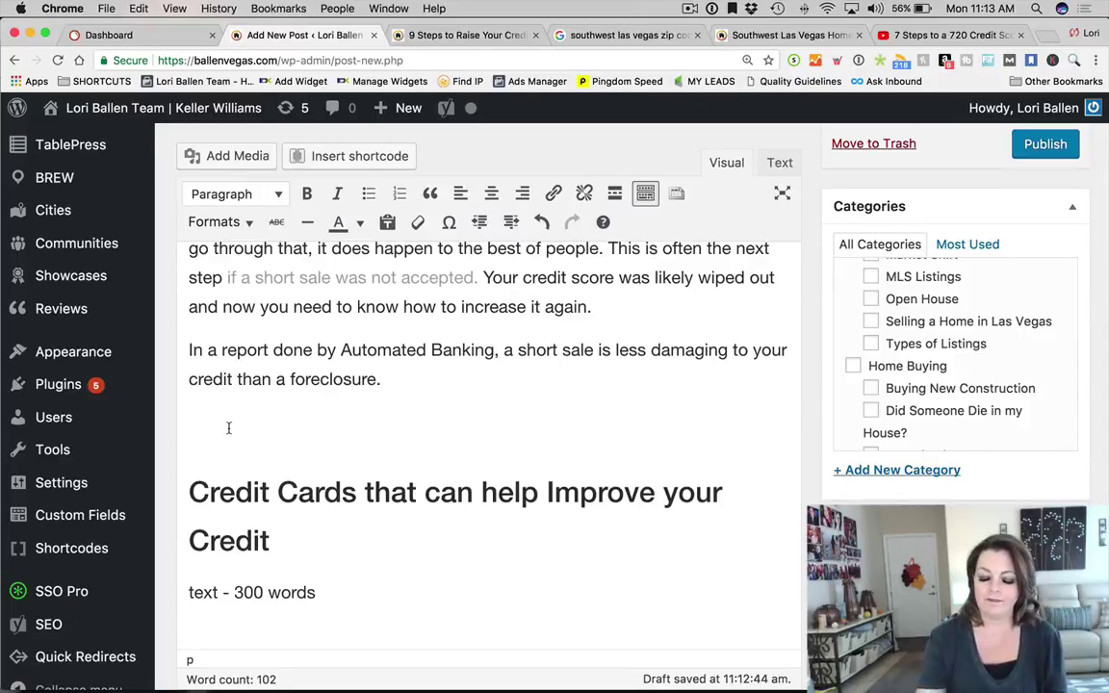
scroll(225, 426, "up", 2)
scroll(227, 425, "down", 1)
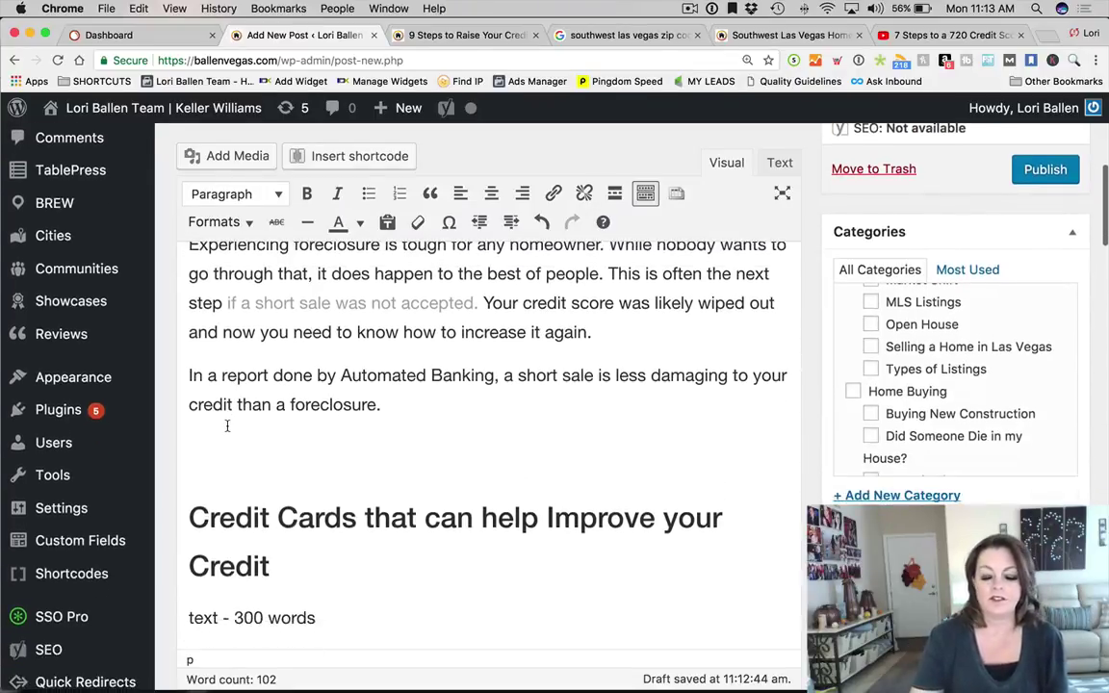
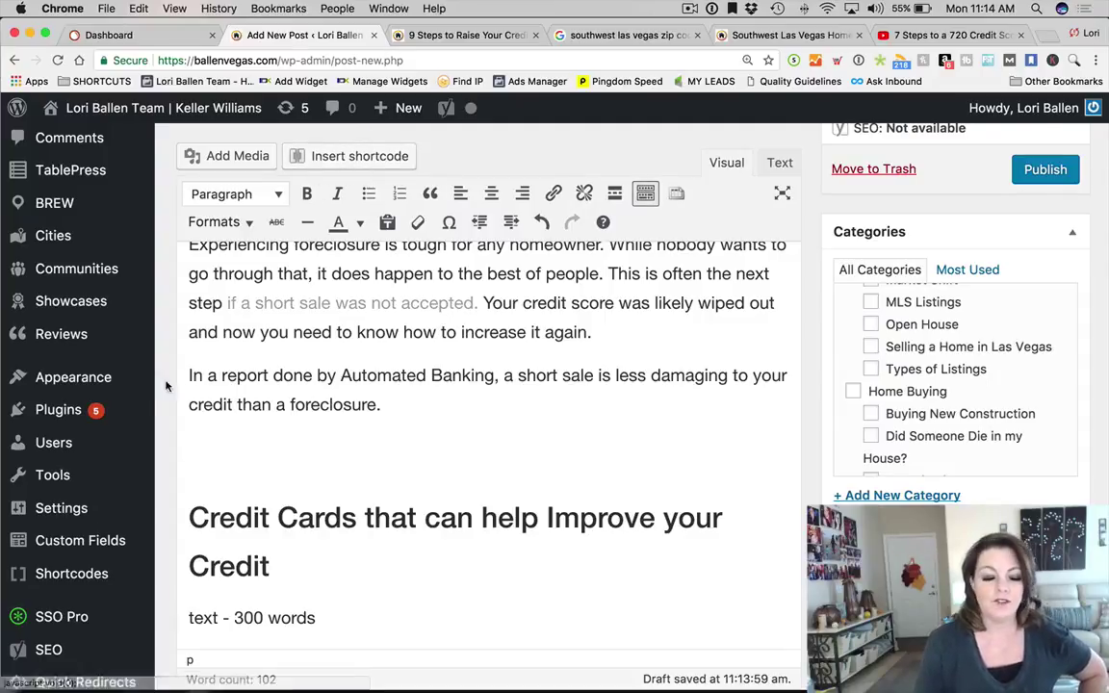
mouse_move(94, 410)
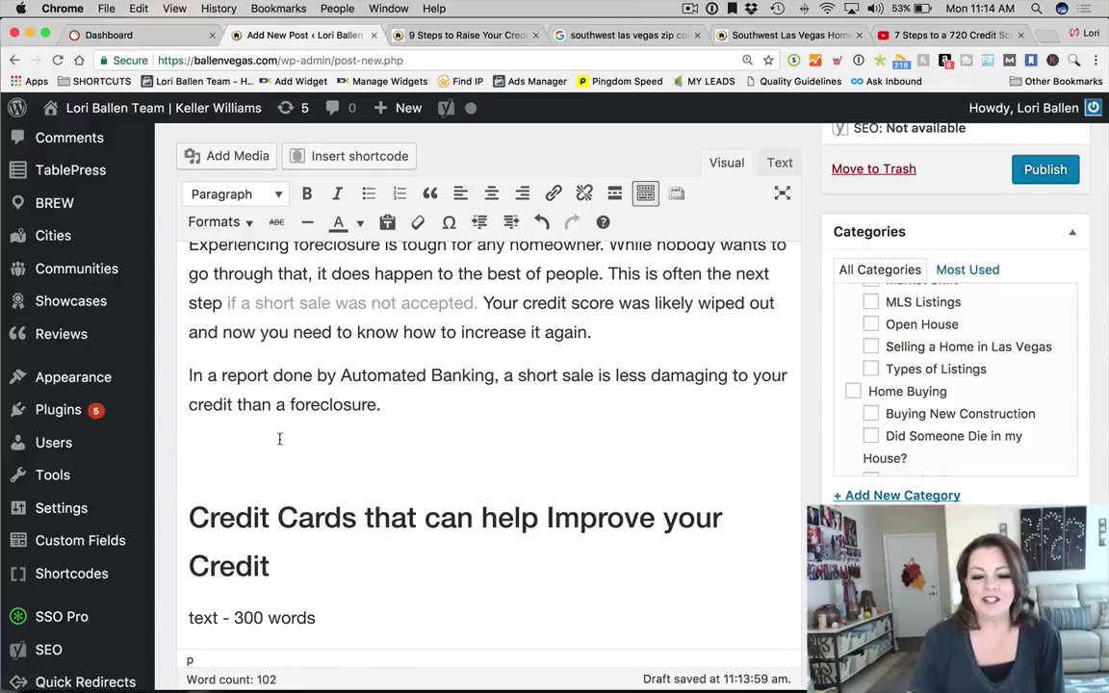
Insert a Divider shortcode above the "Credit Cards that can help Improve your Credit" heading, with a "Go to top" link and Default style
left_click(350, 159)
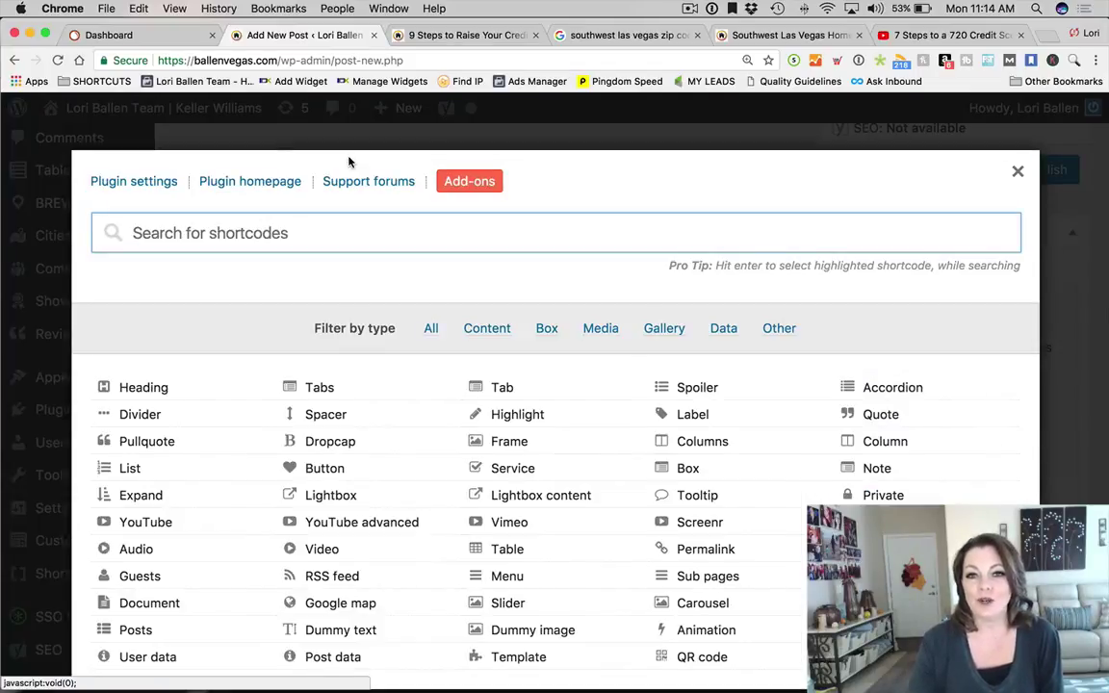
left_click(130, 416)
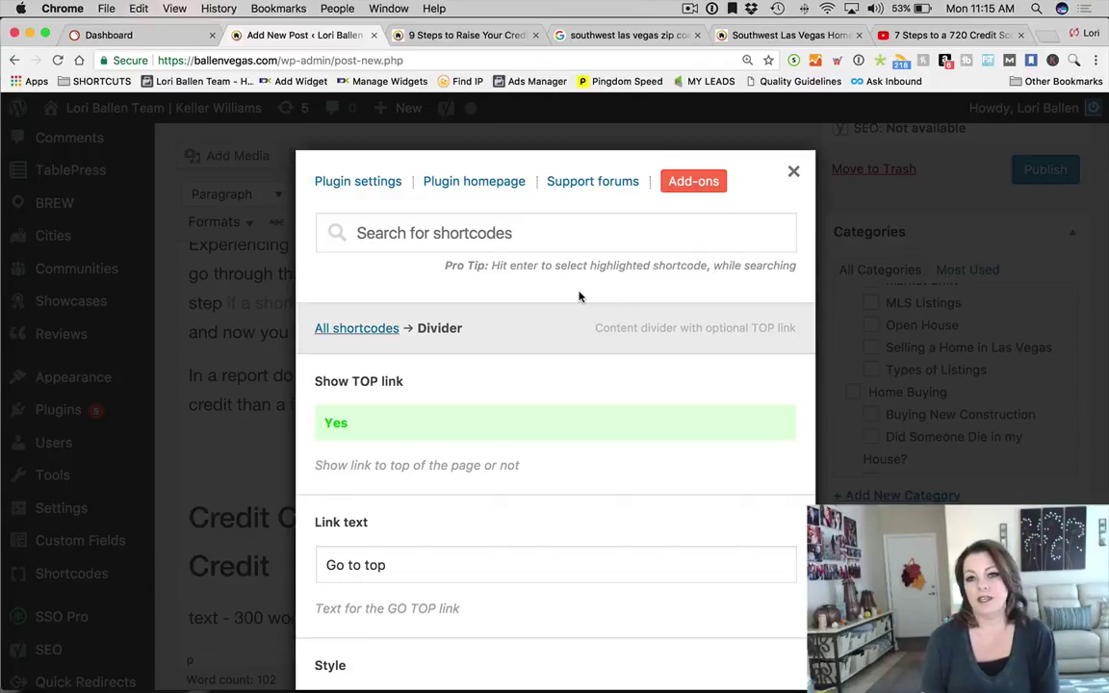
scroll(572, 302, "down", 5)
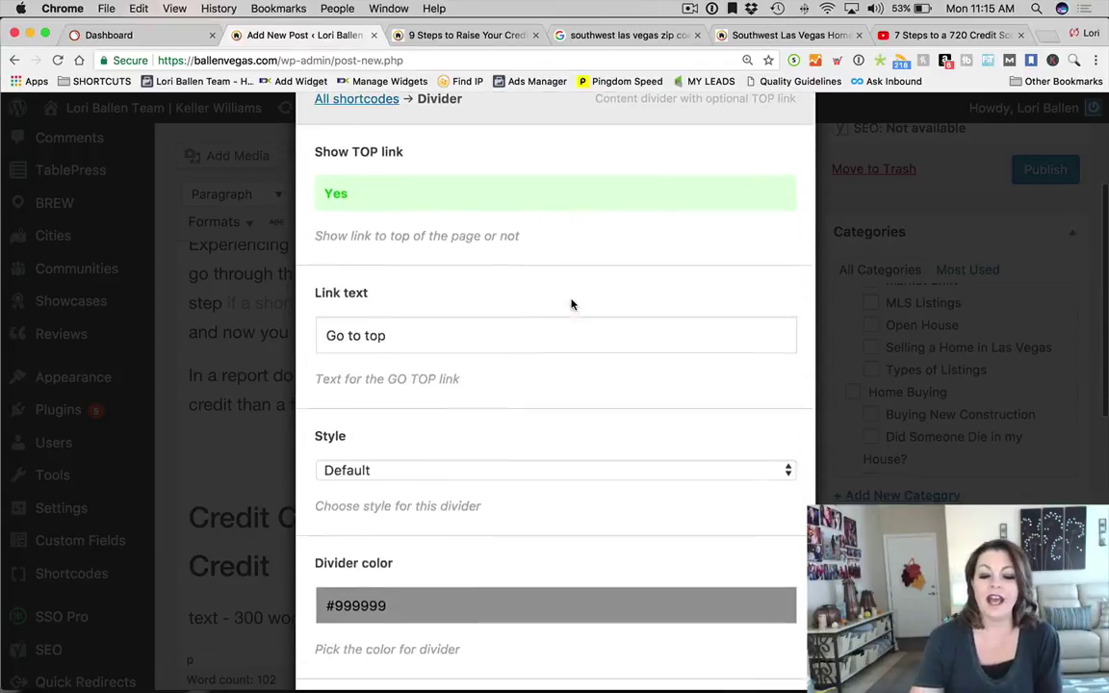
left_click_drag(434, 290, 277, 289)
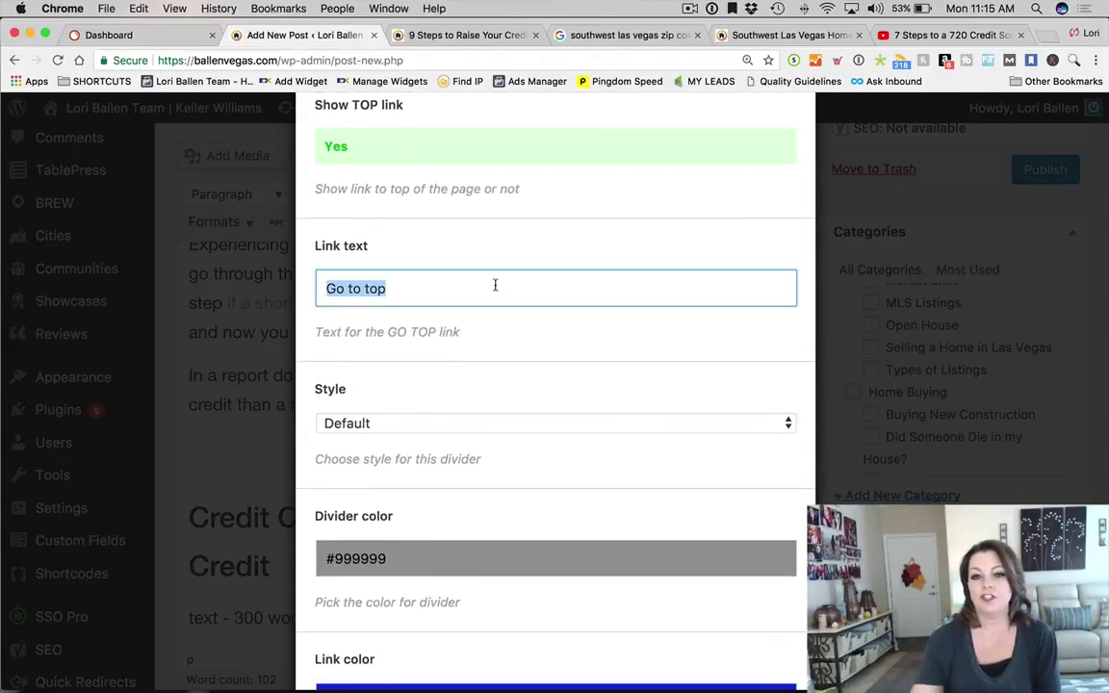
scroll(495, 285, "down", 4)
left_click(421, 234)
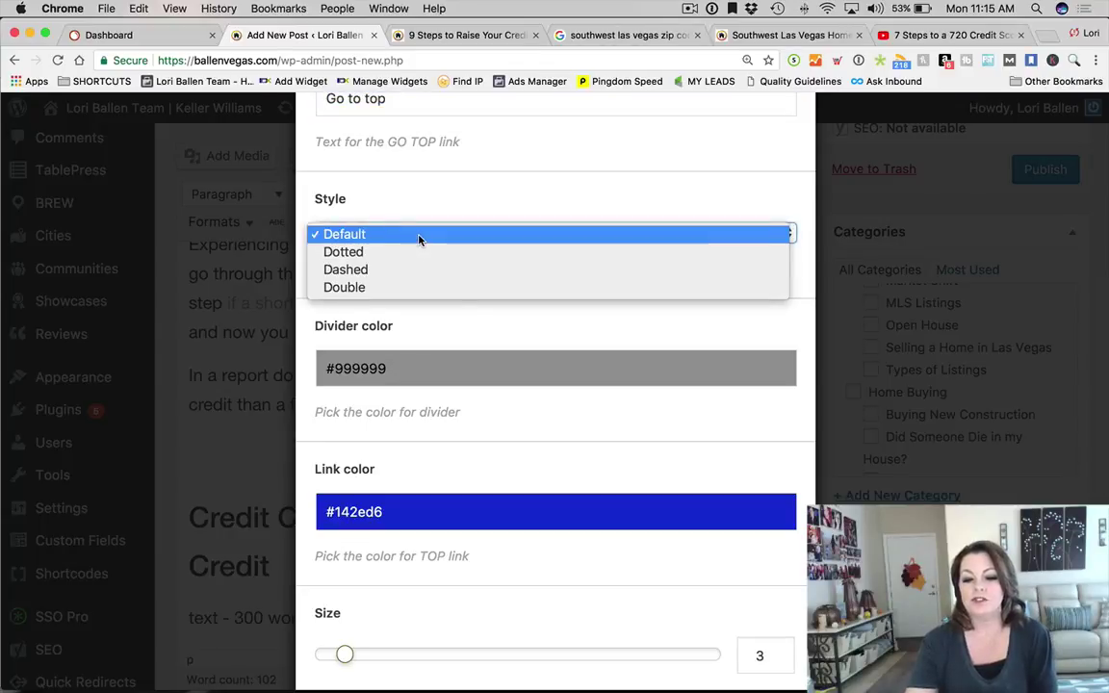
left_click(419, 237)
left_click(419, 237)
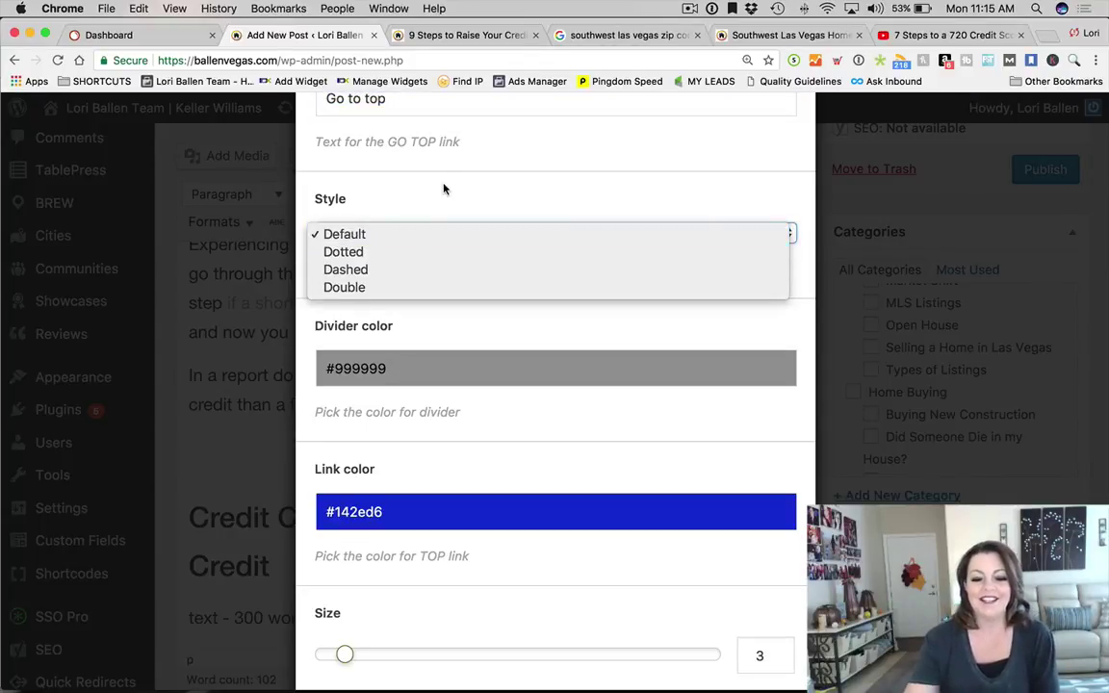
left_click(405, 236)
scroll(470, 318, "down", 5)
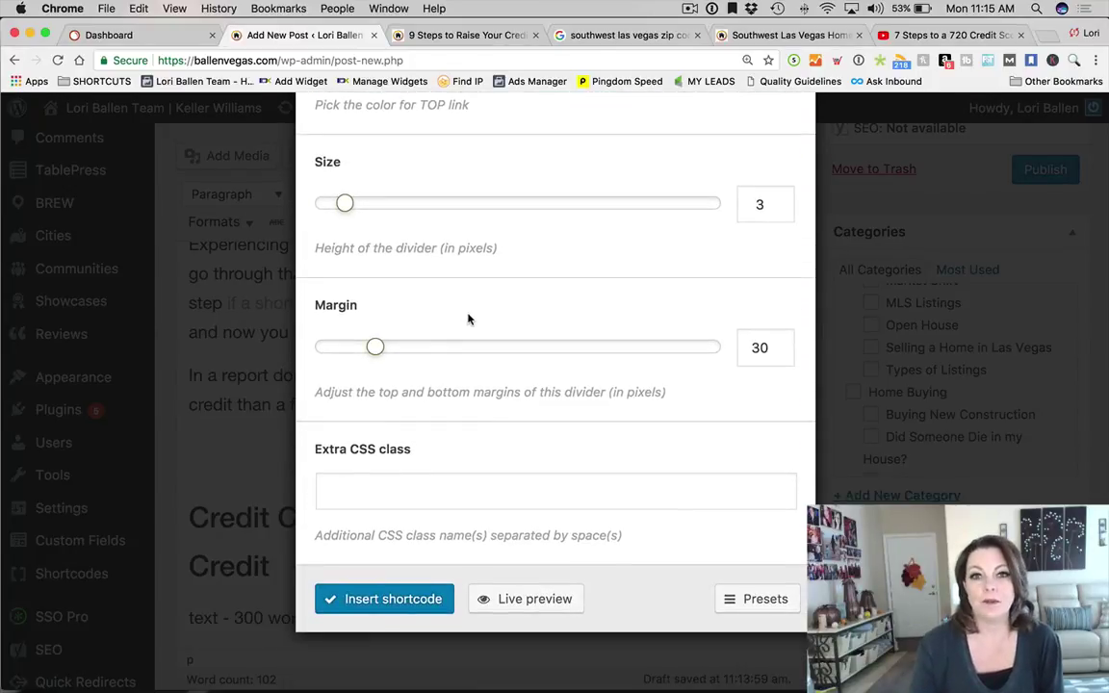
left_click(388, 602)
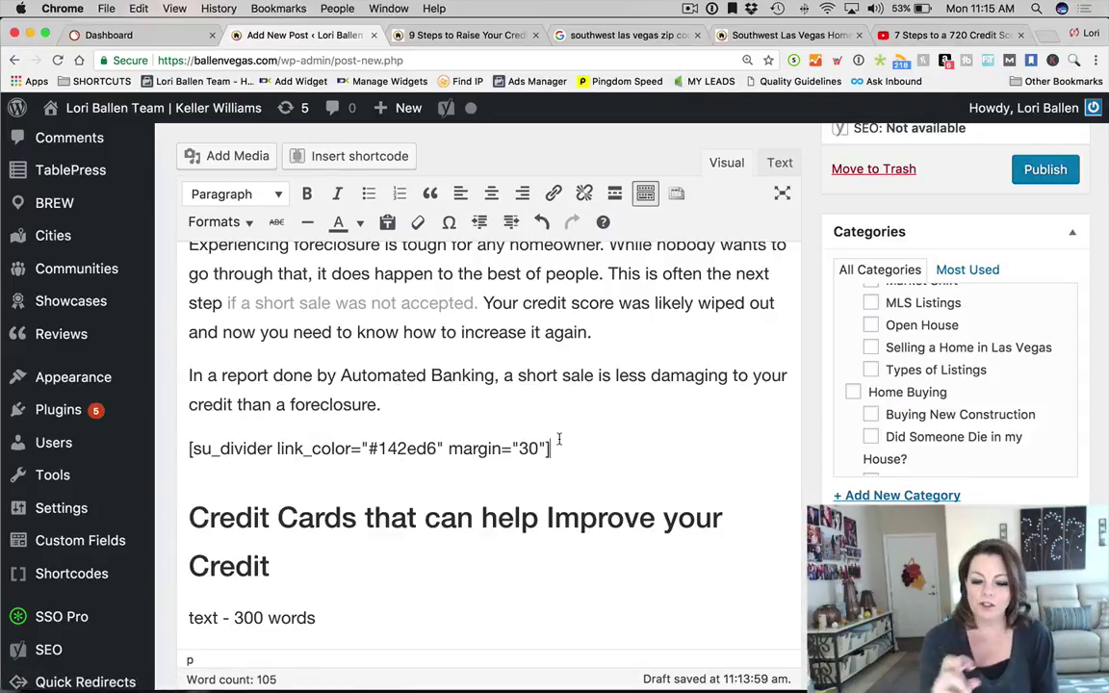
left_click_drag(558, 440, 183, 449)
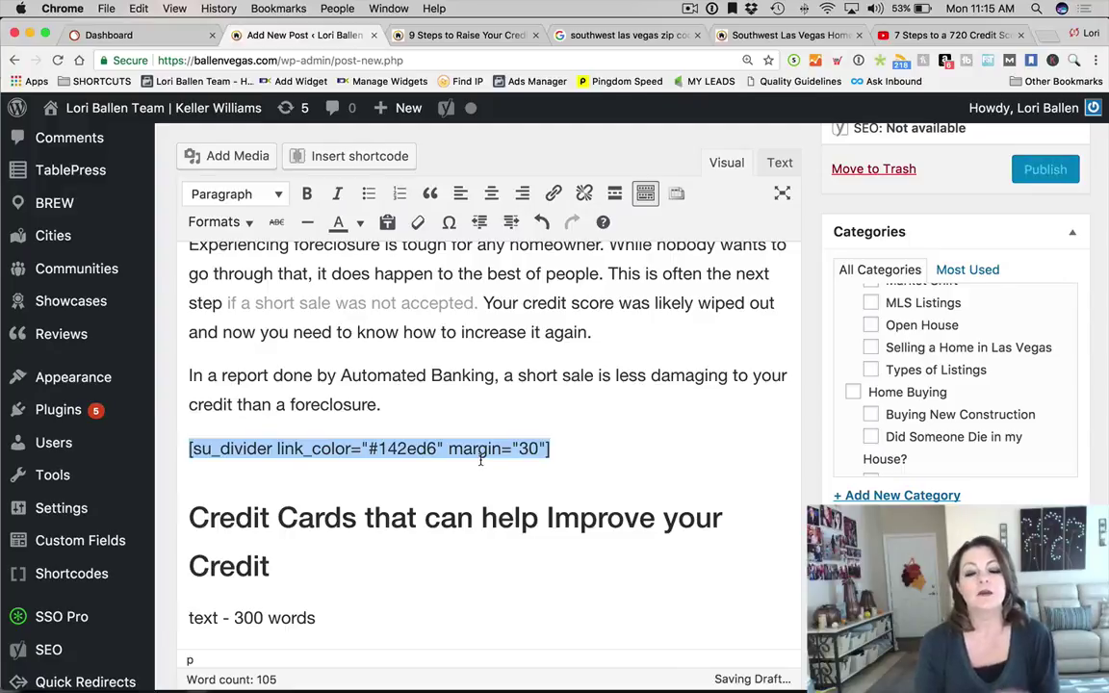
Preview the draft post, test the divider's "Go to top" link, and examine the divider between the foreclosure and credit card sections
scroll(967, 260, "up", 5)
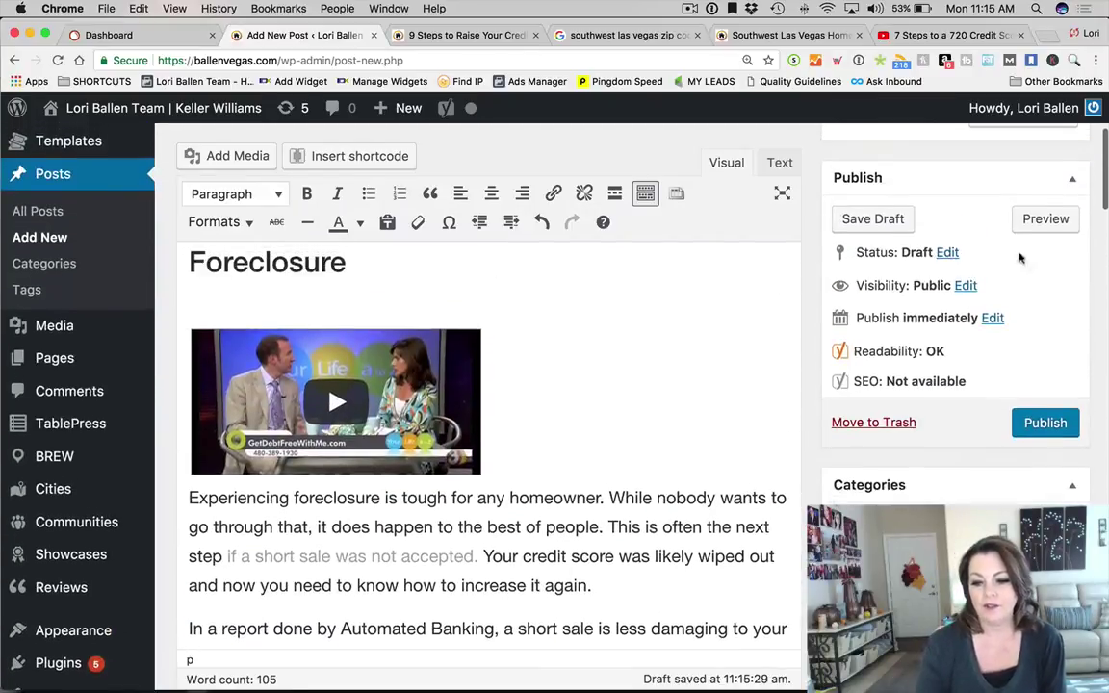
left_click(1041, 221)
left_click(424, 35)
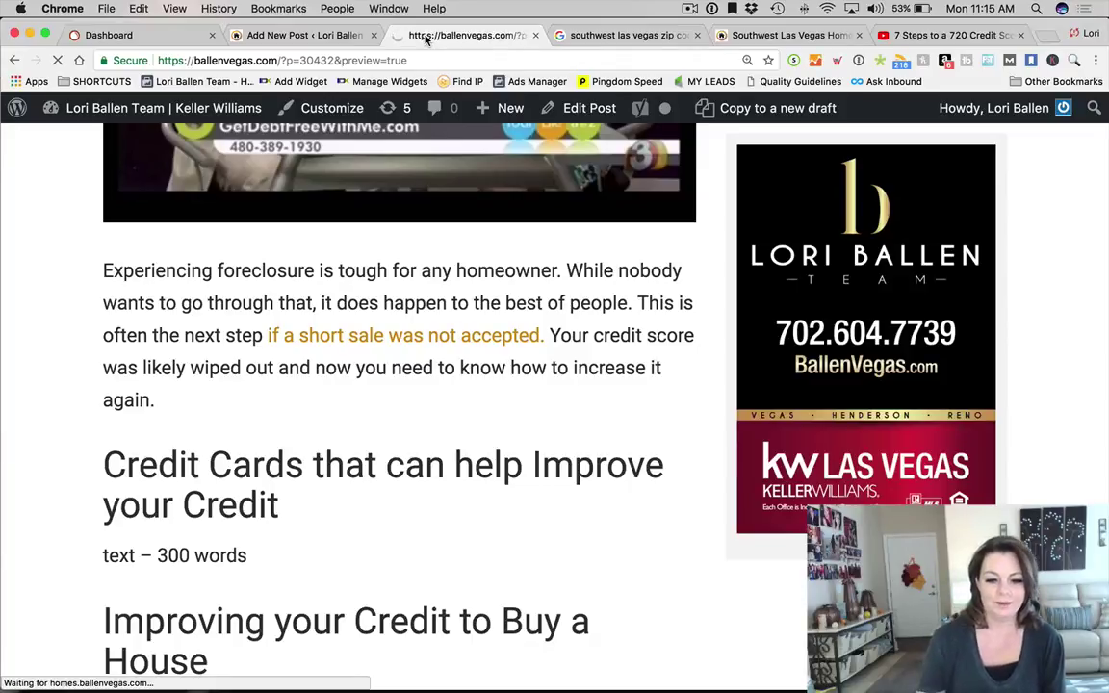
scroll(517, 366, "down", 15)
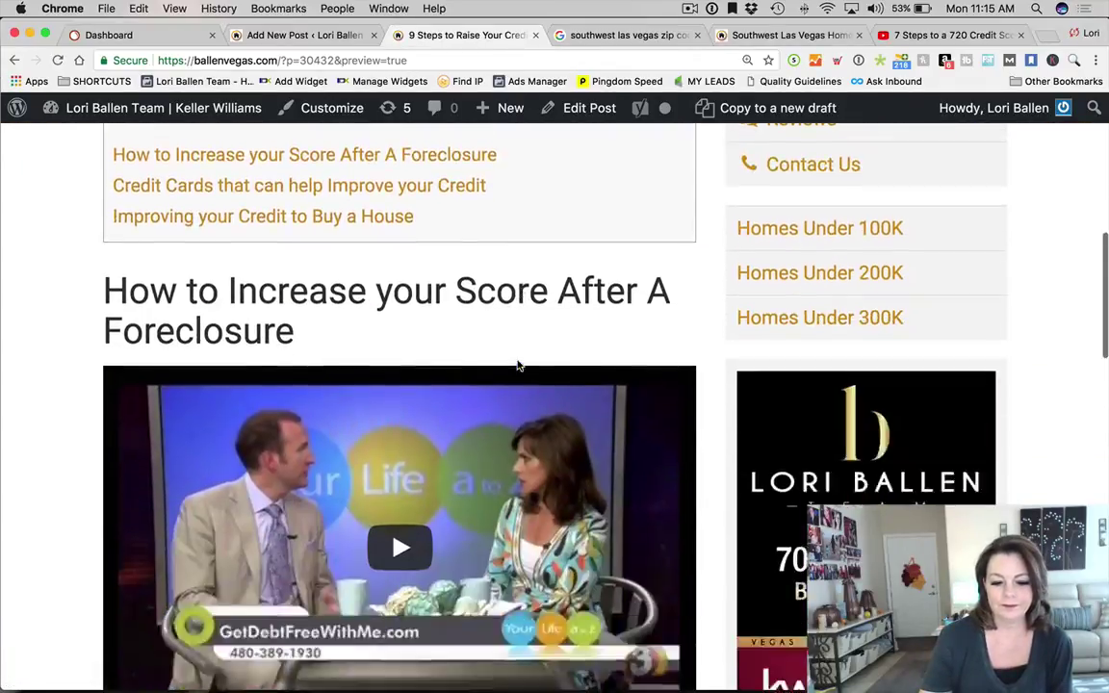
scroll(517, 364, "down", 4)
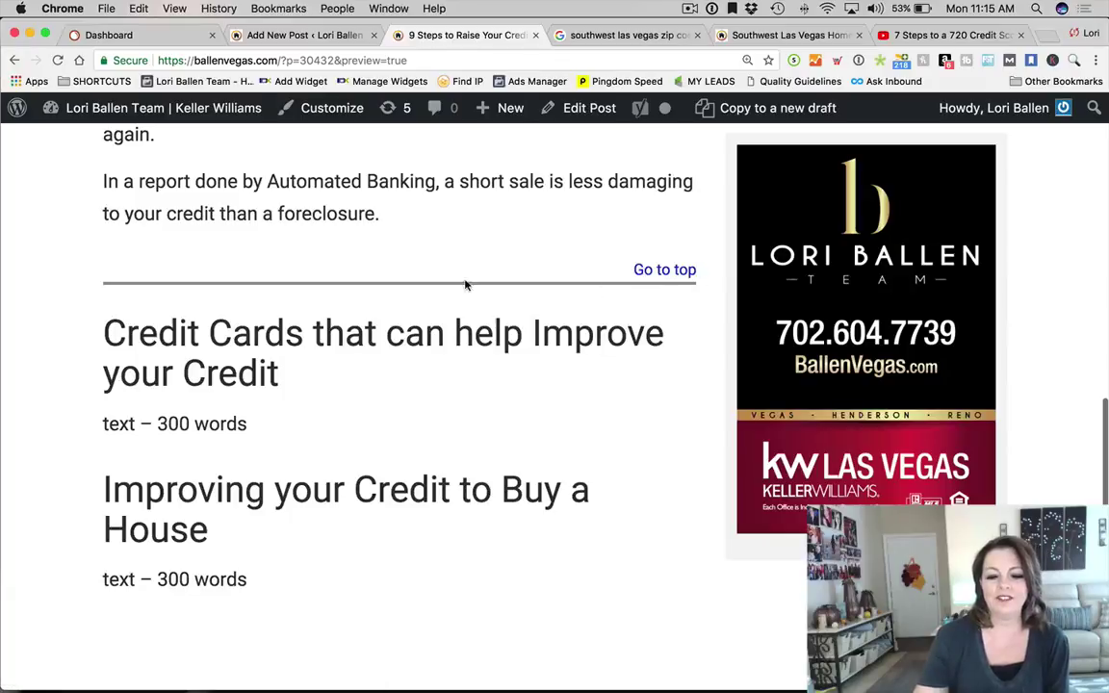
left_click(664, 271)
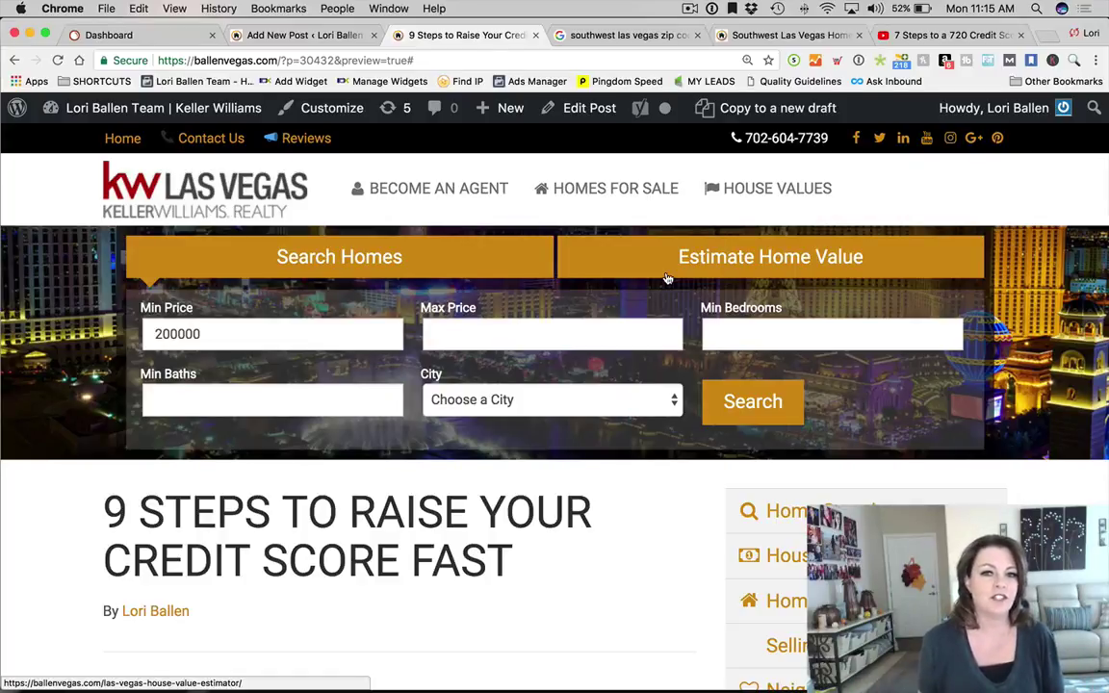
scroll(666, 278, "down", 15)
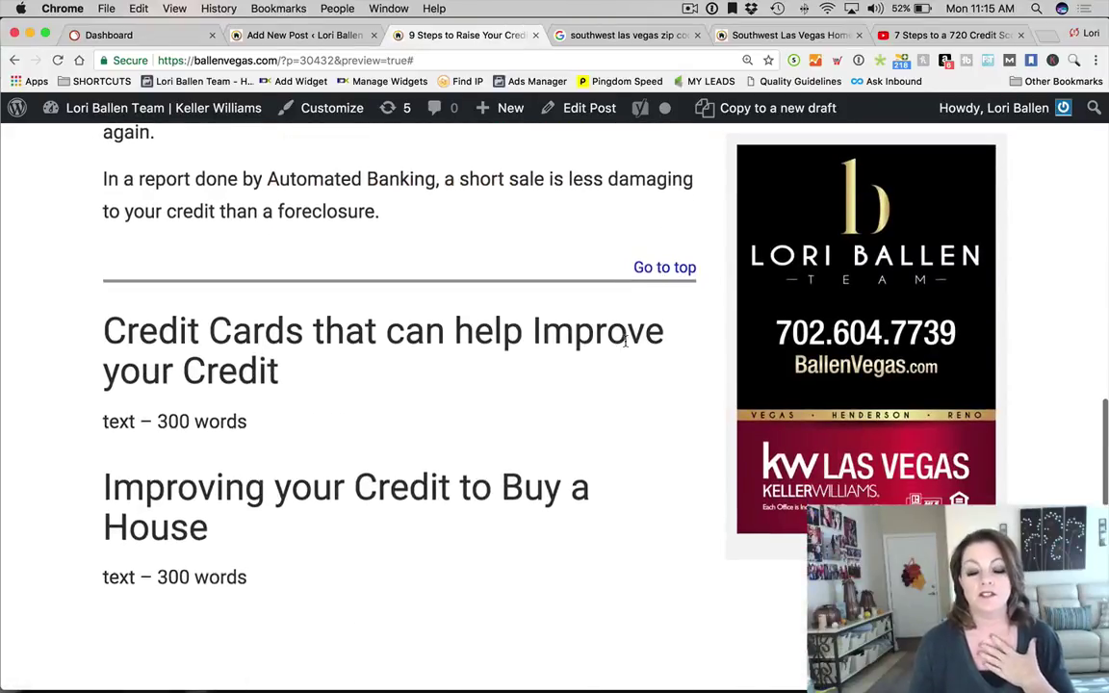
scroll(625, 345, "down", 2)
scroll(621, 347, "up", 3)
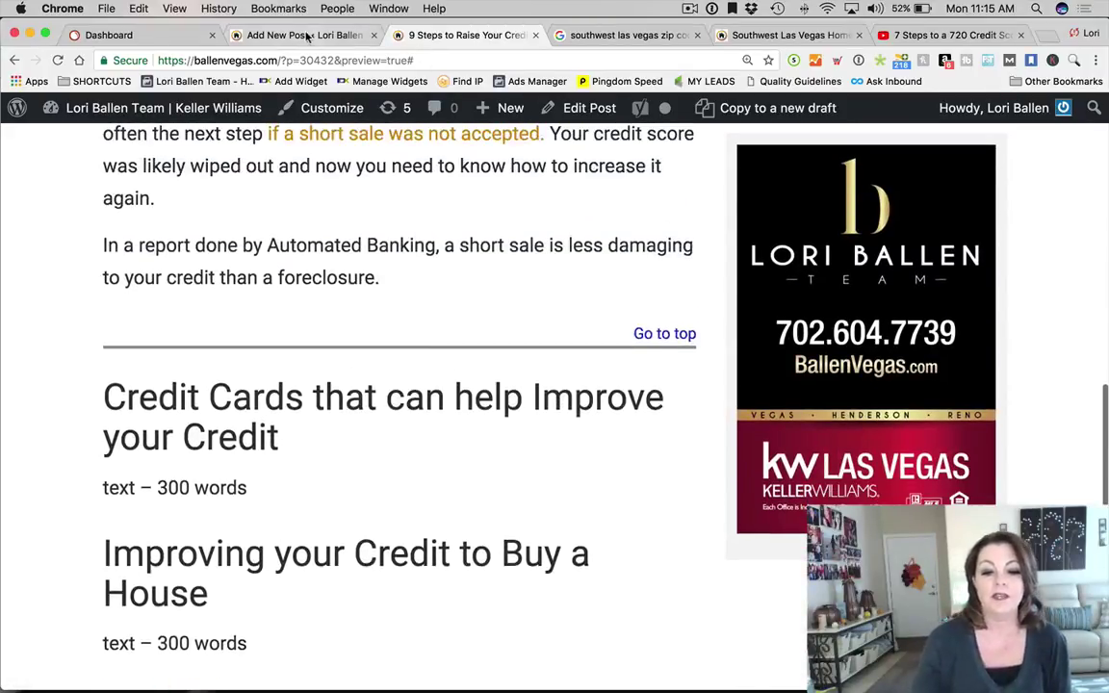
Return to the post editor and review the foreclosure section down to the divider shortcode
key("ctrl+shift+Tab")
scroll(405, 359, "down", 3)
scroll(406, 360, "up", 10)
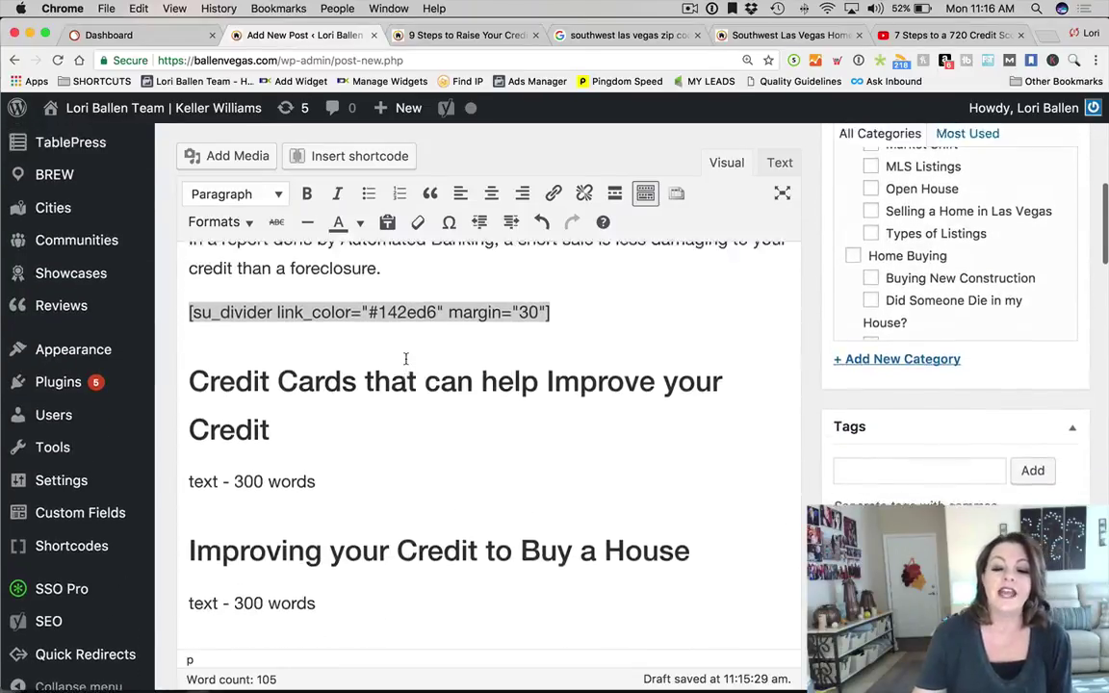
scroll(406, 359, "down", 5)
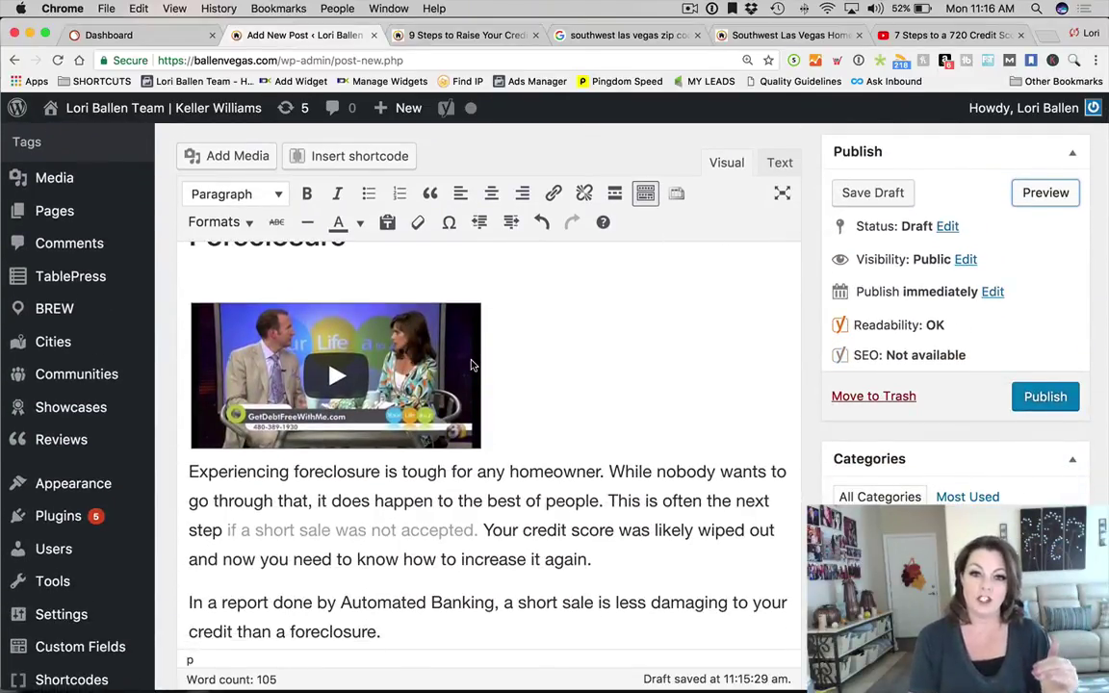
scroll(472, 364, "down", 3)
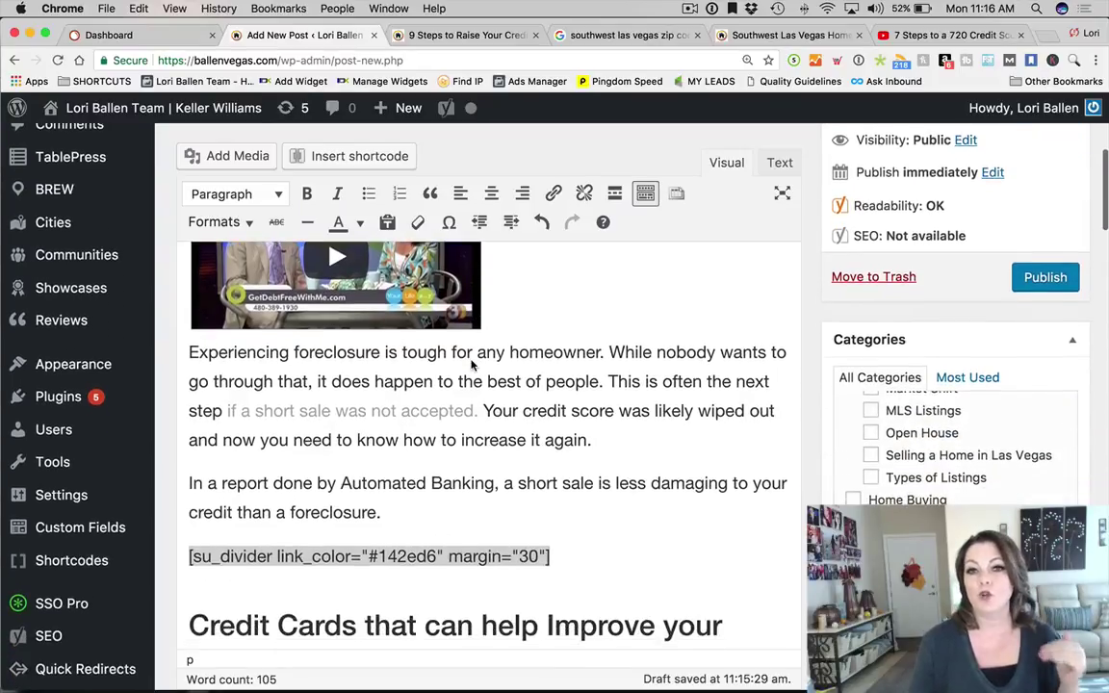
Add an empty paragraph above the "text - 300 words" placeholder under the "Credit Cards that can help Improve your Credit" heading
scroll(472, 364, "down", 10)
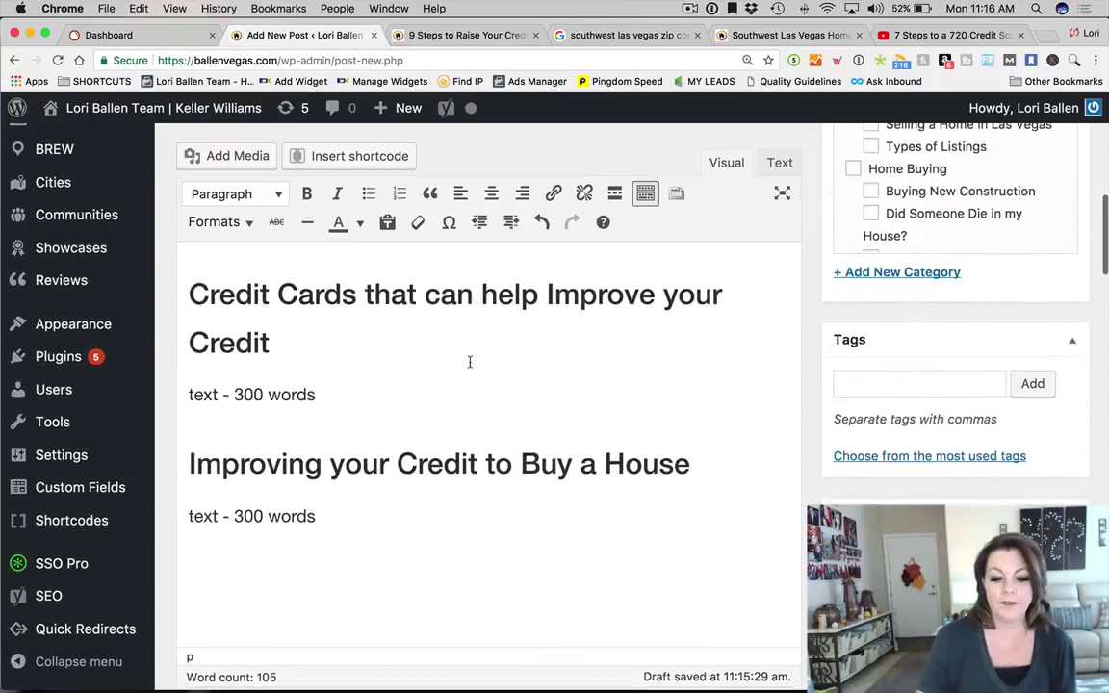
scroll(178, 355, "up", 2)
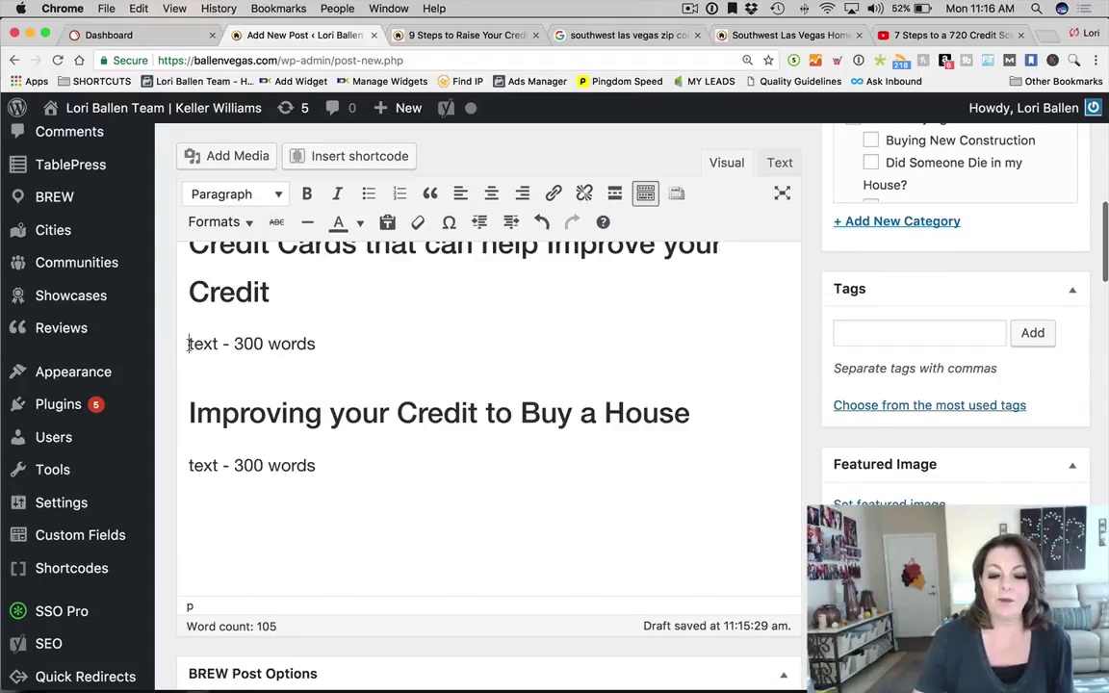
key("Return")
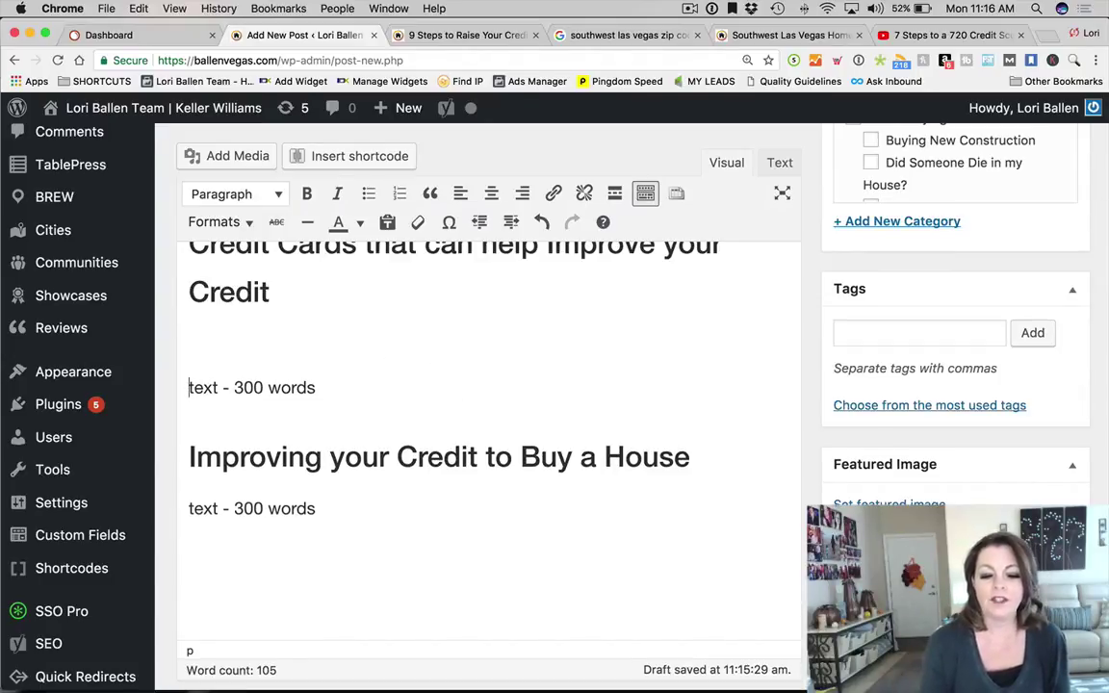
Search Google for "financing quotes" and open the "Finance Quotes - BrainyQuote" result
left_click(640, 33)
left_click(355, 60)
type("fin")
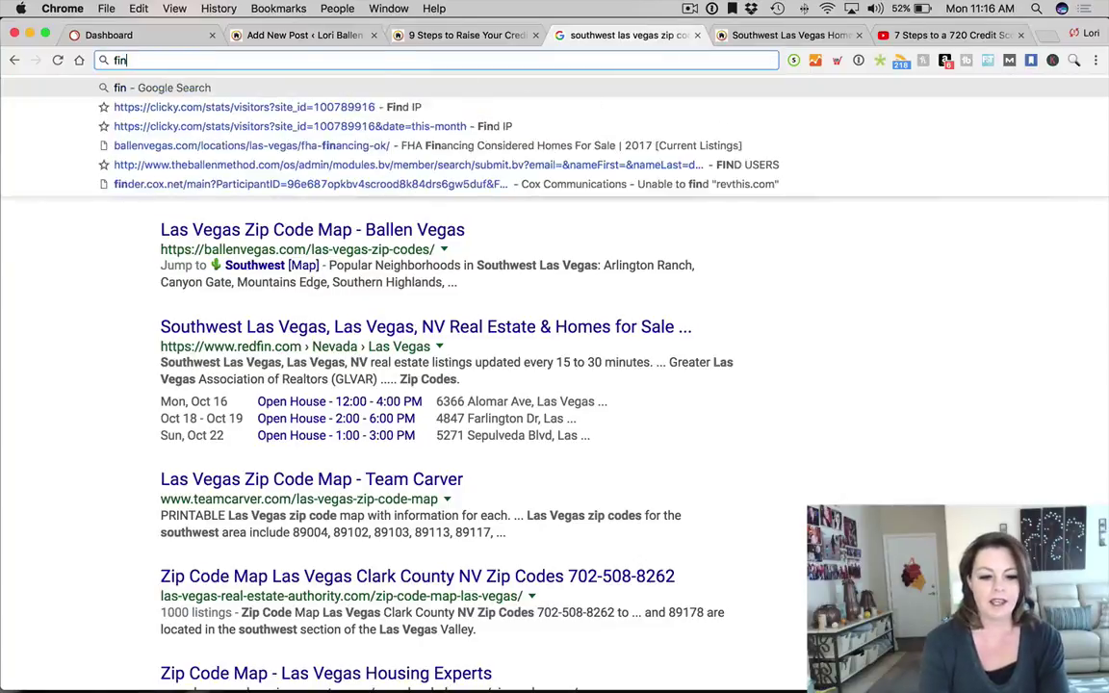
type("ancing quotes")
key("Return")
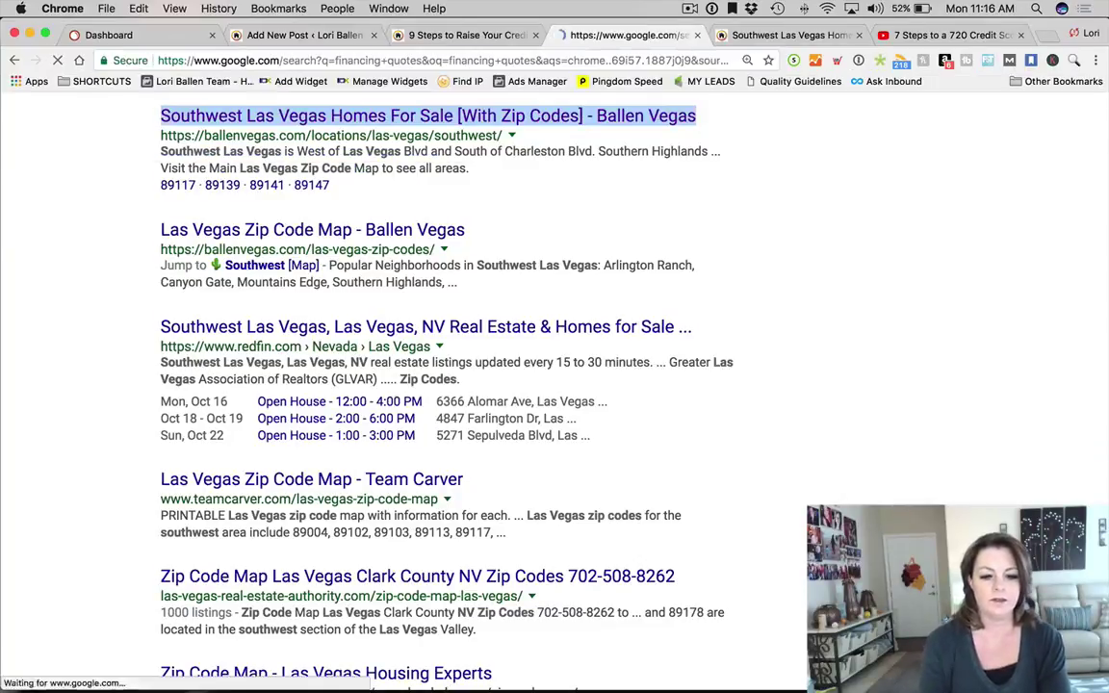
scroll(339, 389, "down", 3)
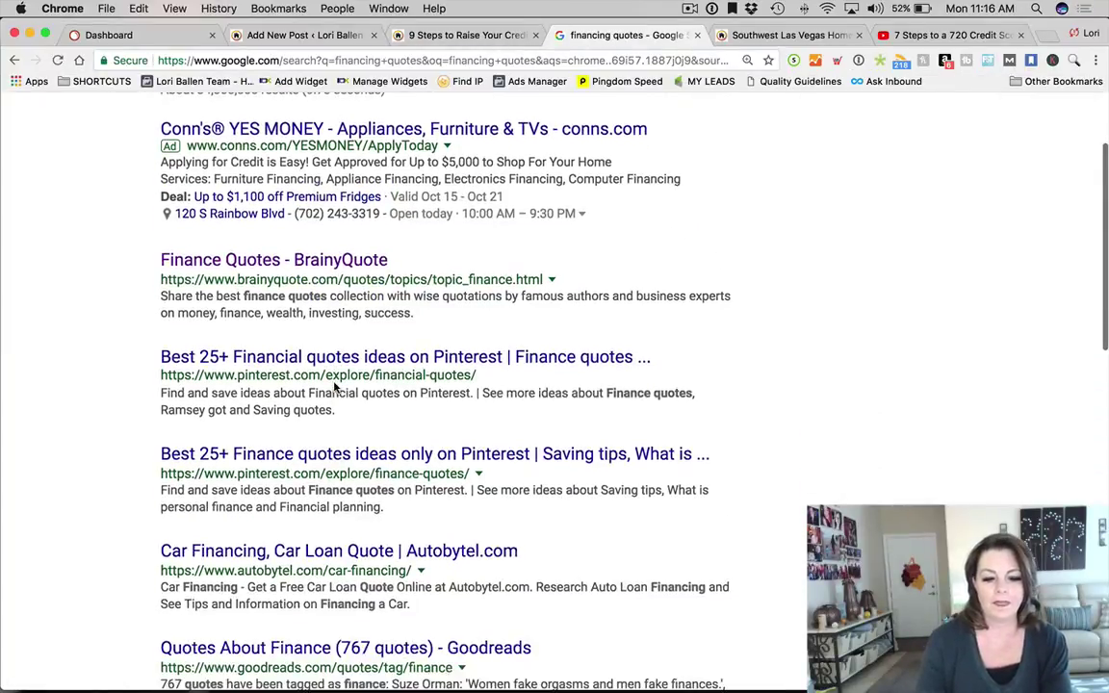
left_click(297, 254)
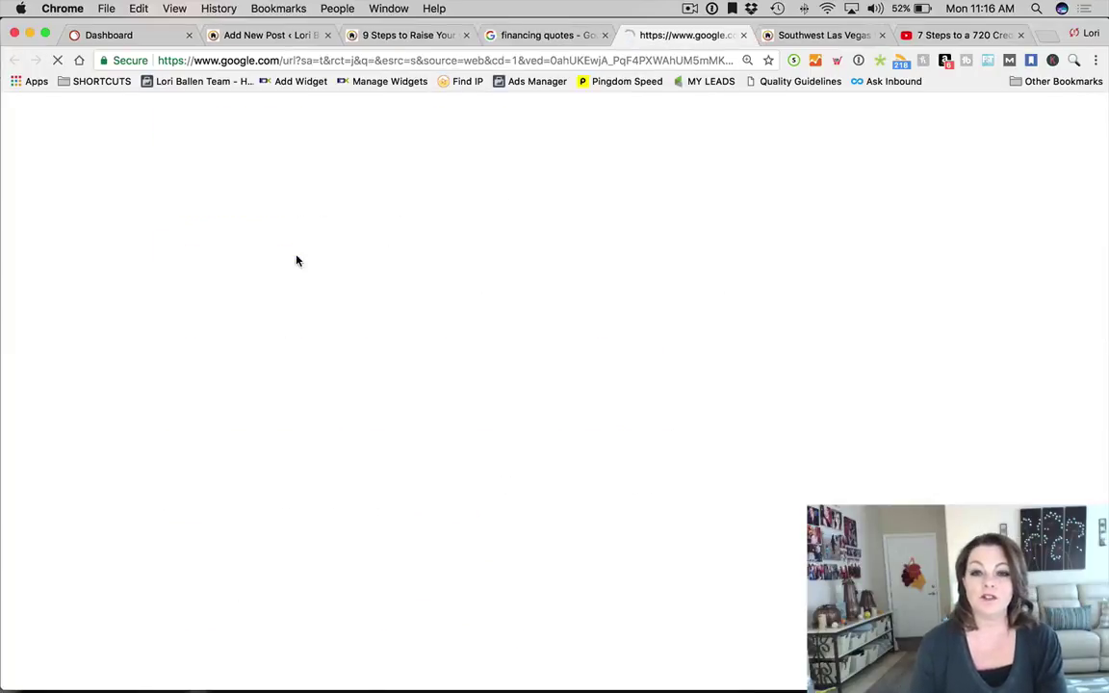
Look through the BrainyQuote finance quotes for one about budgeting that suits the credit card section
scroll(567, 395, "down", 5)
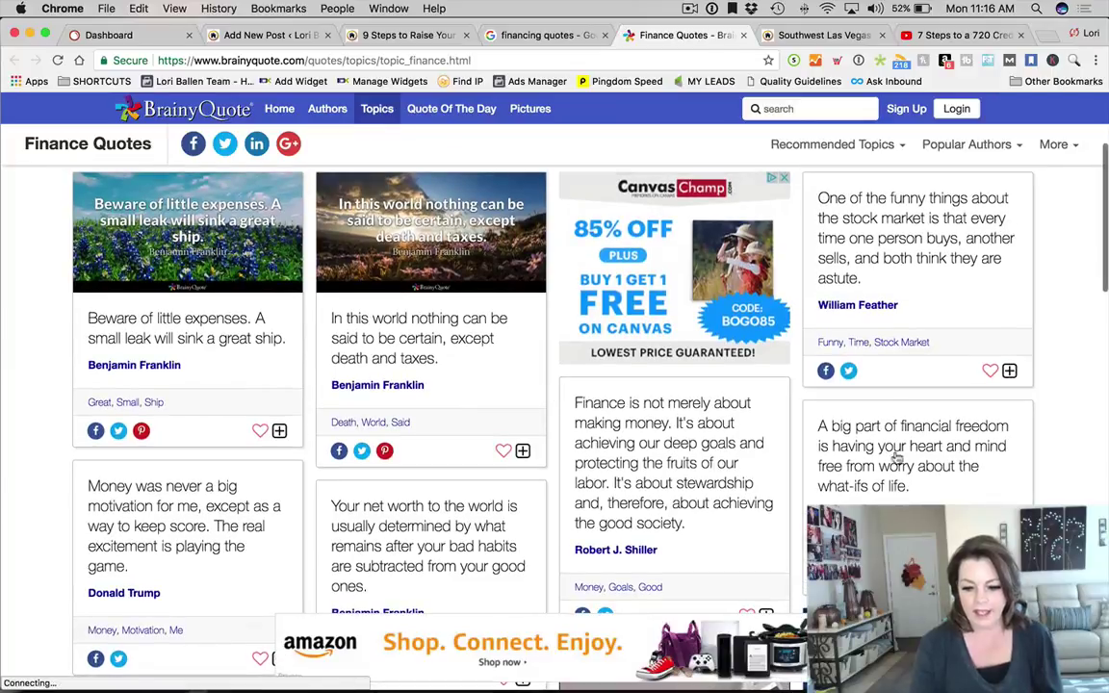
scroll(727, 383, "down", 2)
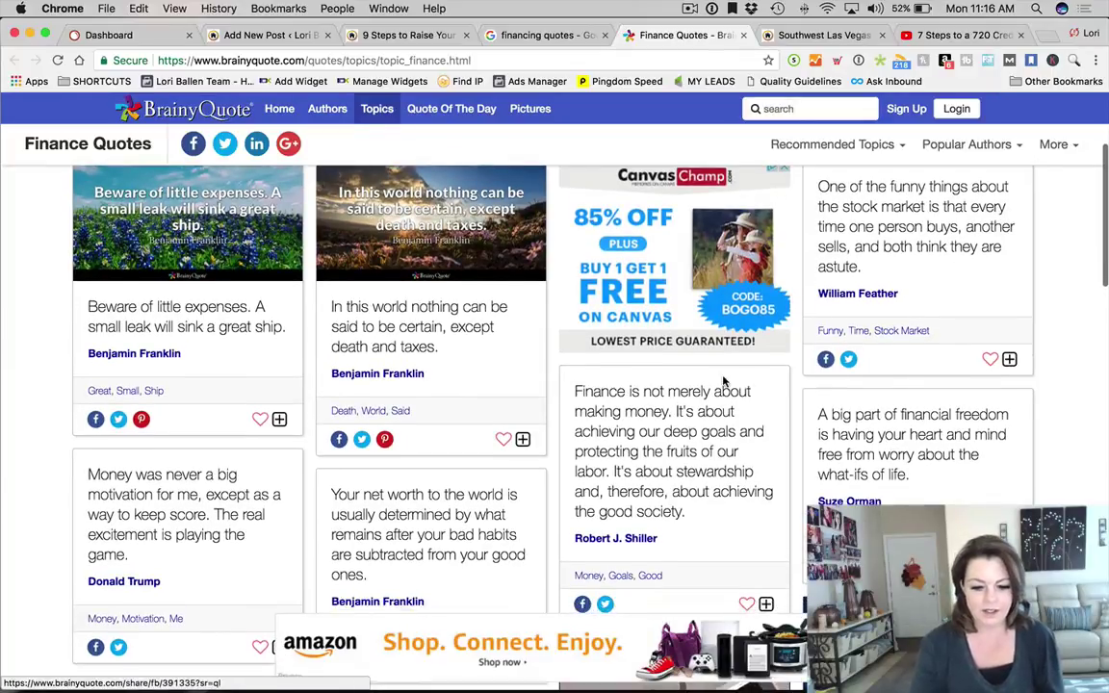
scroll(751, 429, "down", 2)
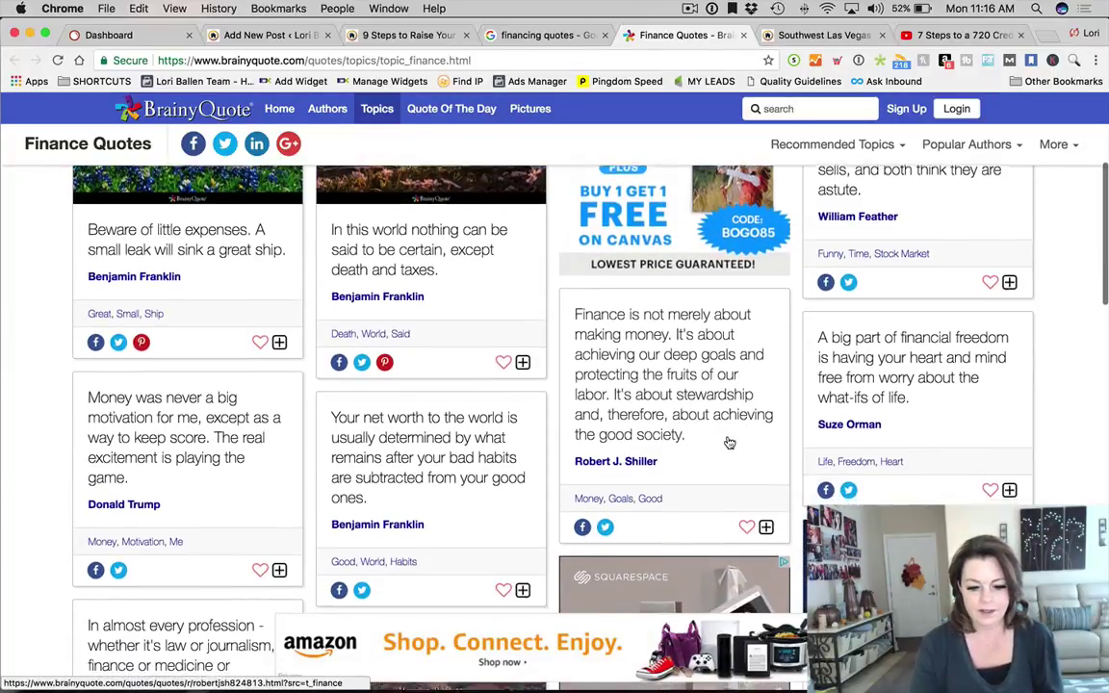
scroll(716, 442, "down", 2)
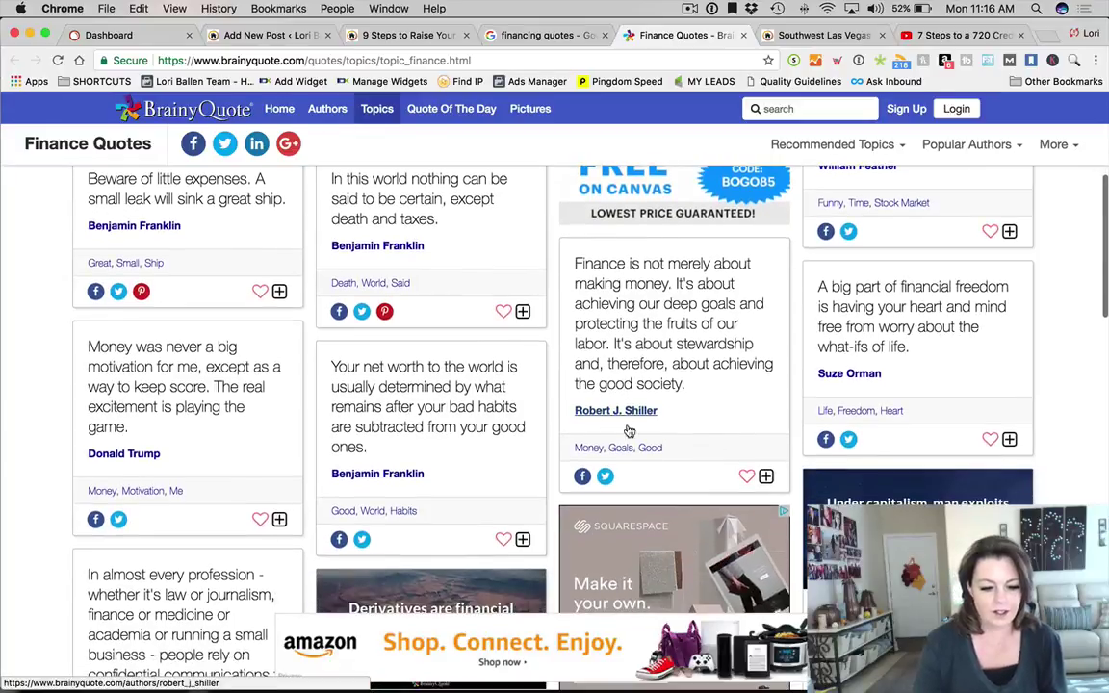
scroll(727, 411, "up", 2)
scroll(722, 408, "down", 1)
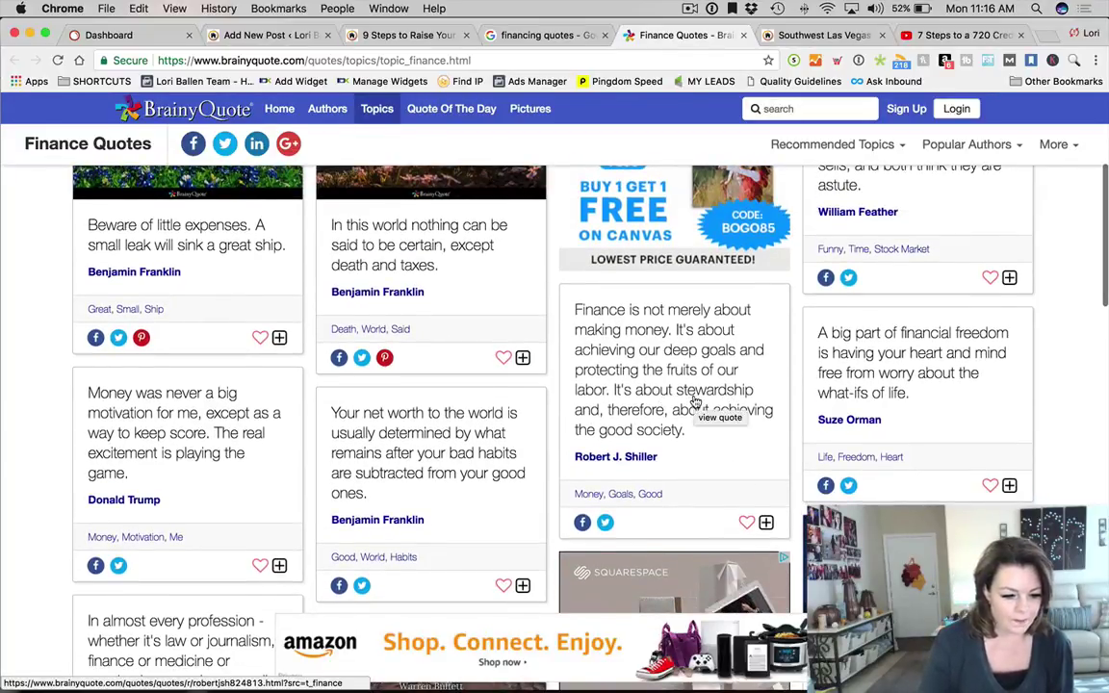
scroll(694, 405, "down", 2)
scroll(696, 401, "down", 2)
scroll(695, 401, "down", 5)
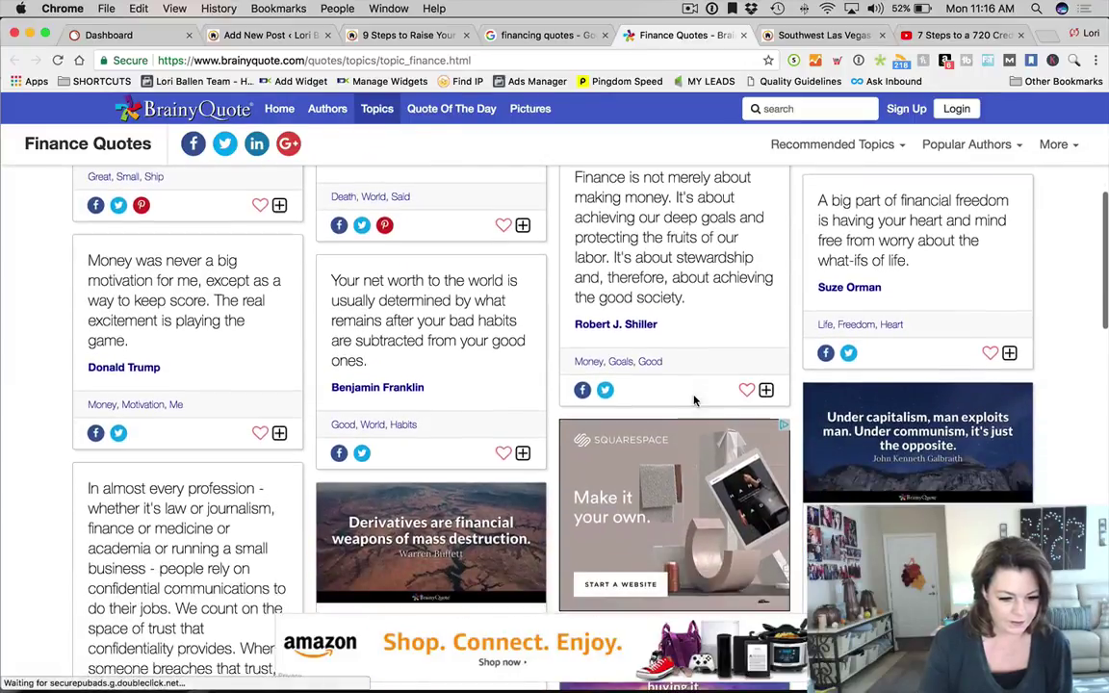
scroll(695, 401, "down", 10)
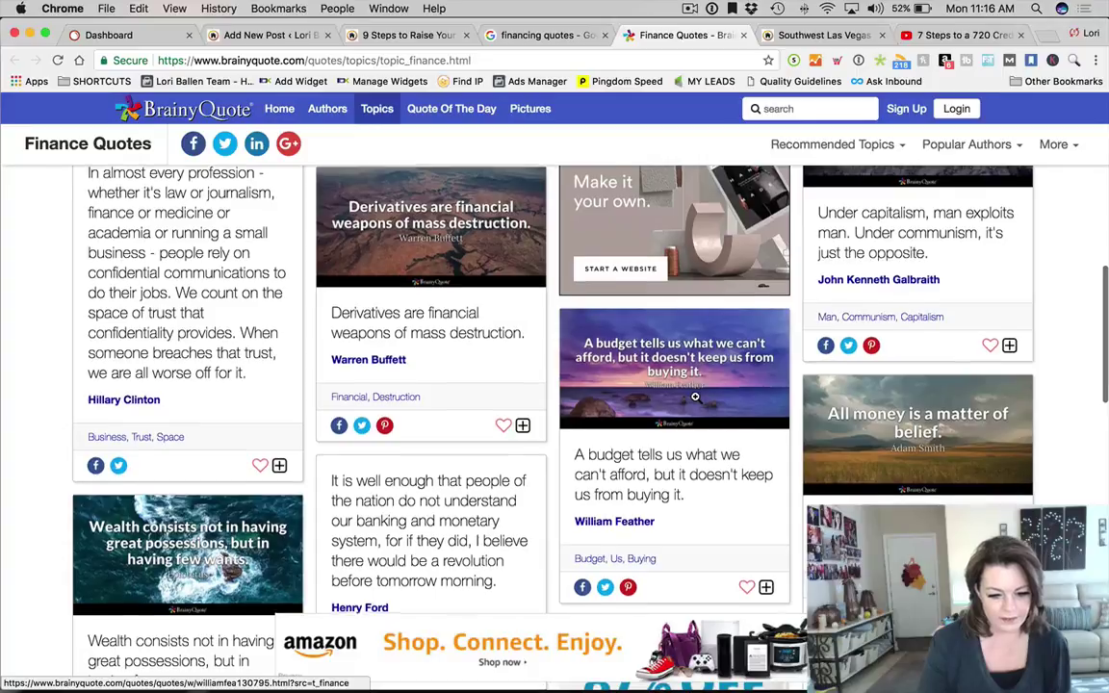
scroll(695, 398, "down", 3)
scroll(691, 404, "down", 5)
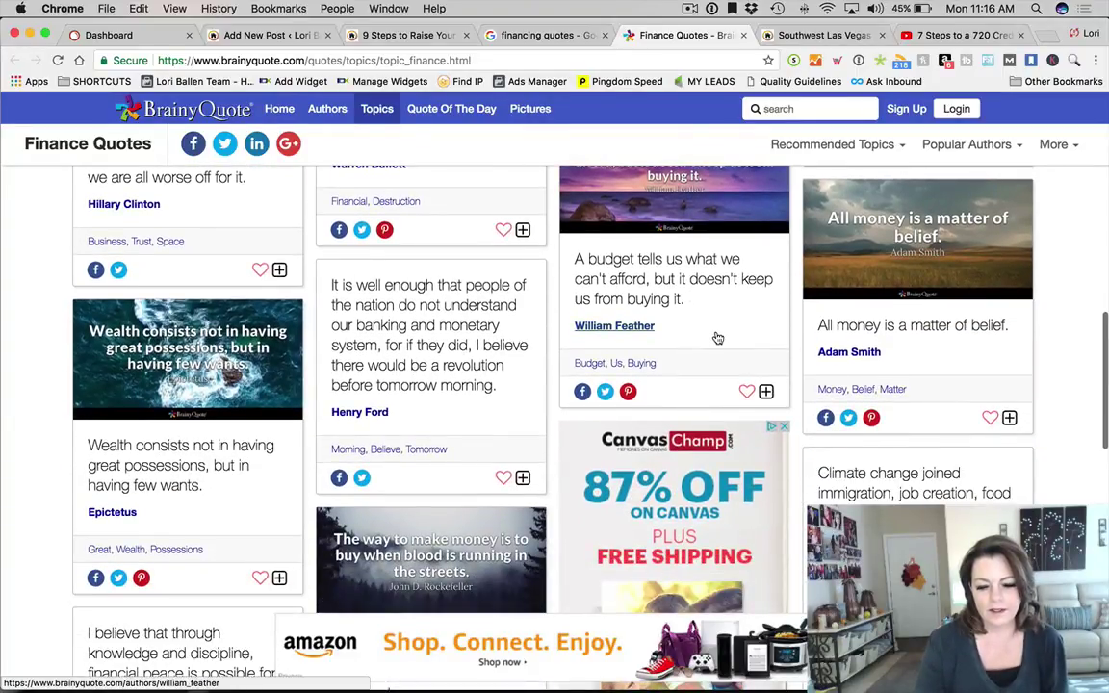
scroll(715, 337, "down", 1)
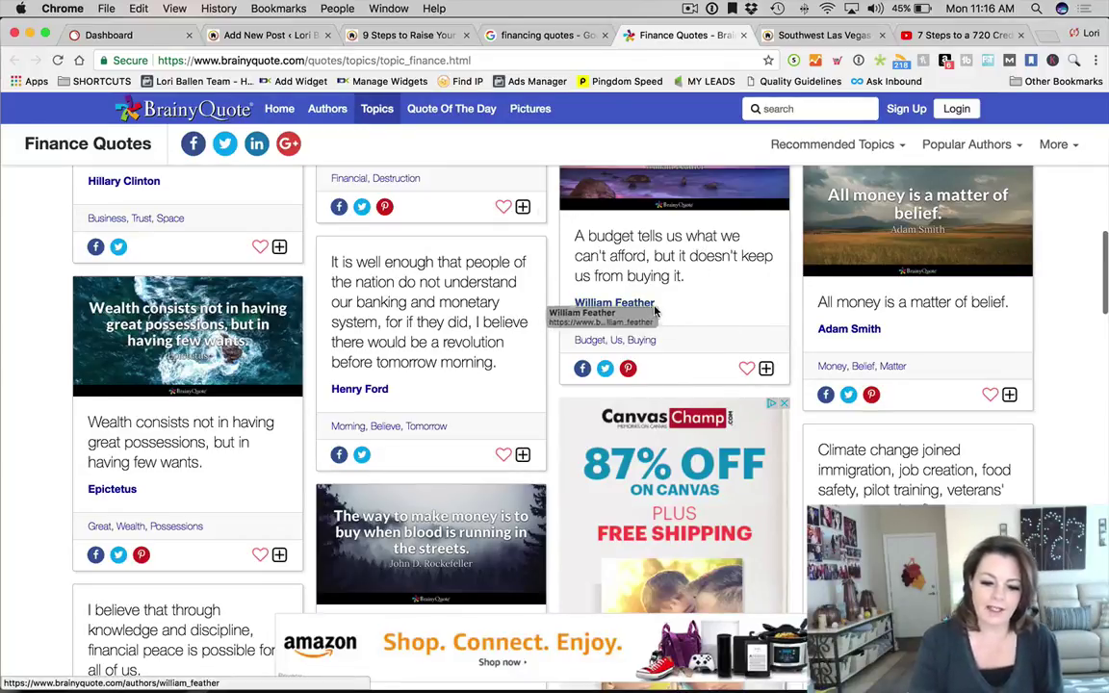
Copy William Feather's quote about what a budget tells us, including the author's name
left_click_drag(575, 234, 680, 308)
scroll(682, 314, "down", 1)
left_click(683, 316)
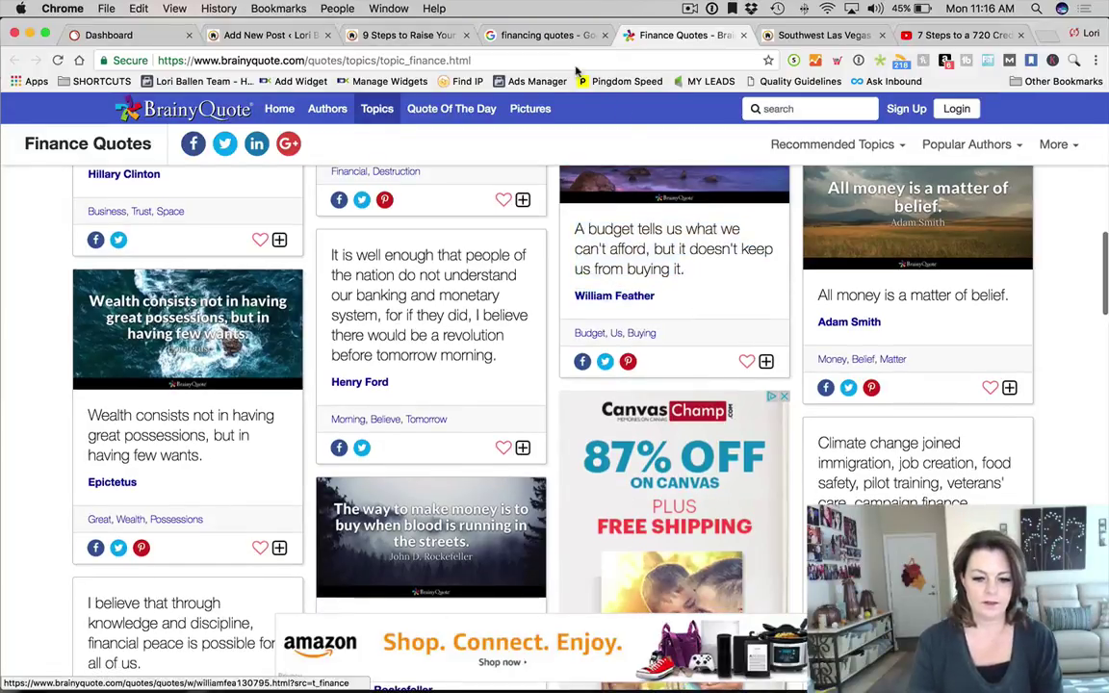
left_click_drag(575, 229, 664, 298)
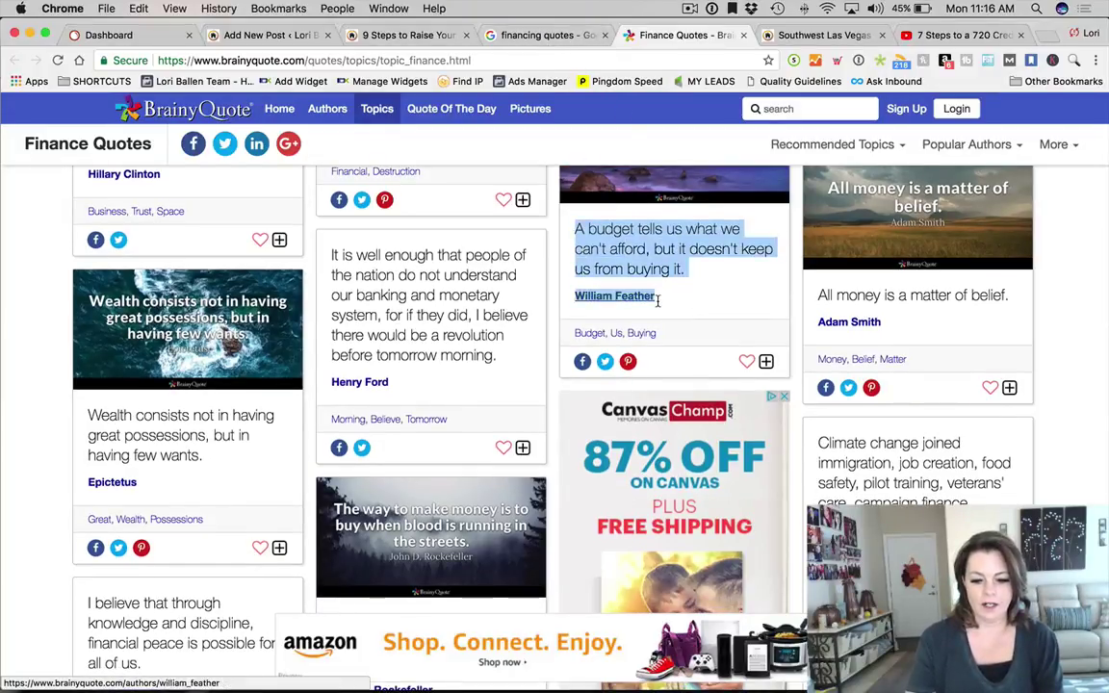
left_click(592, 270)
Paste the William Feather quote into the empty paragraph under the credit cards heading and delete its "Read more at" source line
left_click(403, 35)
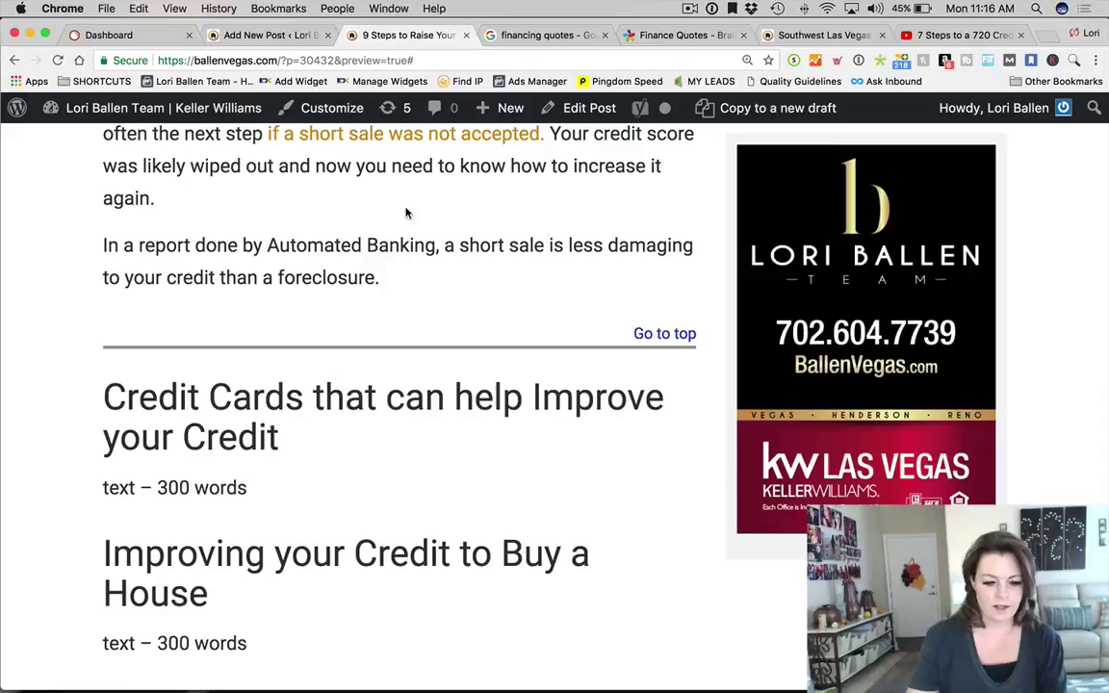
left_click(224, 37)
type("A budget tells us what we can't afford, but it doesn't keep us from buying it. William Feather Read more at: https://www.brainyquote.com/quotes/topics/topic_finance.html")
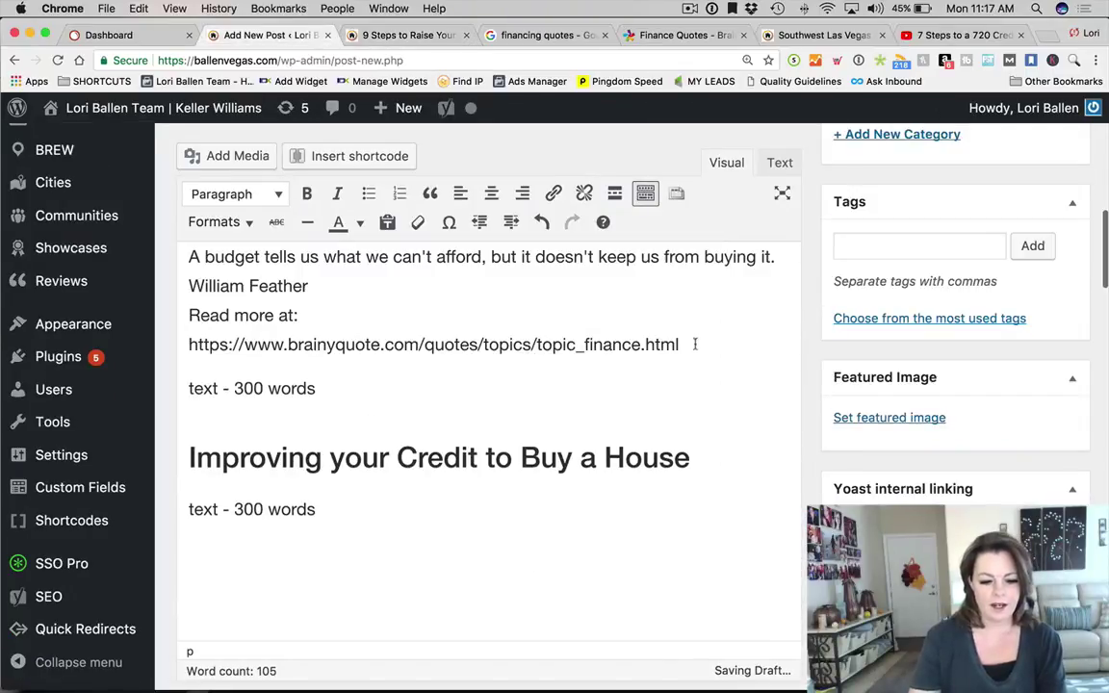
left_click_drag(694, 343, 188, 315)
key("BackSpace")
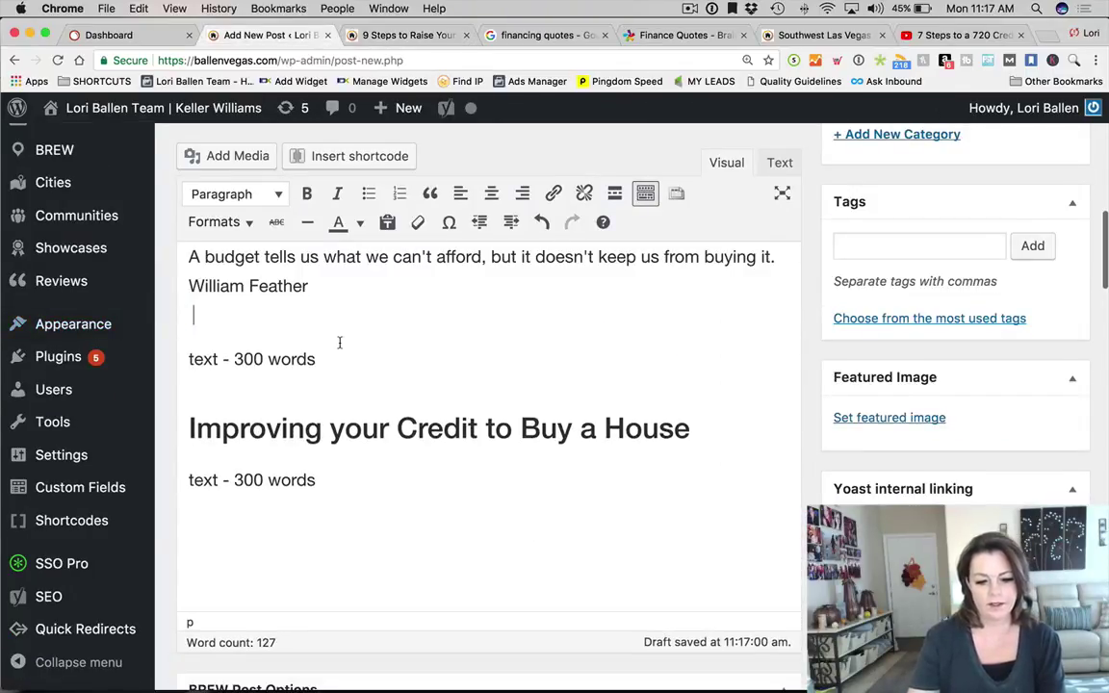
scroll(339, 342, "up", 3)
triple_click(192, 388)
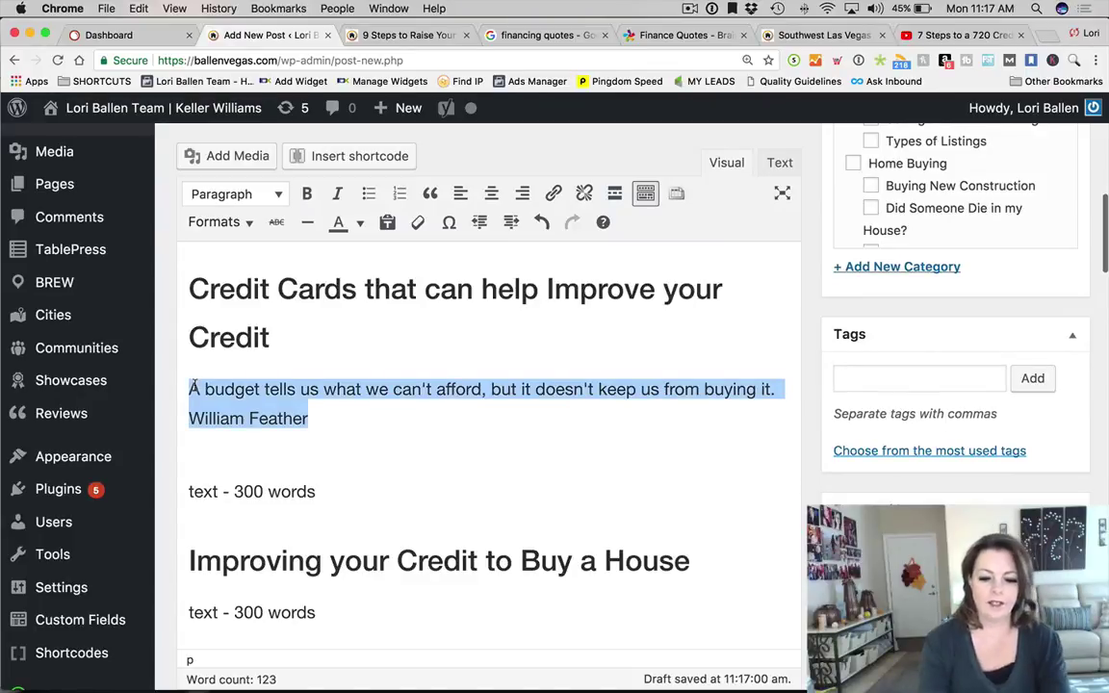
left_click(192, 389)
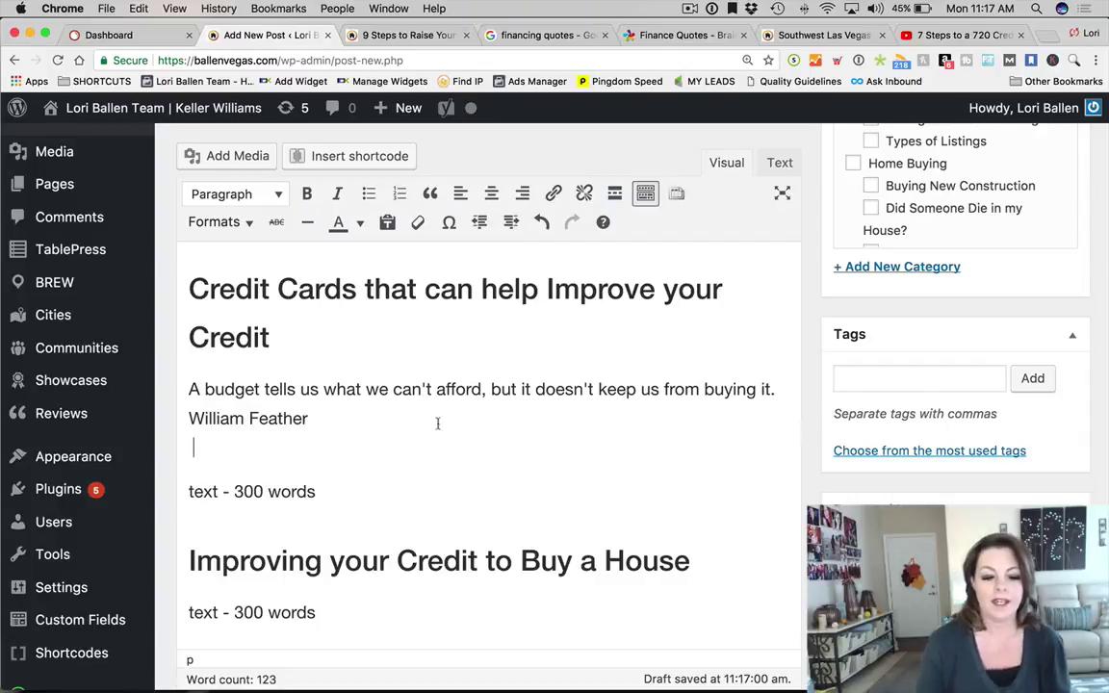
scroll(350, 431, "up", 1)
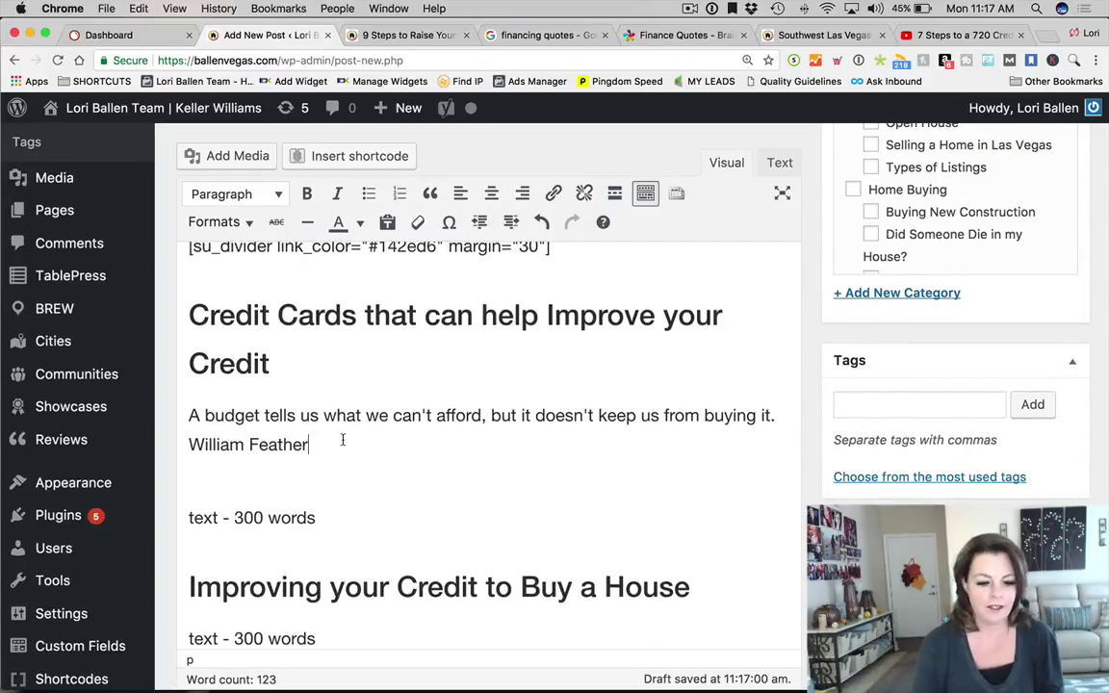
left_click_drag(342, 440, 174, 438)
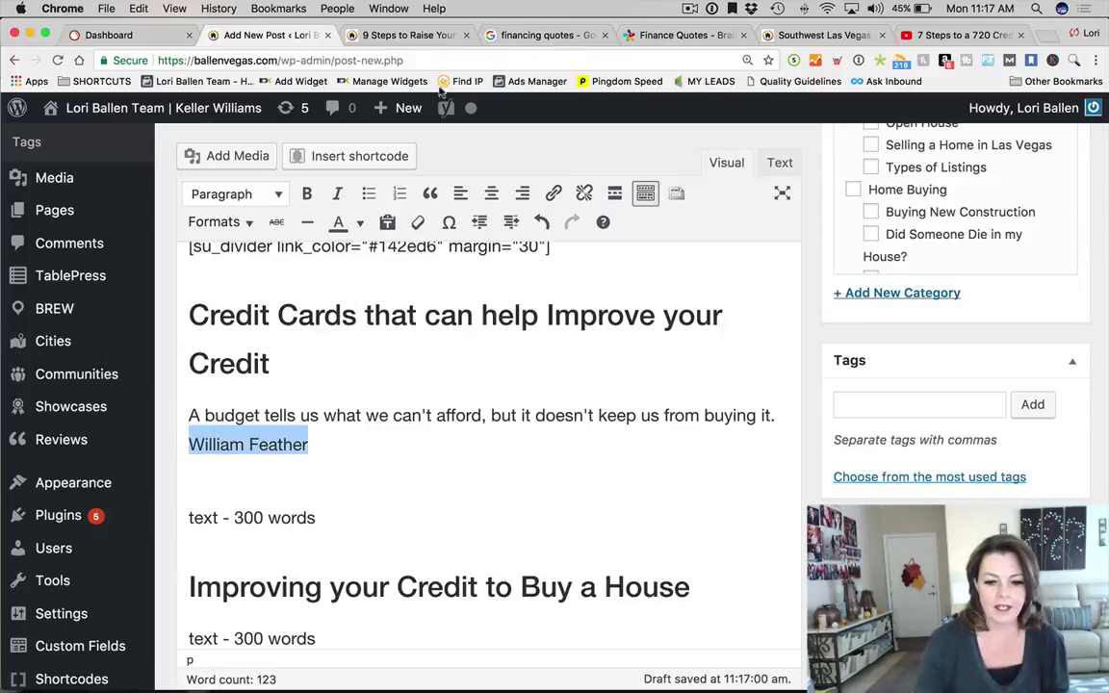
left_click(674, 35)
left_click(309, 53)
key("super+c")
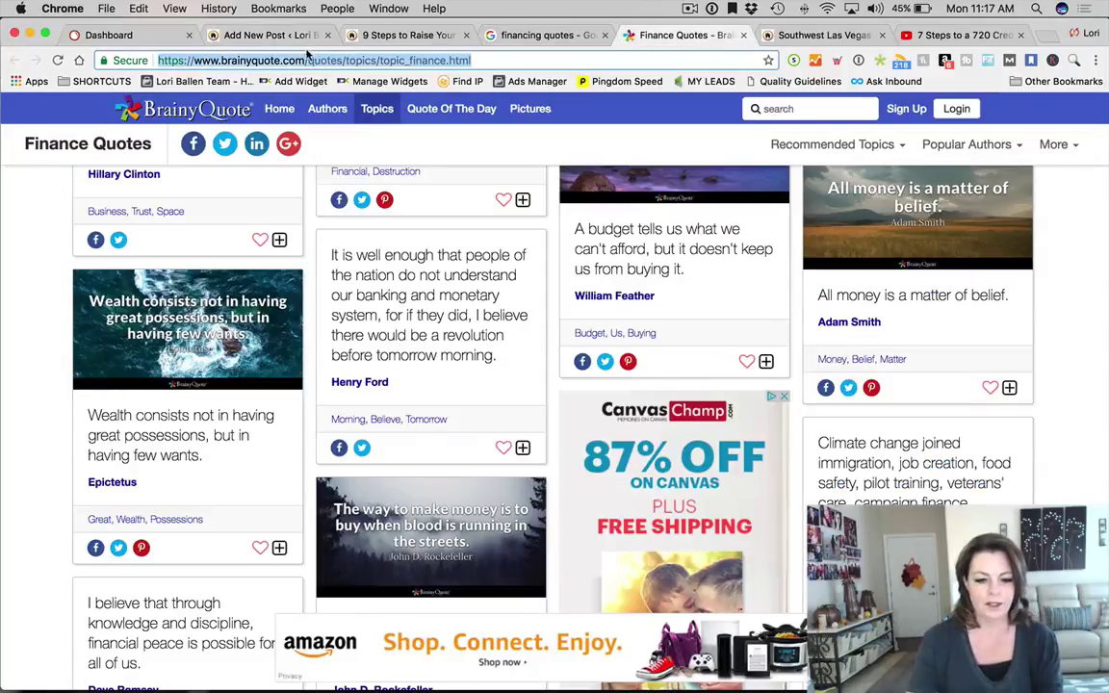
left_click(255, 35)
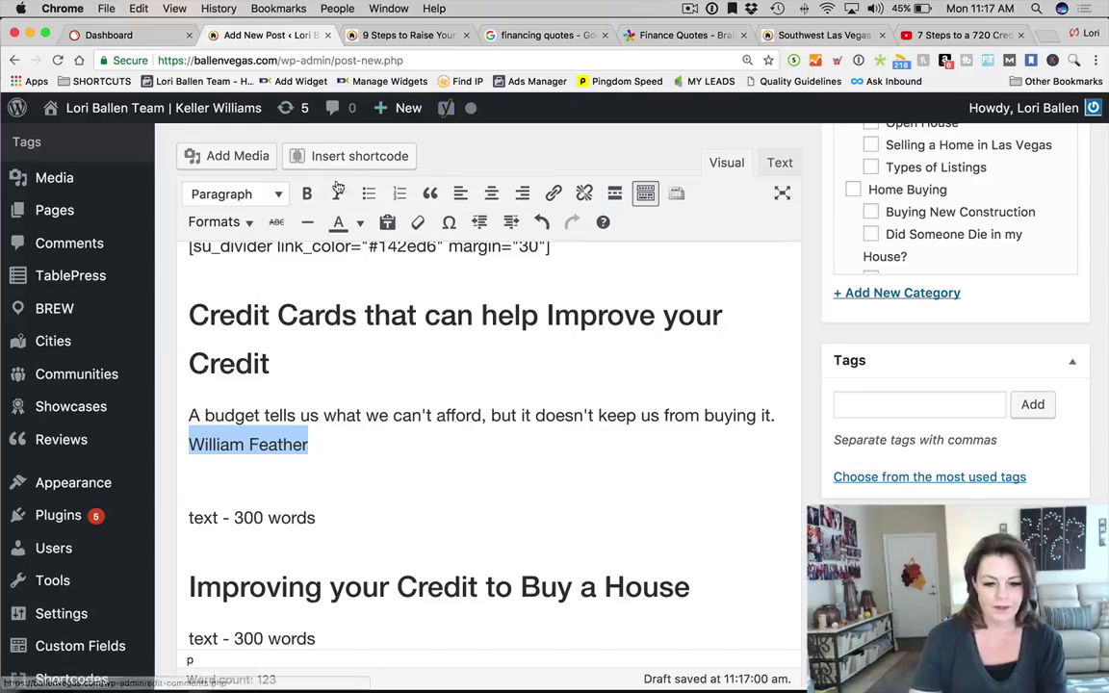
left_click(554, 194)
key("super+v")
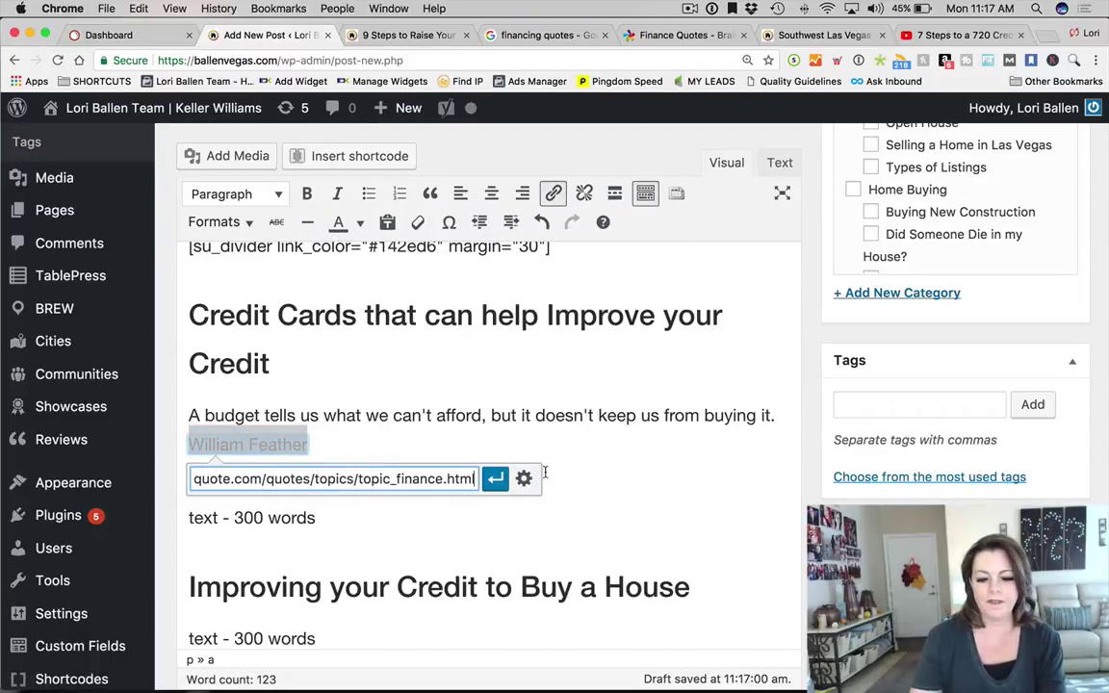
left_click(524, 478)
left_click(423, 292)
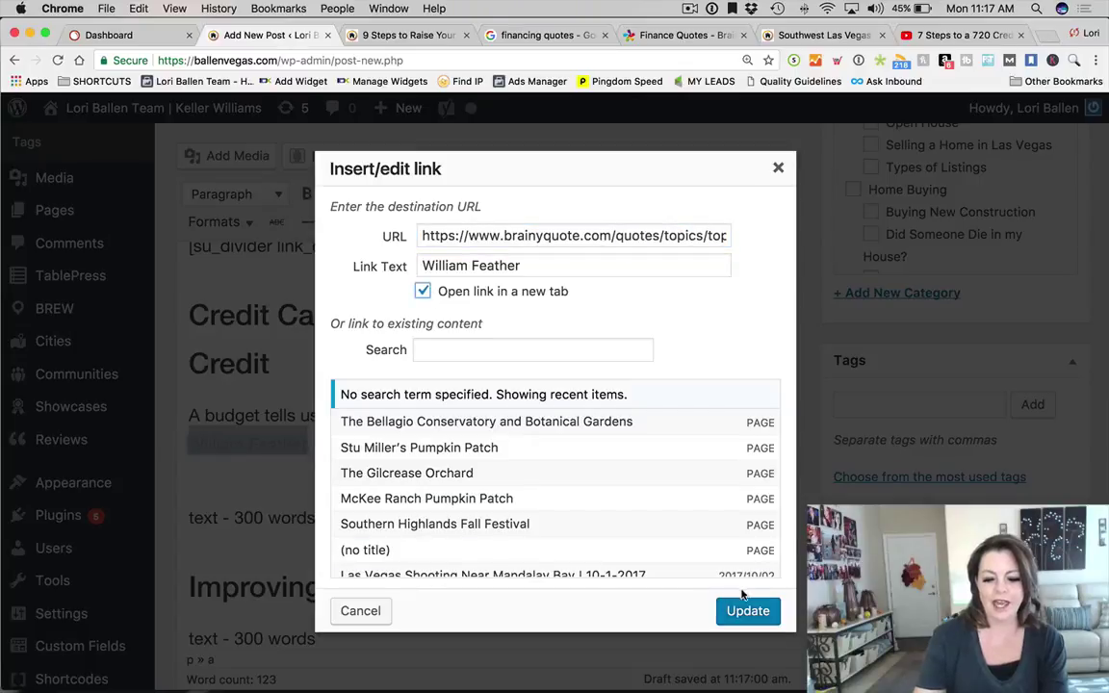
left_click(746, 607)
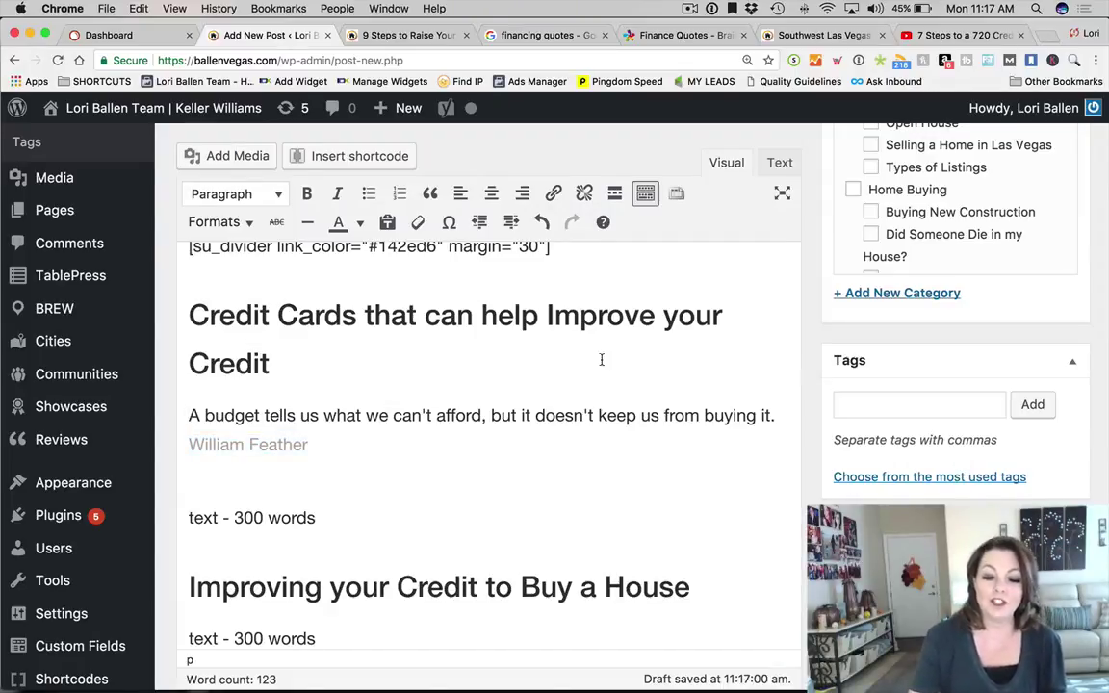
Format the William Feather budget quote as a blockquote
left_click(429, 195)
scroll(766, 497, "up", 2)
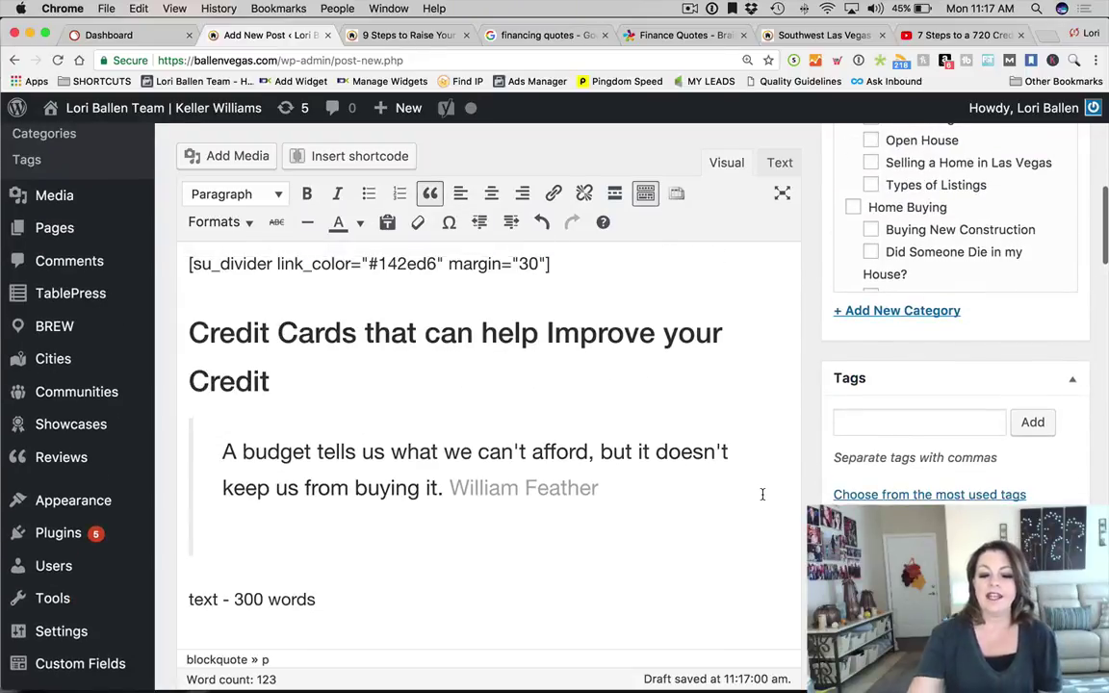
Preview the post and check how the William Feather blockquote and its link look under the credit cards heading
scroll(983, 465, "up", 10)
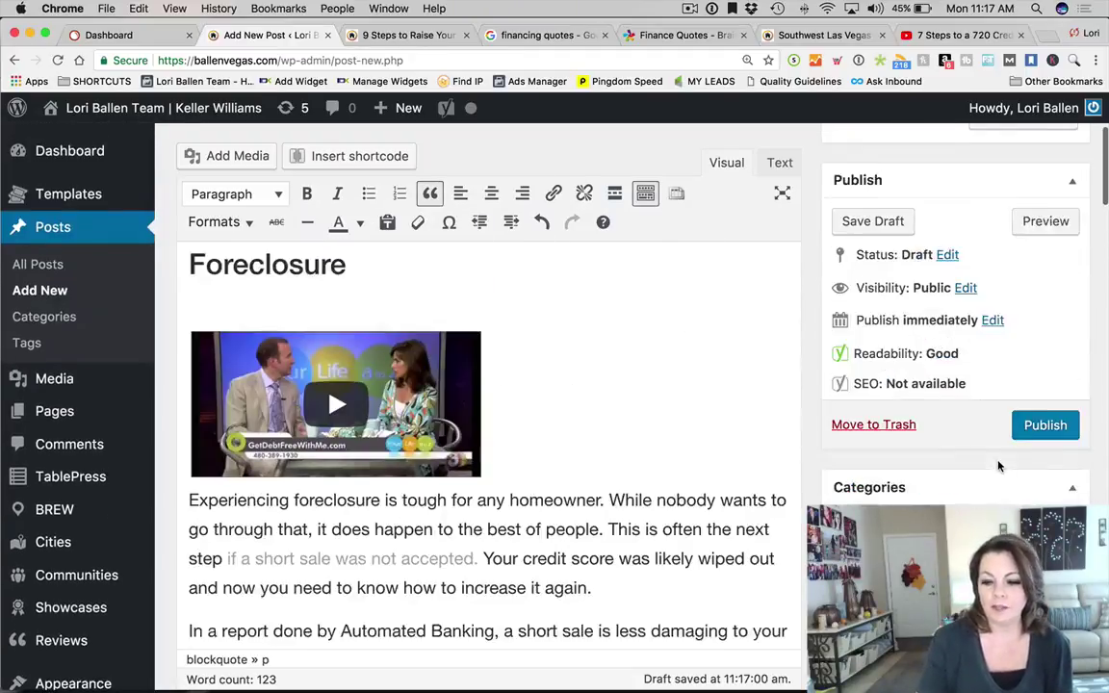
left_click(1044, 273)
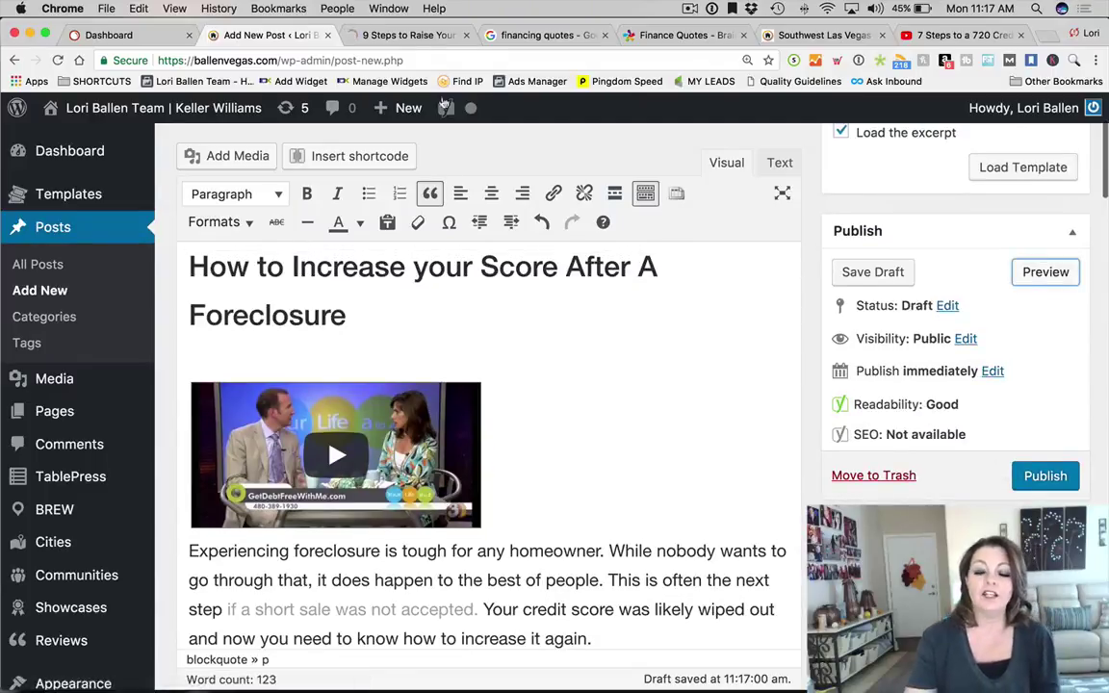
left_click(407, 35)
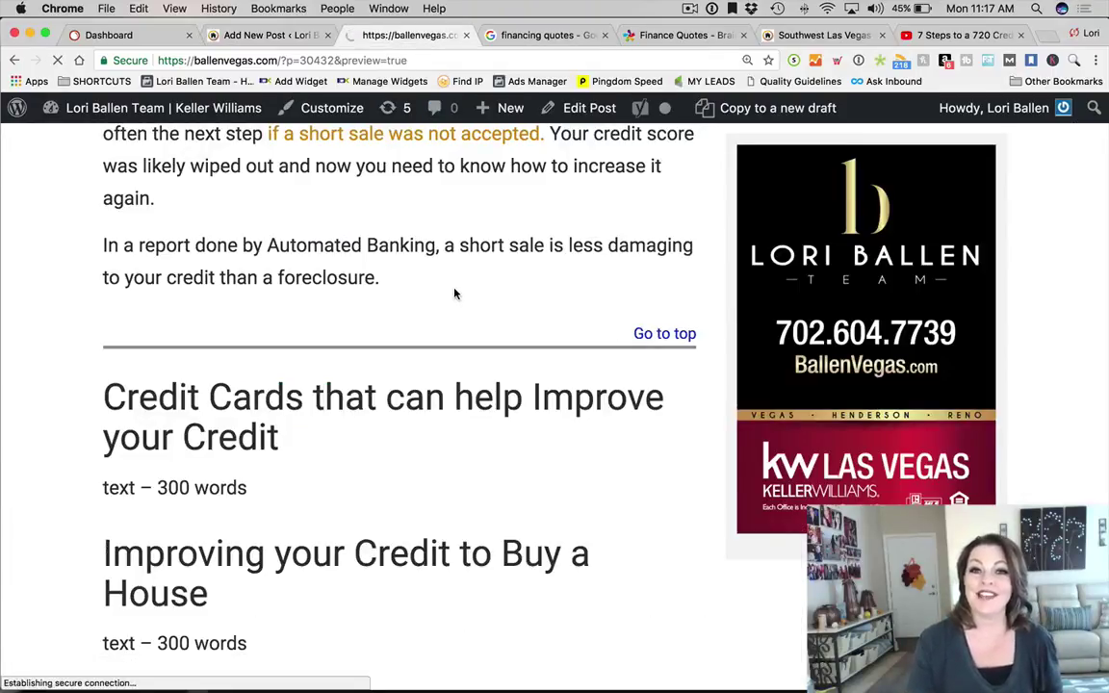
scroll(443, 292, "down", 15)
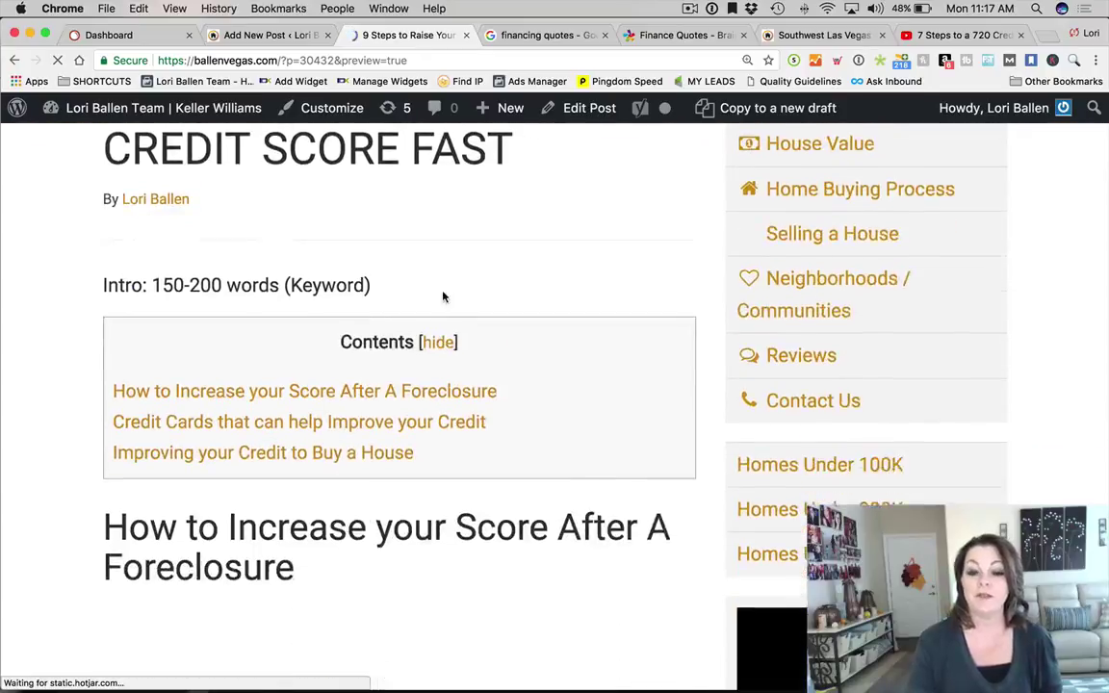
scroll(440, 303, "down", 5)
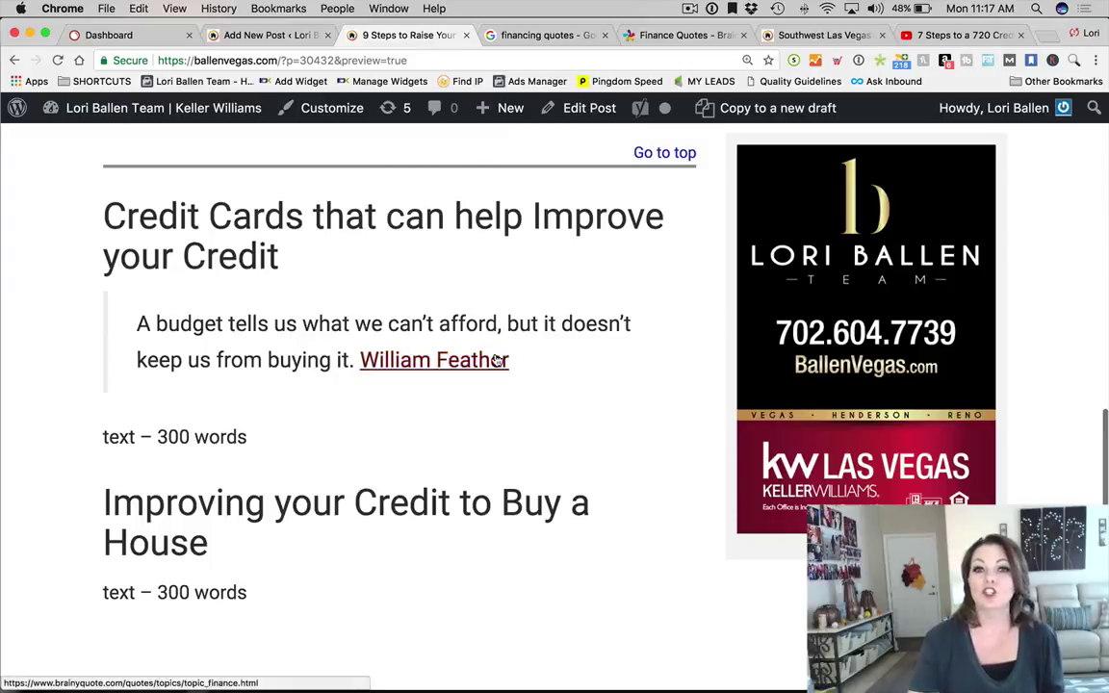
Return to the post editor and add an empty paragraph directly under the heading "Improving your Credit to Buy a House"
left_click(268, 34)
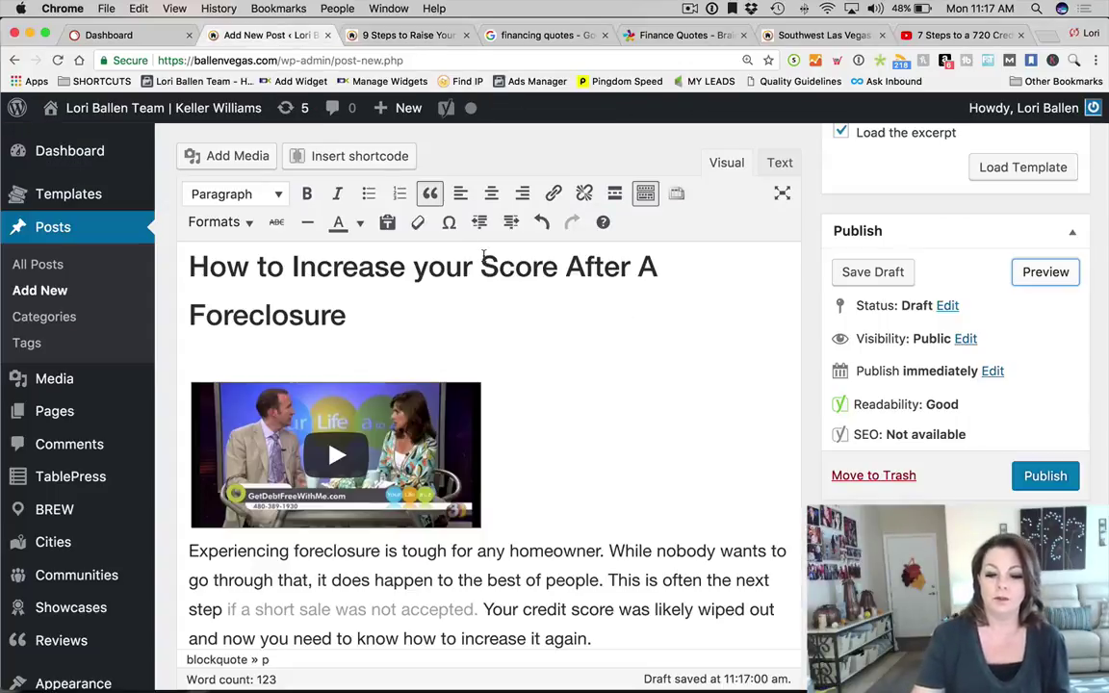
scroll(295, 394, "down", 5)
scroll(544, 364, "down", 10)
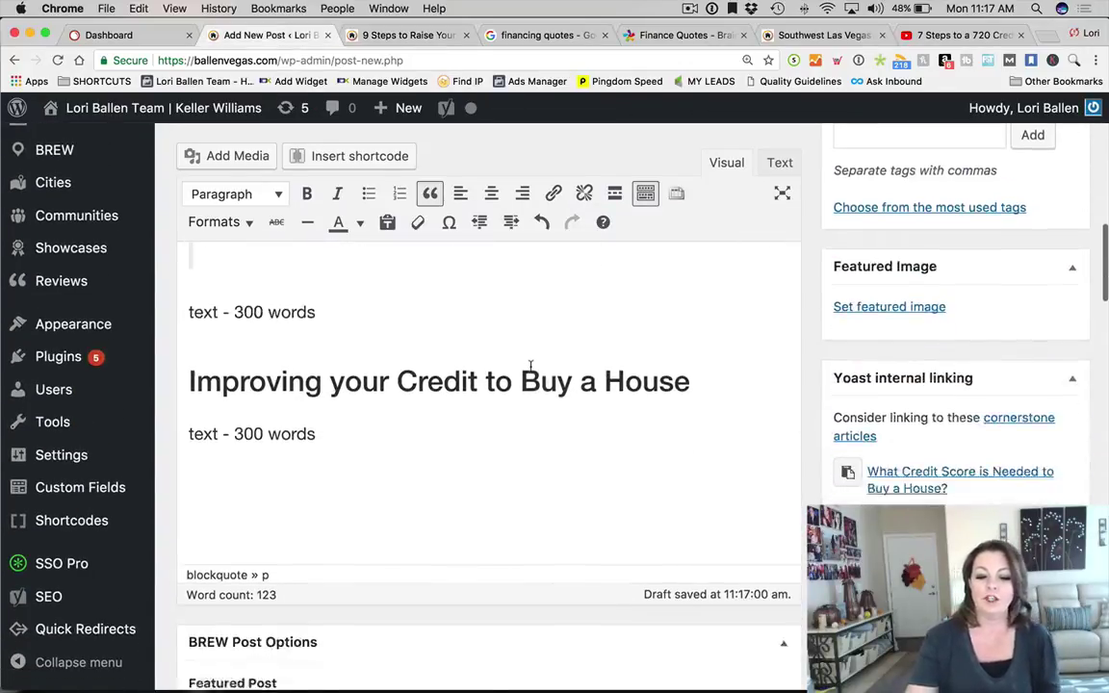
left_click(186, 320)
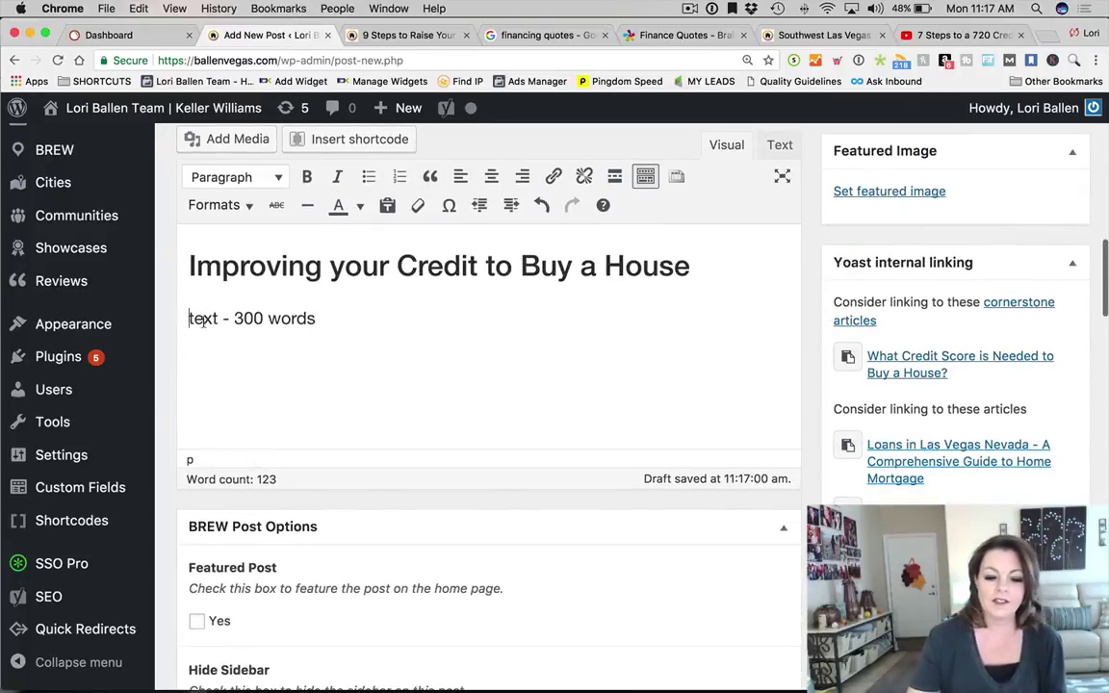
key("Return")
key("Up")
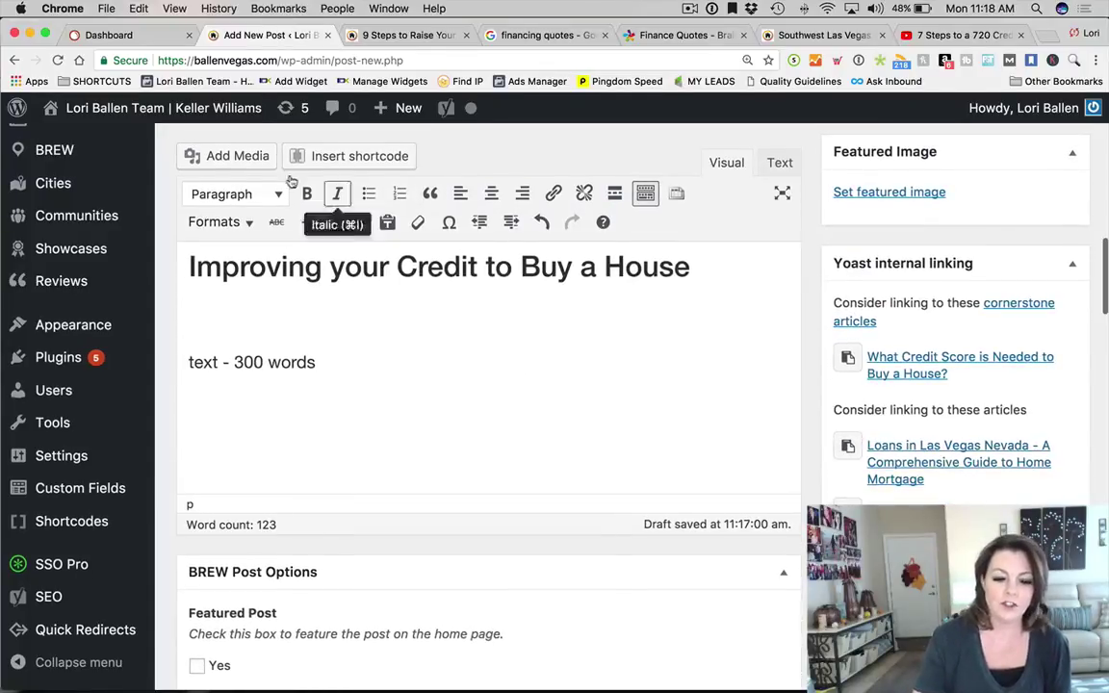
Insert the image The-Gilcrease-Orchard.jpg from the media library into the empty paragraph
left_click(245, 159)
left_click_drag(265, 187, 253, 171)
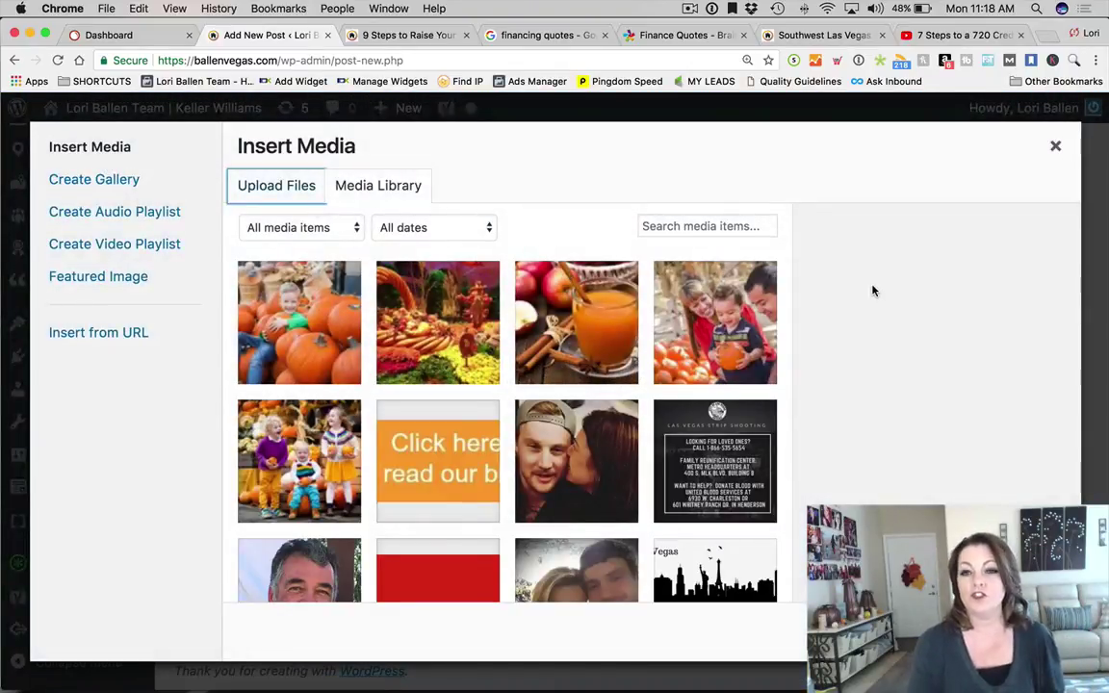
left_click(541, 297)
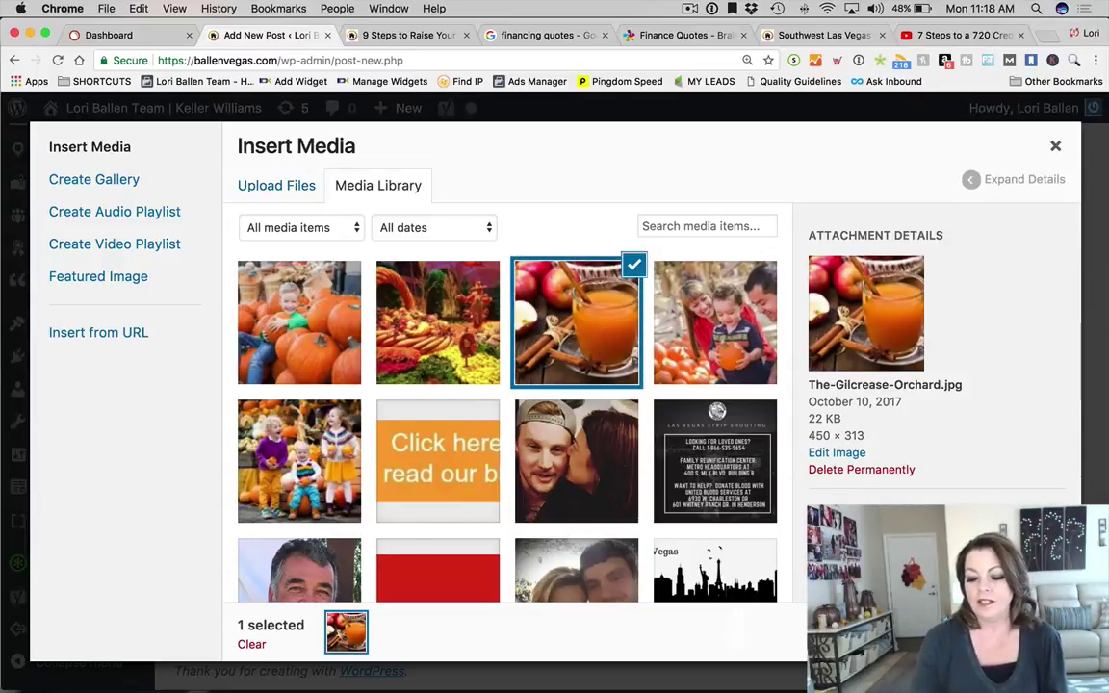
key("Escape")
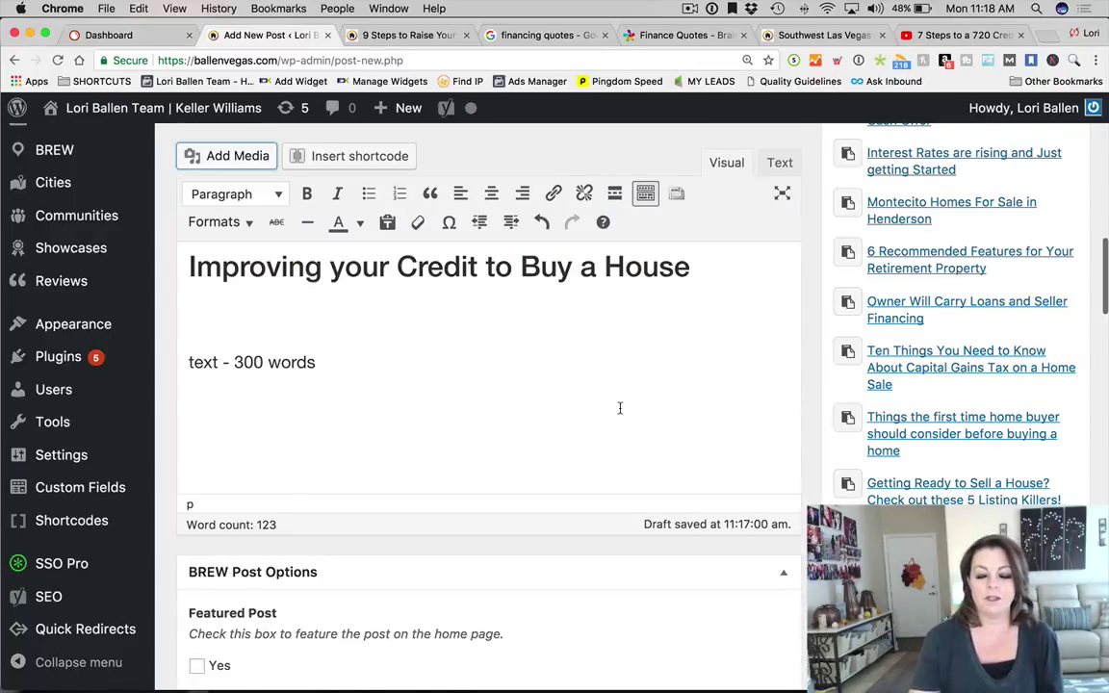
scroll(300, 413, "up", 2)
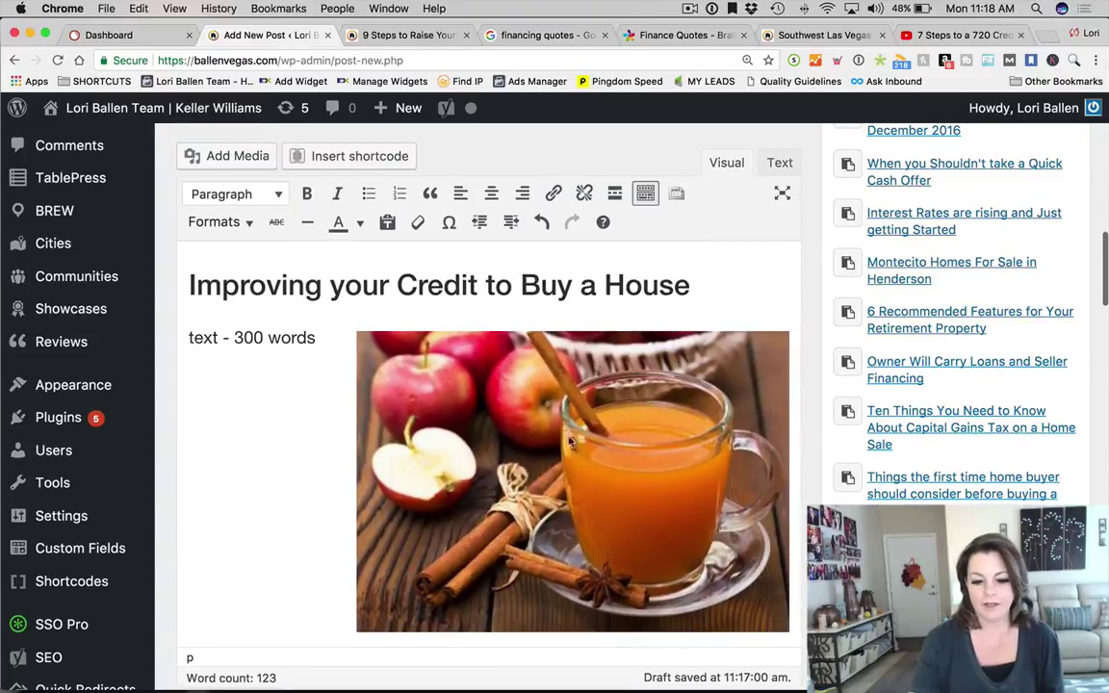
Try left, center and right alignment on the apple cider image, ending with no alignment
left_click(570, 441)
left_click(495, 304)
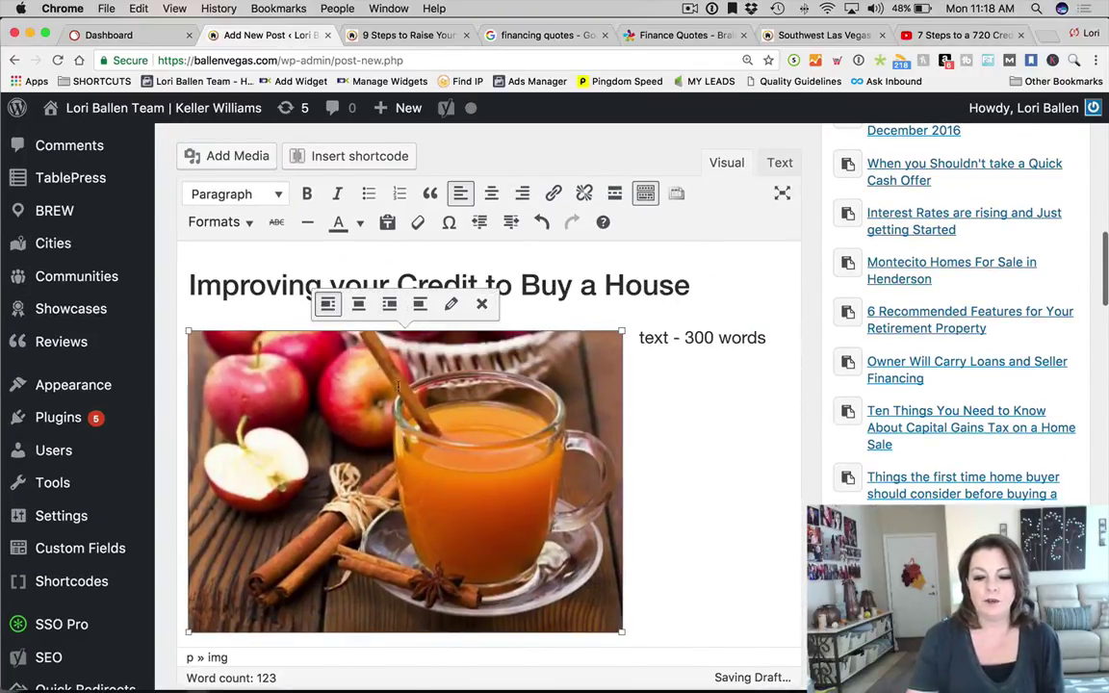
left_click(360, 304)
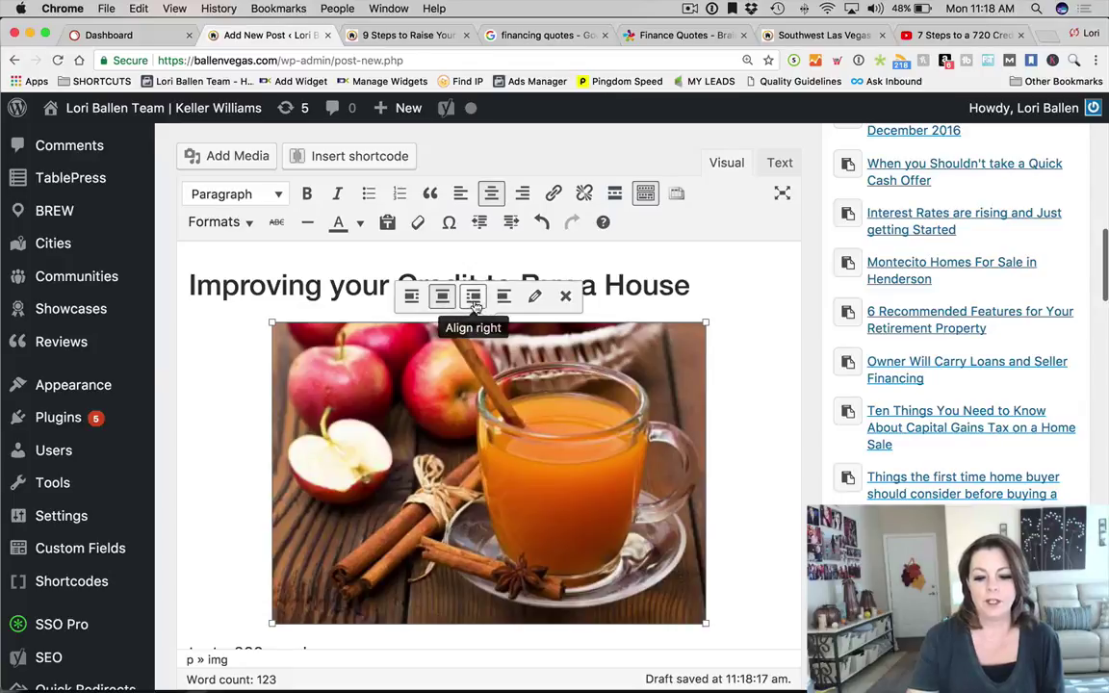
left_click(474, 300)
left_click(587, 304)
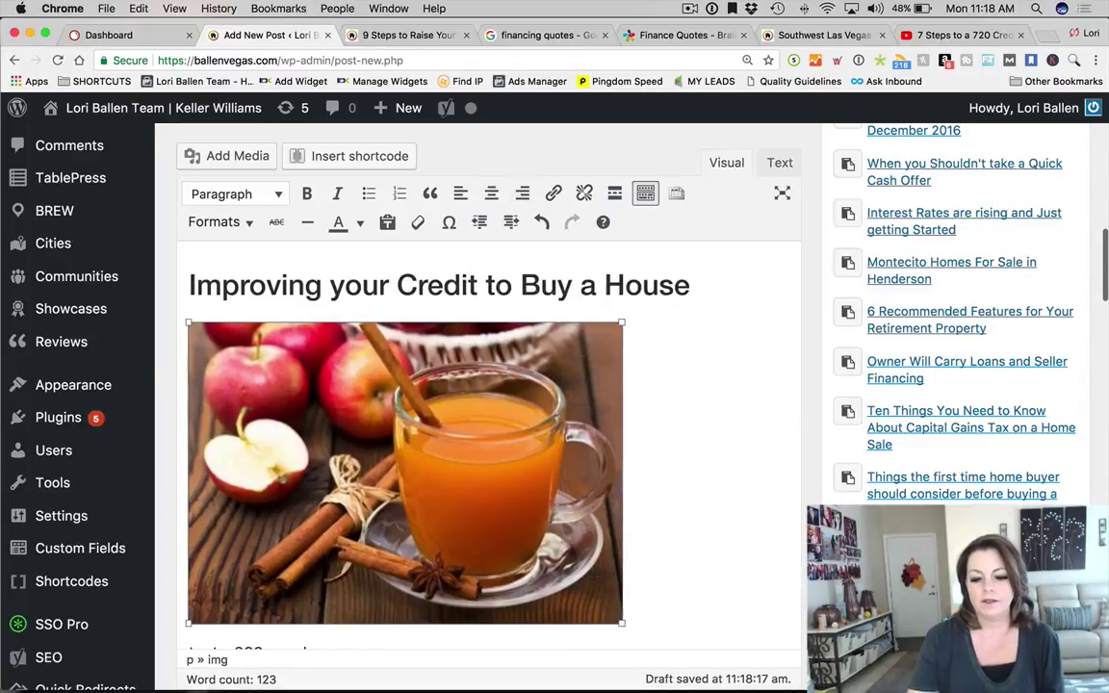
left_click(662, 354)
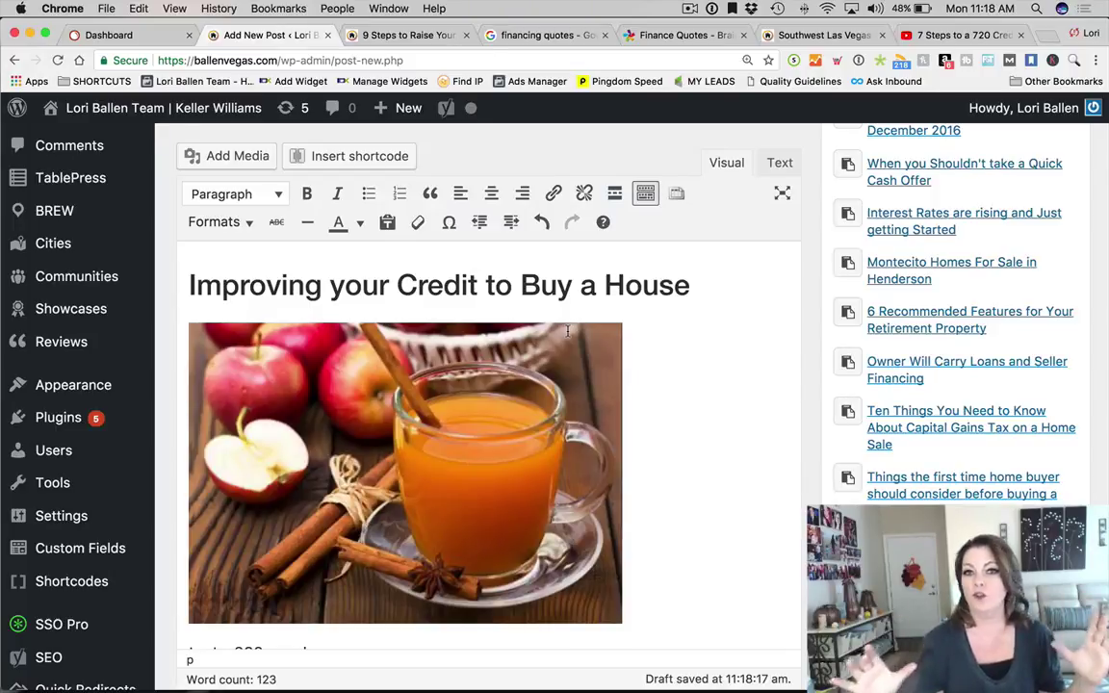
Shrink the apple cider image proportionally to about 395 × 274 px
left_click(419, 387)
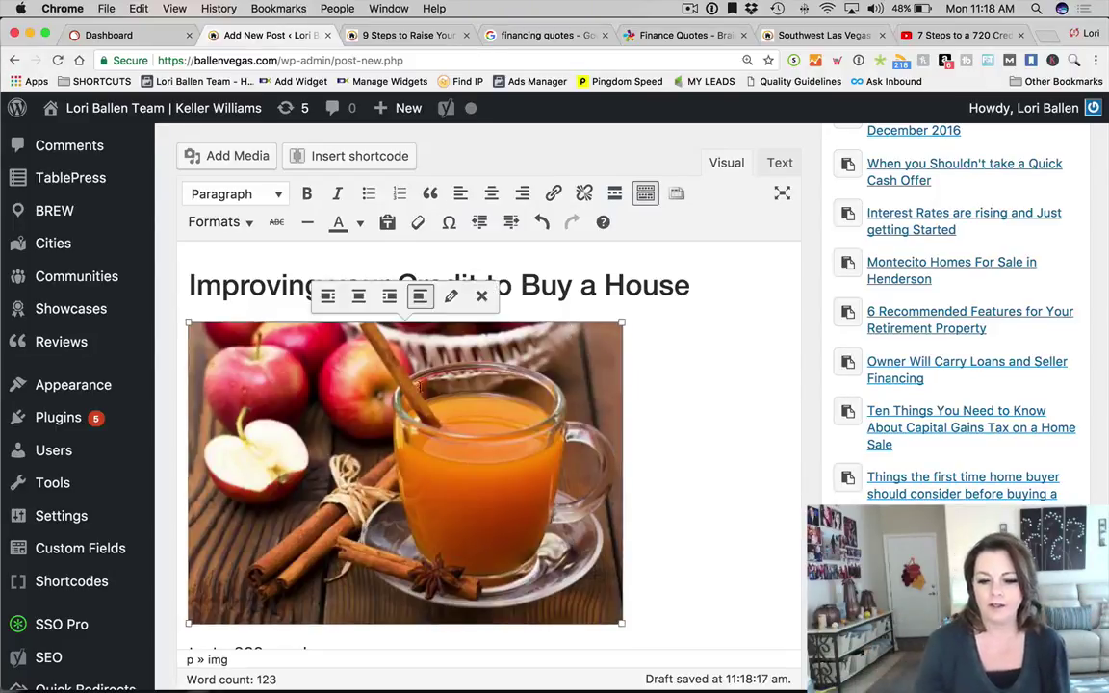
left_click_drag(621, 324, 569, 242)
left_click(661, 438)
scroll(648, 438, "up", 2)
Open the apple cider image's details and enter the caption "Sunny Days are great for apples"
left_click(462, 427)
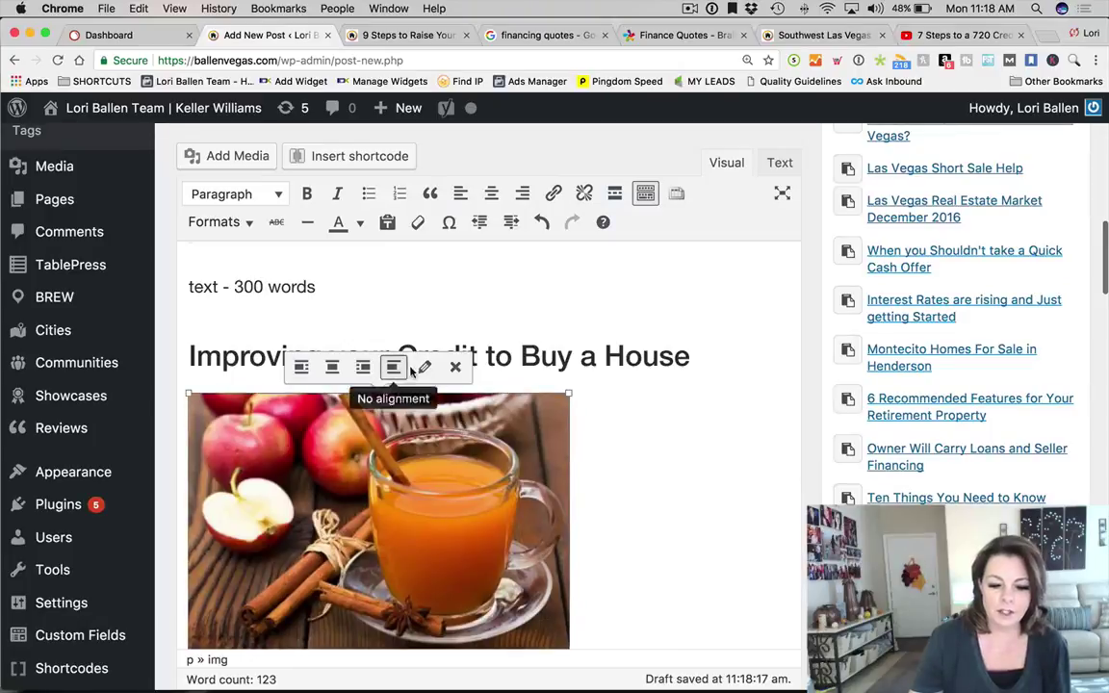
left_click(421, 367)
left_click(297, 201)
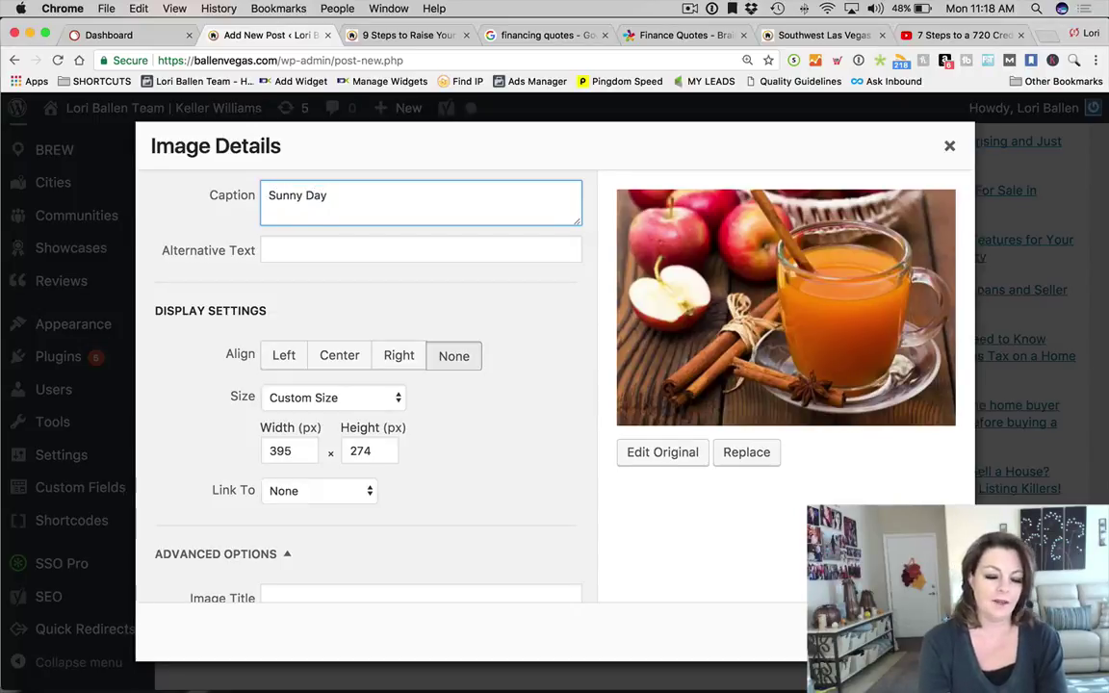
type("Sunny Da")
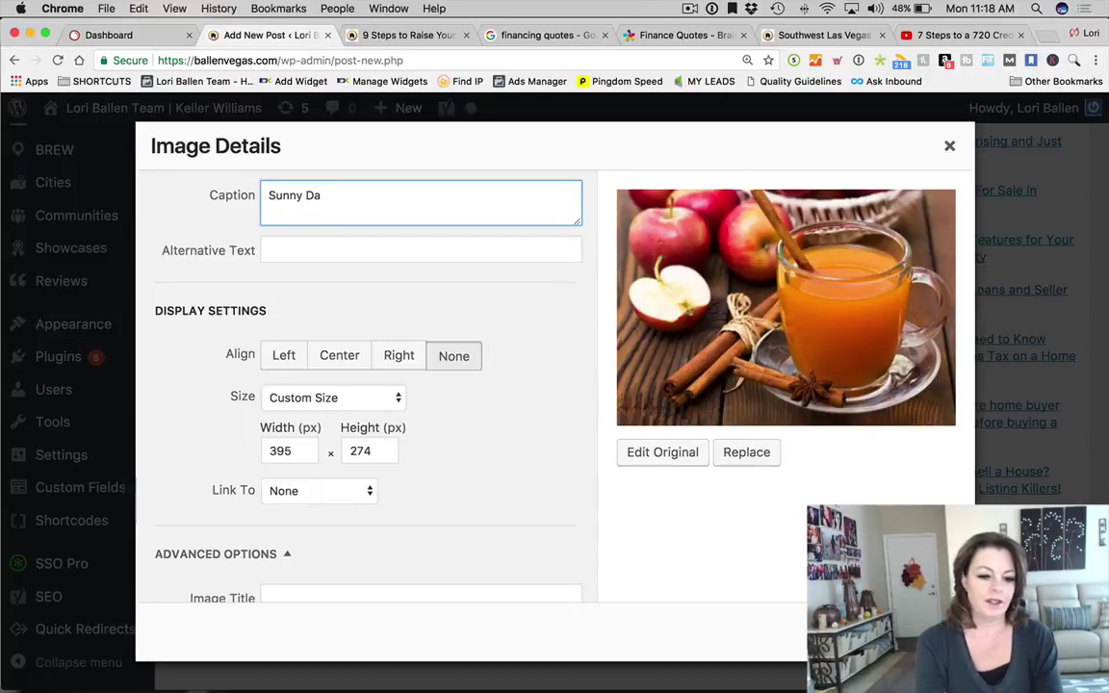
type("ys are great for apples")
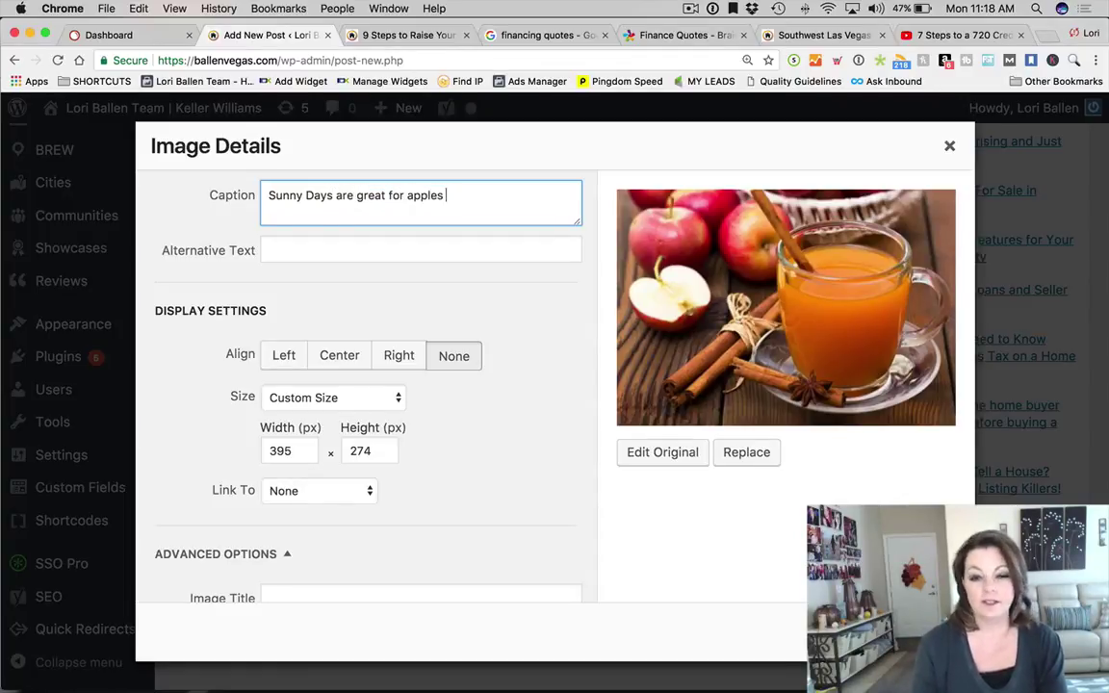
left_click_drag(468, 192, 247, 202)
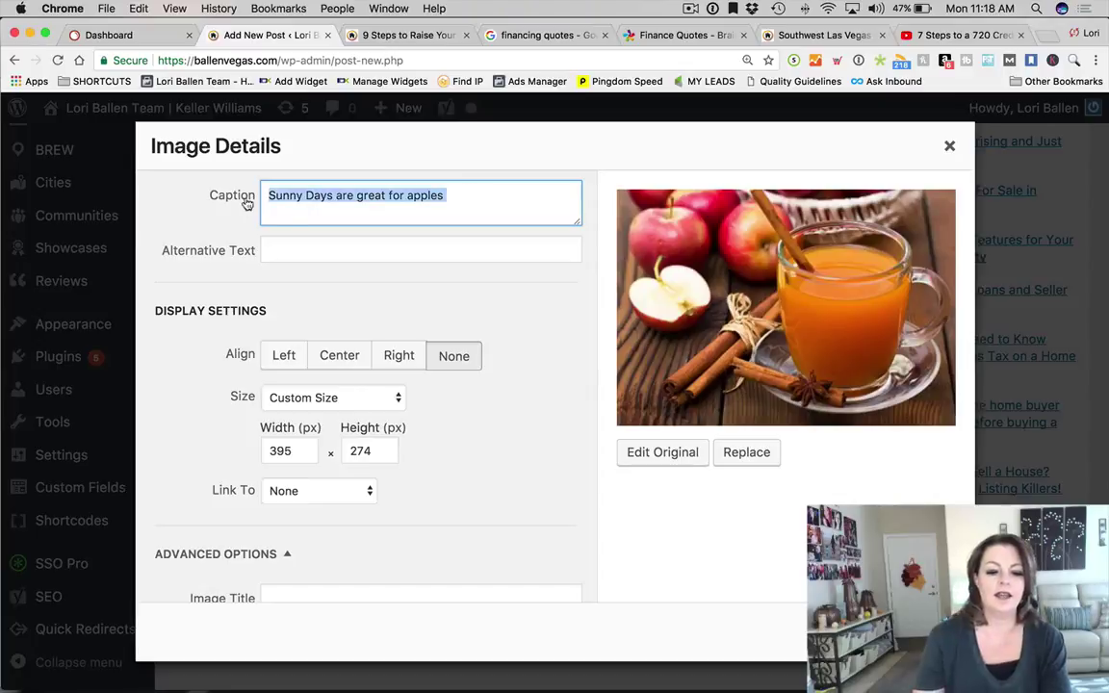
Review the image's alternative text, title attribute and size options, and close the details without updating the image
left_click(283, 255)
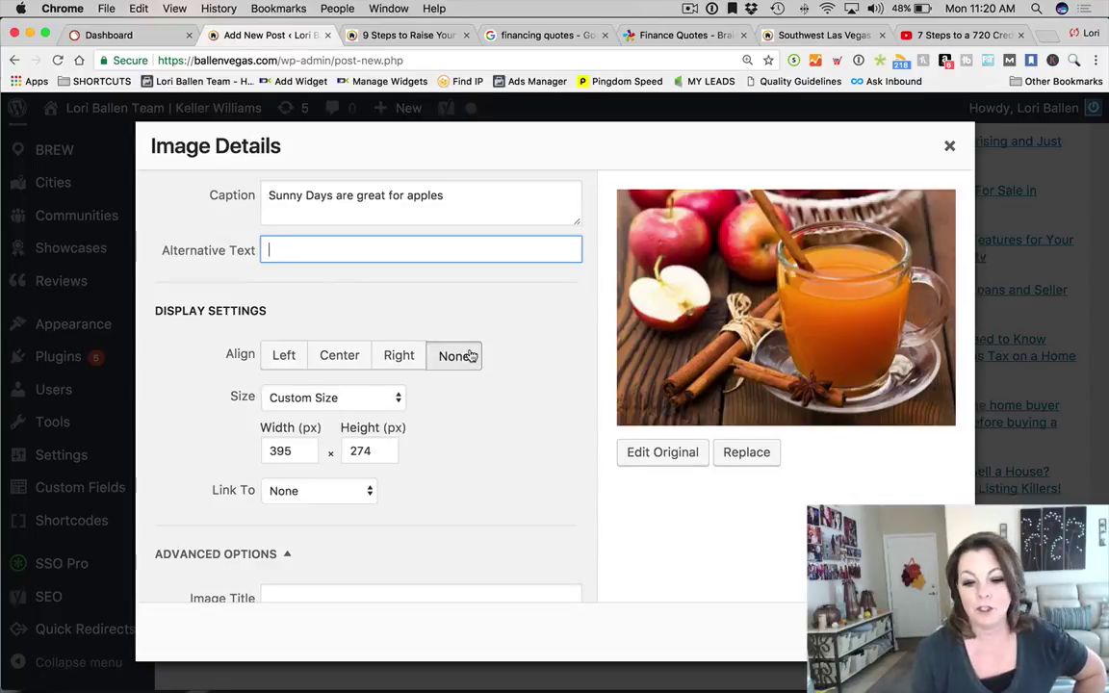
scroll(470, 364, "down", 3)
scroll(505, 421, "down", 1)
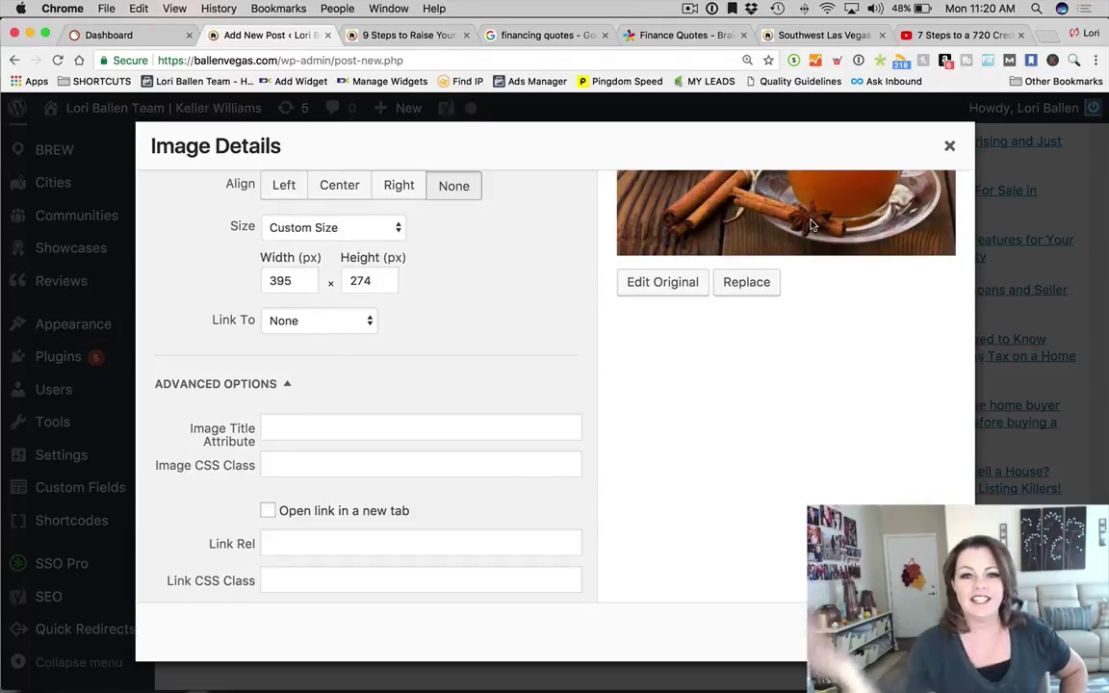
left_click(273, 429)
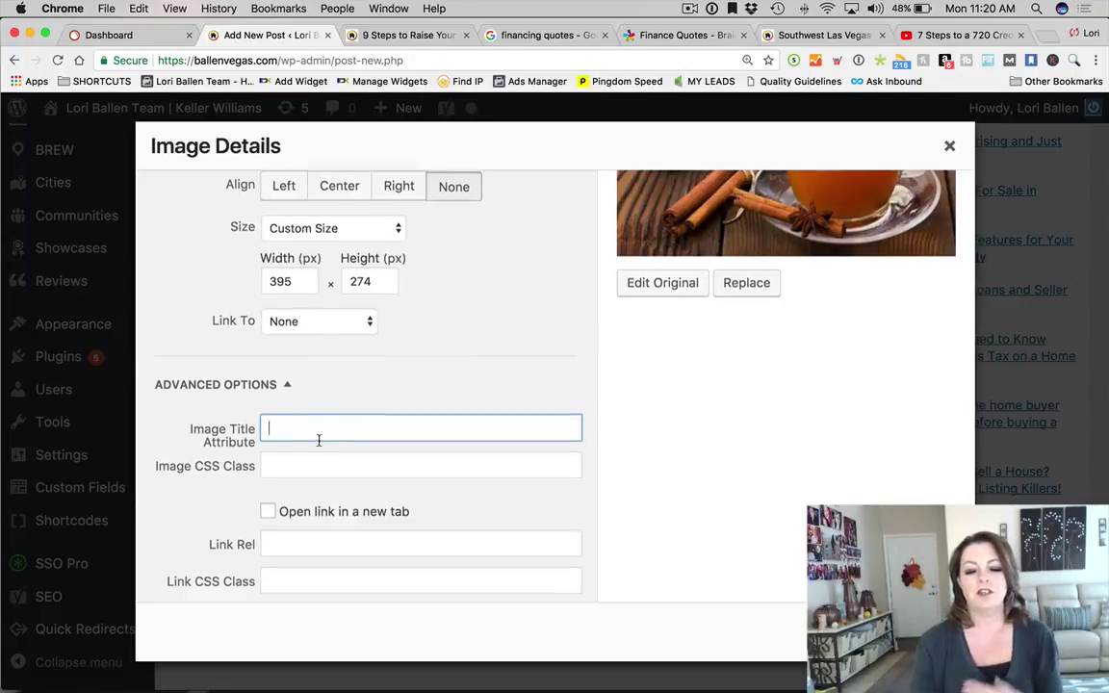
scroll(318, 435, "up", 4)
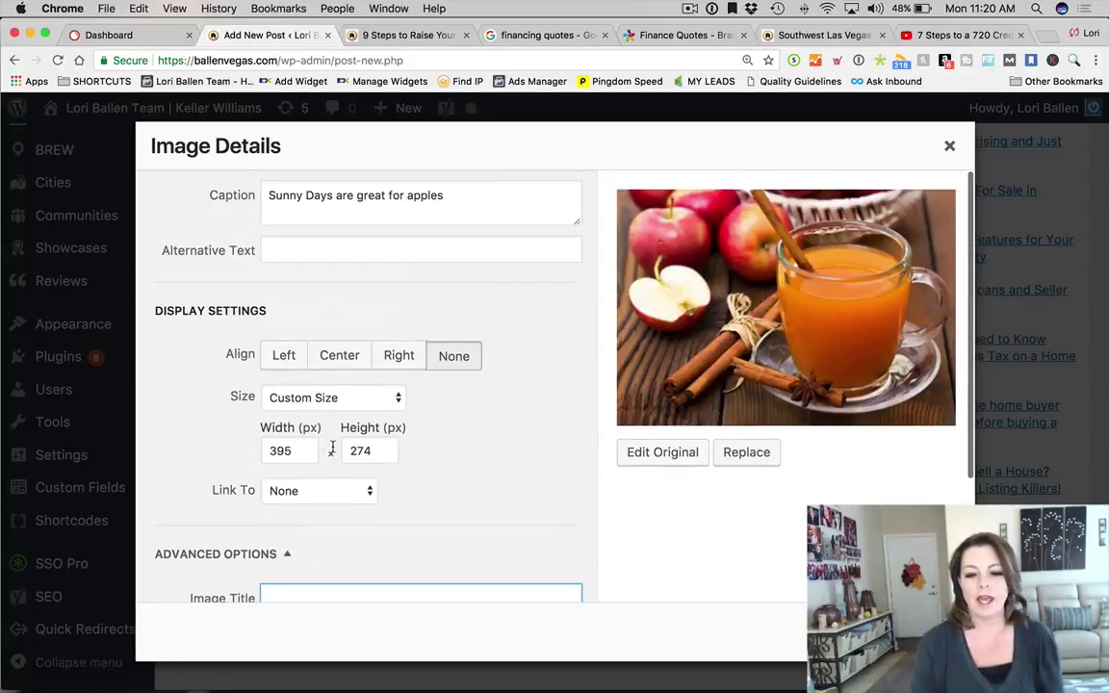
left_click(334, 247)
left_click(337, 398)
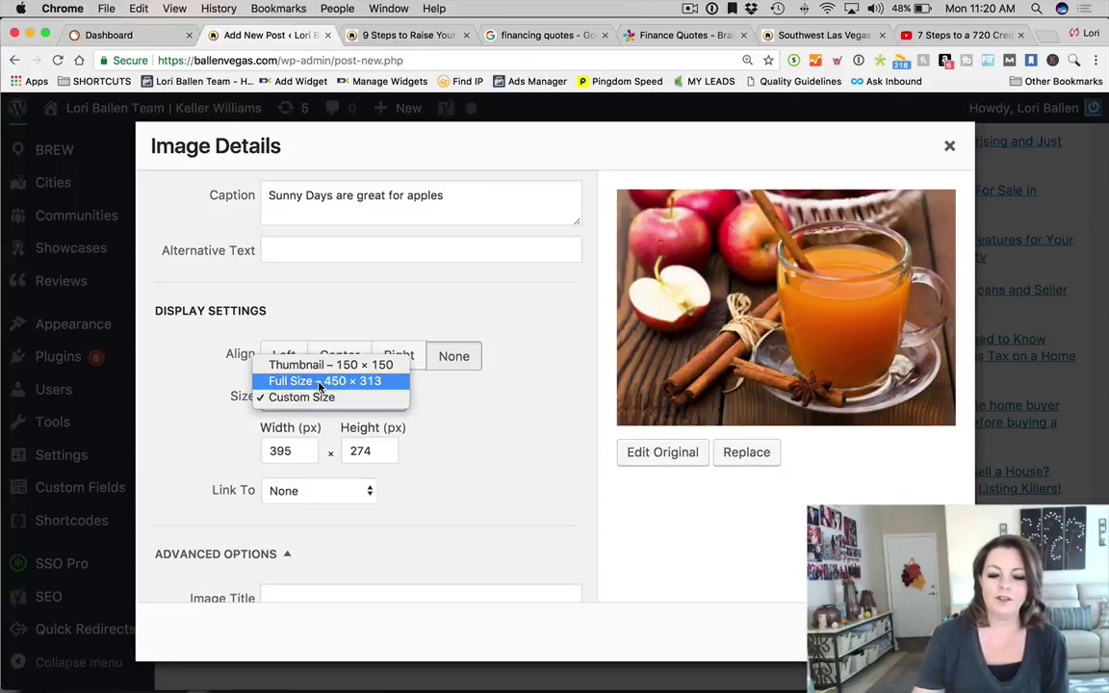
left_click(428, 439)
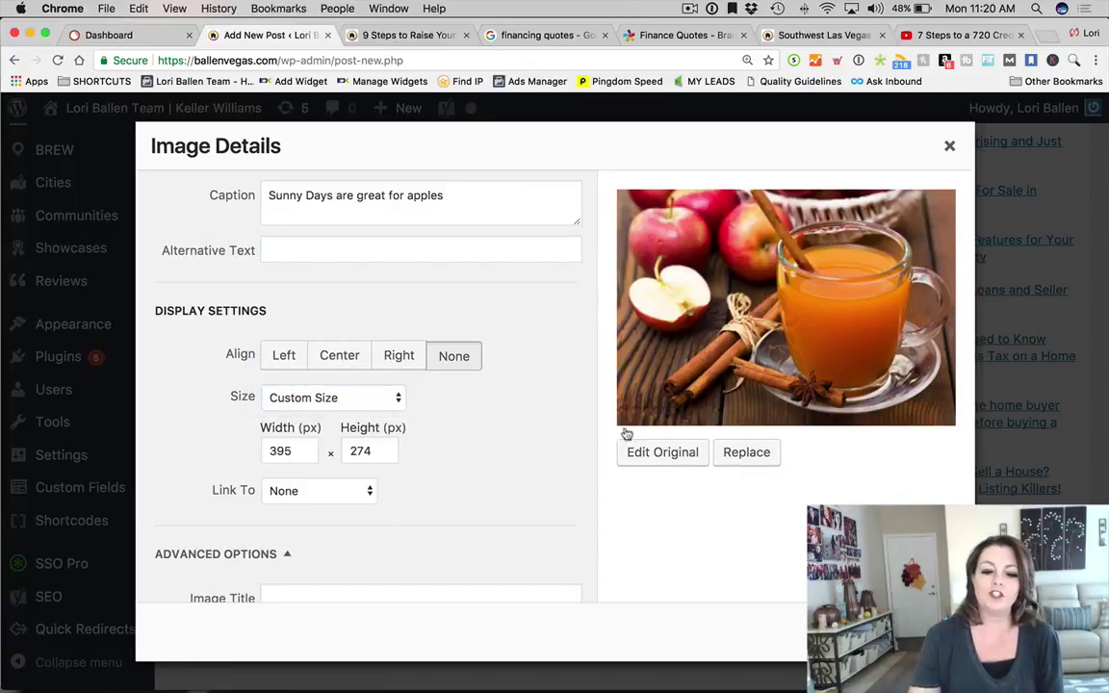
left_click(409, 248)
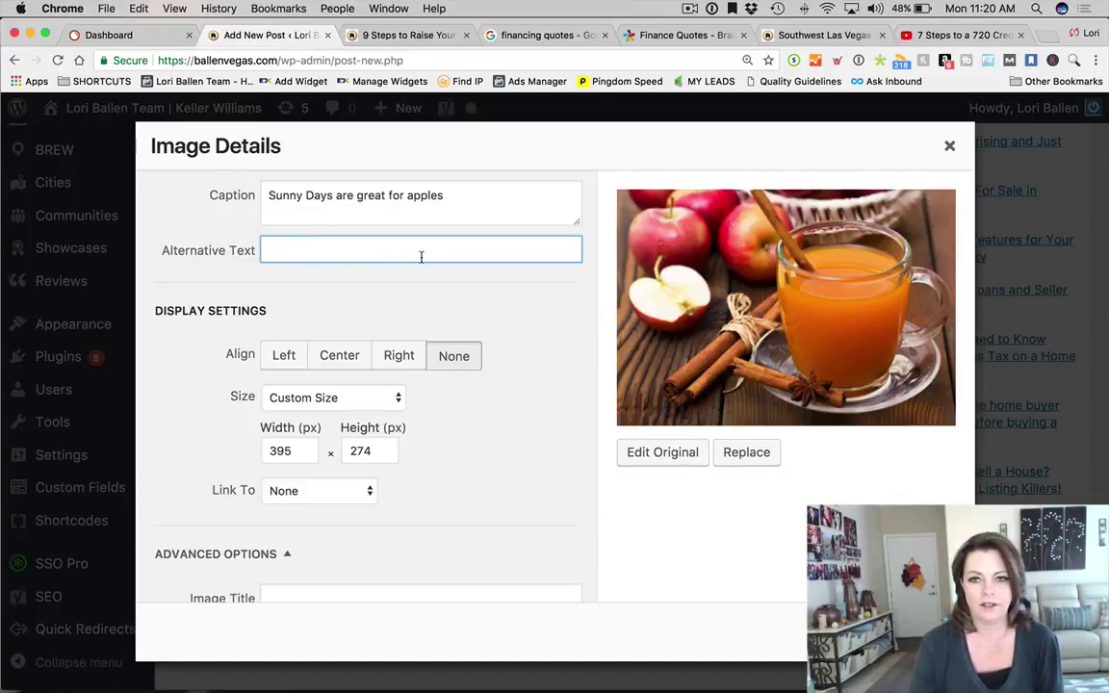
left_click(950, 145)
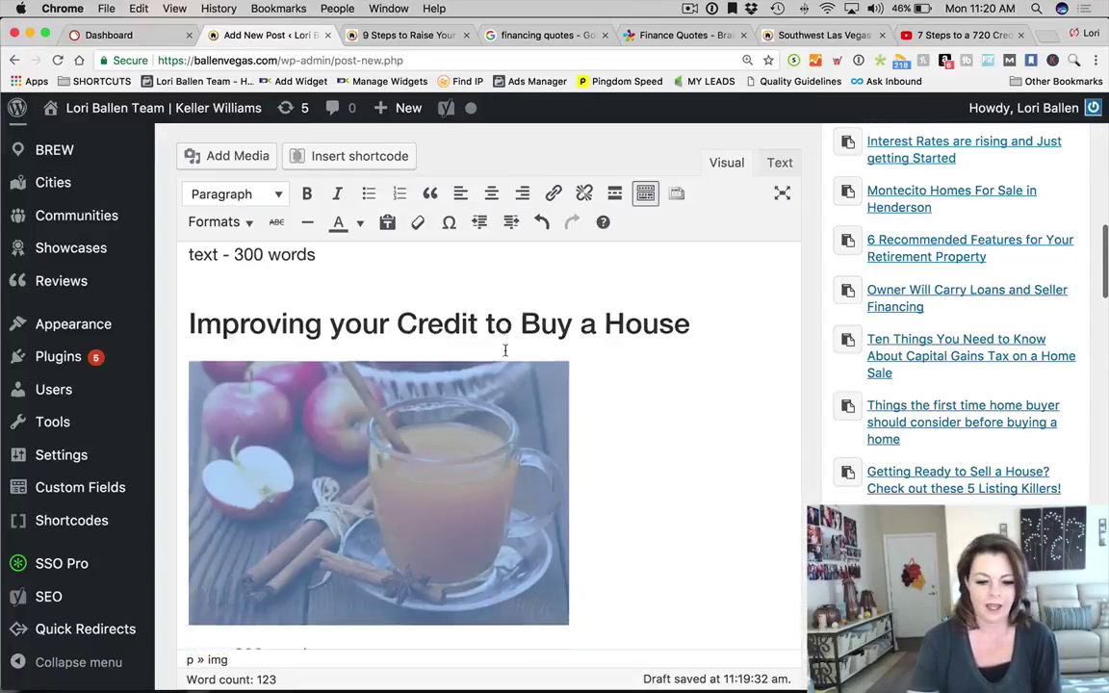
Add an empty paragraph after the "text - 300 words" placeholder below the apple cider image
scroll(505, 350, "down", 5)
scroll(386, 254, "up", 3)
scroll(384, 275, "down", 3)
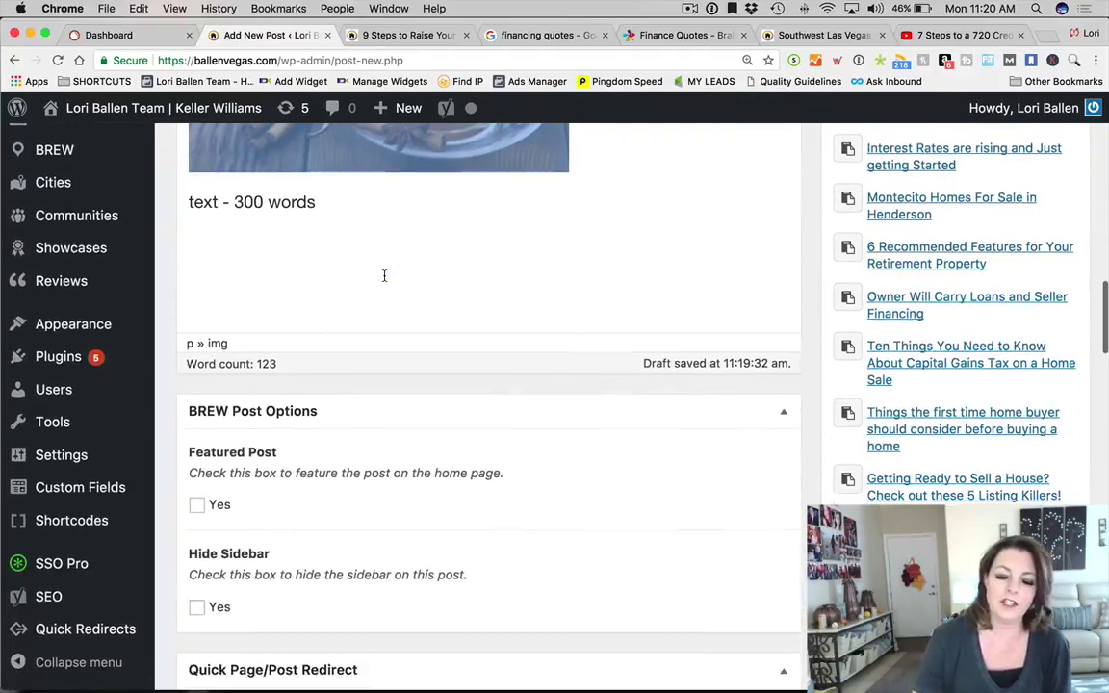
left_click(360, 194)
key("Return")
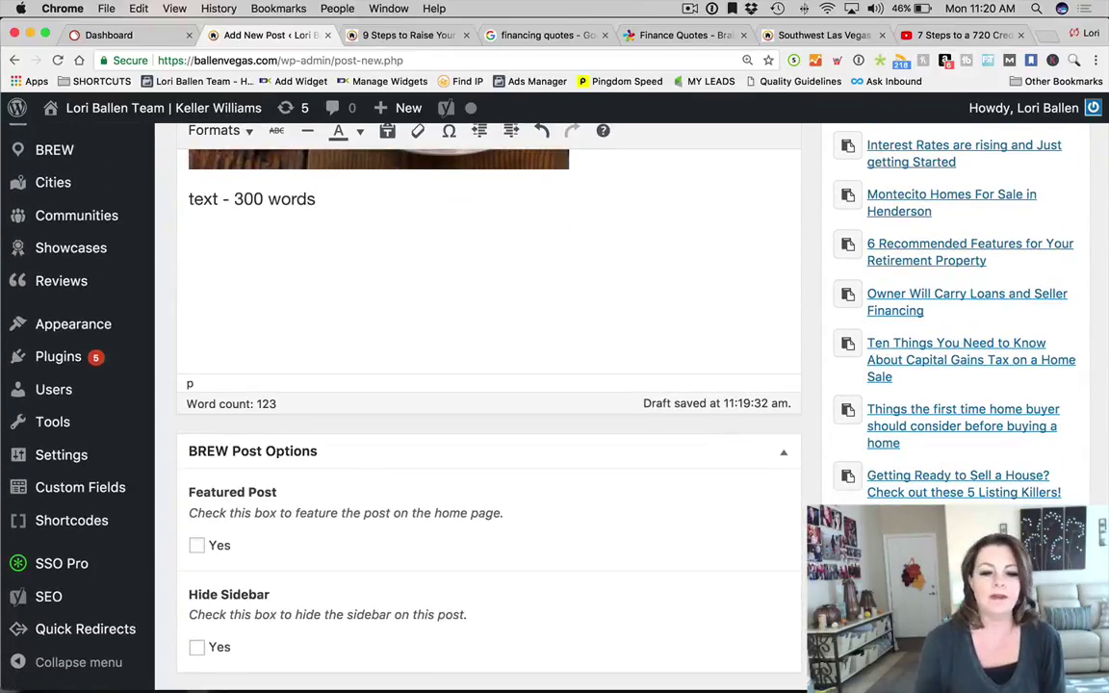
Open Facebook in a new browser tab and place that tab directly after the post editor's tab
left_click(1051, 36)
type("face")
key("Return")
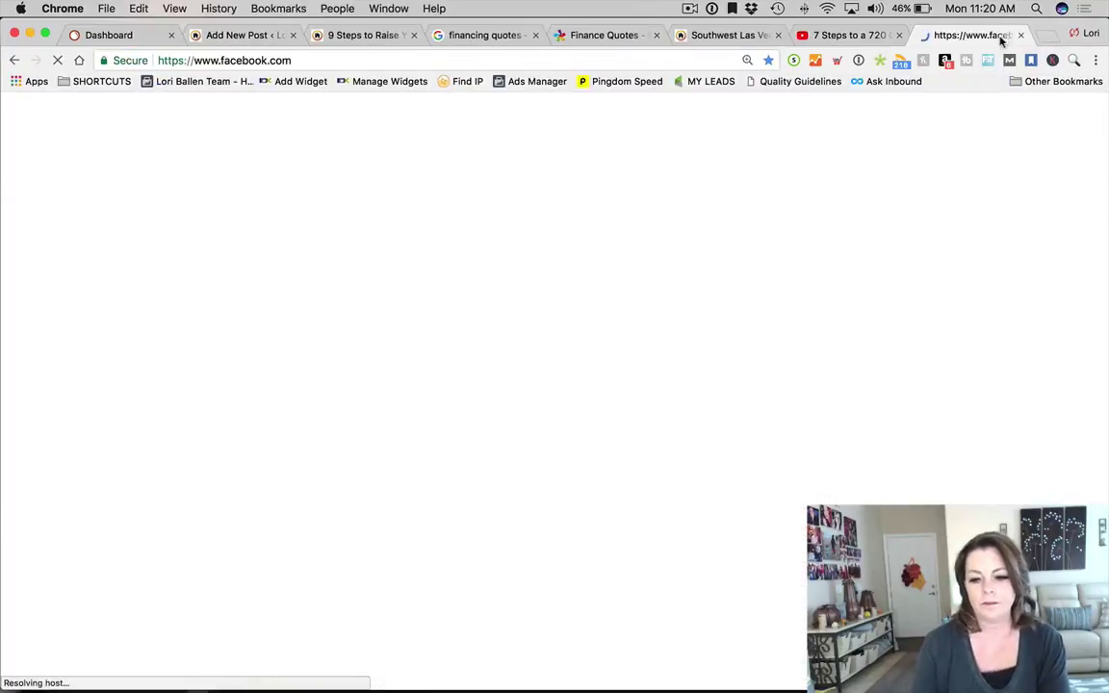
left_click_drag(1001, 39, 308, 35)
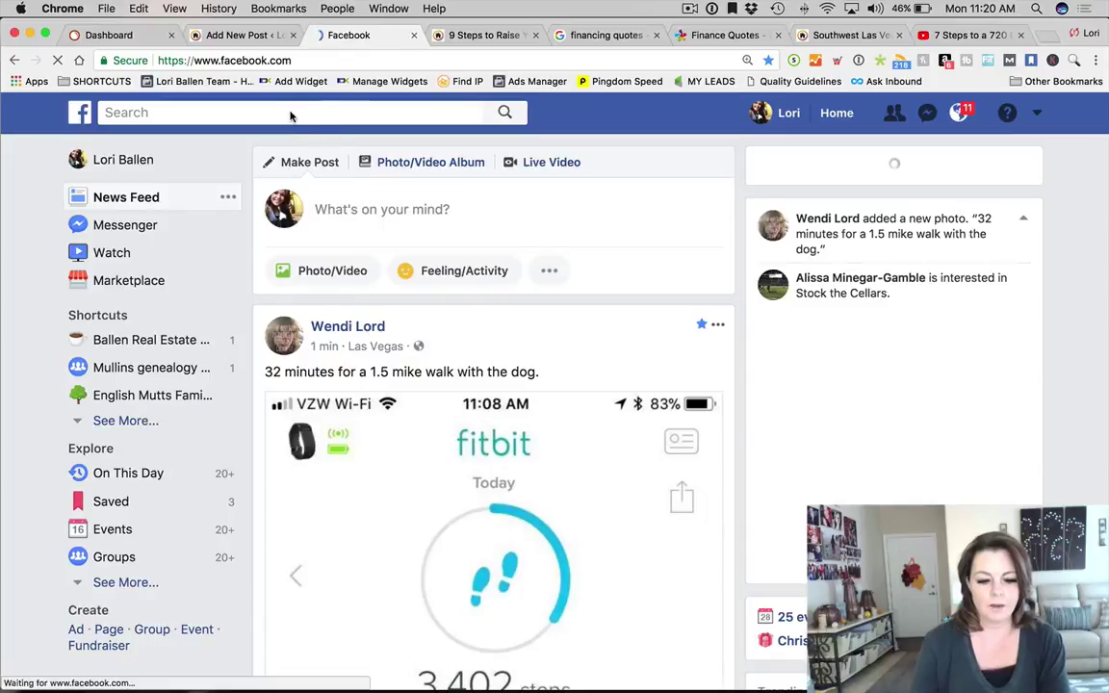
Search Facebook for "credit score increase" using the suggested search phrase
left_click(277, 114)
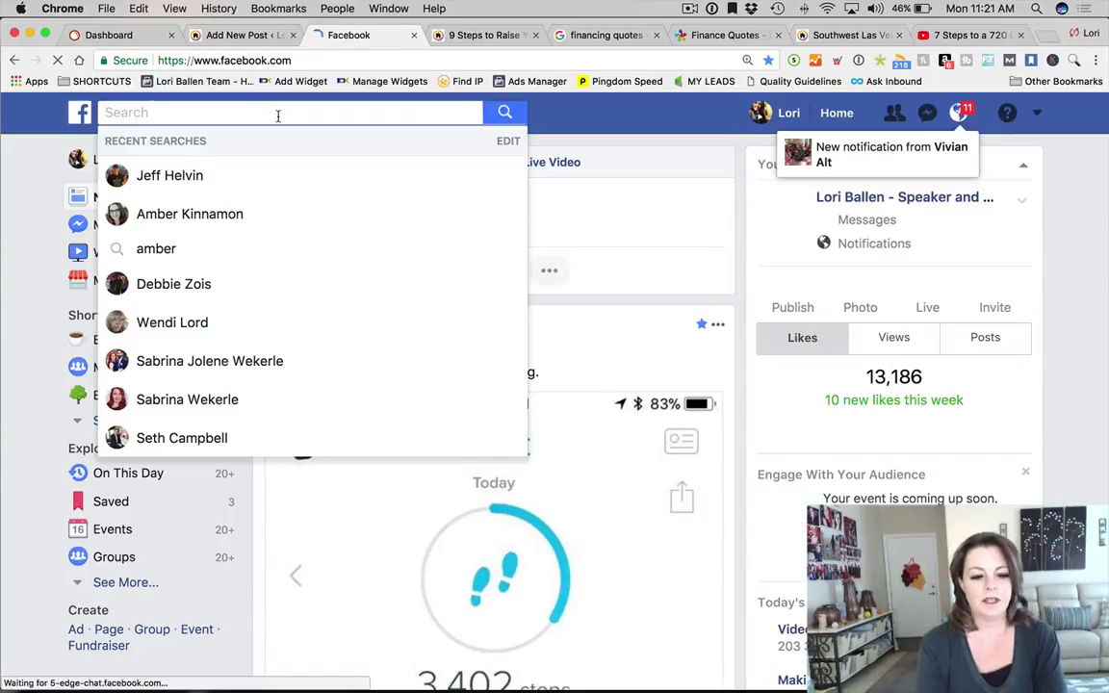
type("credit")
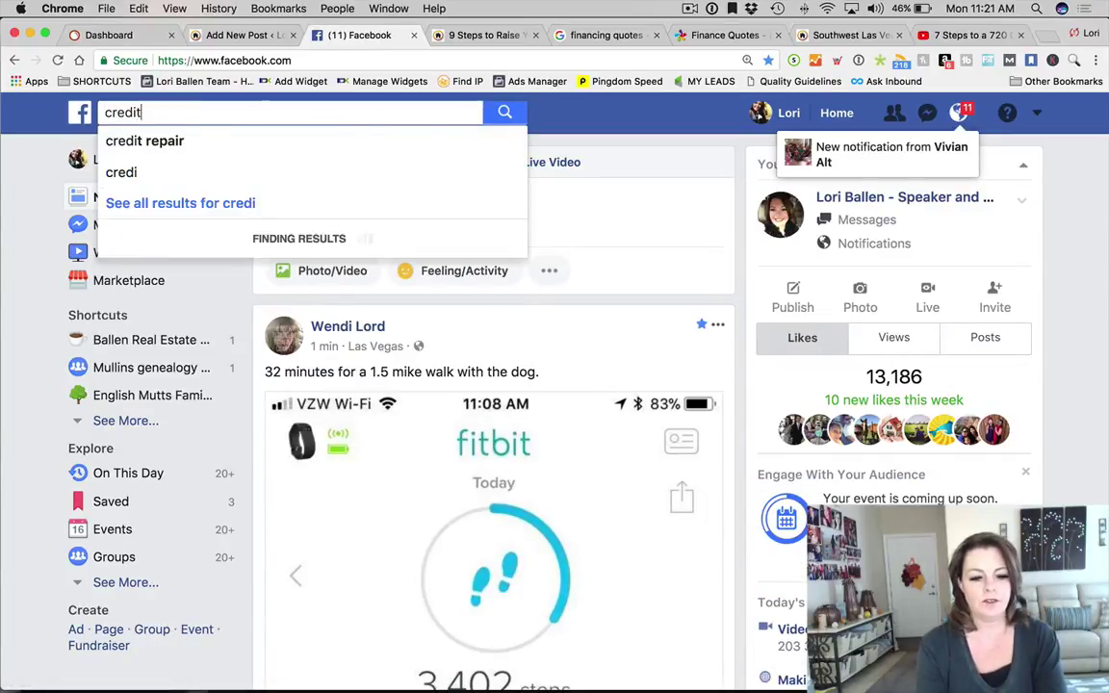
type(" score")
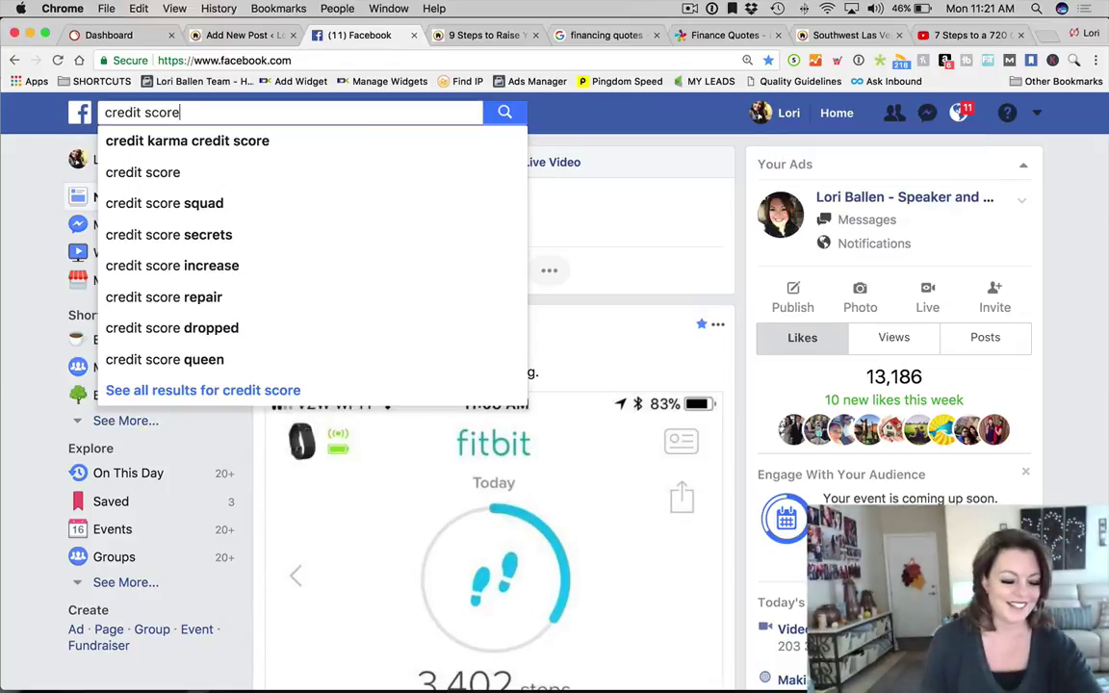
left_click(197, 267)
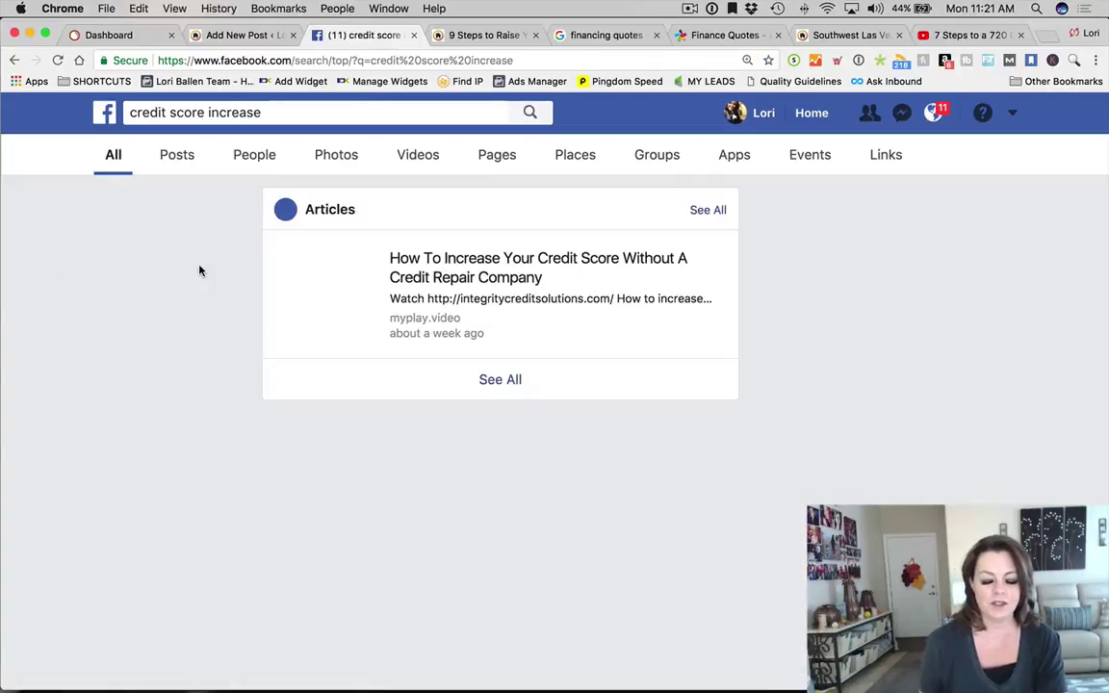
Open the Witness Riches video about a 272-point credit score increase from the search results and pause it
scroll(572, 315, "down", 1)
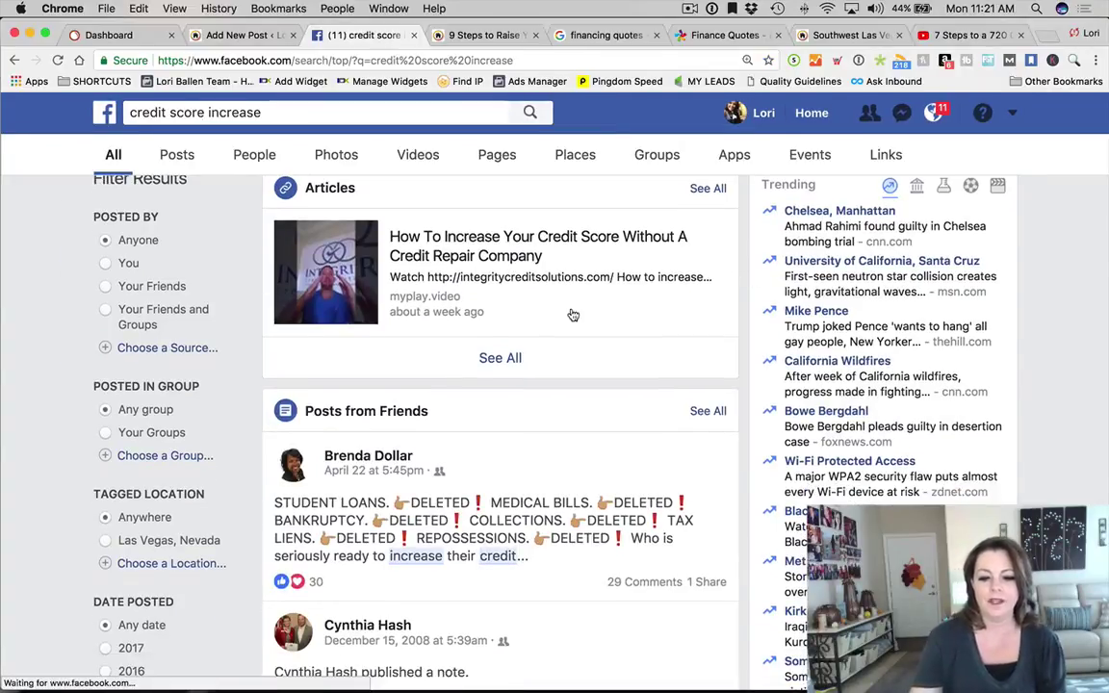
scroll(596, 298, "down", 5)
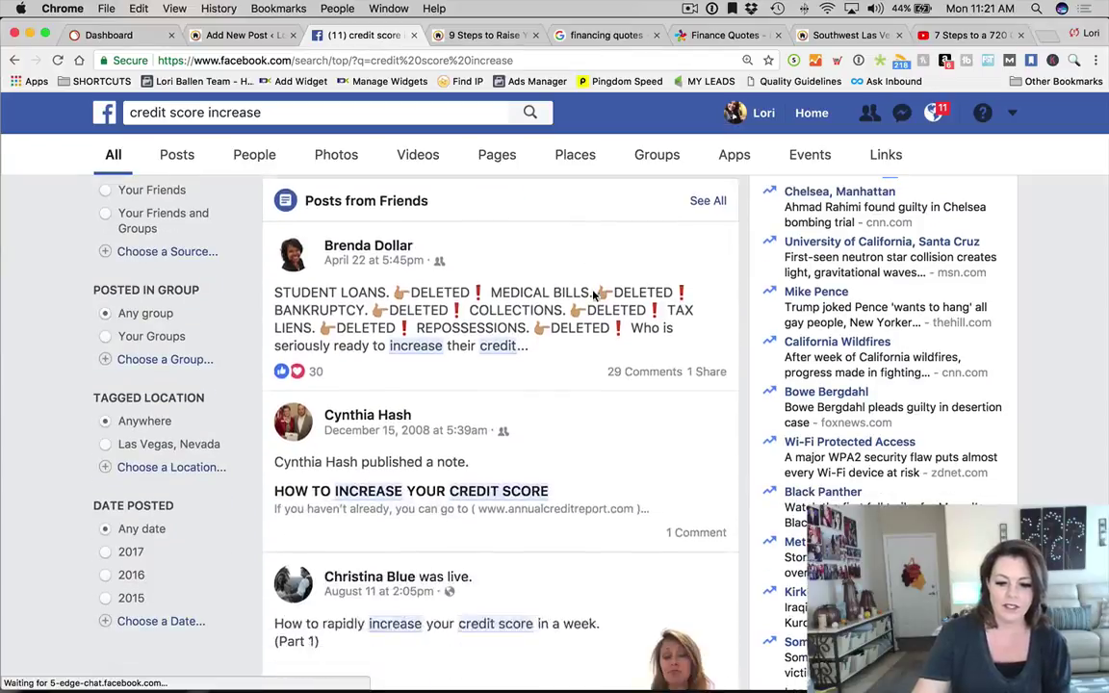
scroll(591, 294, "down", 3)
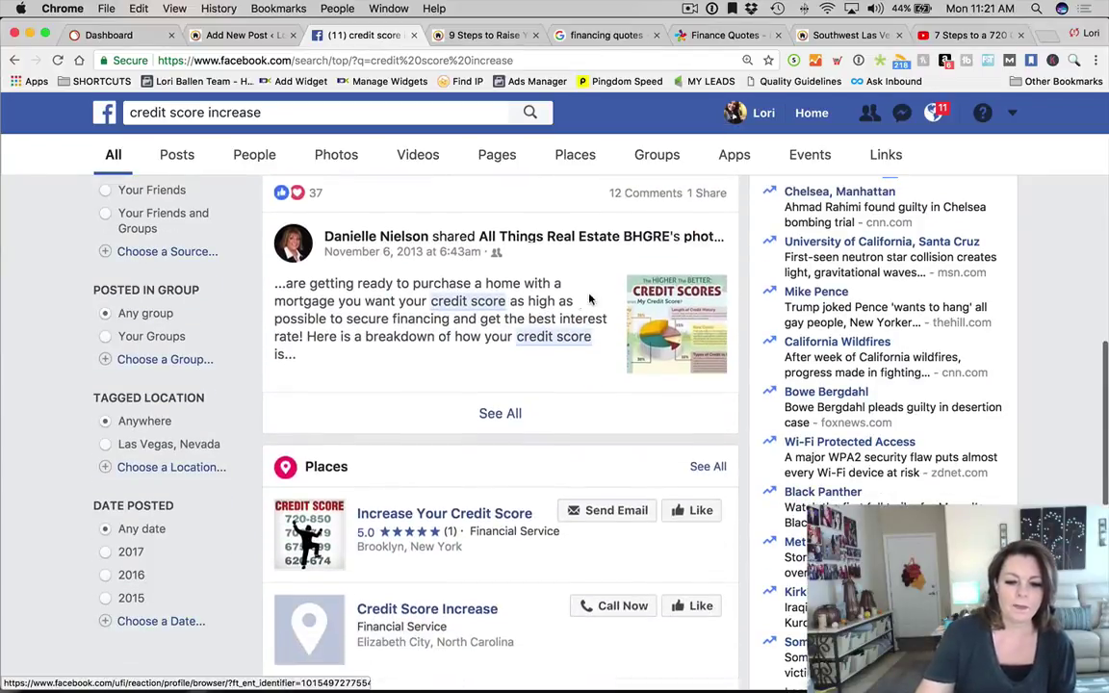
scroll(397, 318, "down", 6)
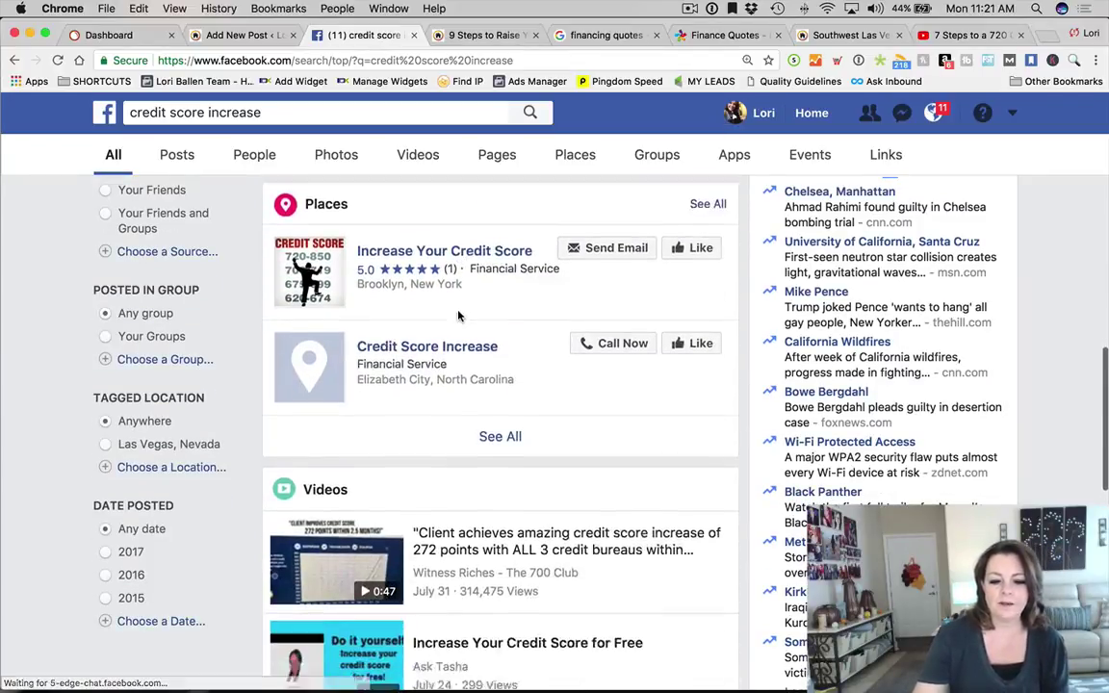
scroll(460, 318, "down", 1)
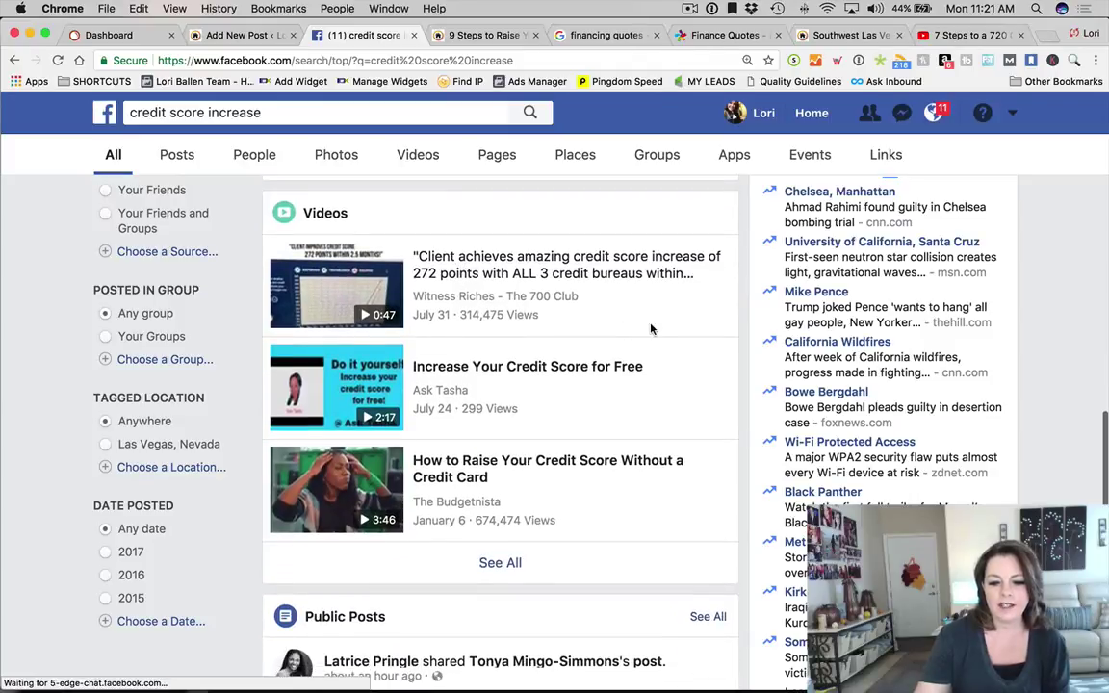
scroll(489, 249, "down", 1)
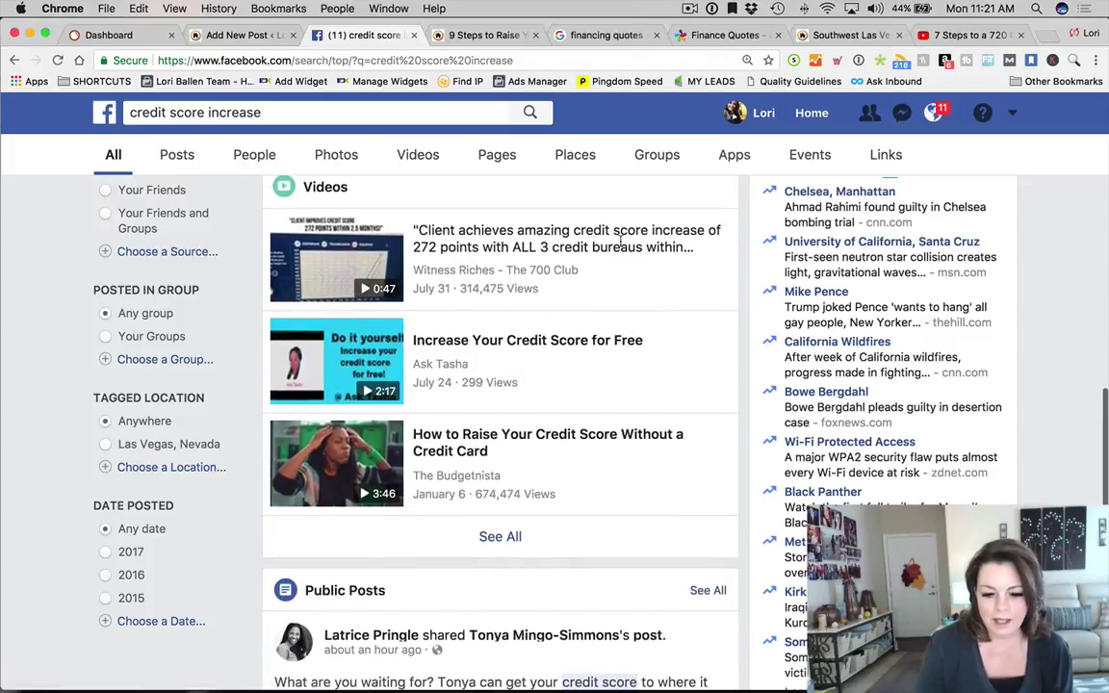
left_click(545, 250)
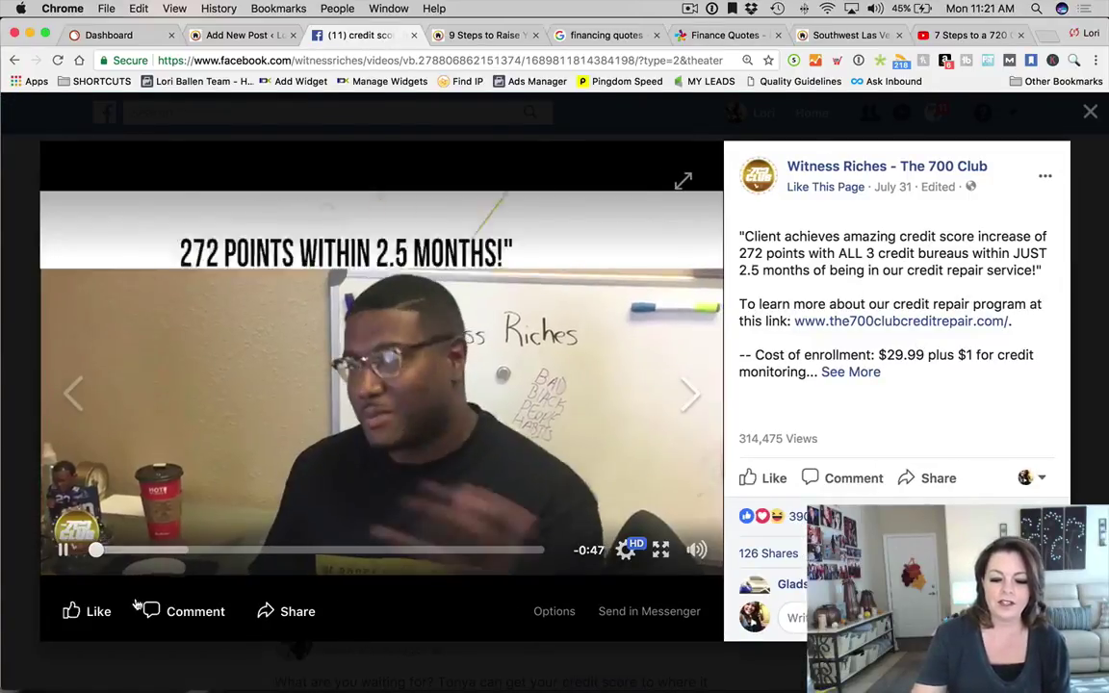
left_click(510, 442)
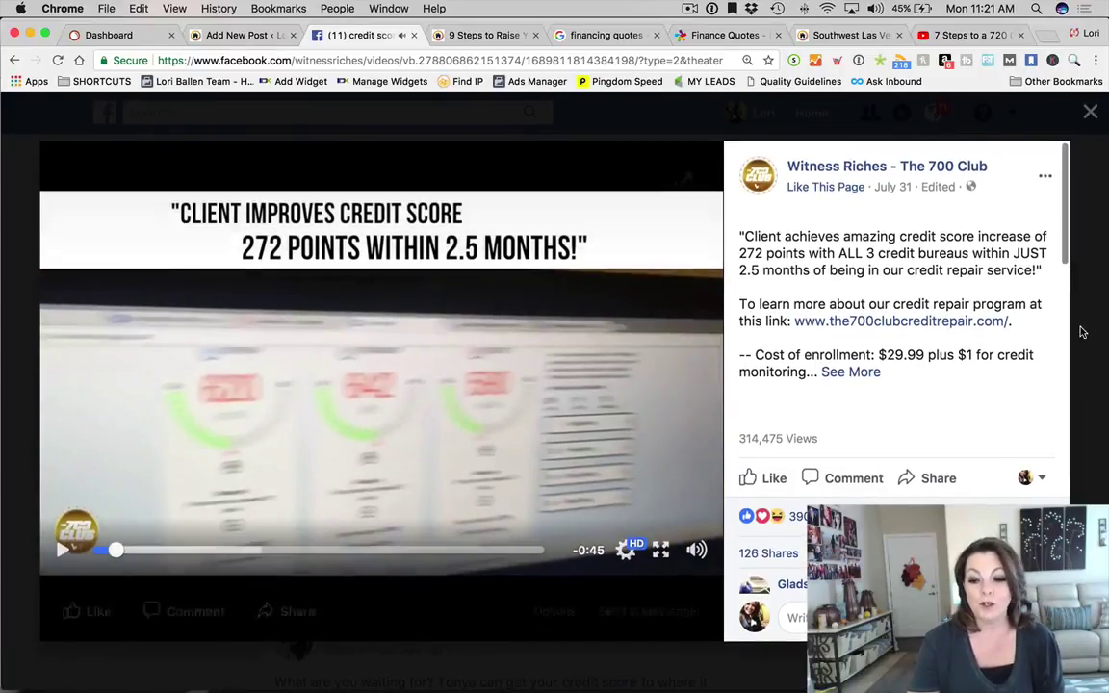
Check the video's post options for embedding, and go to the Witness Riches - The 700 Club page
left_click(1045, 180)
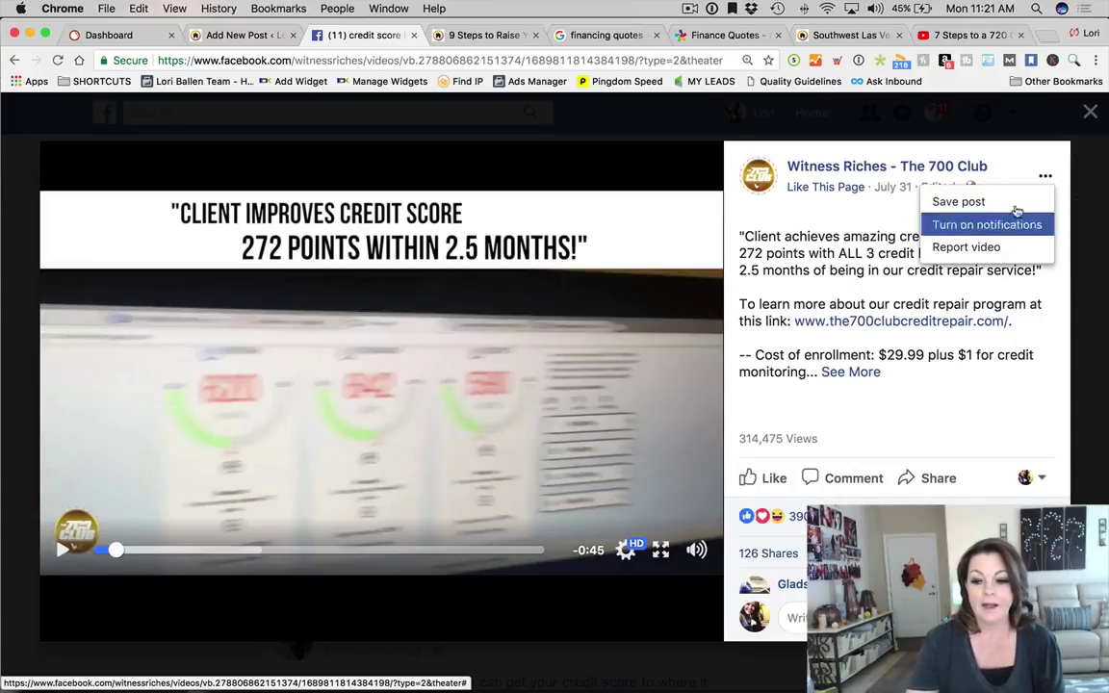
left_click(895, 169)
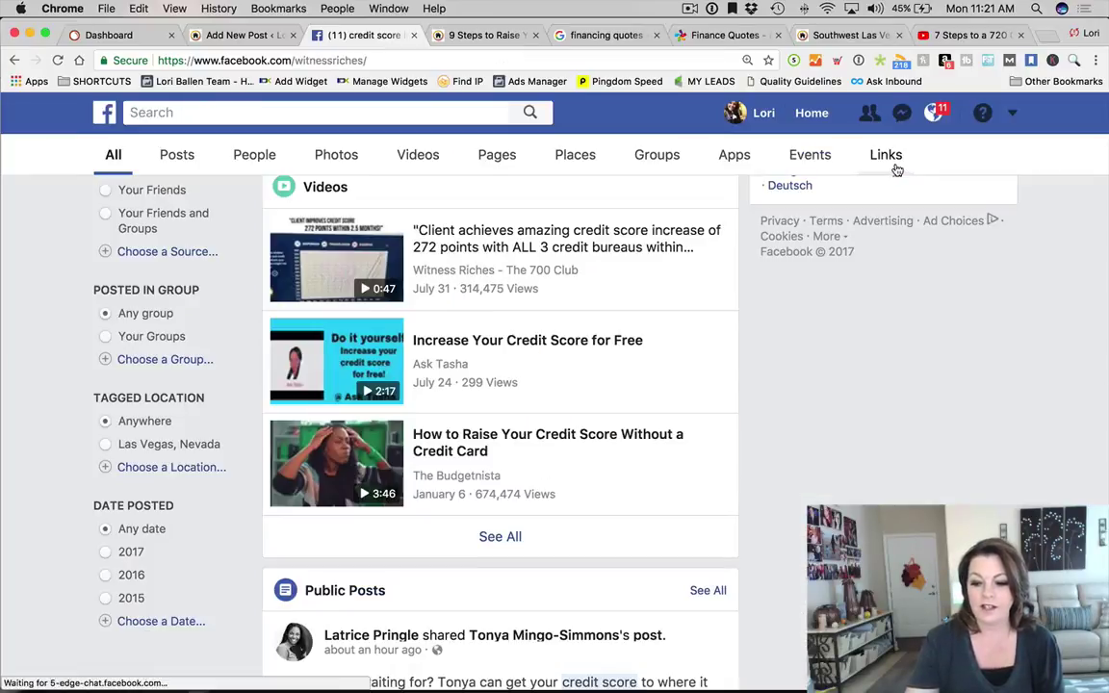
scroll(299, 393, "down", 3)
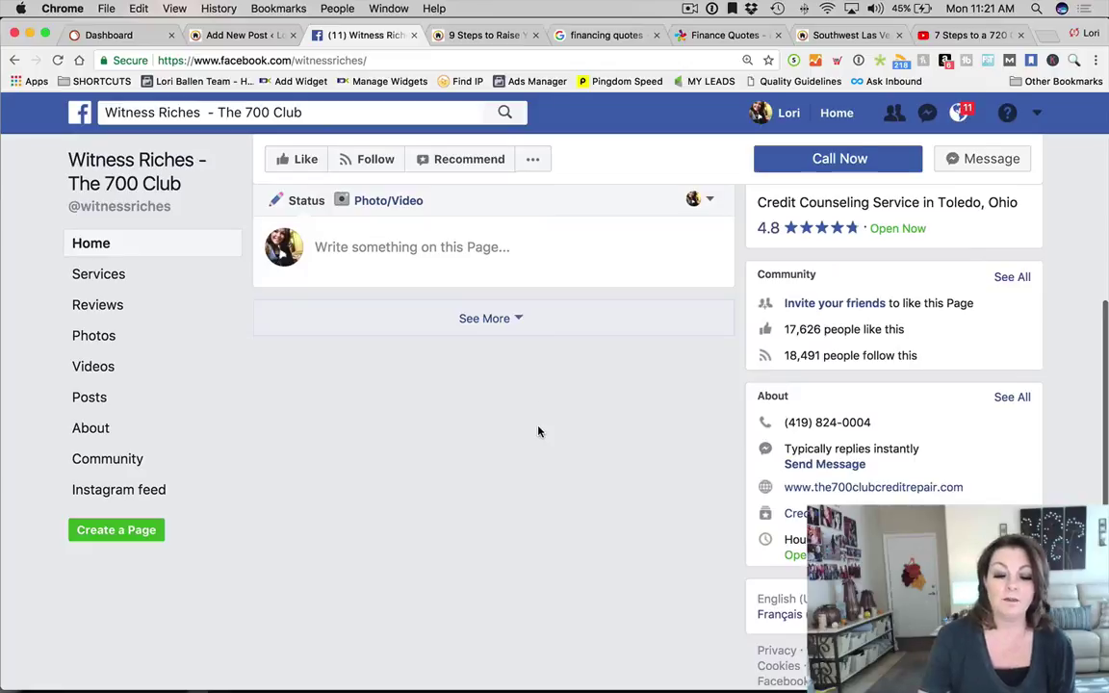
scroll(538, 432, "up", 3)
scroll(537, 425, "down", 3)
scroll(537, 426, "up", 3)
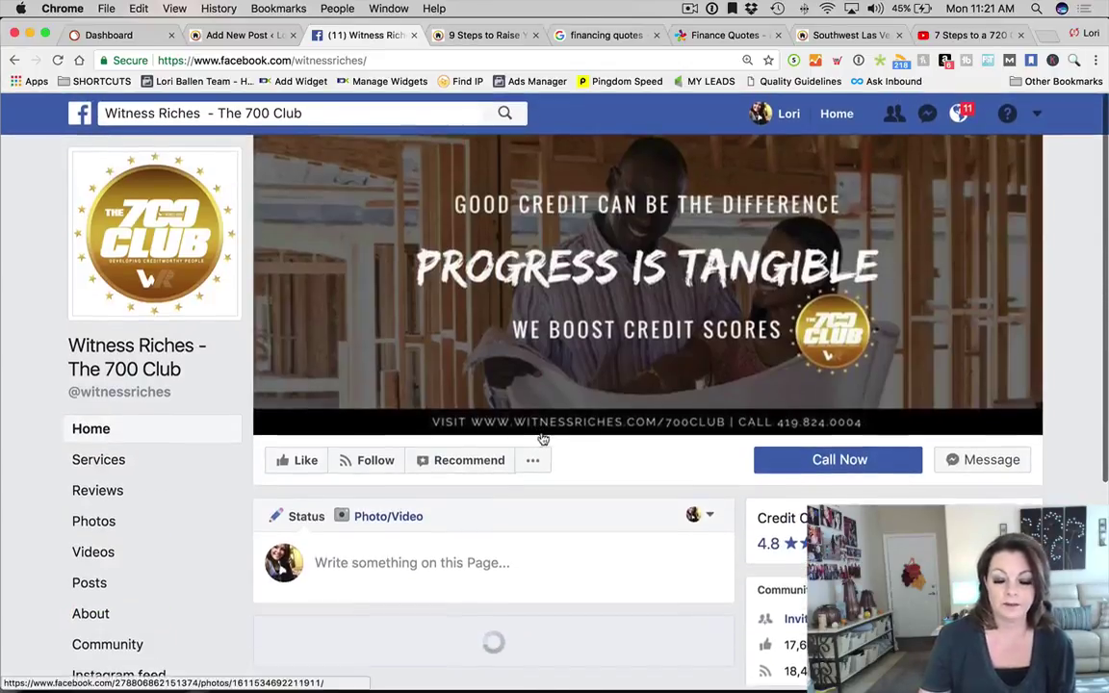
scroll(536, 434, "down", 3)
scroll(742, 438, "up", 3)
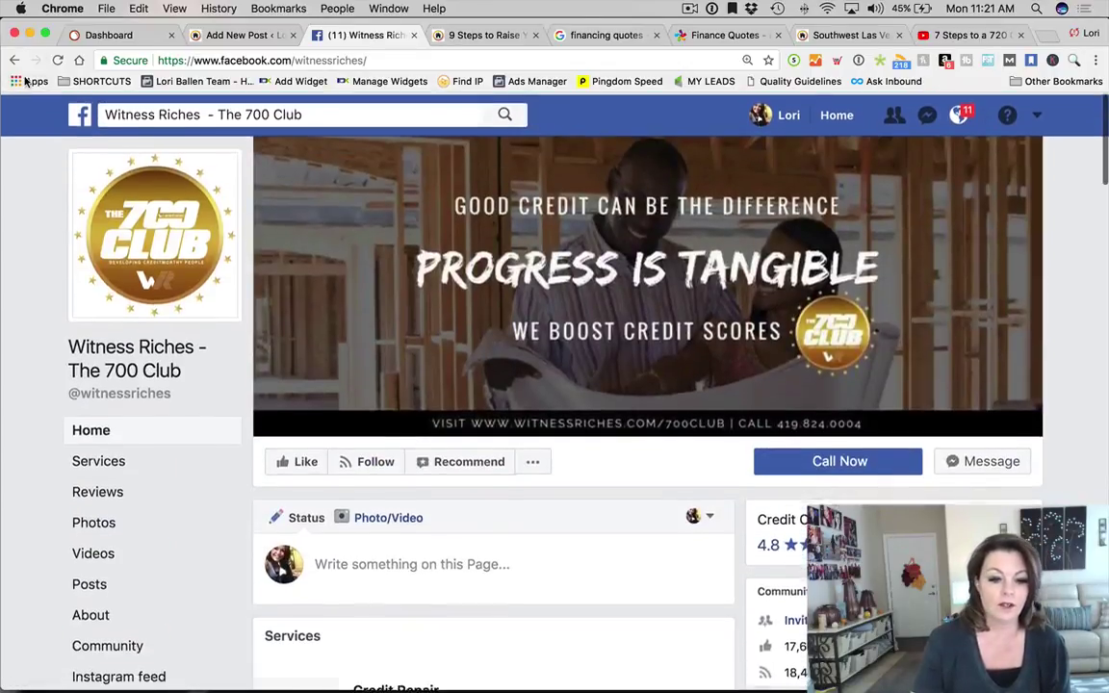
Find the page's October 12 video post about a credit report error and review its post options
scroll(395, 240, "down", 10)
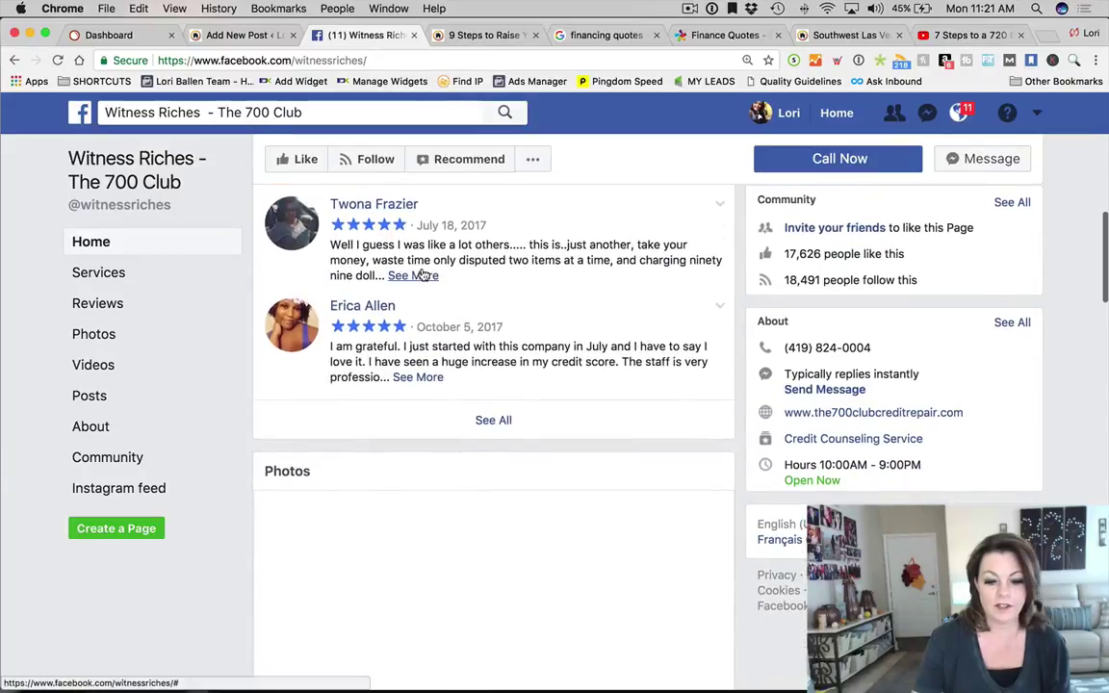
scroll(421, 276, "down", 10)
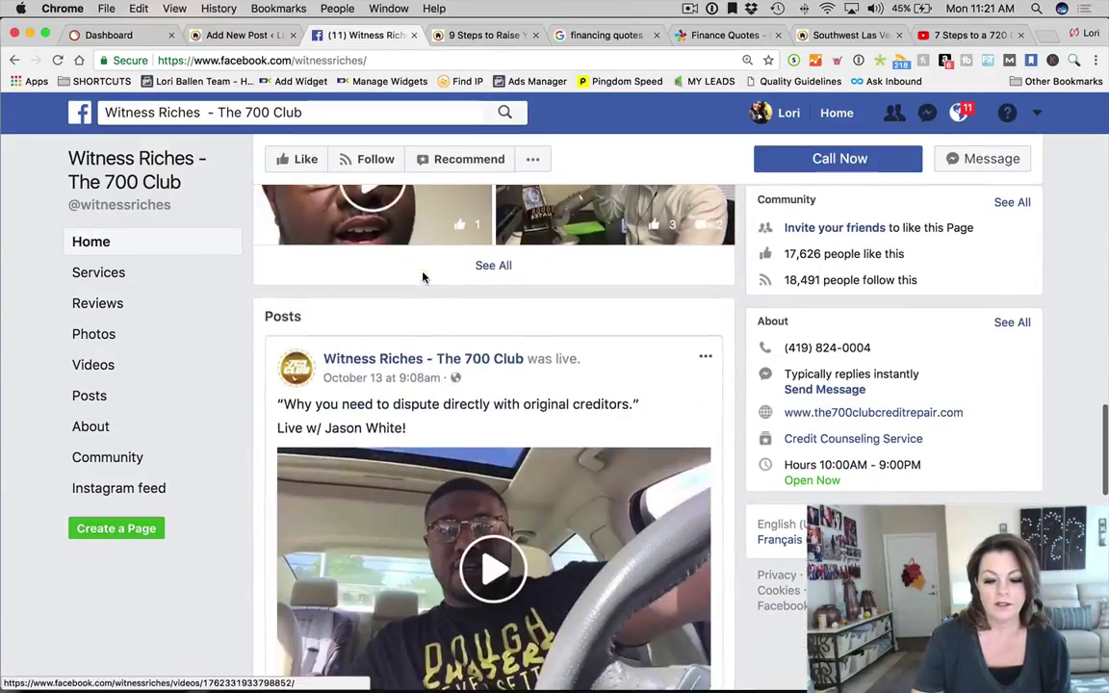
scroll(423, 277, "down", 8)
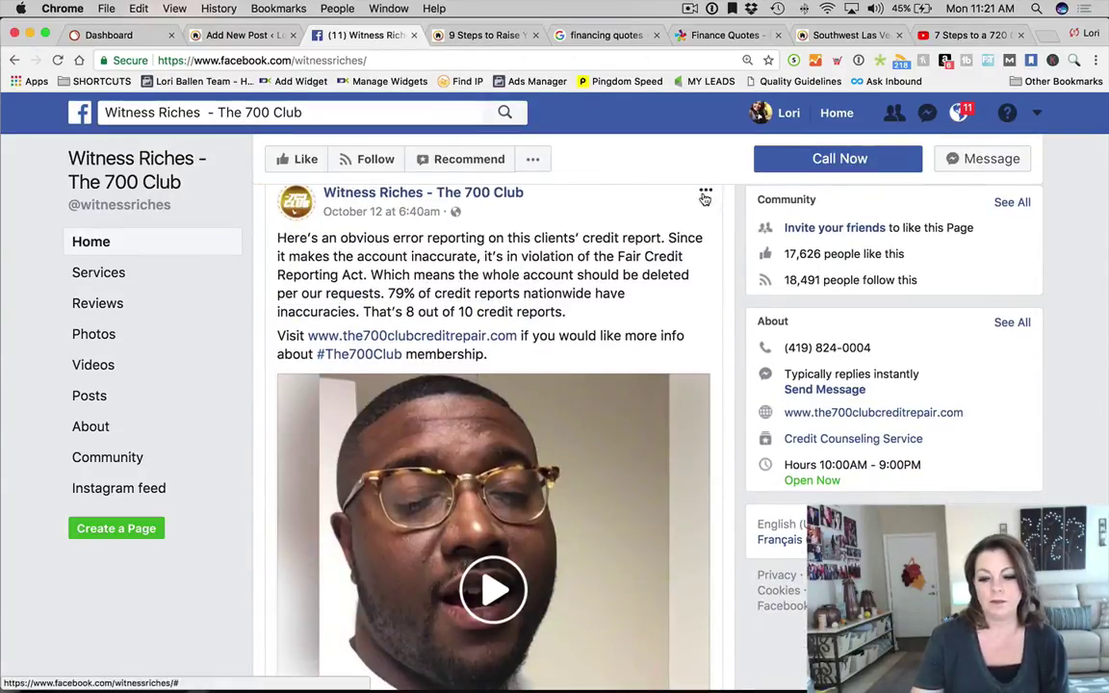
left_click(705, 195)
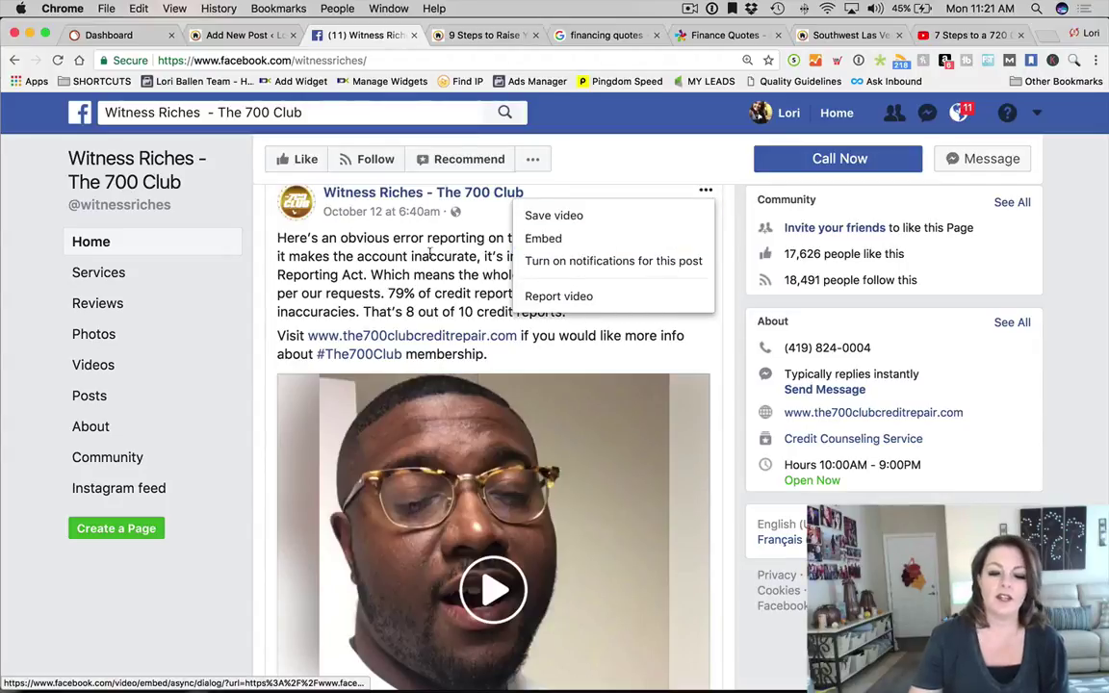
scroll(430, 252, "up", 1)
mouse_move(430, 262)
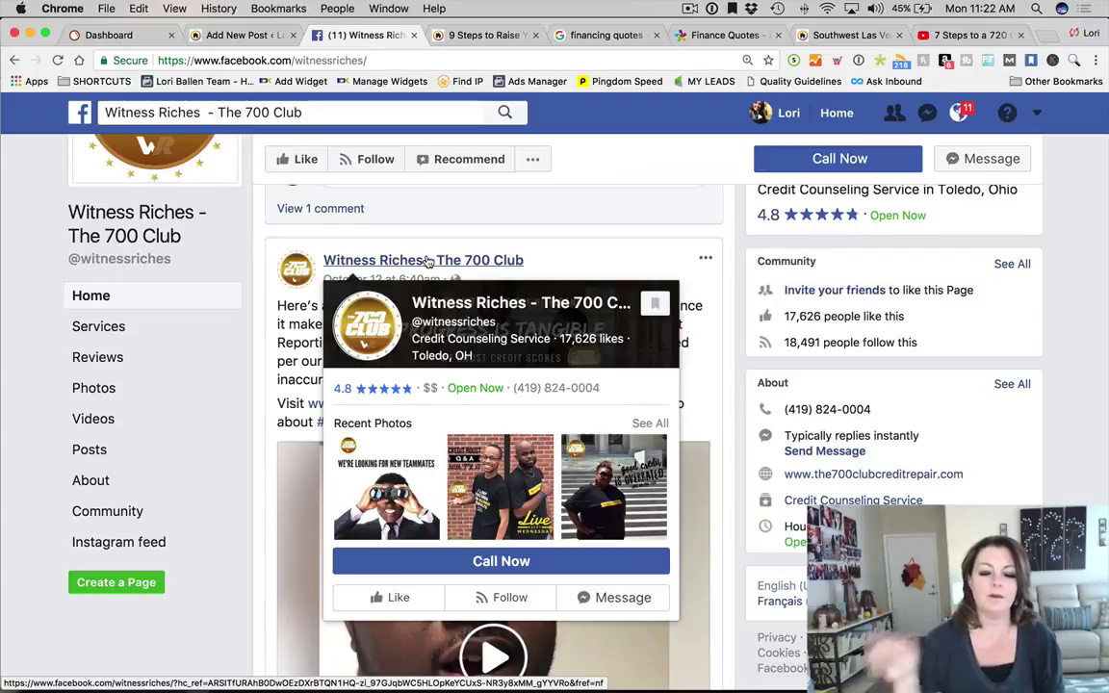
right_click(434, 260)
left_click(612, 236)
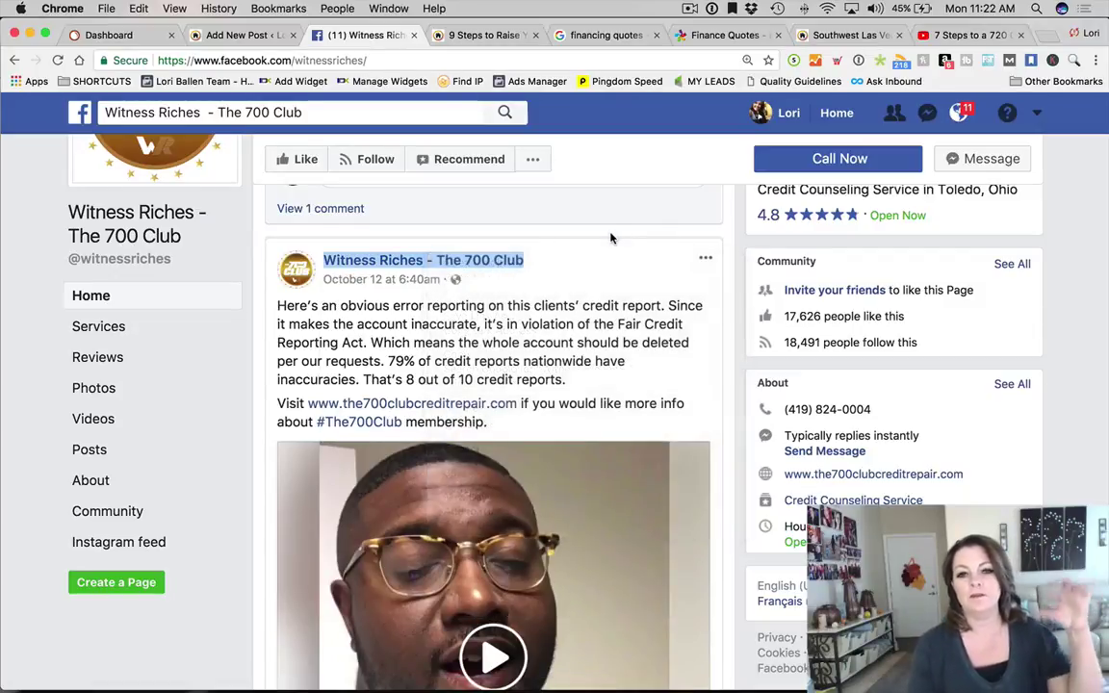
Open the embed code for the October 12 credit report error video and copy it
left_click(706, 260)
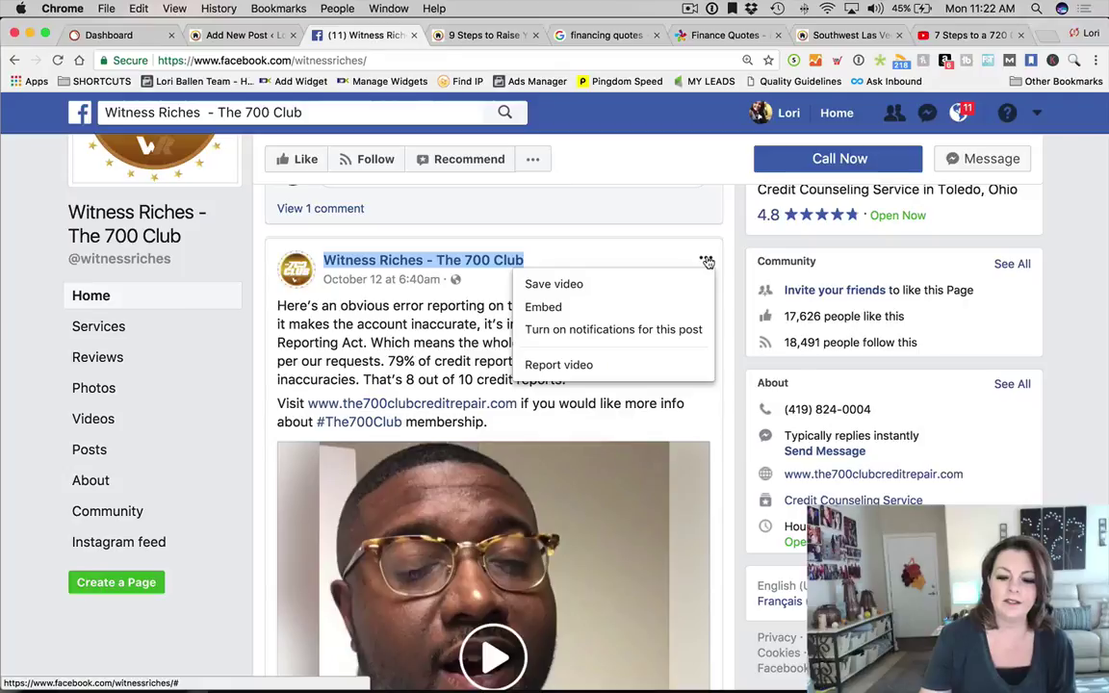
left_click(543, 310)
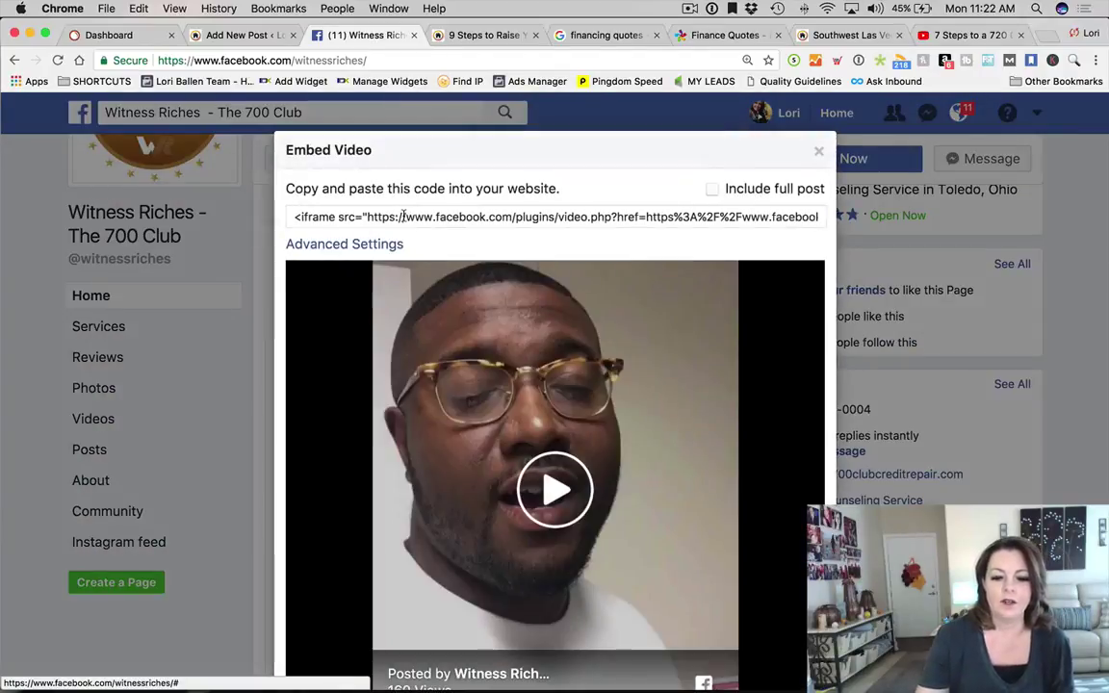
left_click(405, 216)
key("super+c")
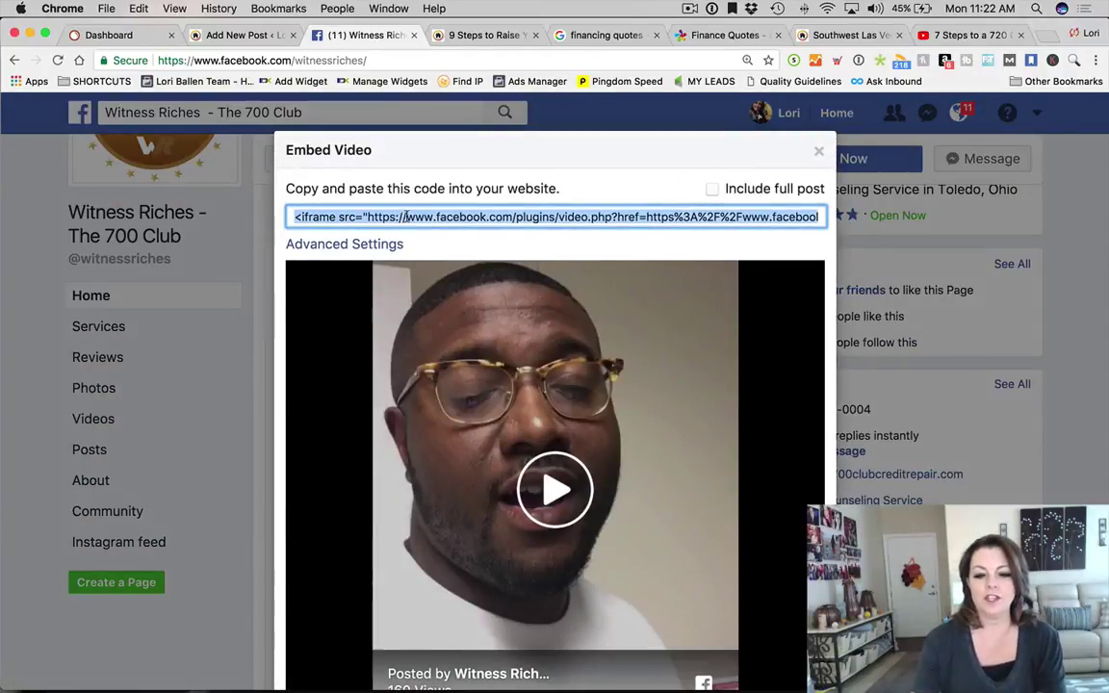
Paste the Facebook video's embed code at the end of the blog post's HTML source and return to the visual view
left_click(229, 34)
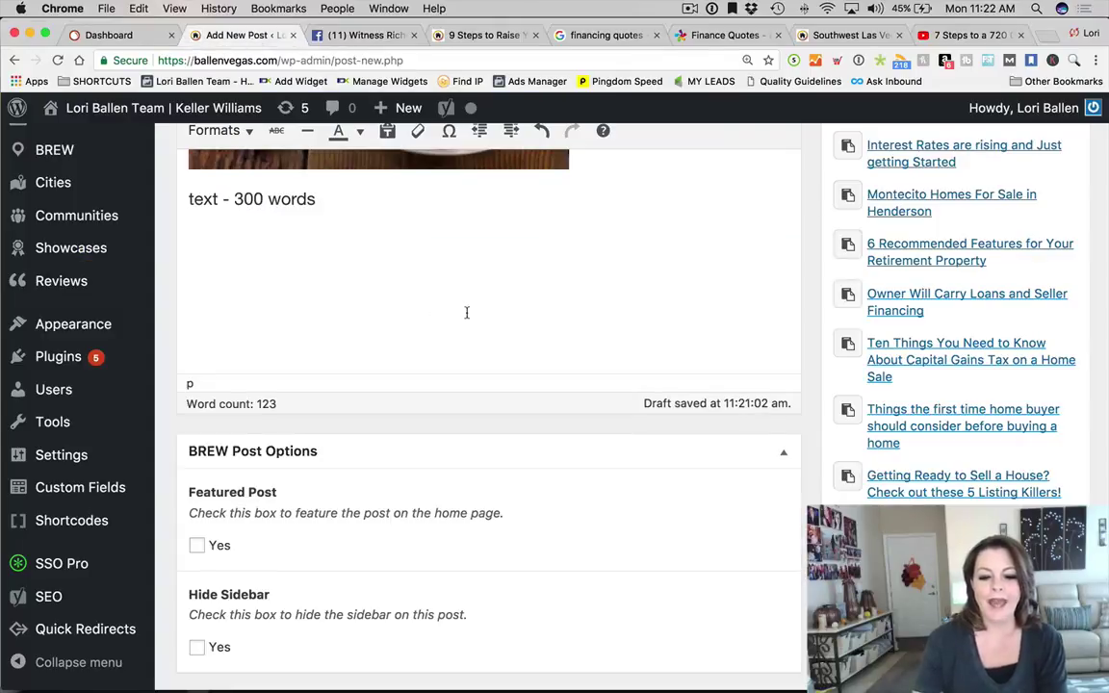
scroll(466, 312, "up", 5)
left_click(780, 162)
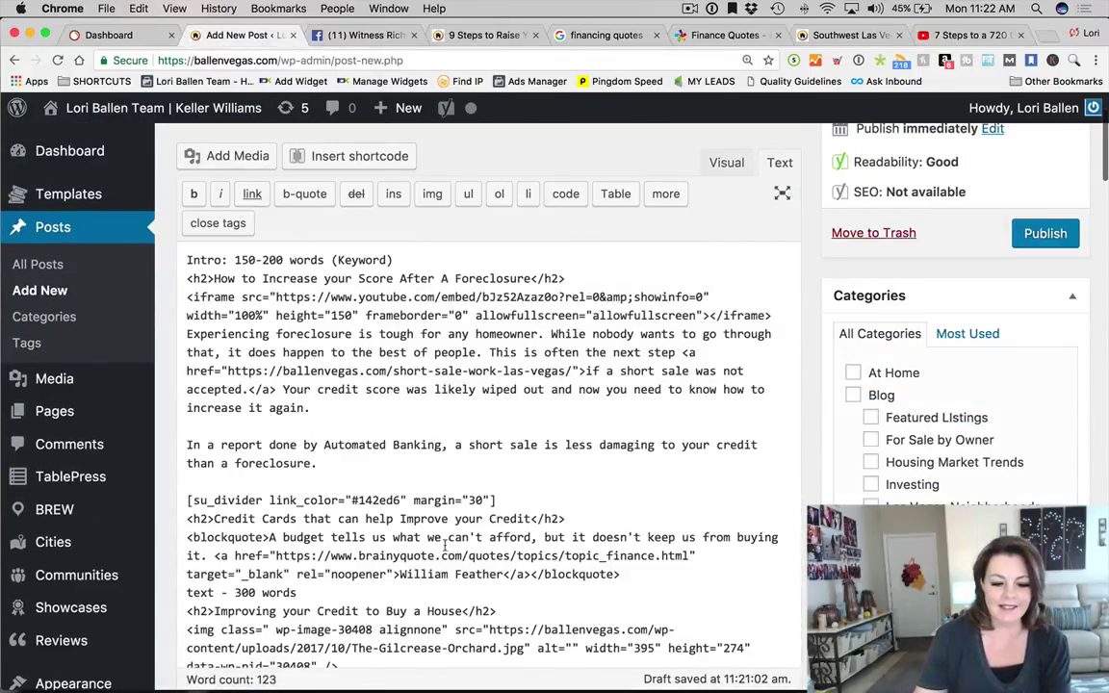
scroll(446, 546, "down", 5)
left_click_drag(209, 487, 144, 488)
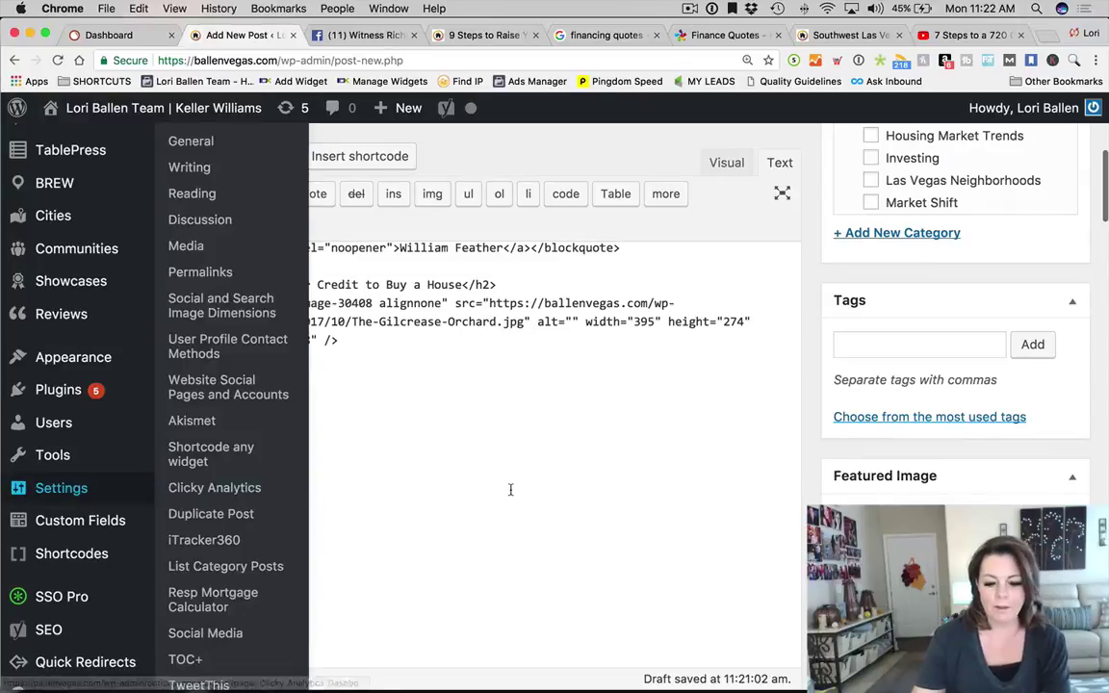
key("cmd+v")
left_click(732, 168)
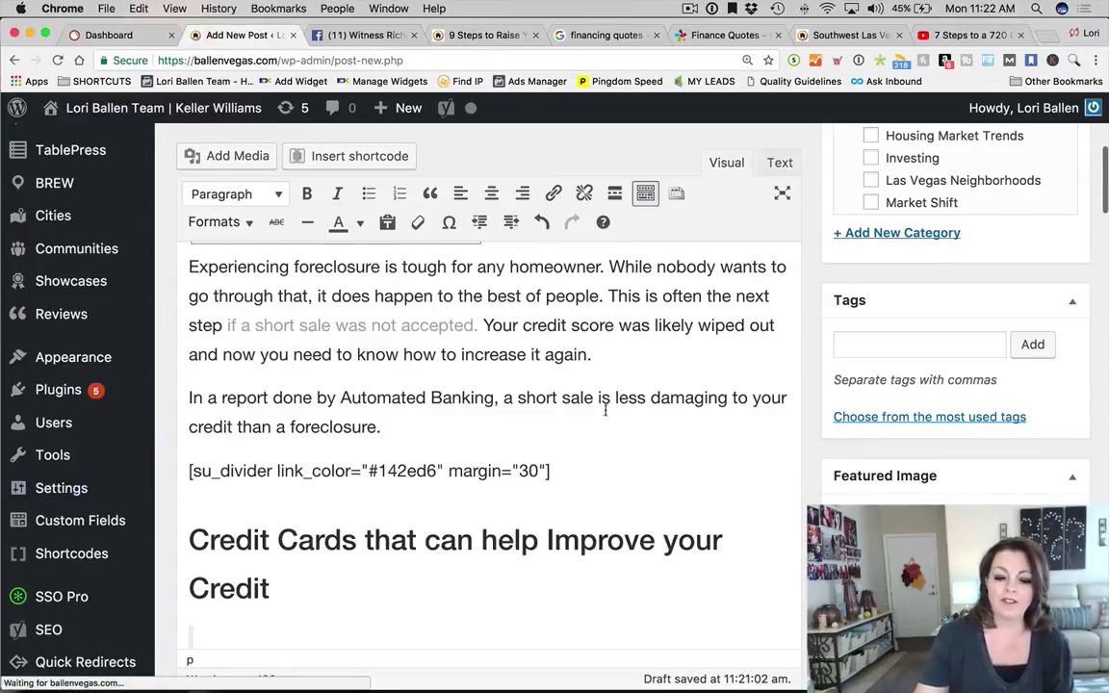
Review the embedded Facebook video at the end of the post, remove it, and return to the William Feather blockquote section
scroll(573, 411, "down", 10)
scroll(573, 411, "down", 5)
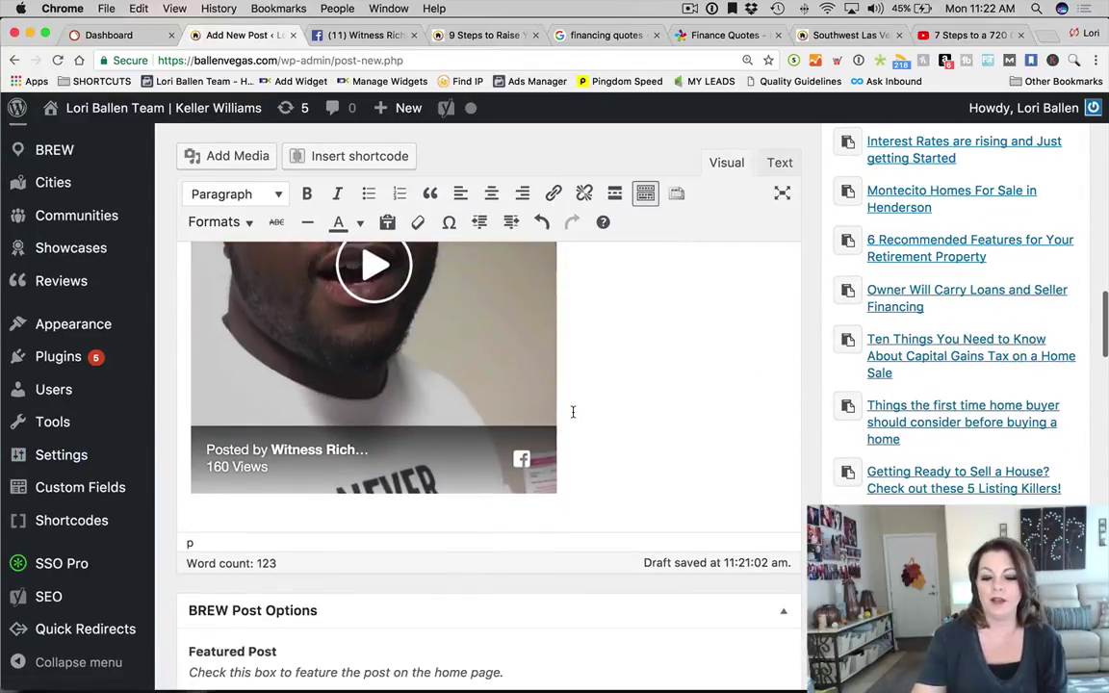
scroll(572, 414, "up", 8)
scroll(578, 385, "down", 1)
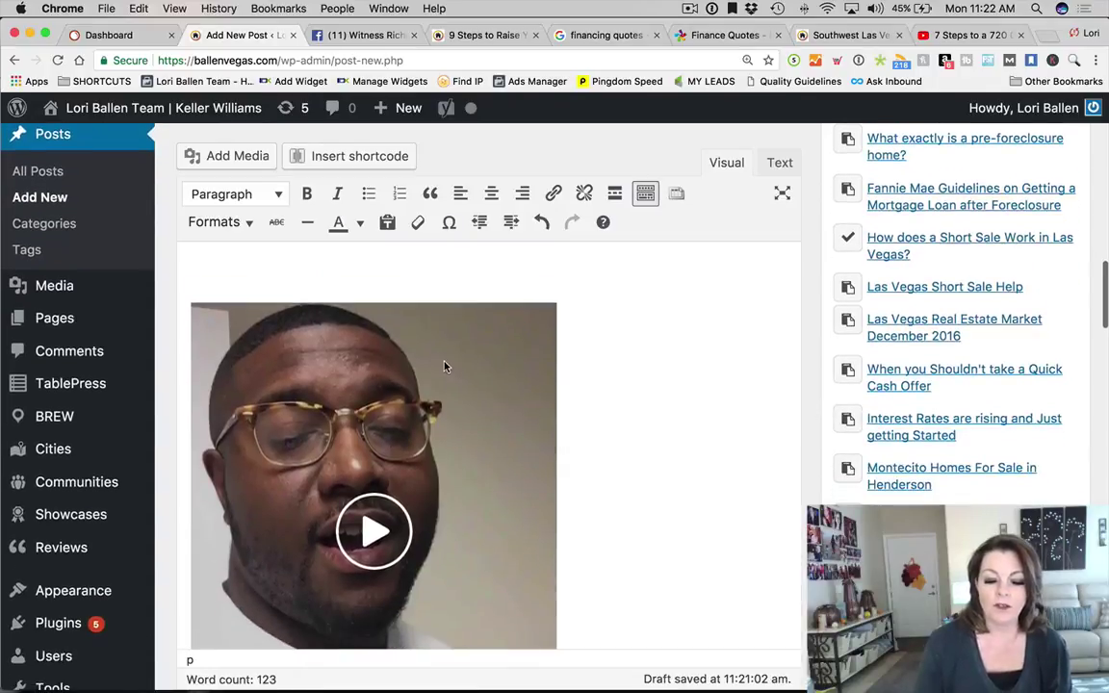
left_click(469, 392)
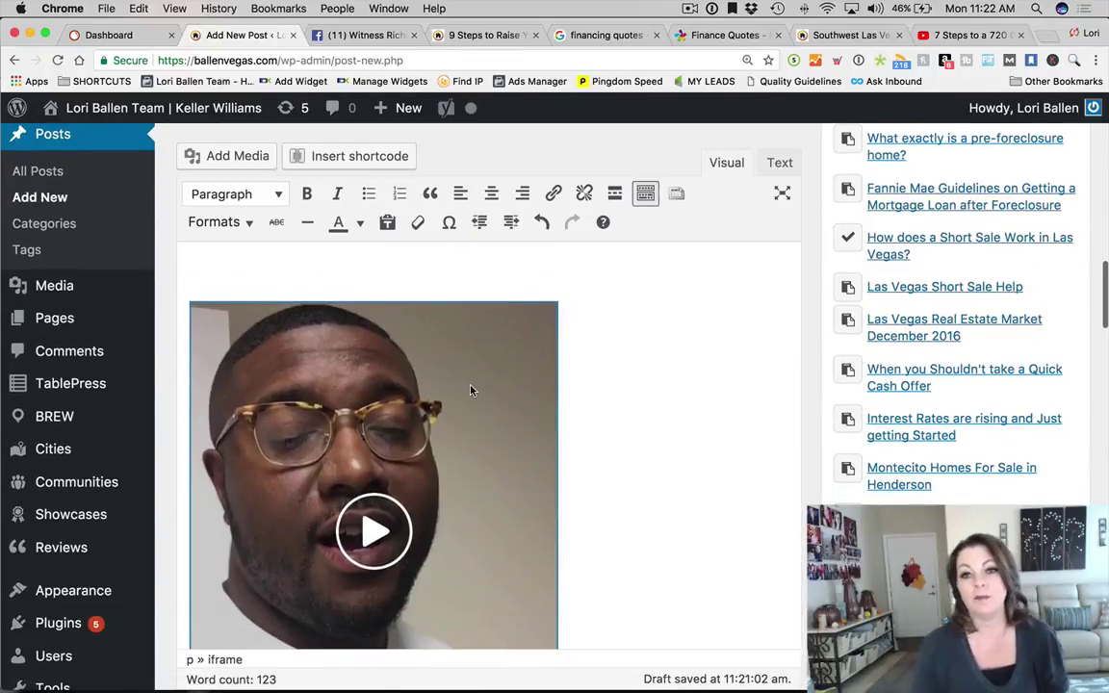
scroll(627, 405, "down", 5)
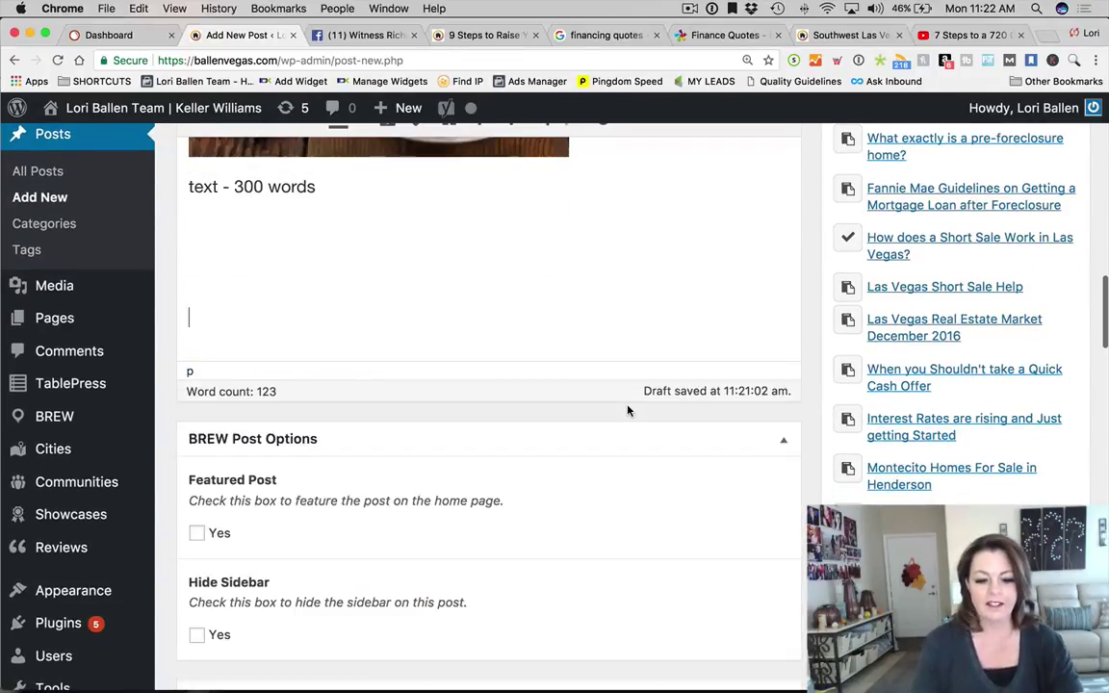
scroll(490, 403, "up", 3)
scroll(490, 400, "up", 10)
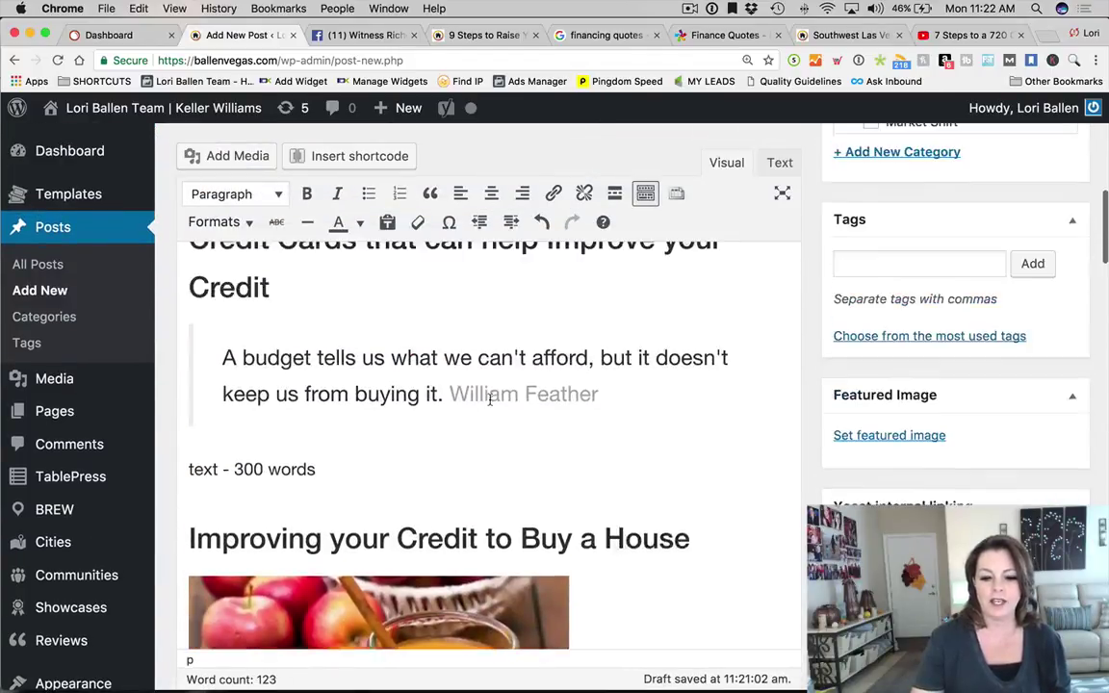
Try the Facebook video below the divider above the "Credit Cards that can help Improve your Credit" heading, and remove it again
scroll(462, 413, "down", 3)
scroll(463, 412, "down", 1)
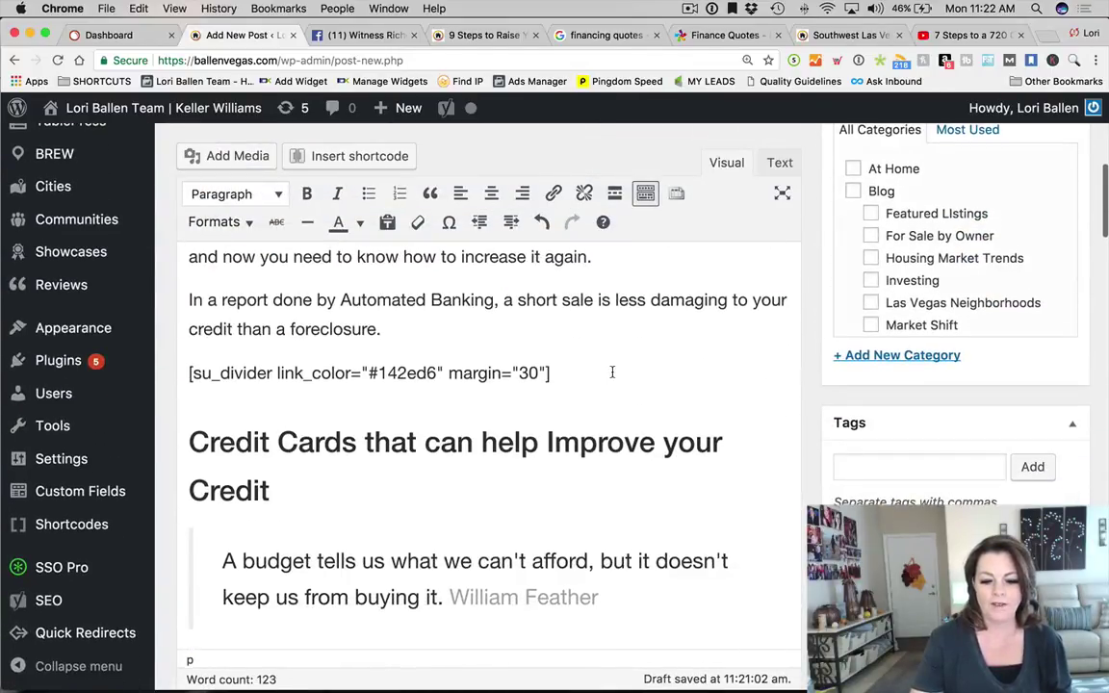
key("Return")
key("super+v")
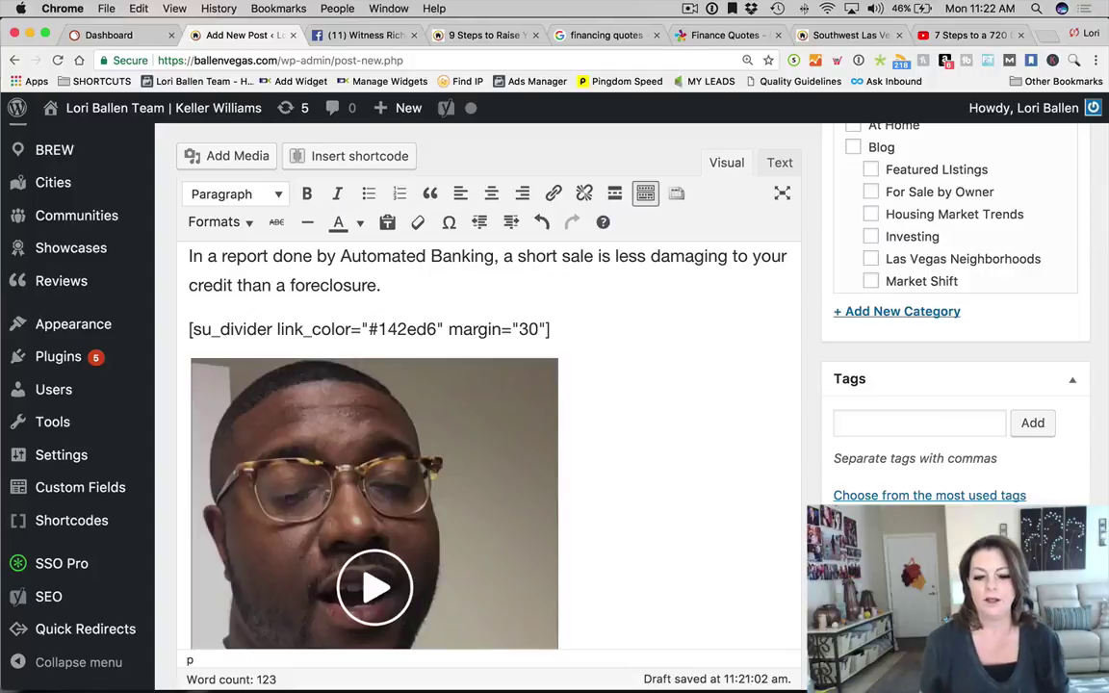
left_click(364, 433)
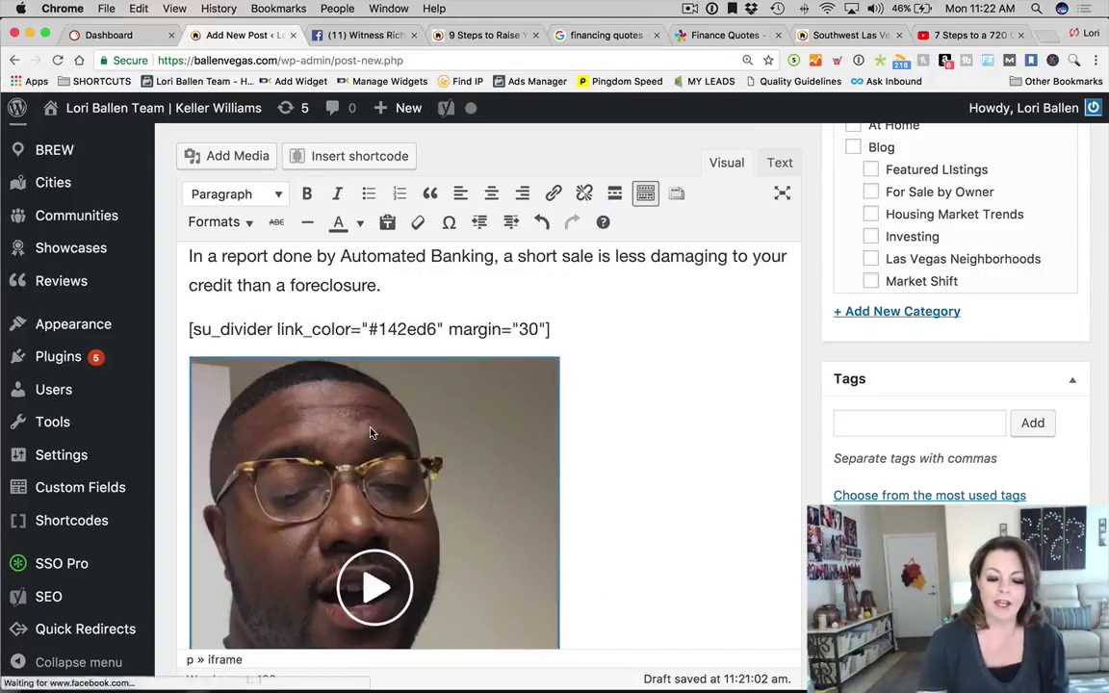
key("BackSpace")
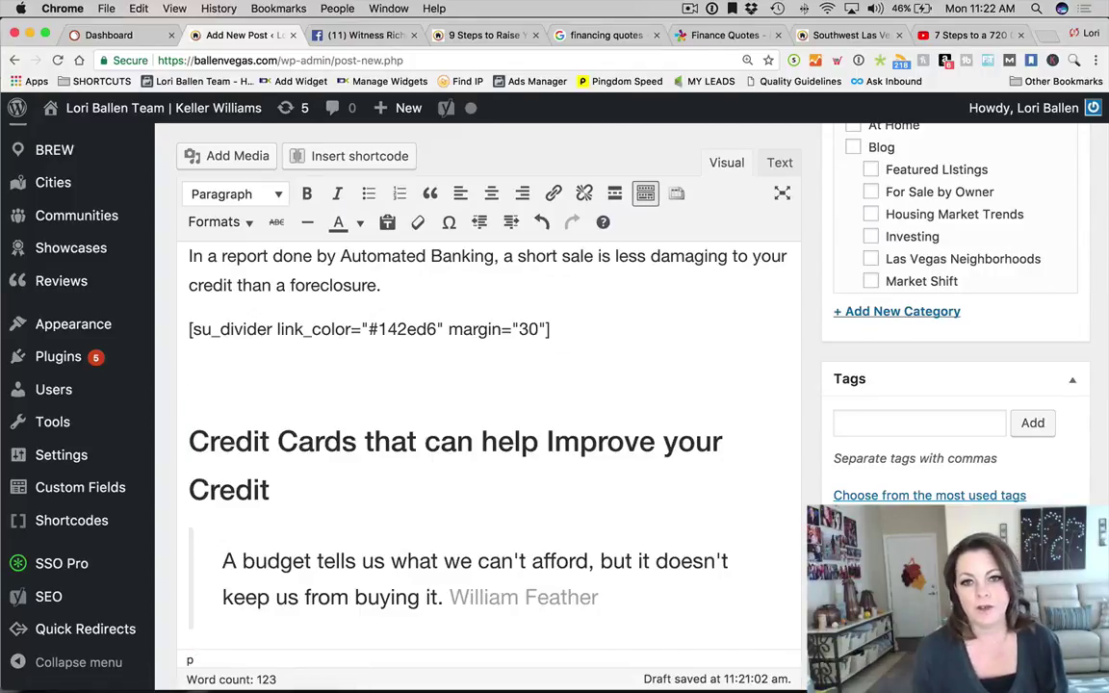
Open yelp.com in the browser tab holding the financing quotes search
scroll(444, 447, "down", 5)
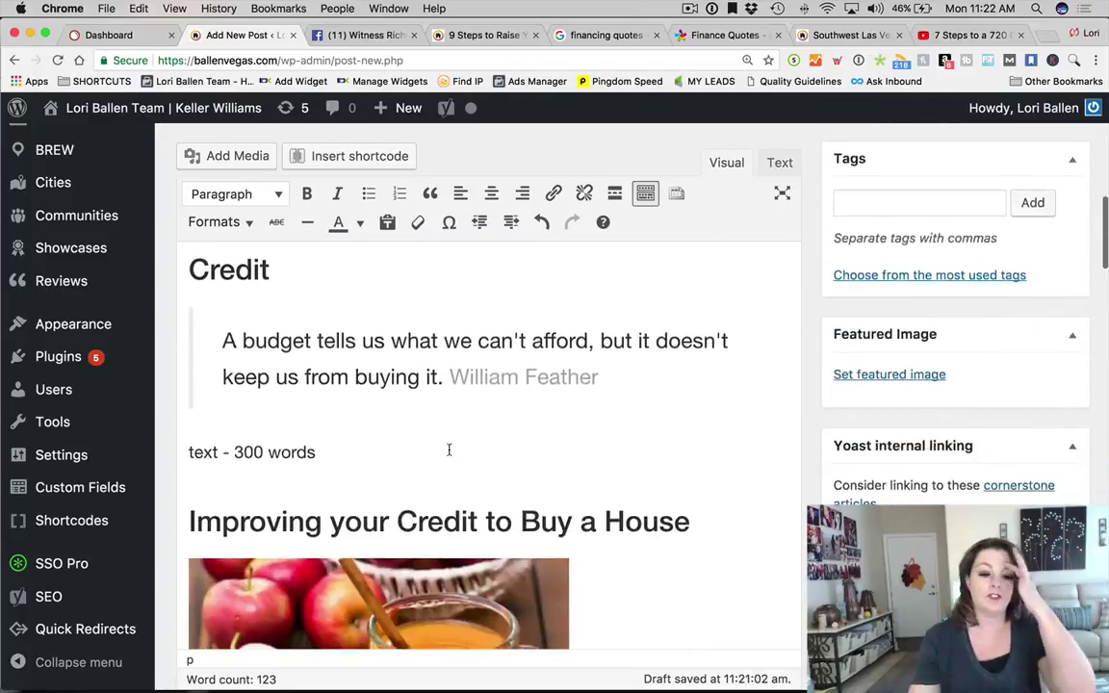
scroll(448, 449, "down", 8)
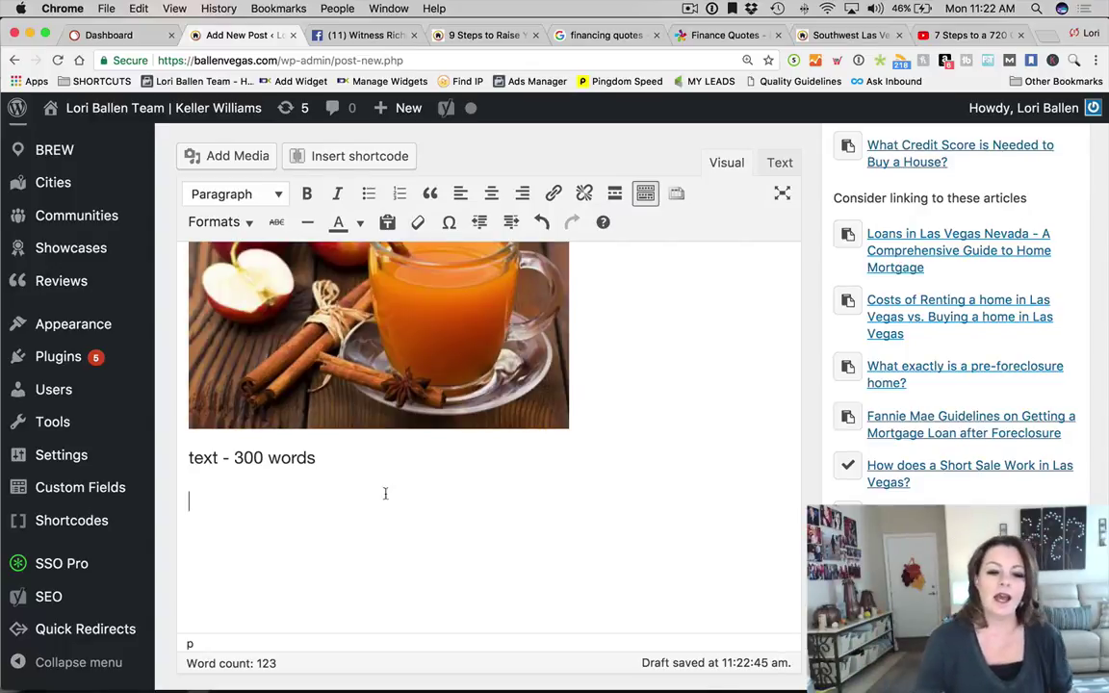
scroll(385, 494, "down", 2)
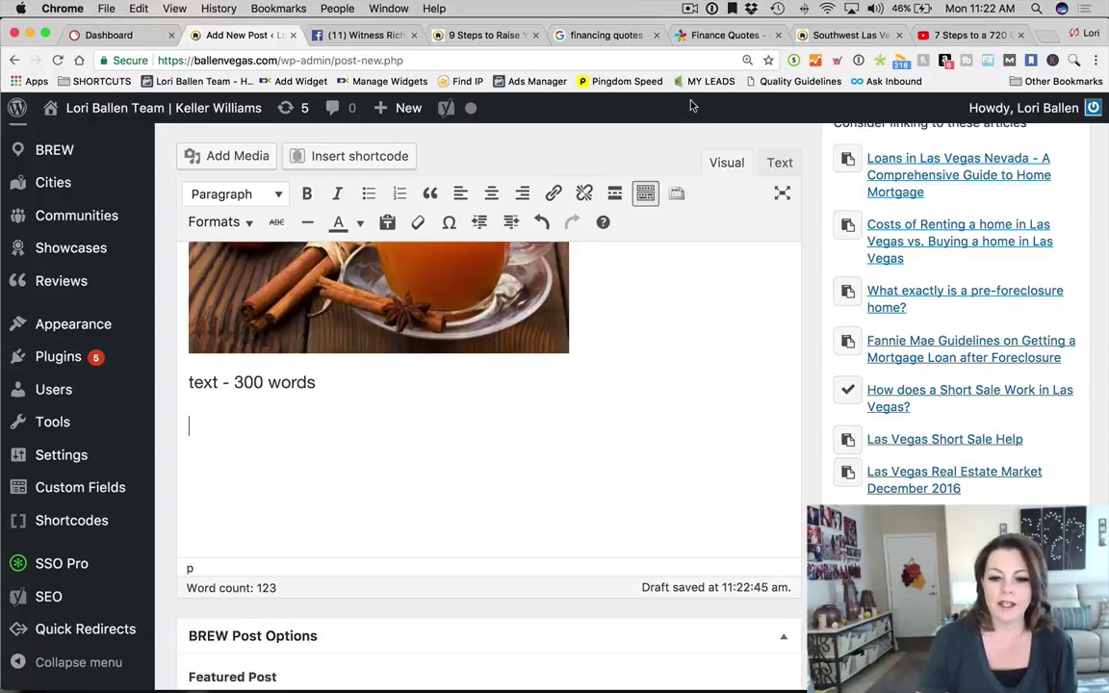
left_click(591, 33)
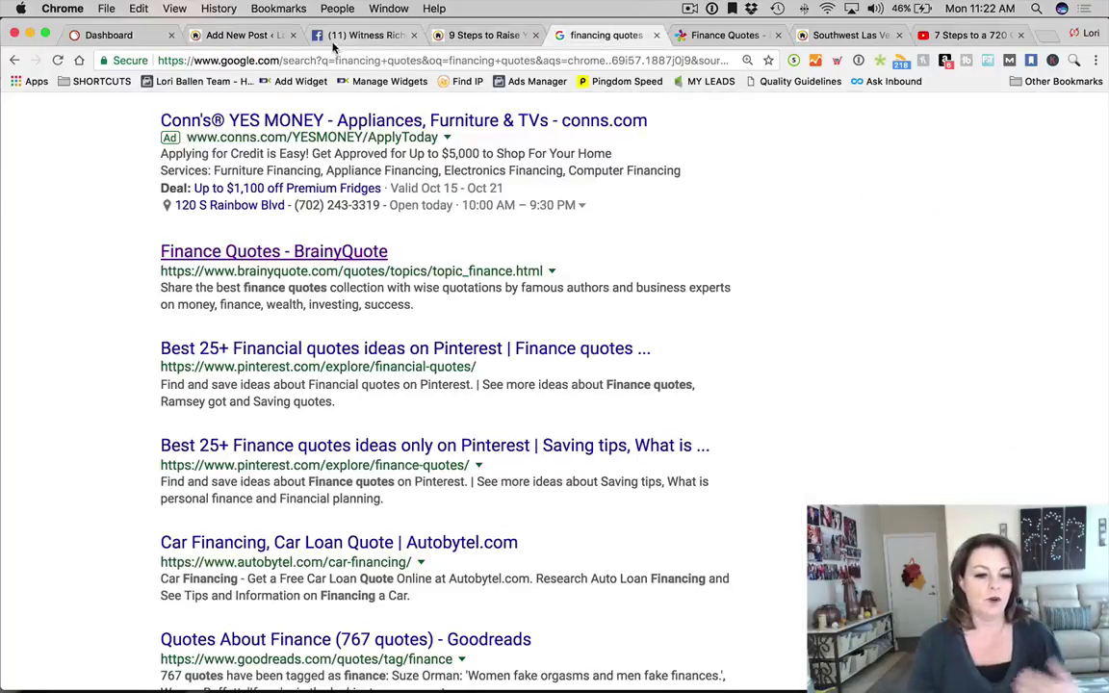
left_click(337, 61)
type("yelp.com")
key("Return")
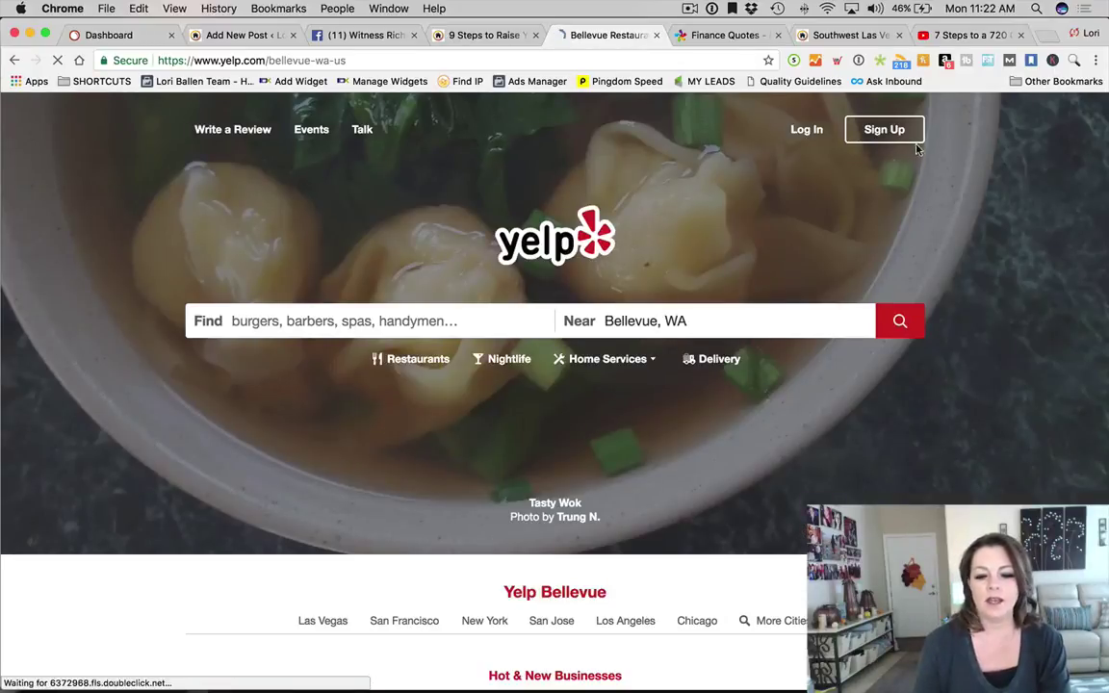
Look up credit score on Yelp, choose the suggested Debt Relief Services category, and review the listed businesses
left_click(371, 320)
type("credit score")
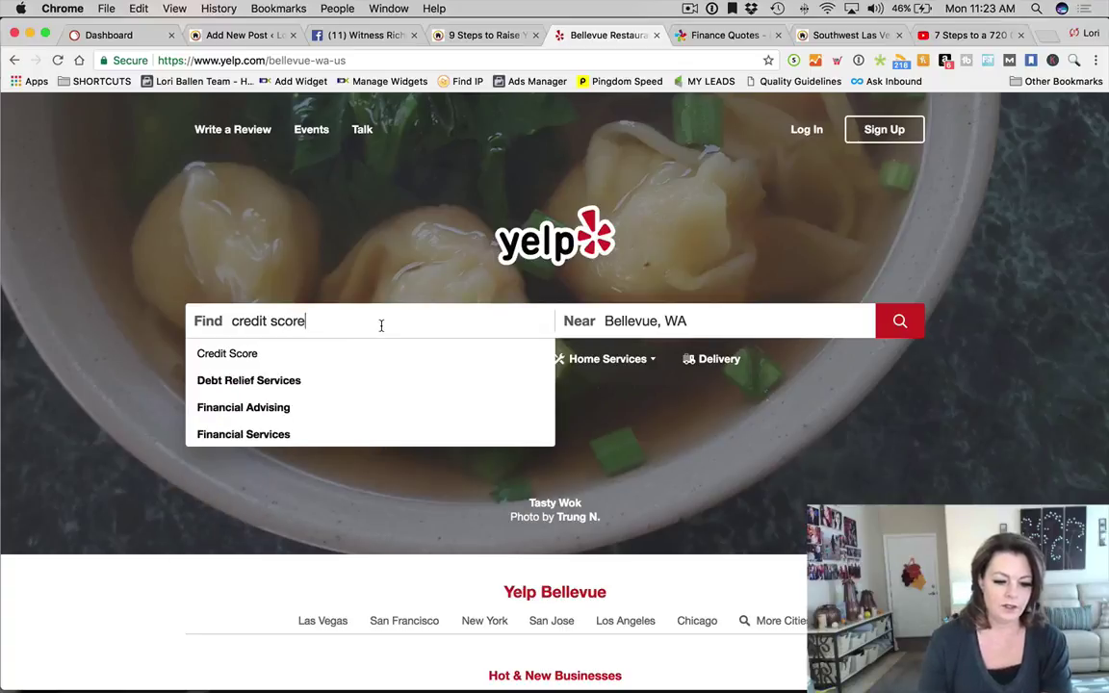
left_click(329, 381)
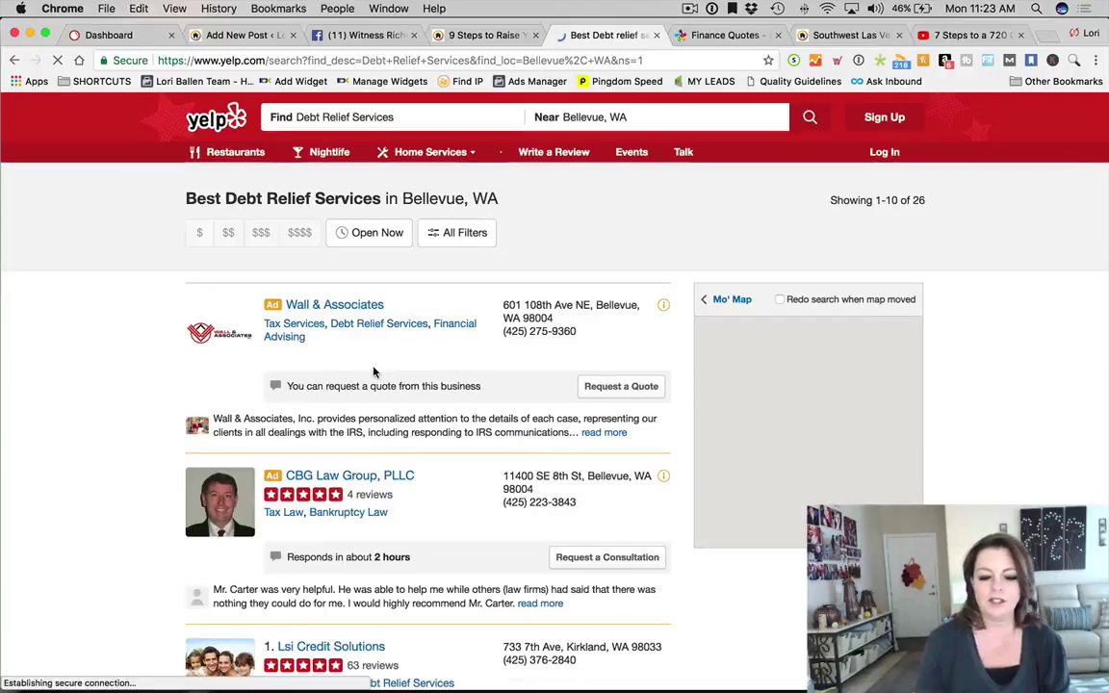
scroll(358, 367, "down", 10)
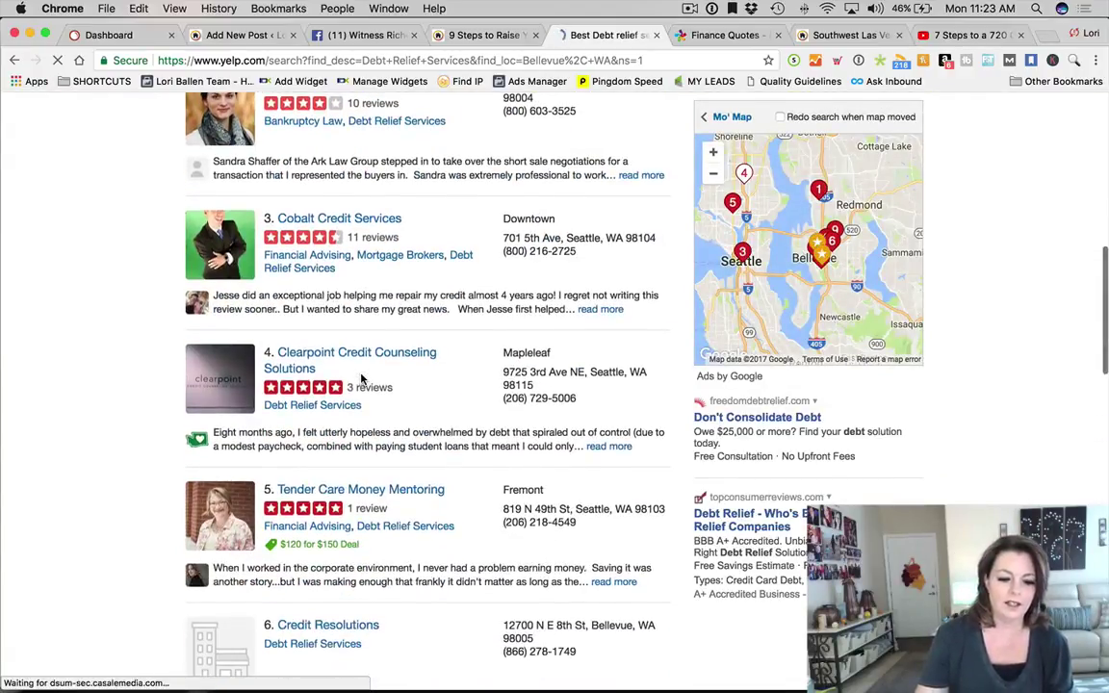
scroll(361, 379, "down", 3)
scroll(363, 380, "up", 4)
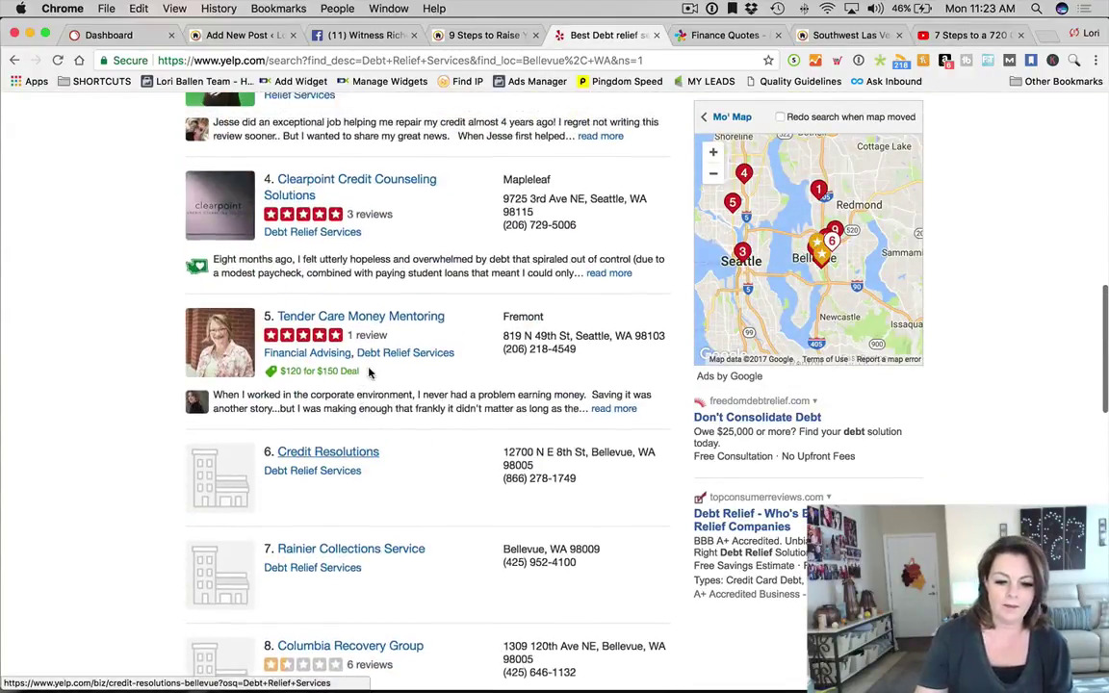
scroll(391, 308, "up", 8)
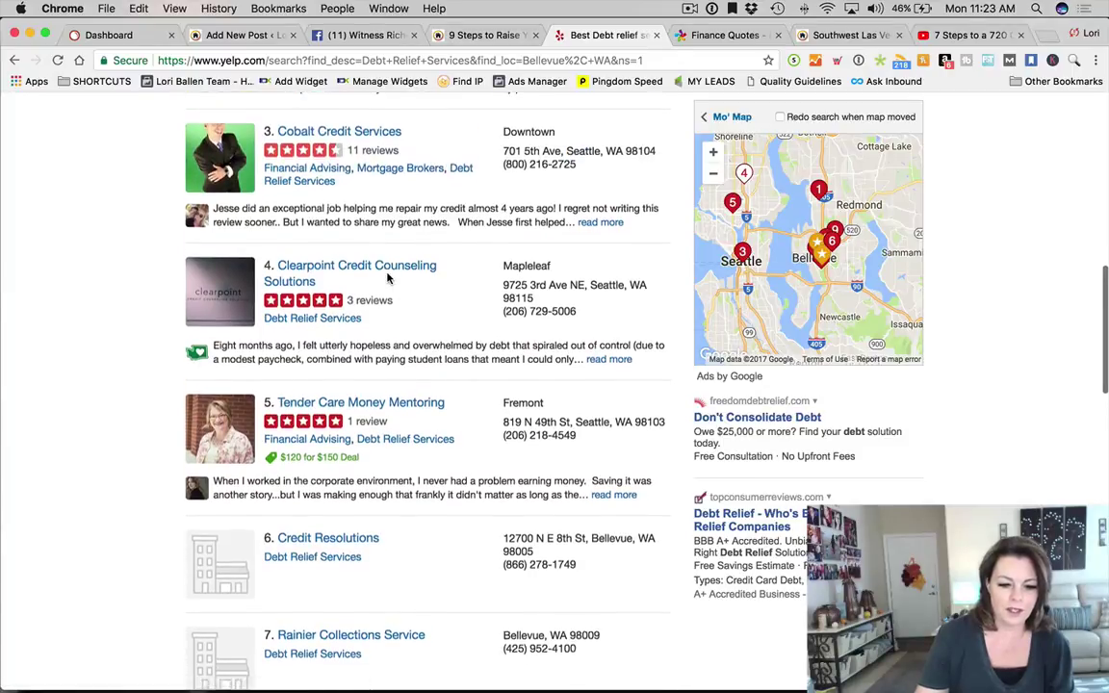
scroll(405, 272, "down", 2)
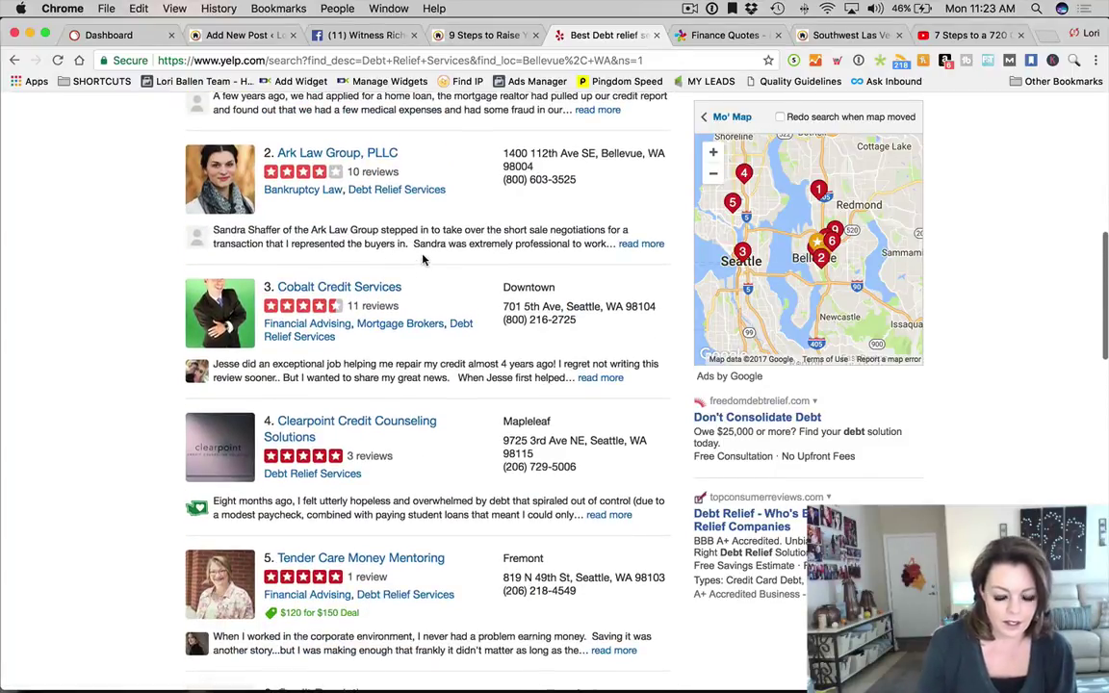
scroll(453, 292, "down", 1)
scroll(453, 291, "up", 2)
scroll(453, 292, "down", 2)
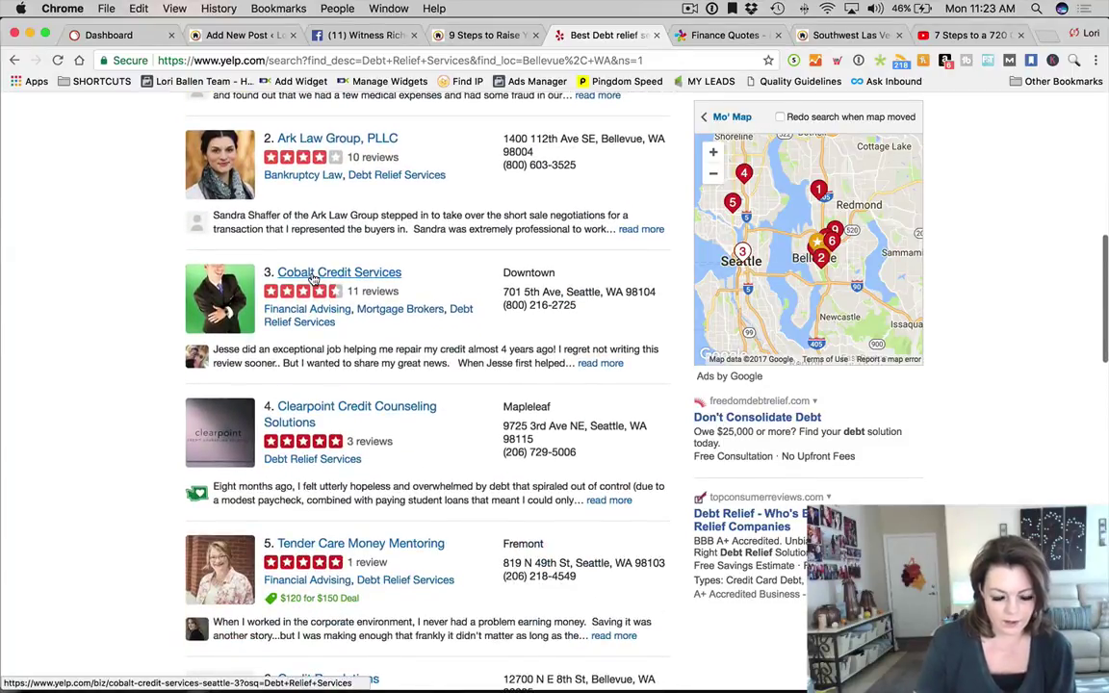
Open the Cobalt Credit Services listing and look through its page down to the recommended reviews
left_click(313, 276)
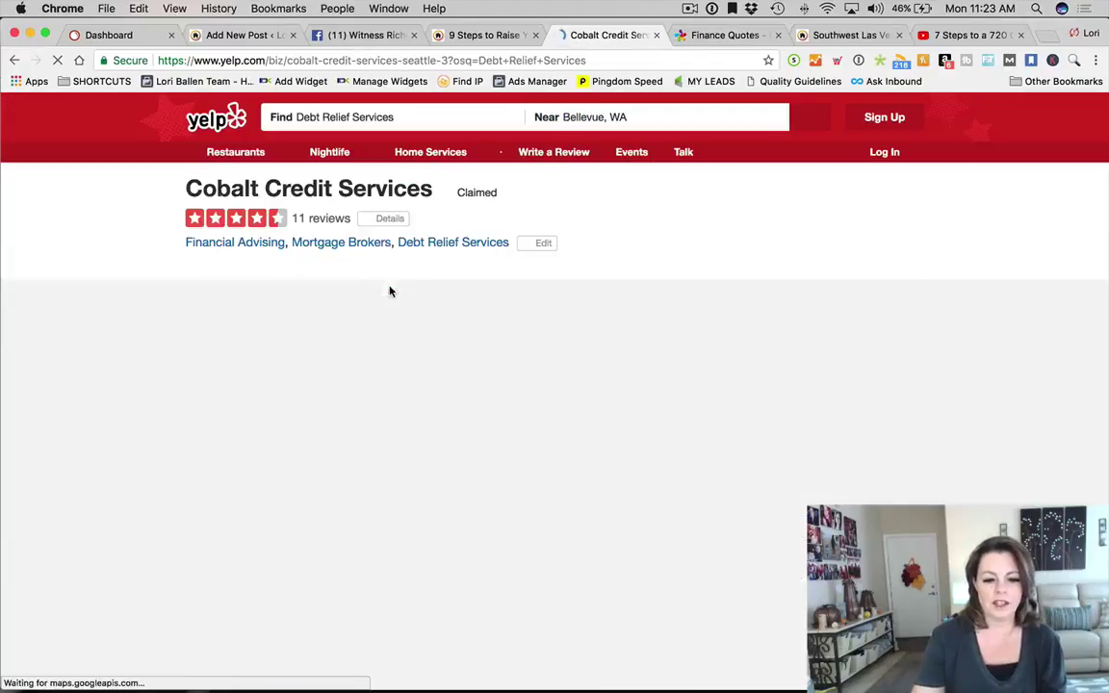
scroll(149, 305, "down", 2)
scroll(149, 305, "down", 10)
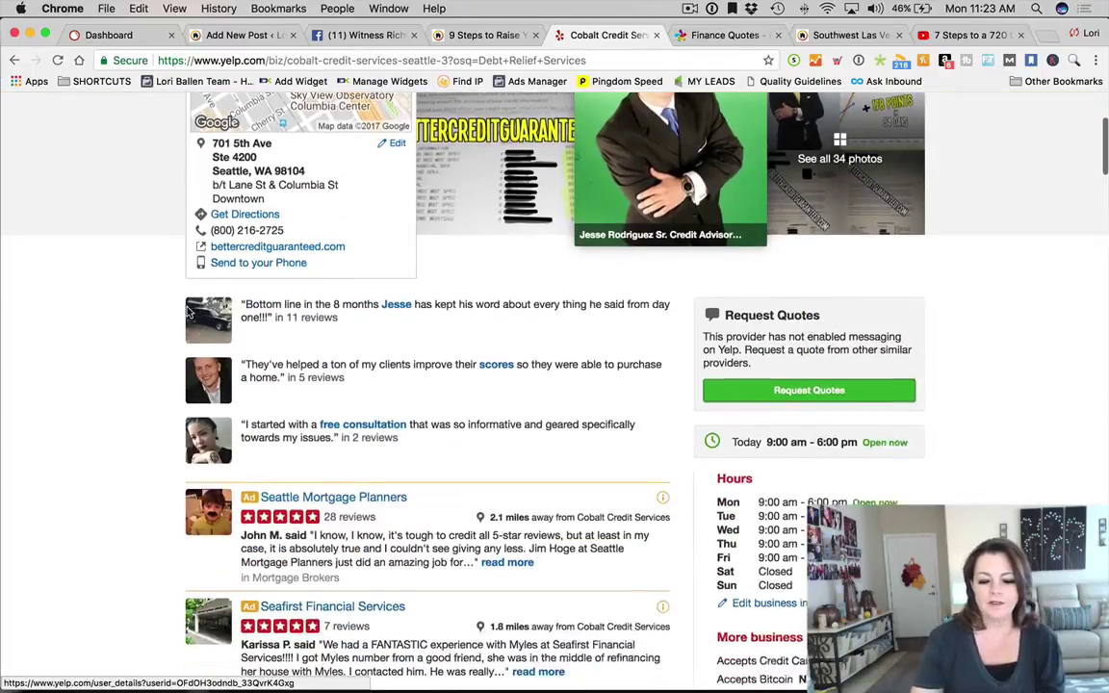
scroll(73, 308, "down", 1)
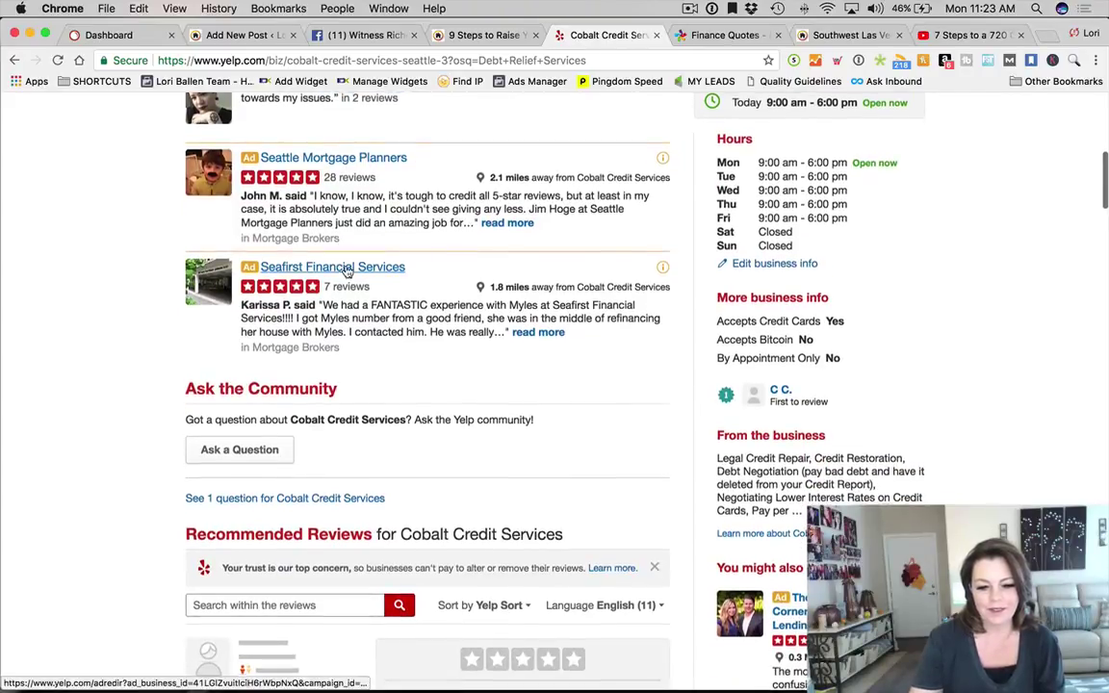
scroll(303, 246, "up", 1)
scroll(72, 352, "down", 13)
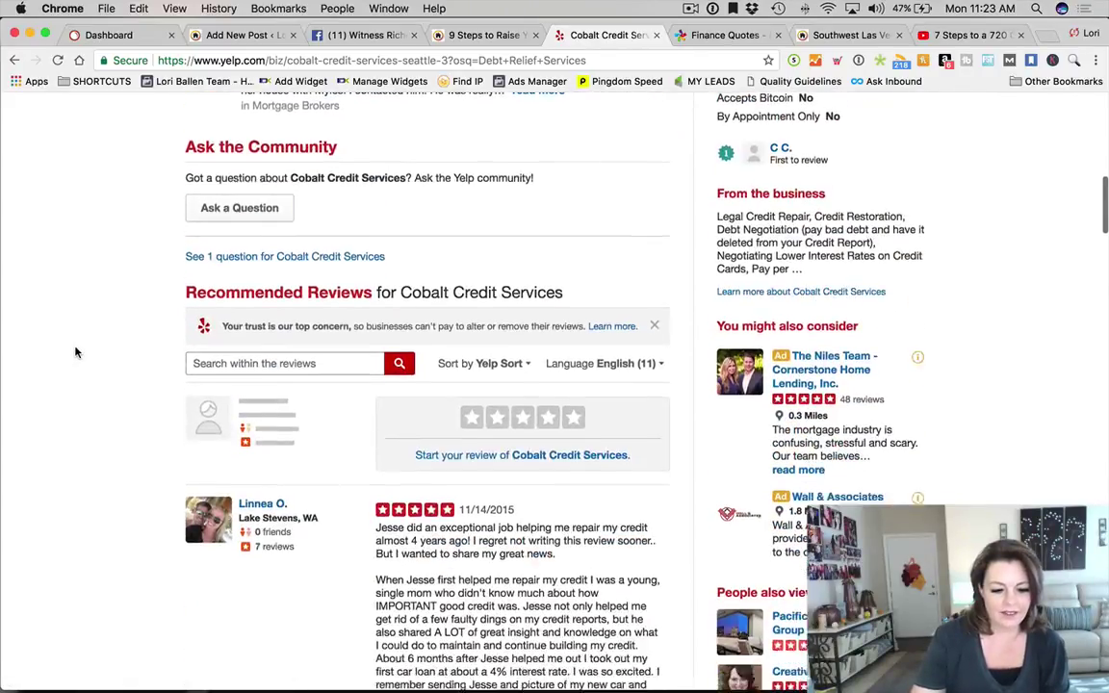
Open the embed code for the review dated 11/14/2015 and copy it
scroll(501, 217, "up", 1)
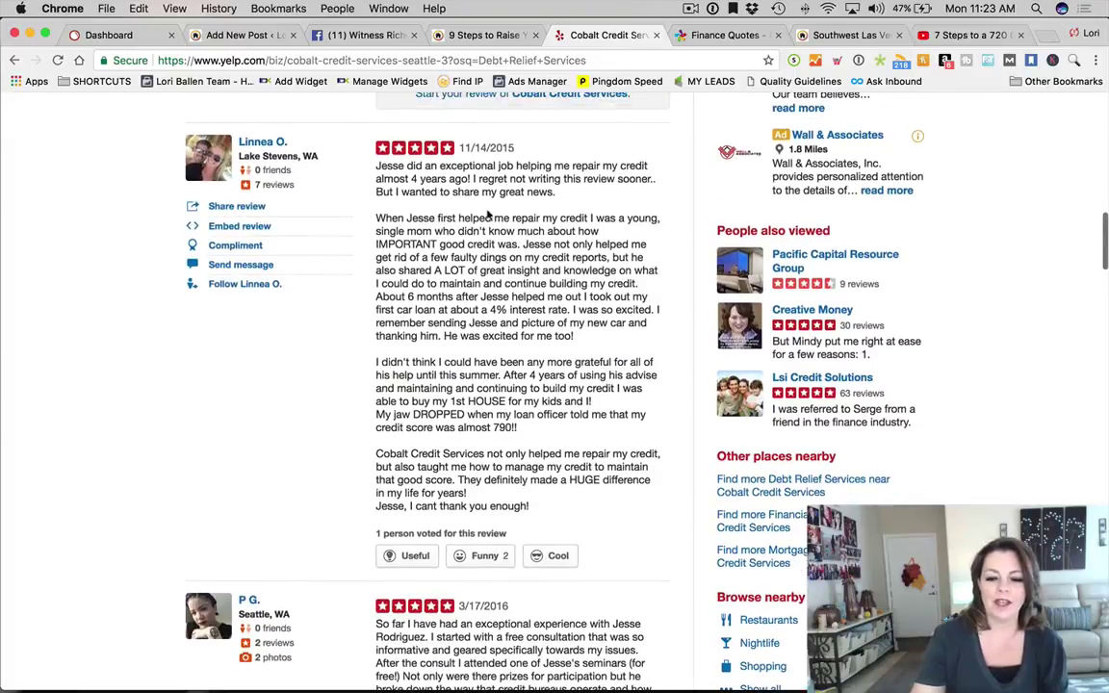
scroll(499, 183, "up", 1)
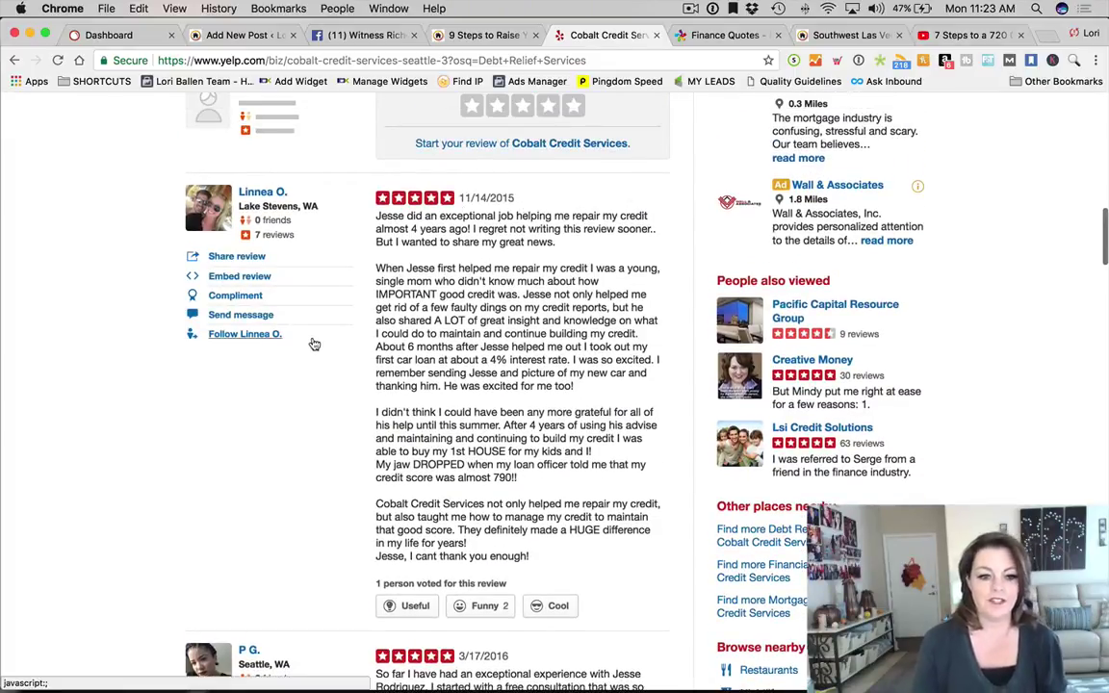
left_click(233, 278)
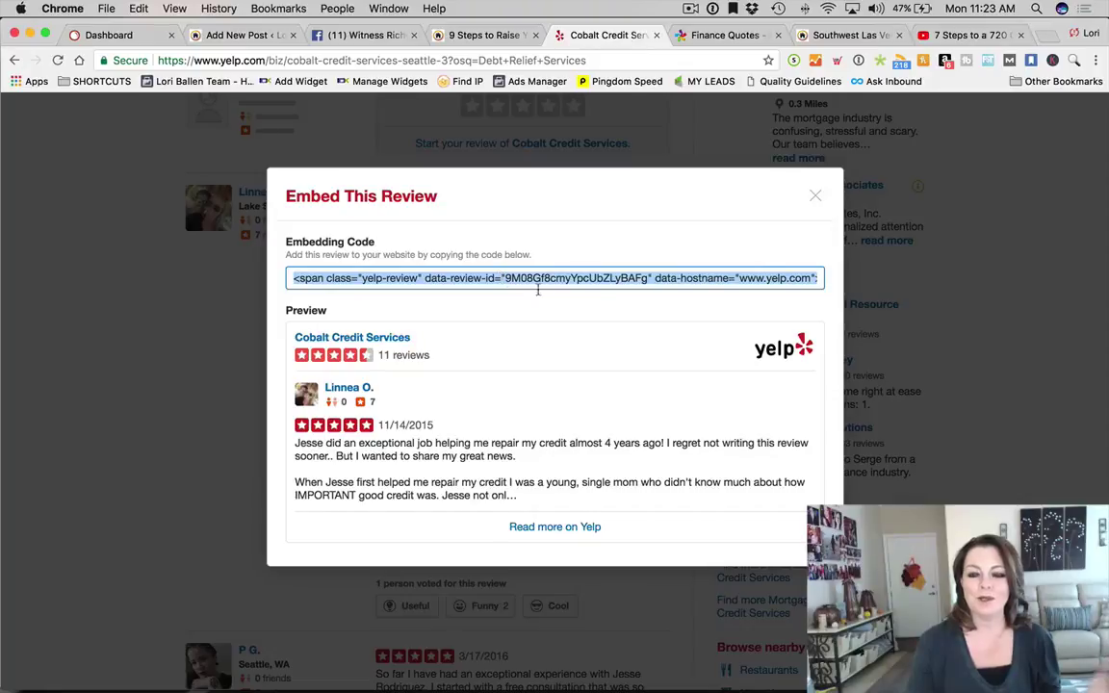
key("super+c")
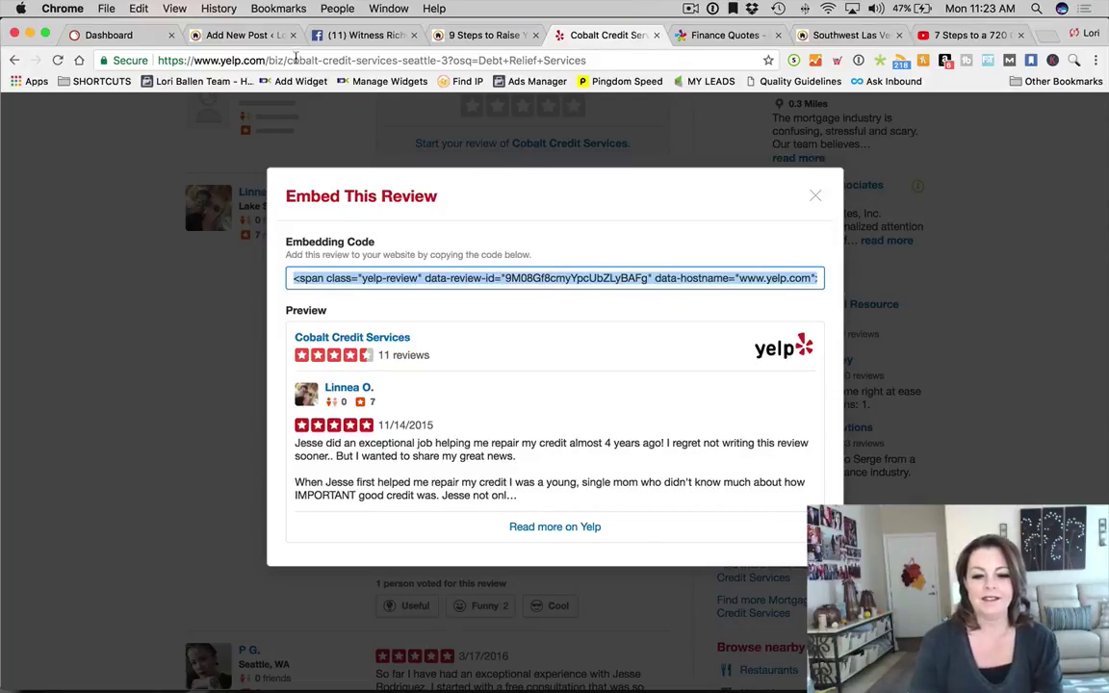
Replace the first &nbsp; line after the post's last text placeholder with the Yelp embed code in the HTML source, and check it in the visual view
left_click(243, 35)
left_click(779, 162)
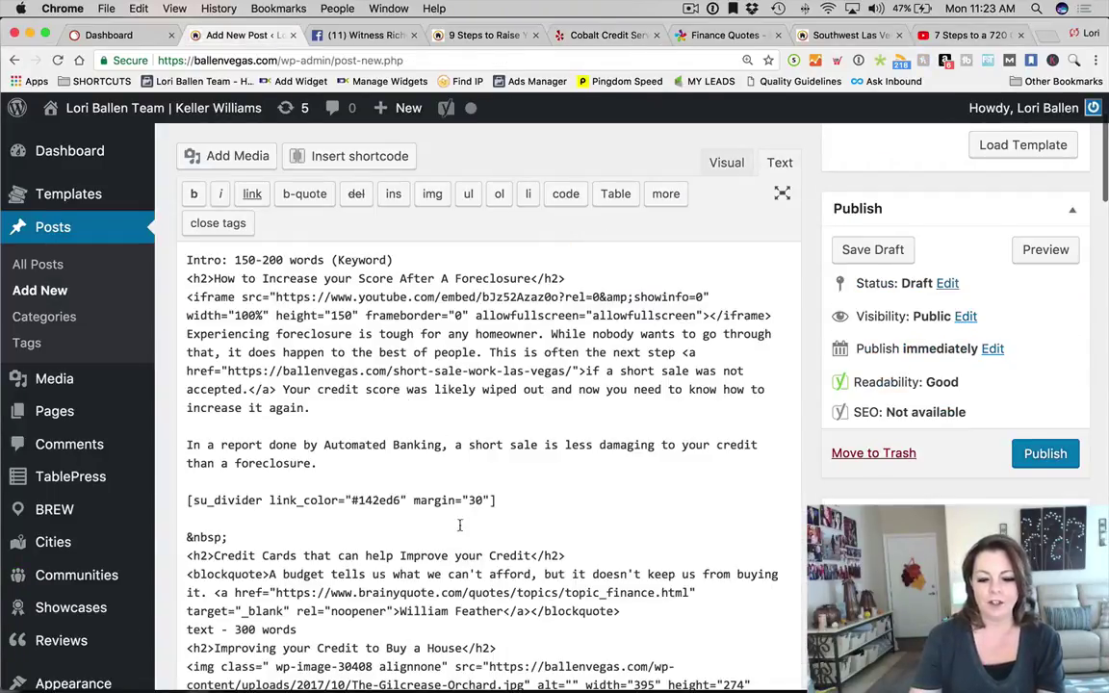
scroll(425, 477, "down", 10)
double_click(204, 368)
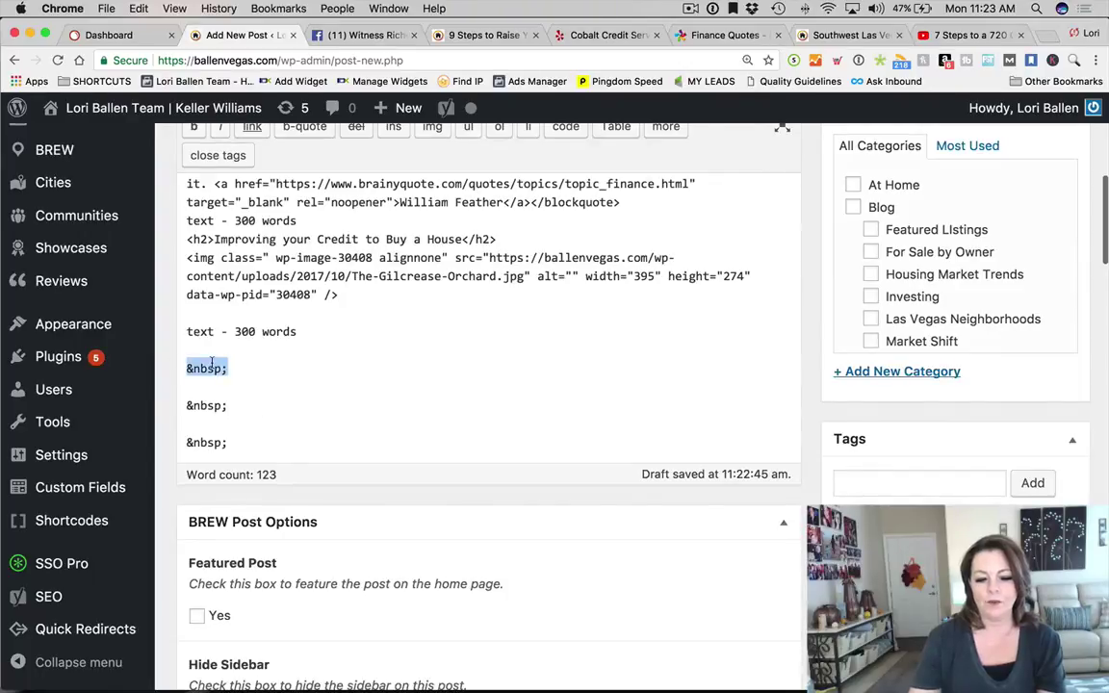
key("super+v")
left_click(725, 164)
scroll(578, 397, "down", 10)
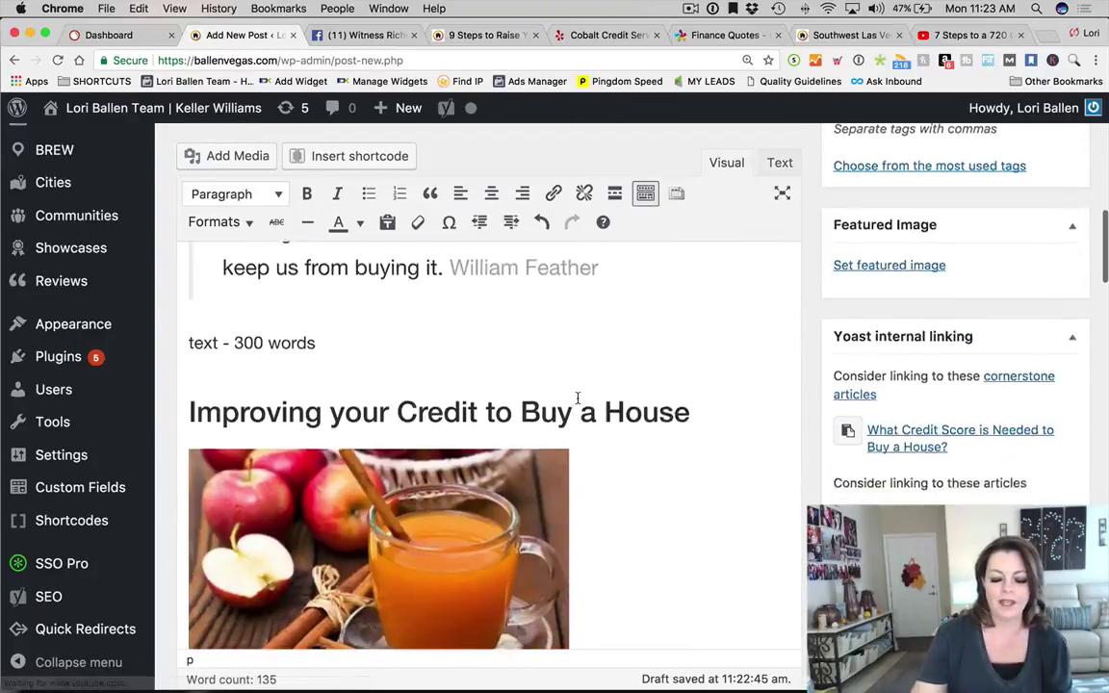
scroll(219, 346, "up", 2)
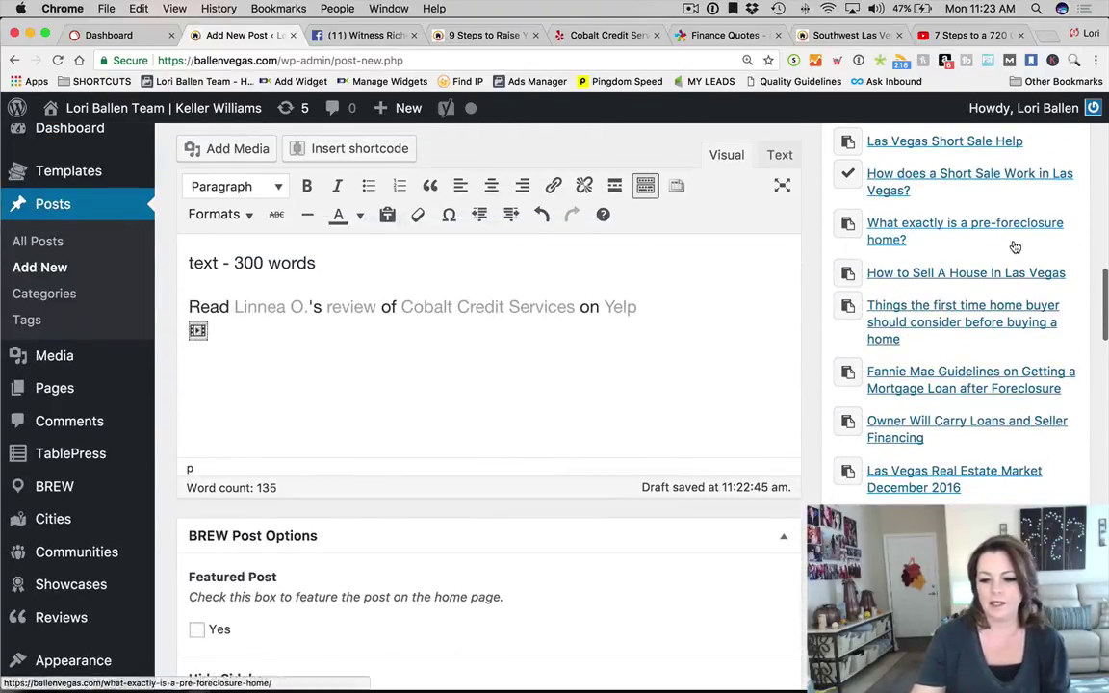
Close the browser tab with the Facebook page and return to the post editor
scroll(954, 217, "up", 15)
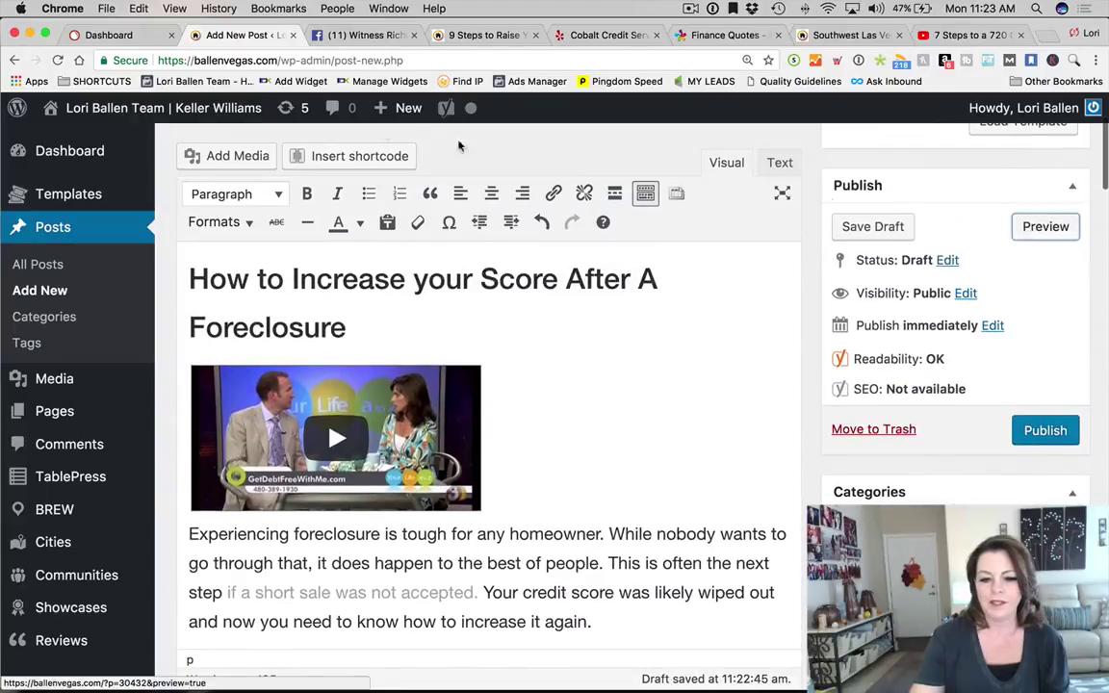
mouse_move(395, 115)
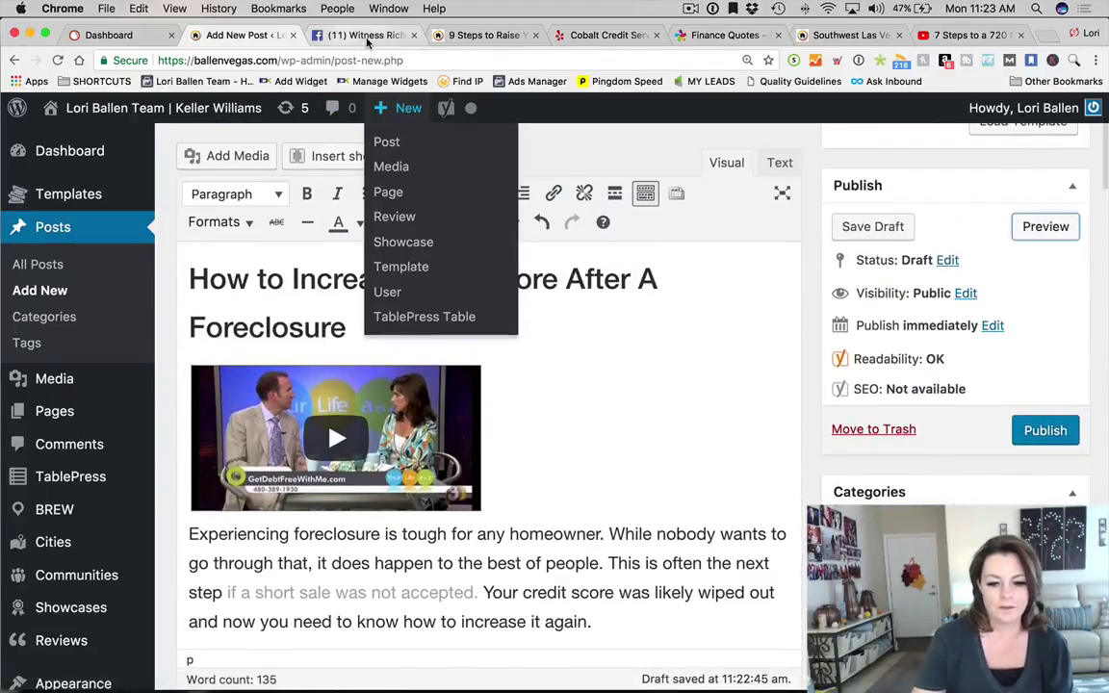
left_click(376, 34)
left_click(413, 35)
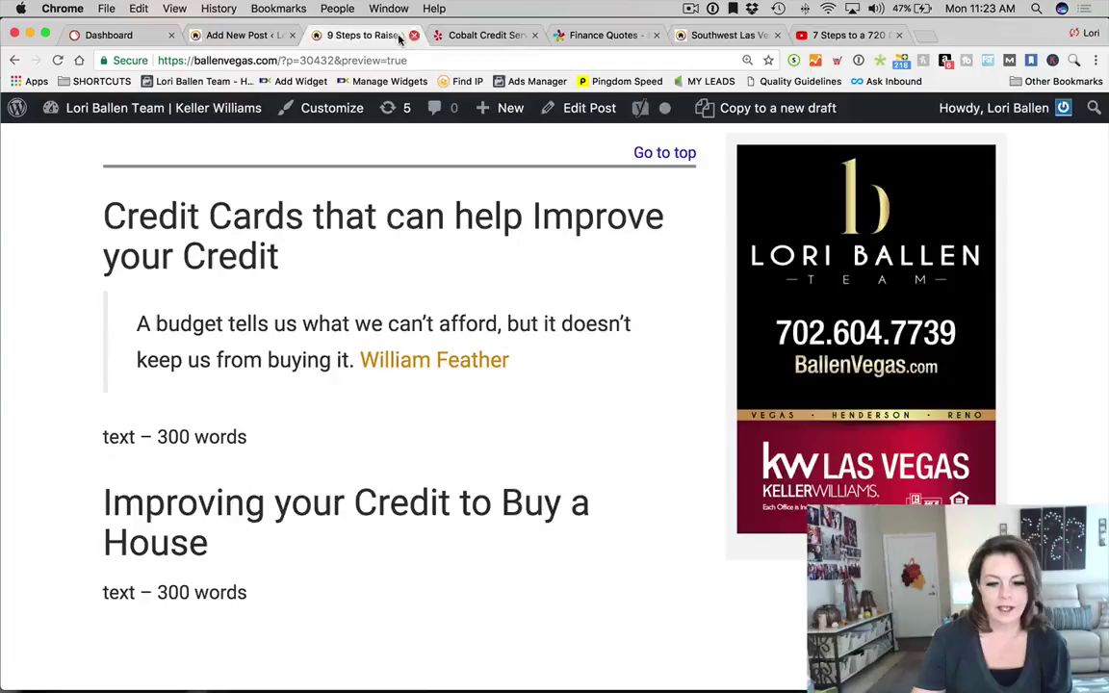
left_click(241, 34)
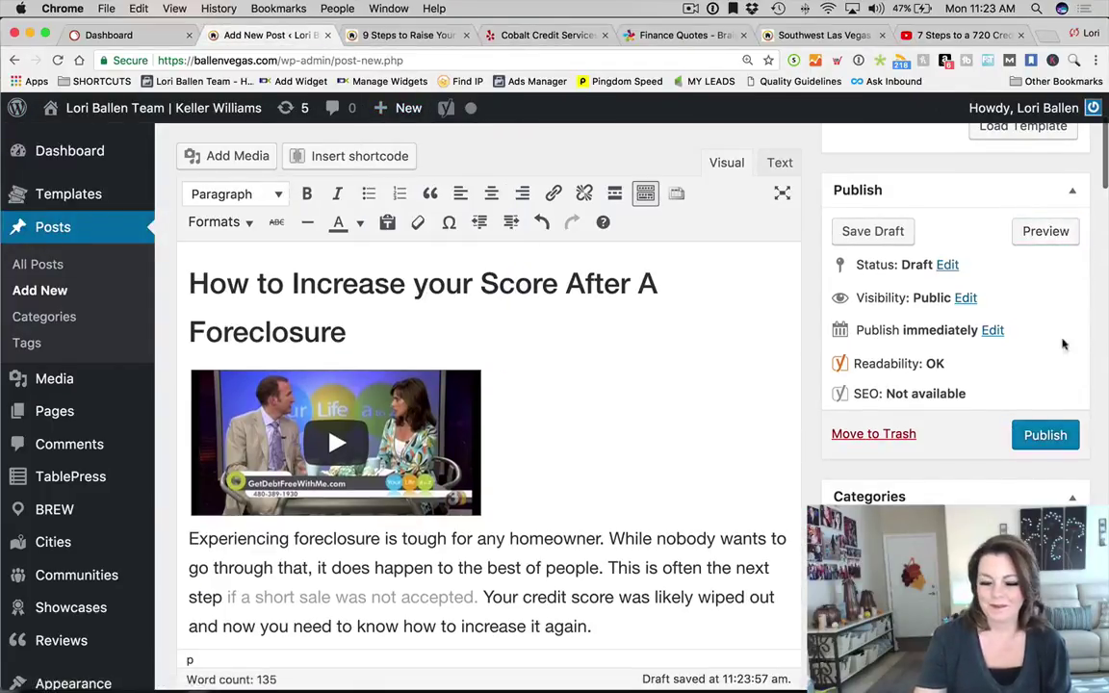
Preview the draft post, look through its sections down to the embedded Yelp review, and return to the post editor
left_click(1046, 232)
left_click(405, 35)
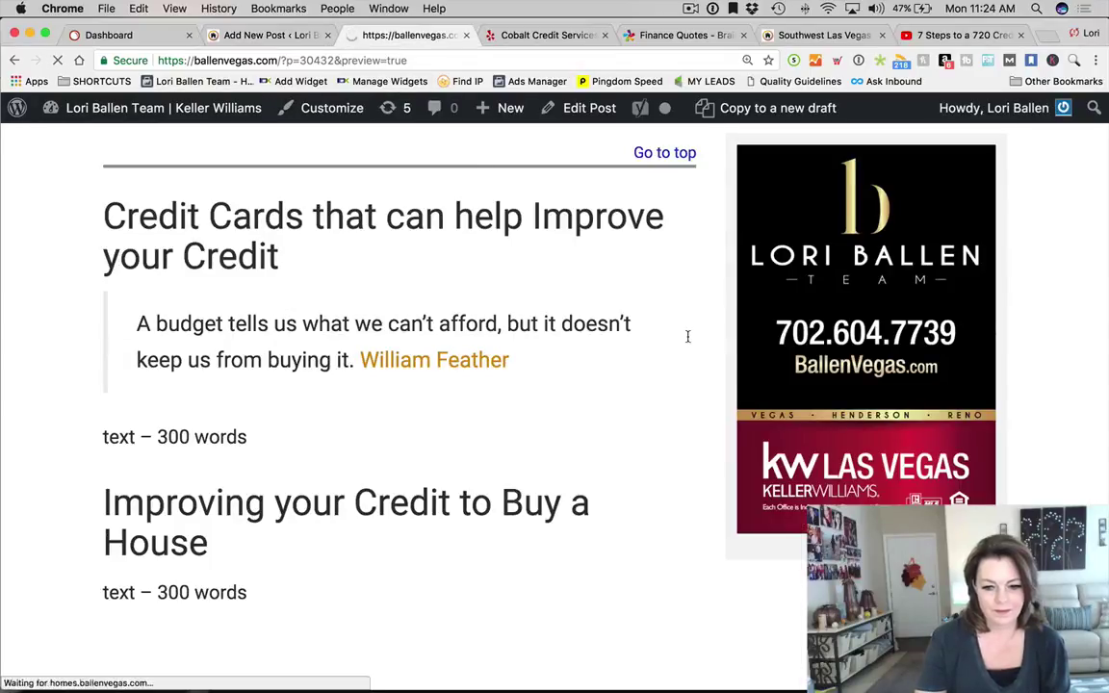
scroll(354, 370, "down", 3)
scroll(354, 371, "down", 15)
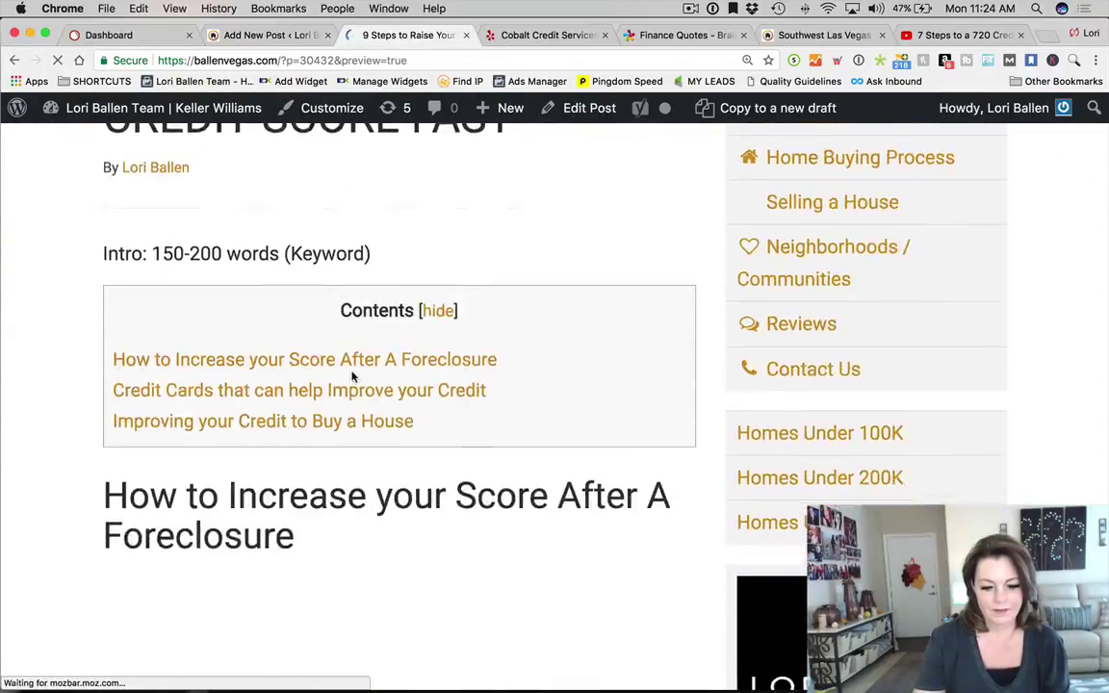
scroll(349, 381, "down", 15)
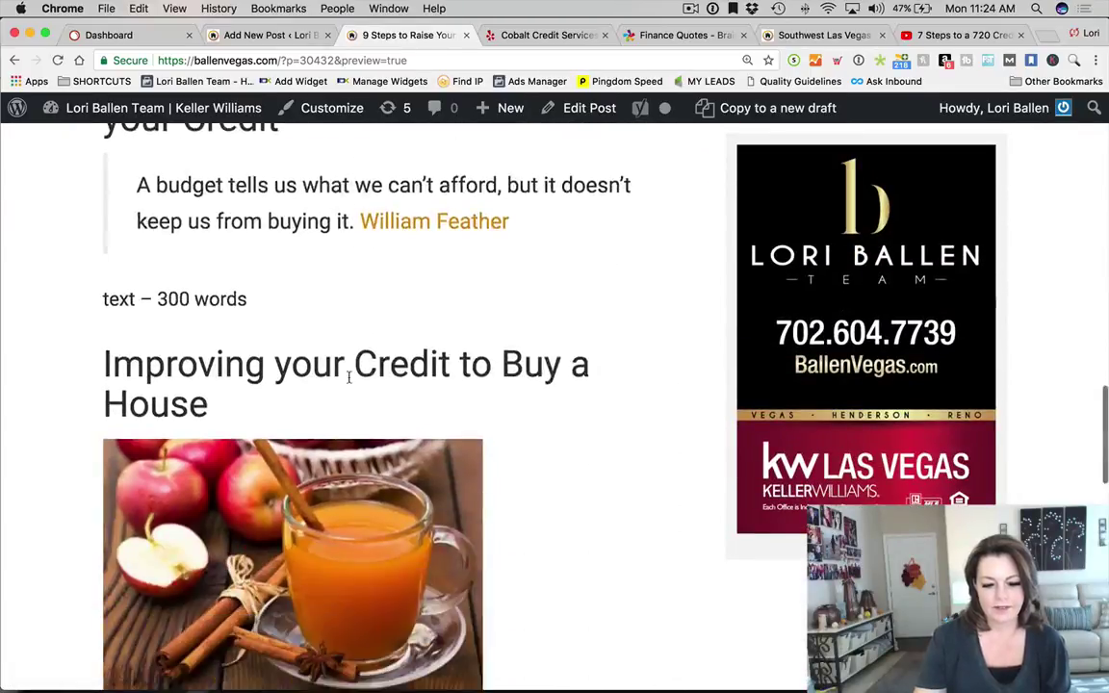
scroll(349, 382, "up", 3)
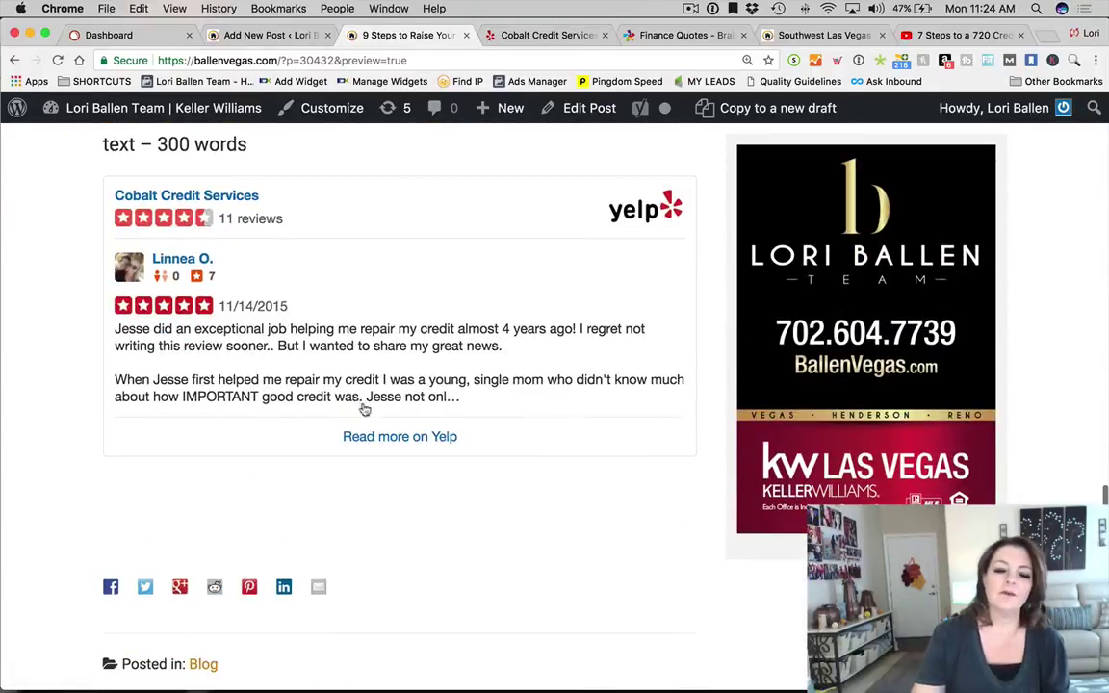
scroll(553, 385, "up", 7)
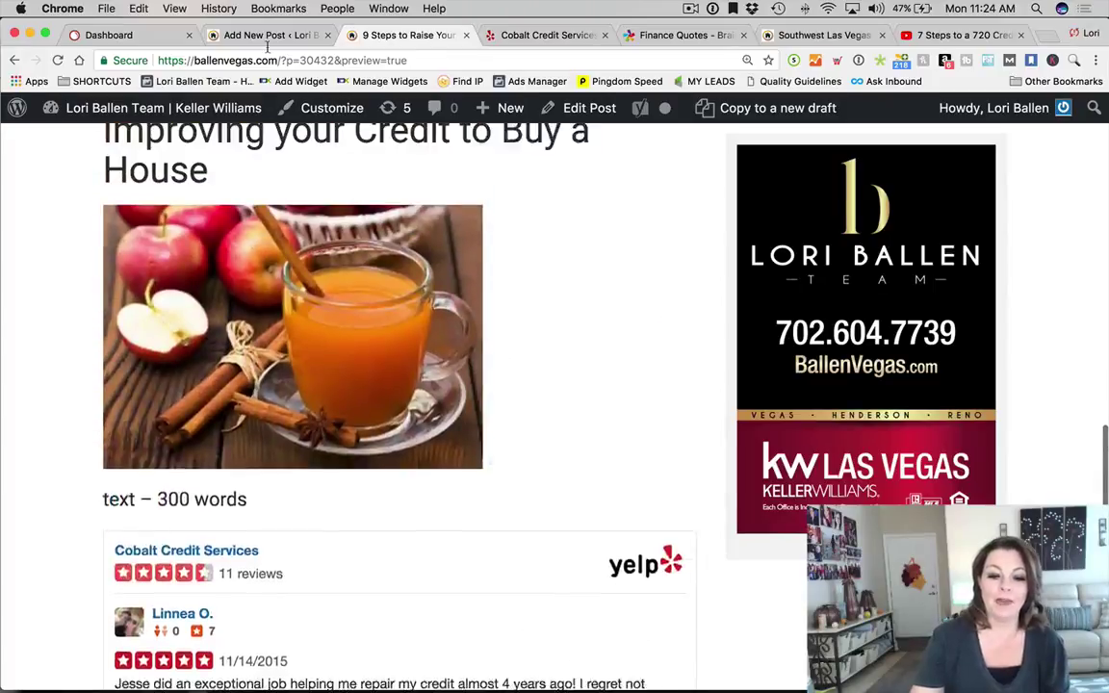
left_click(231, 35)
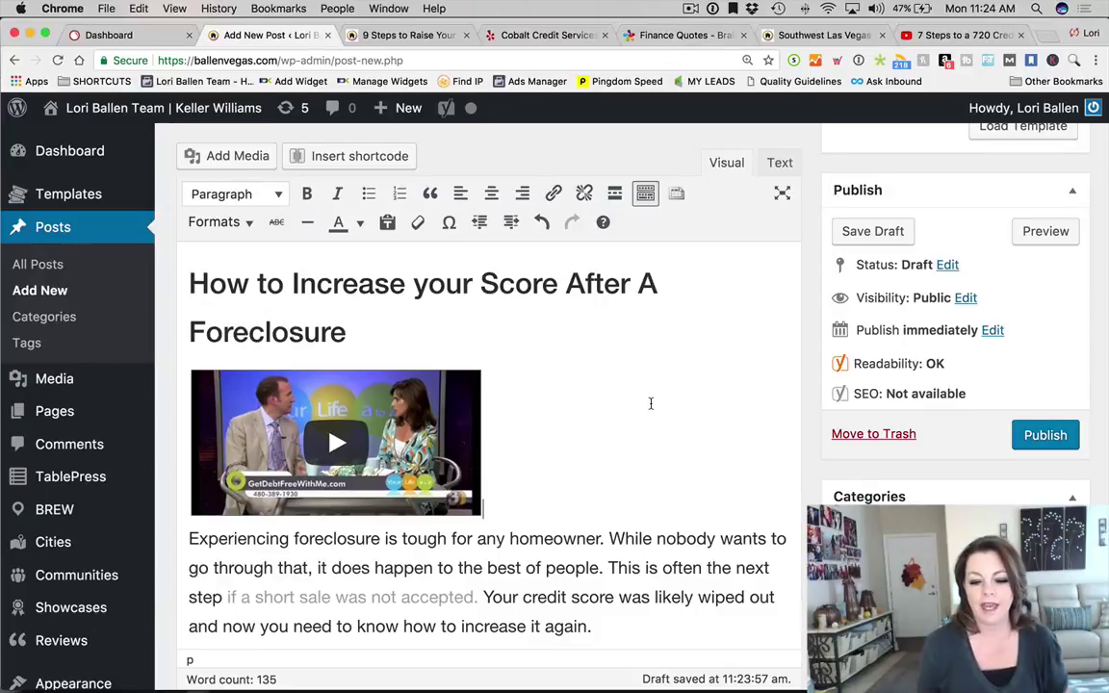
Look over the post content, the category, tag and featured image settings, and the SEO snippet preview
scroll(651, 403, "down", 5)
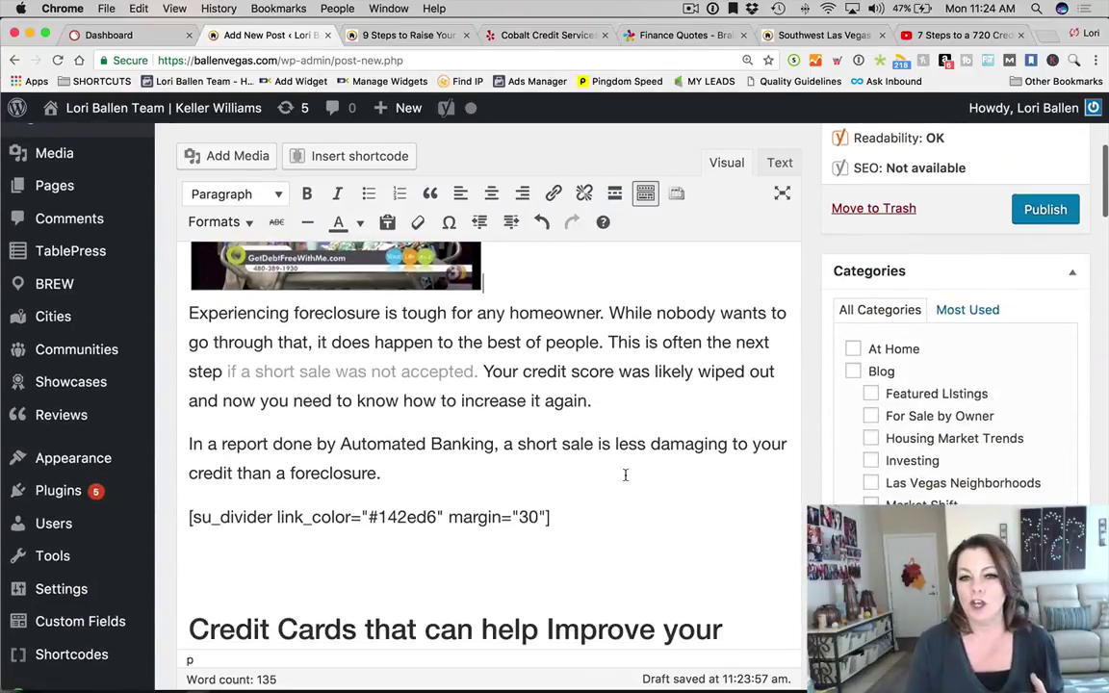
scroll(625, 475, "down", 1)
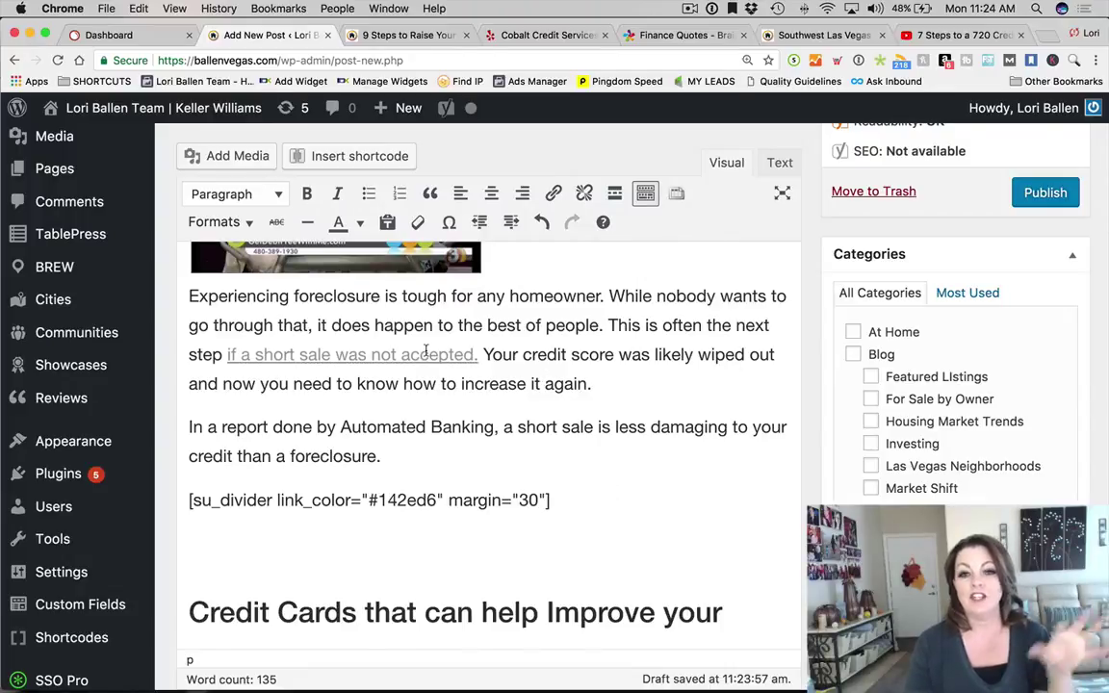
scroll(438, 356, "up", 3)
scroll(578, 405, "down", 6)
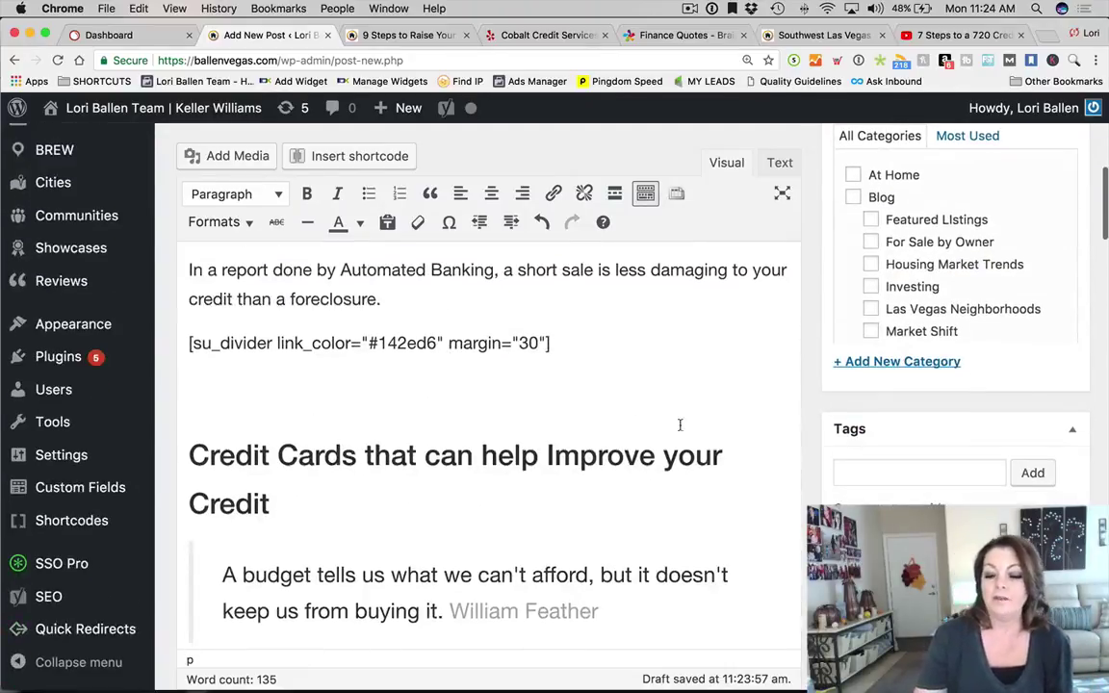
scroll(674, 423, "up", 3)
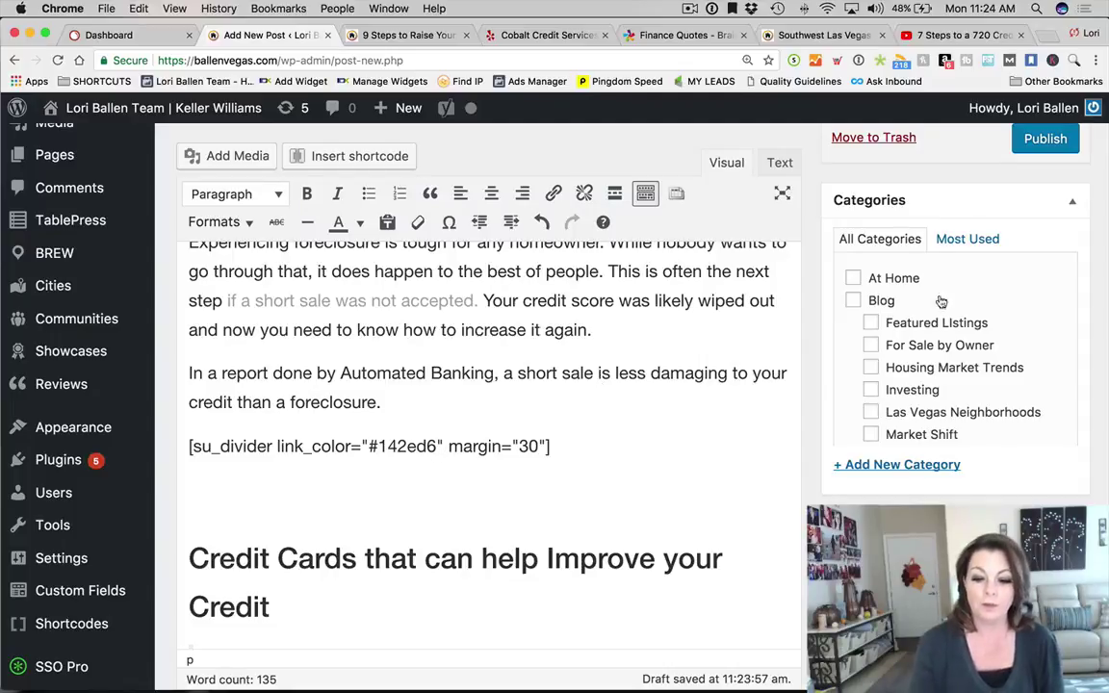
scroll(530, 390, "down", 5)
left_click(851, 304)
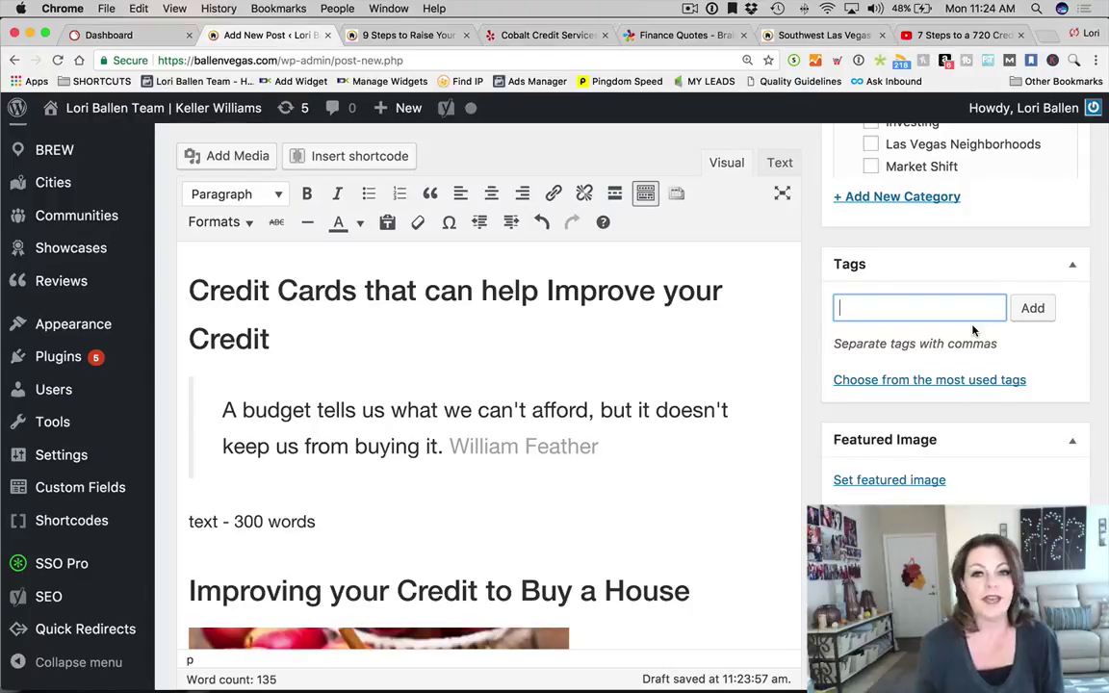
scroll(973, 330, "down", 3)
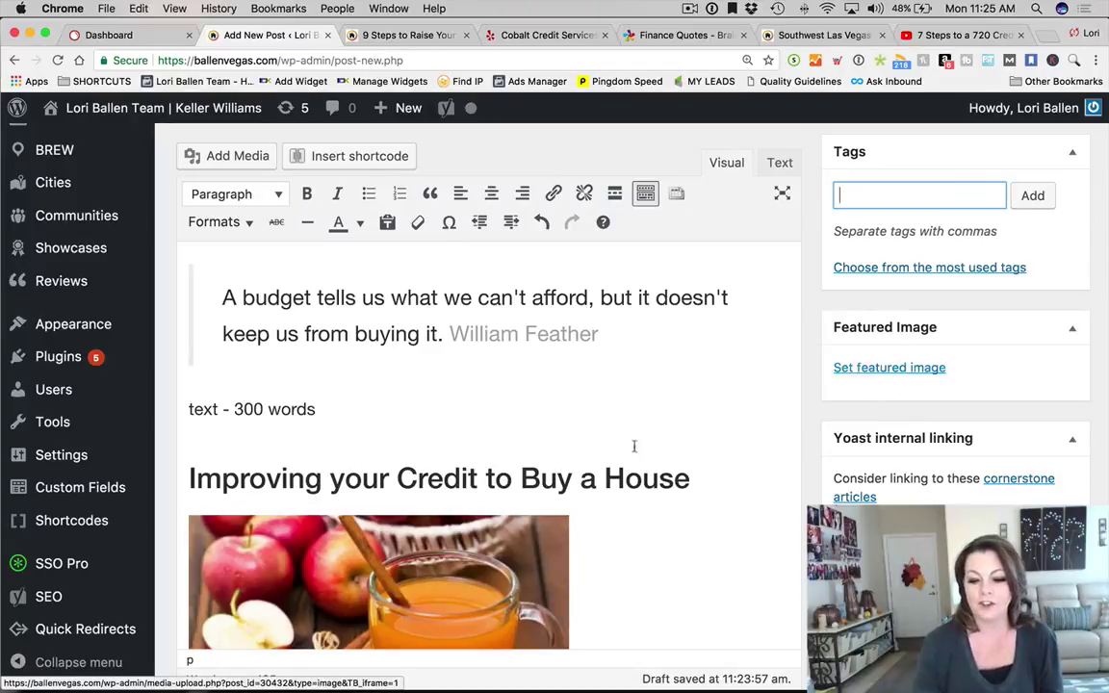
scroll(626, 450, "down", 10)
scroll(618, 451, "down", 5)
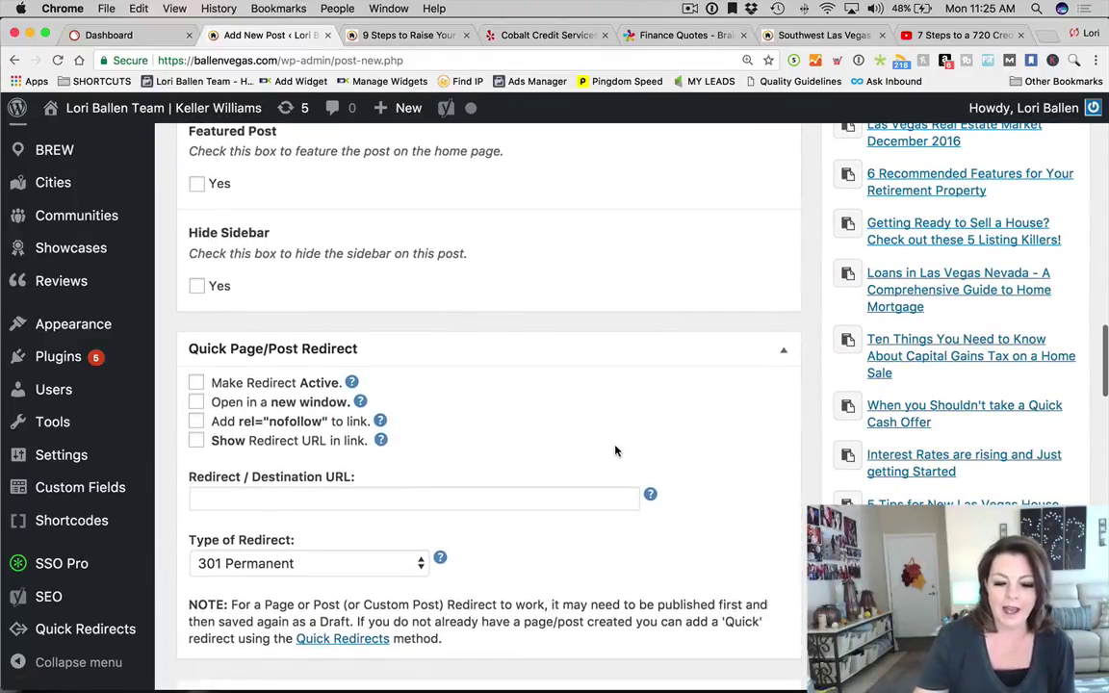
scroll(571, 451, "down", 3)
scroll(571, 452, "down", 5)
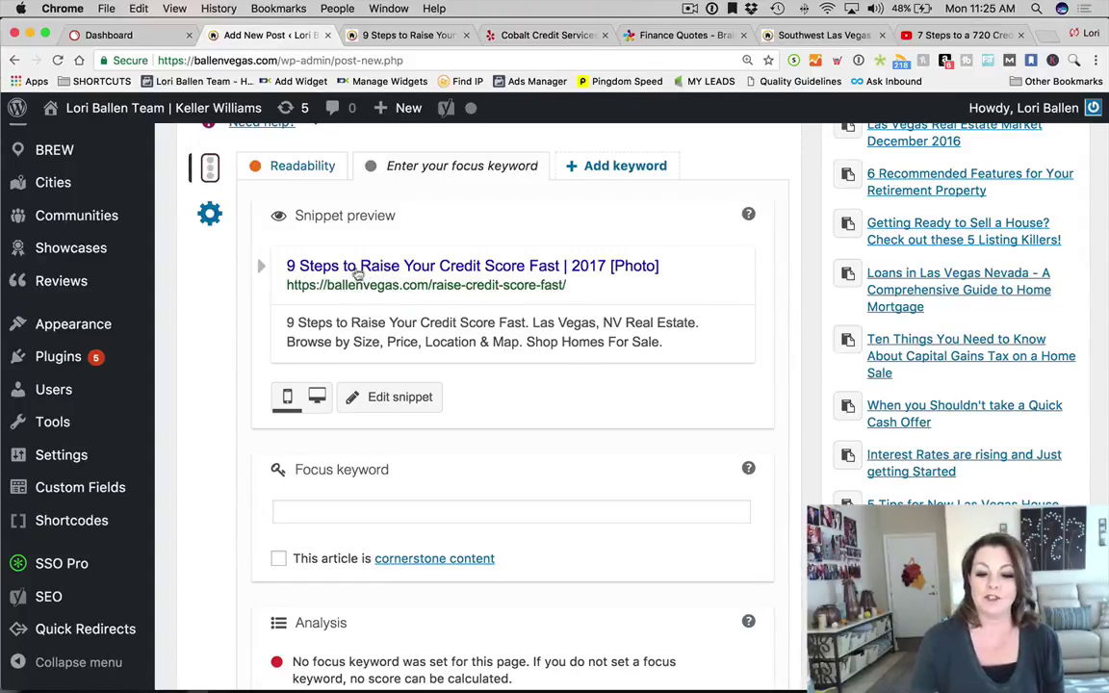
Replace the post's default SEO title with "How to Raise Your Credit Score Fast"
scroll(530, 280, "down", 1)
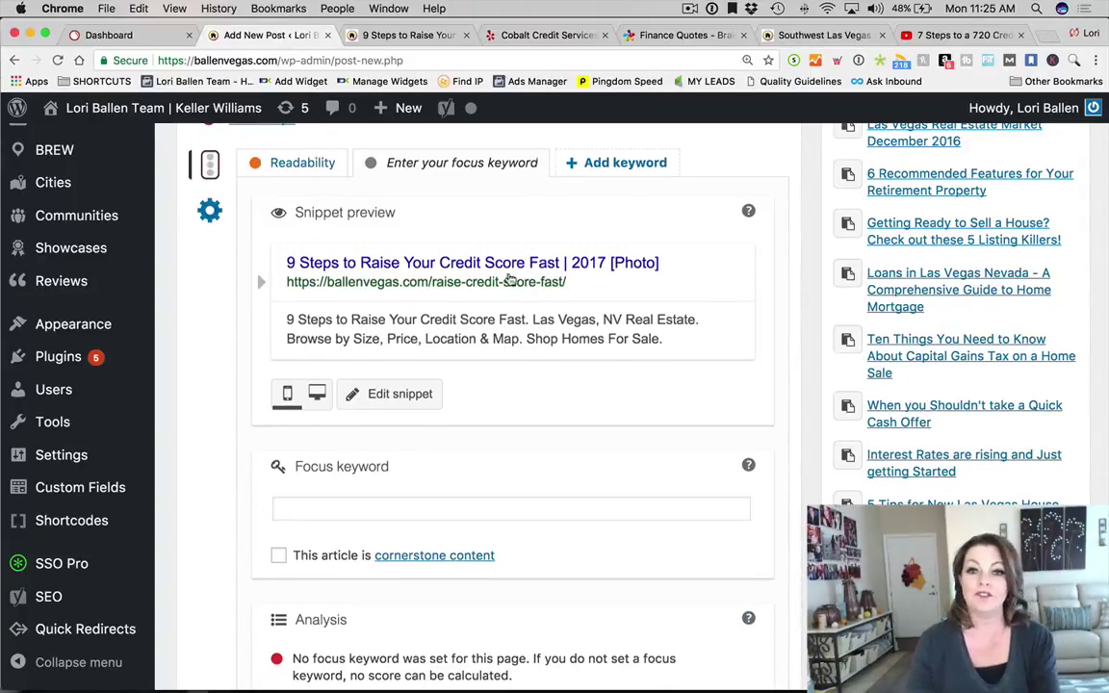
left_click(384, 270)
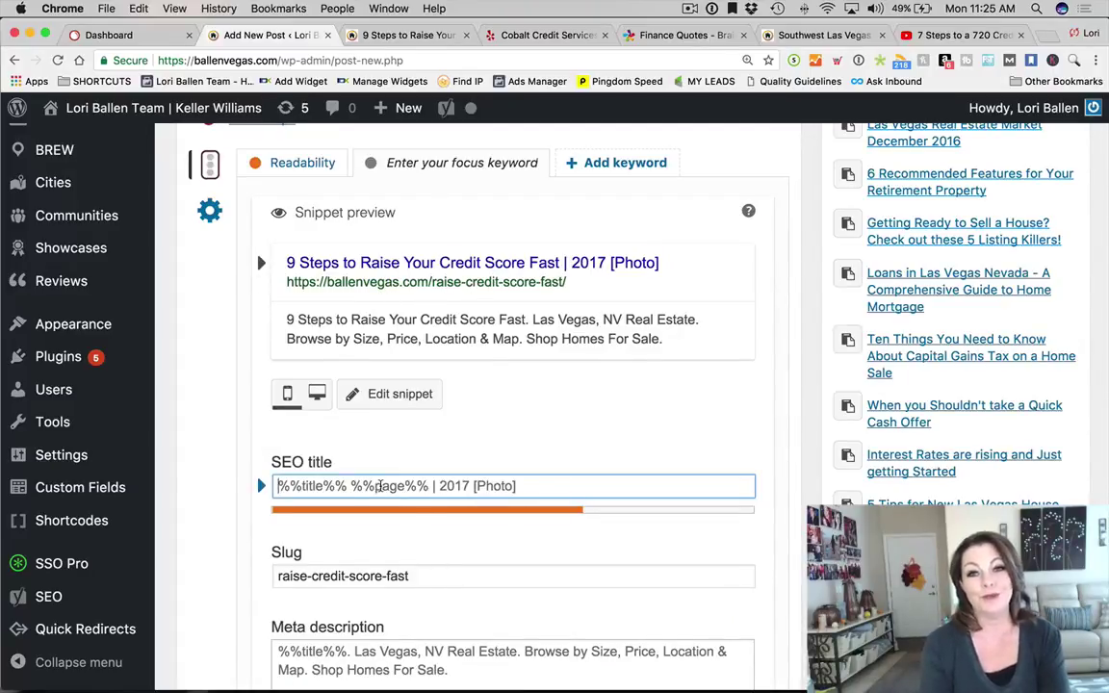
key("super+a")
type("How to R")
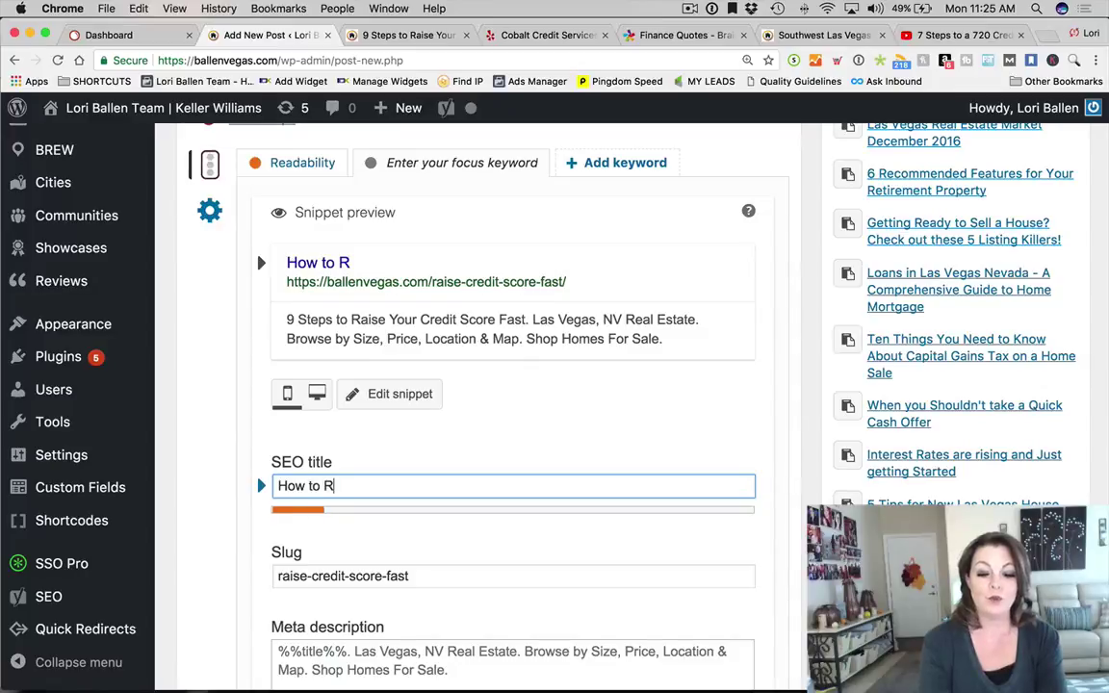
type("aise Your Credi")
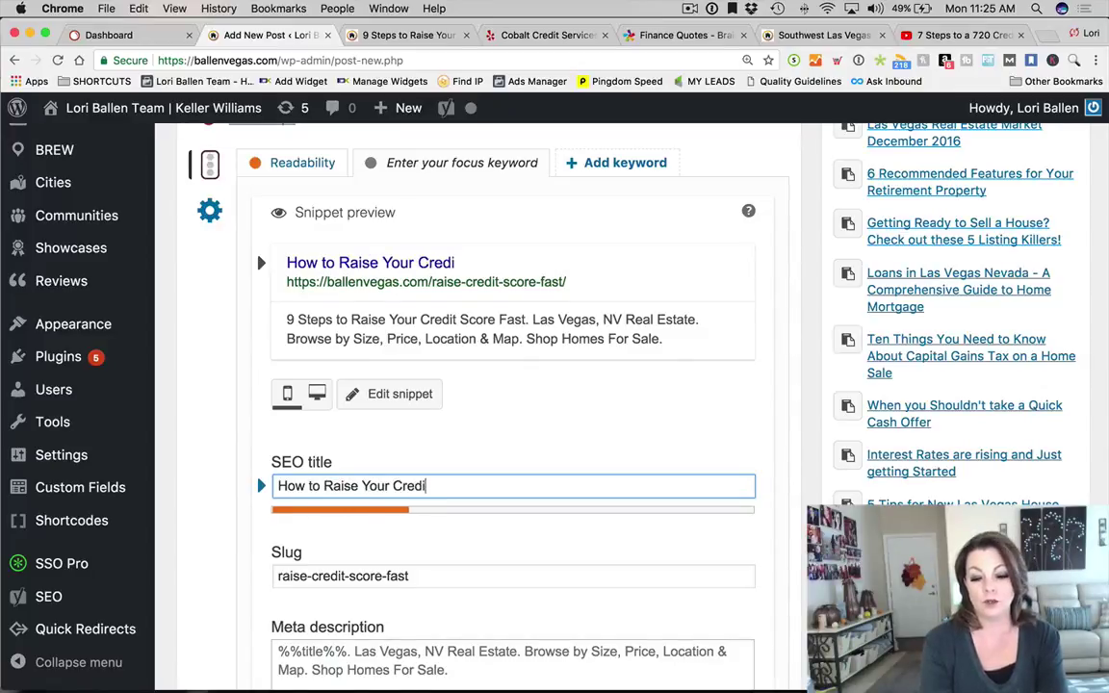
type("t Score")
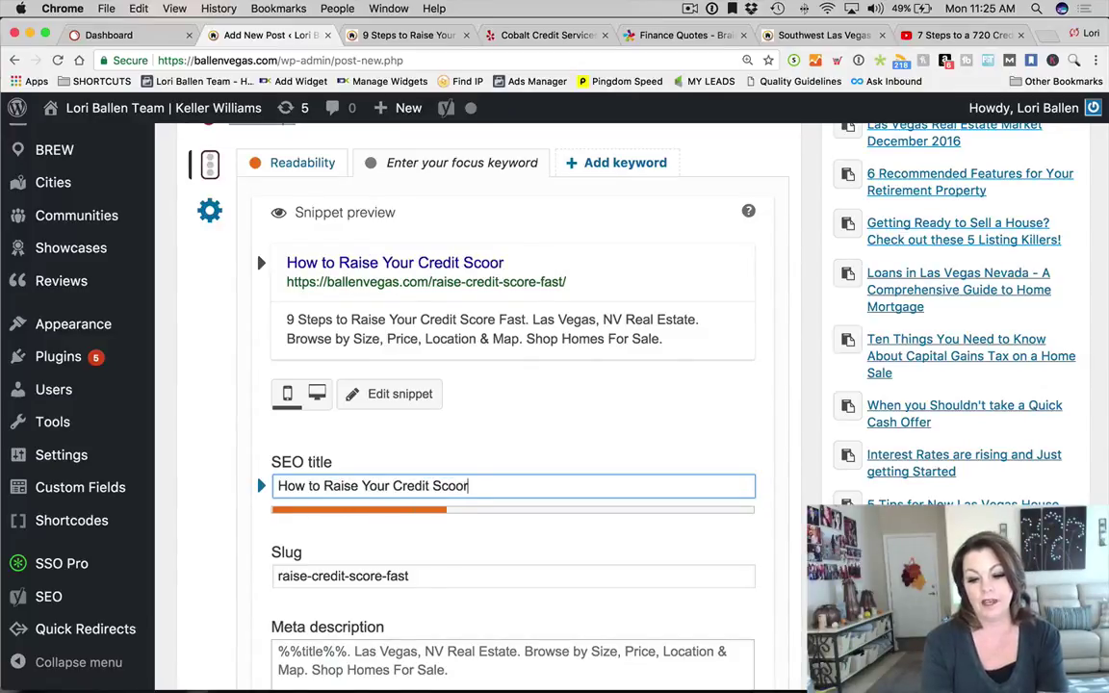
key("BackSpace")
key("BackSpace")
type("re F")
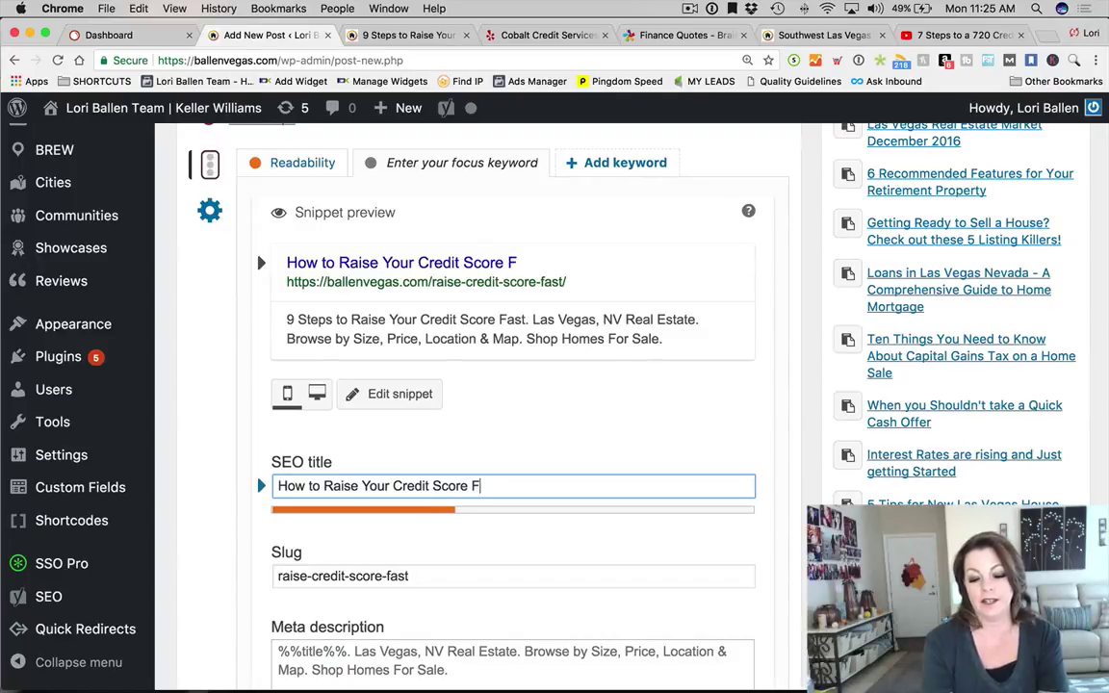
type("ast")
Add "[ Step by Step Video Guide]" to the end of the SEO title
type("[")
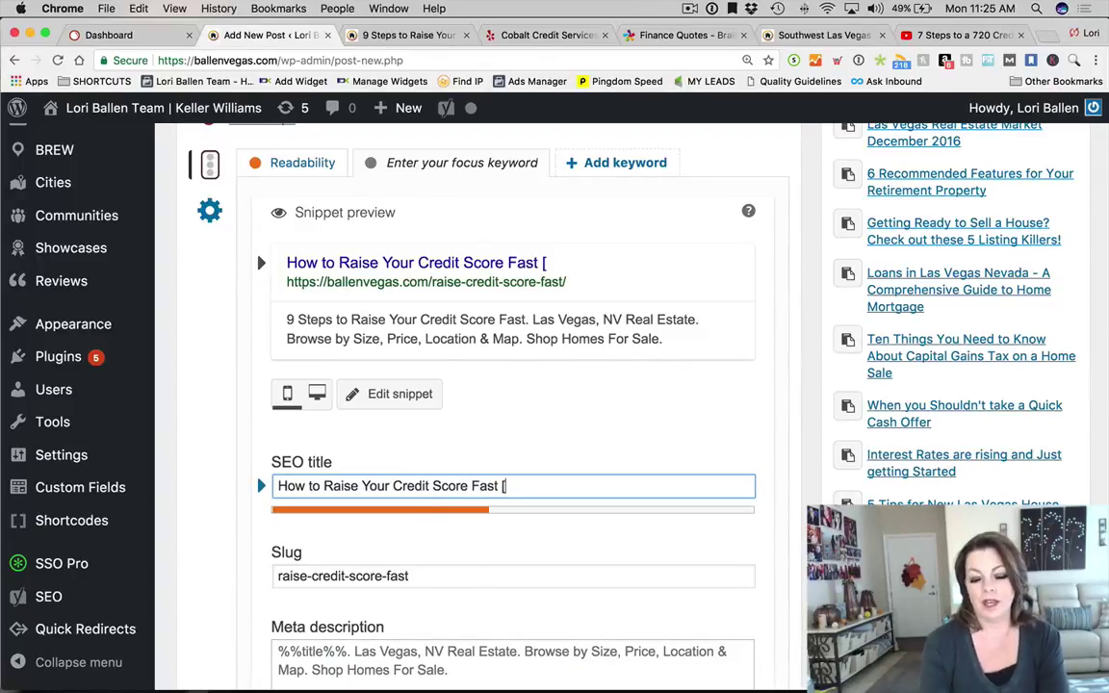
type("Vide")
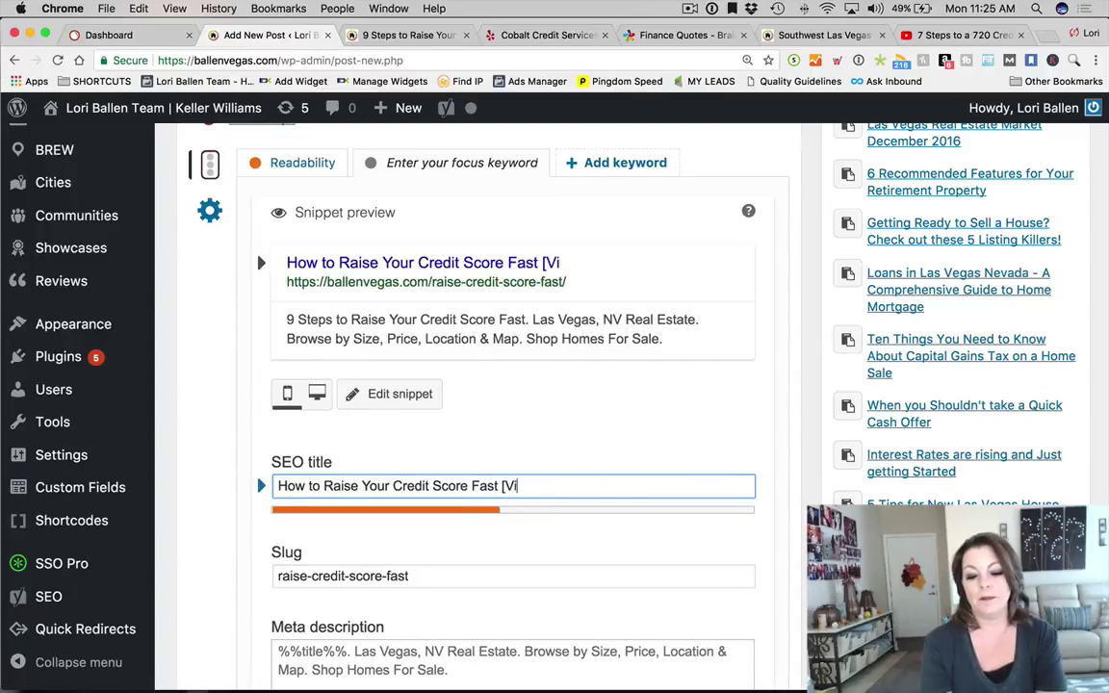
key("BackSpace")
key("BackSpace")
key("BackSpace")
key("BackSpace")
type("Step")
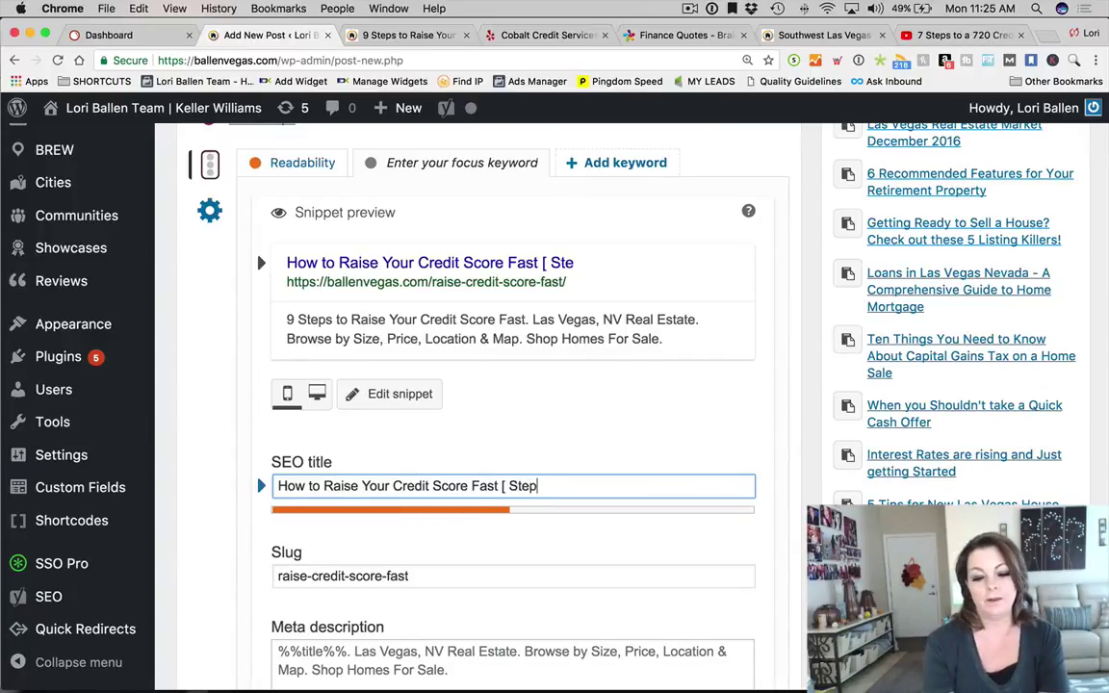
type(" by Step Gui")
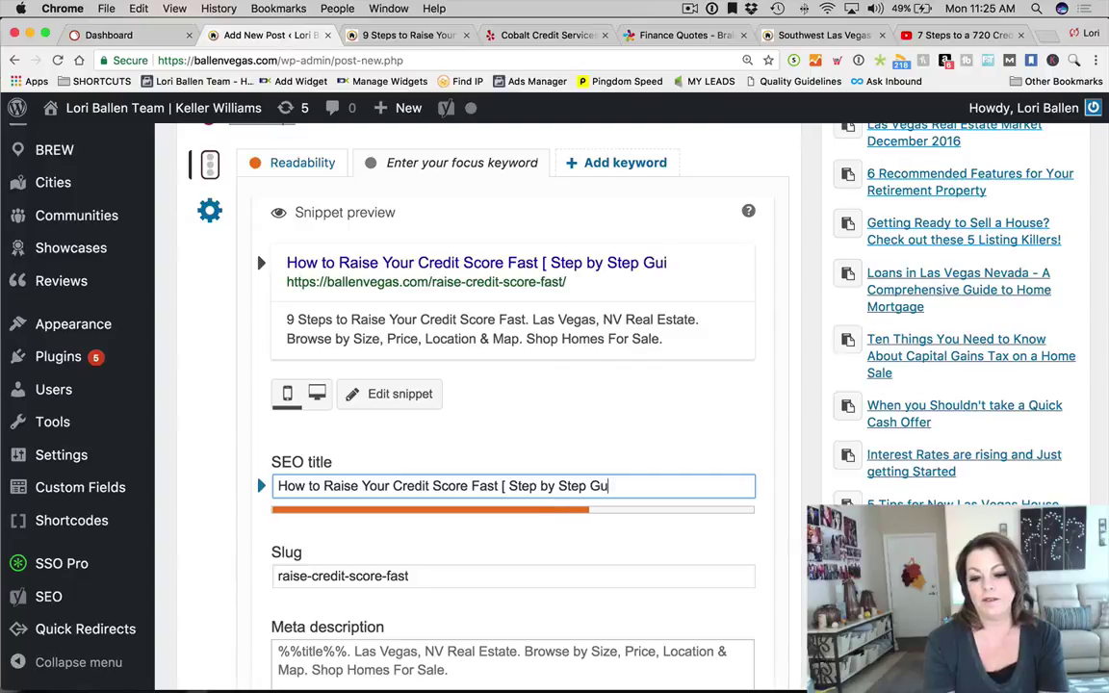
key("BackSpace")
key("BackSpace")
key("BackSpace")
type("Video Gui")
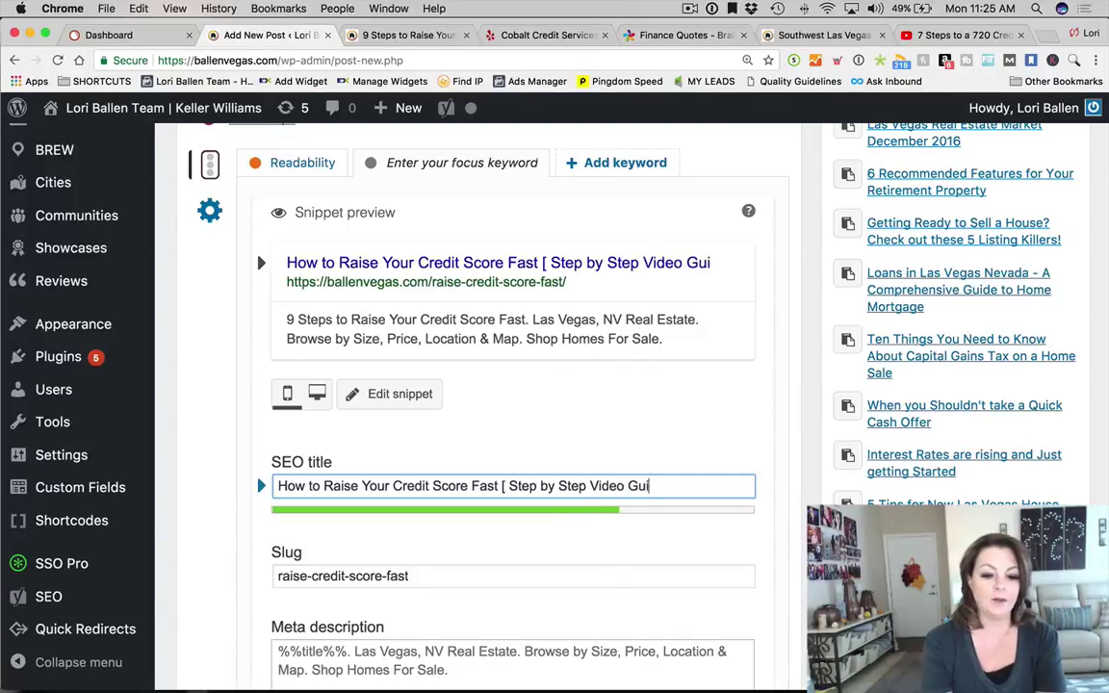
type("de]")
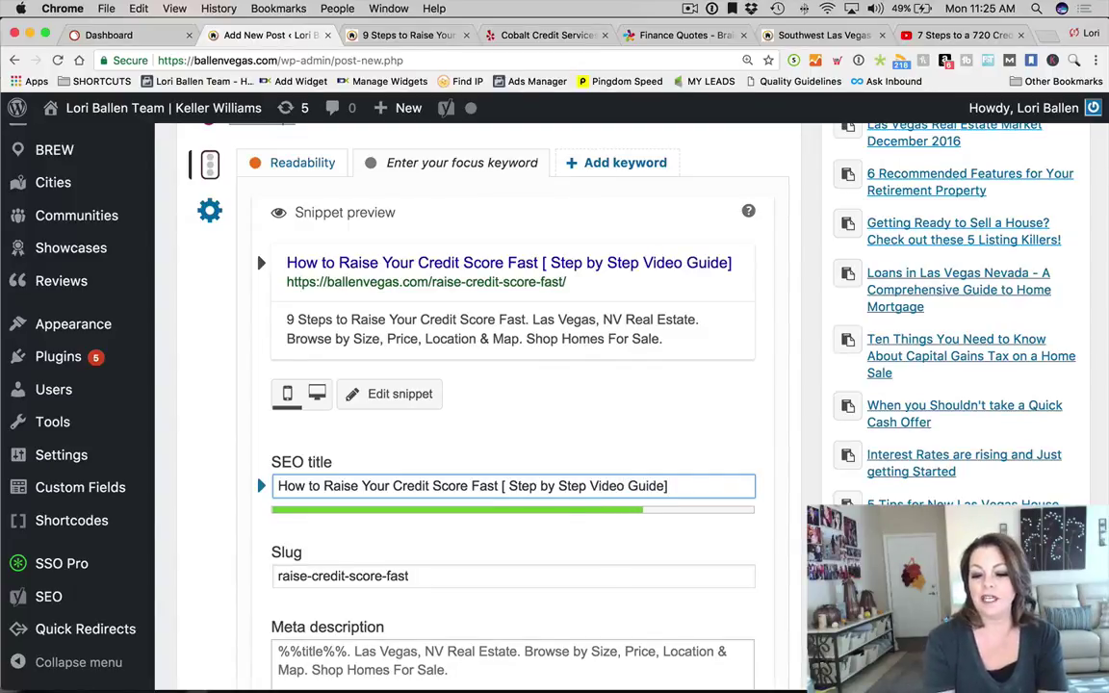
Test an overlong SEO title by adding filler text after "Guide]", and delete the filler
type("....")
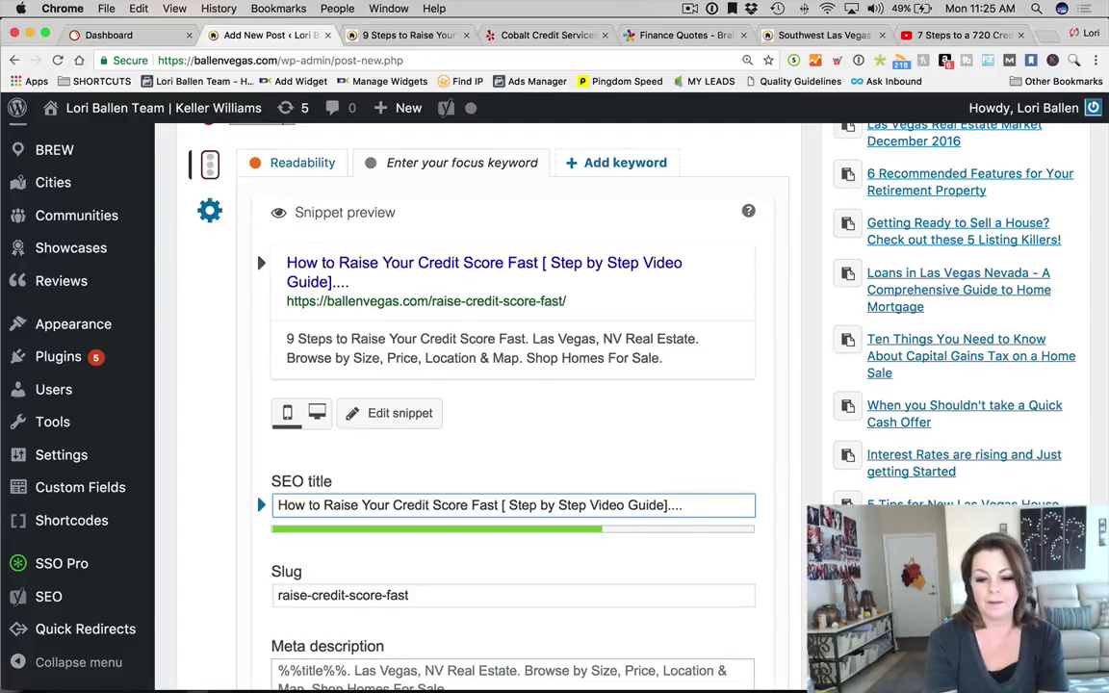
type("fdaslkdfjasldkfjasldkfjalsdkfjalsdkfj")
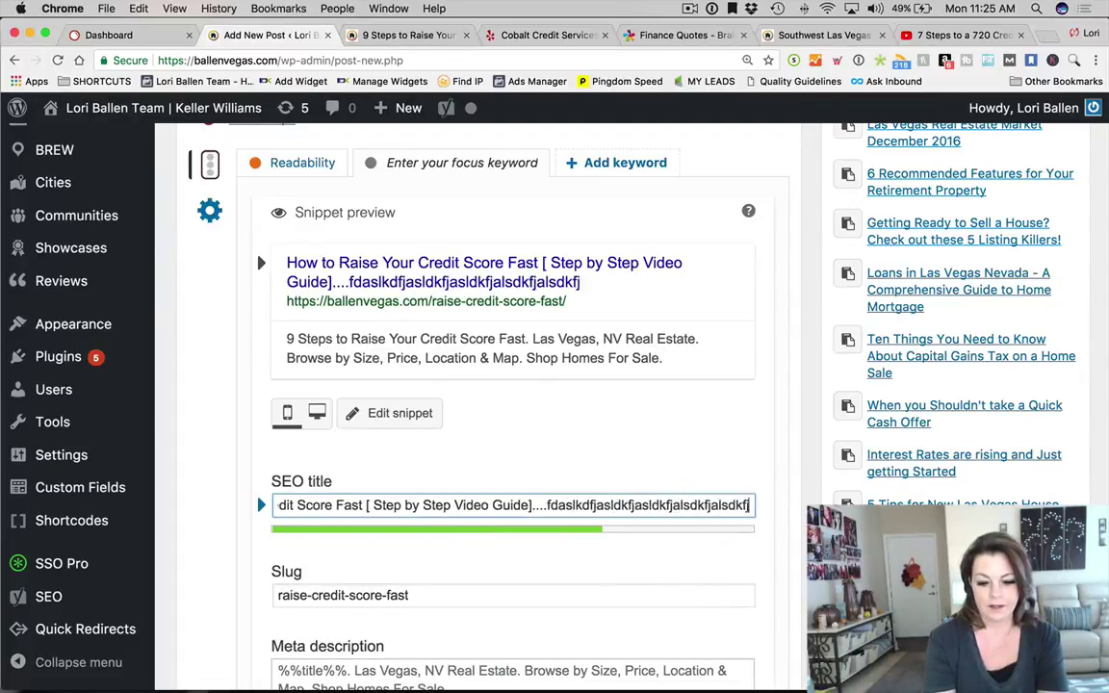
type("alsdkfjalskdfjlsdakfjls;dkfjlsadkfjsadlkfjlsdkf")
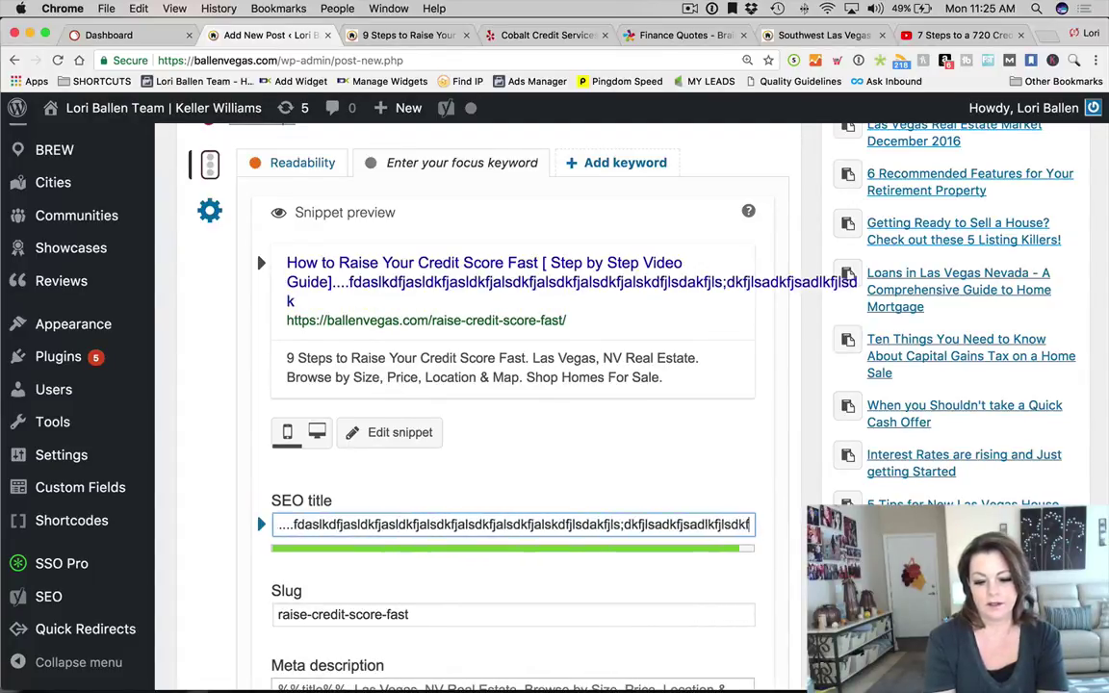
type("jlsdkfjlaskdjfsdlf")
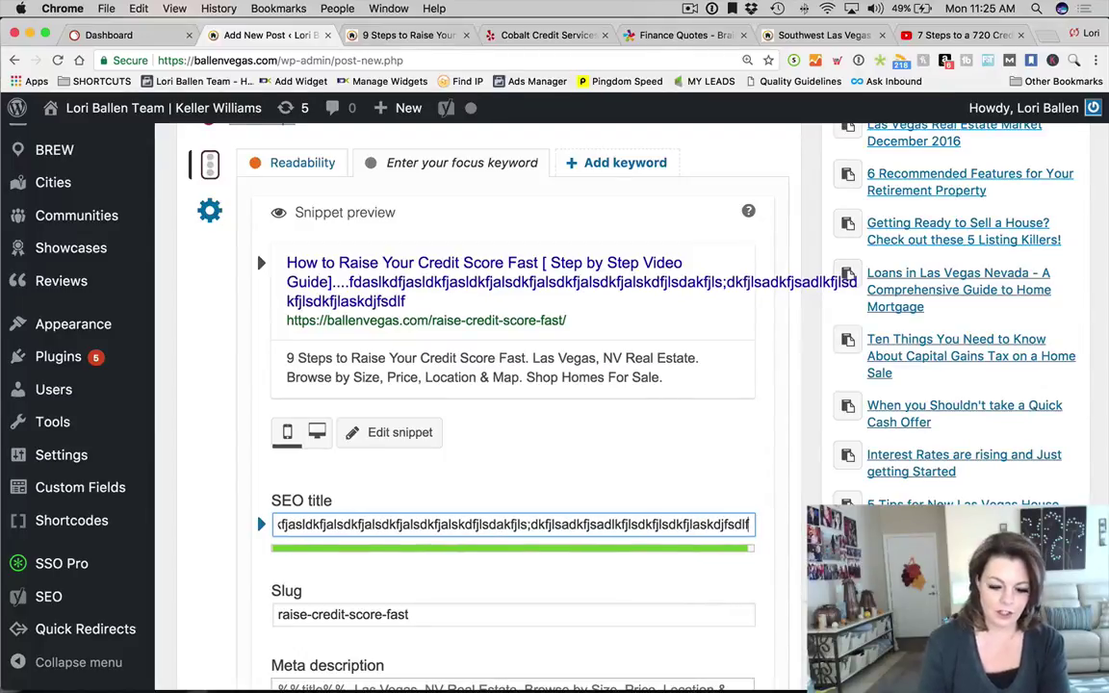
left_click_drag(748, 521, 135, 520)
left_click(674, 525)
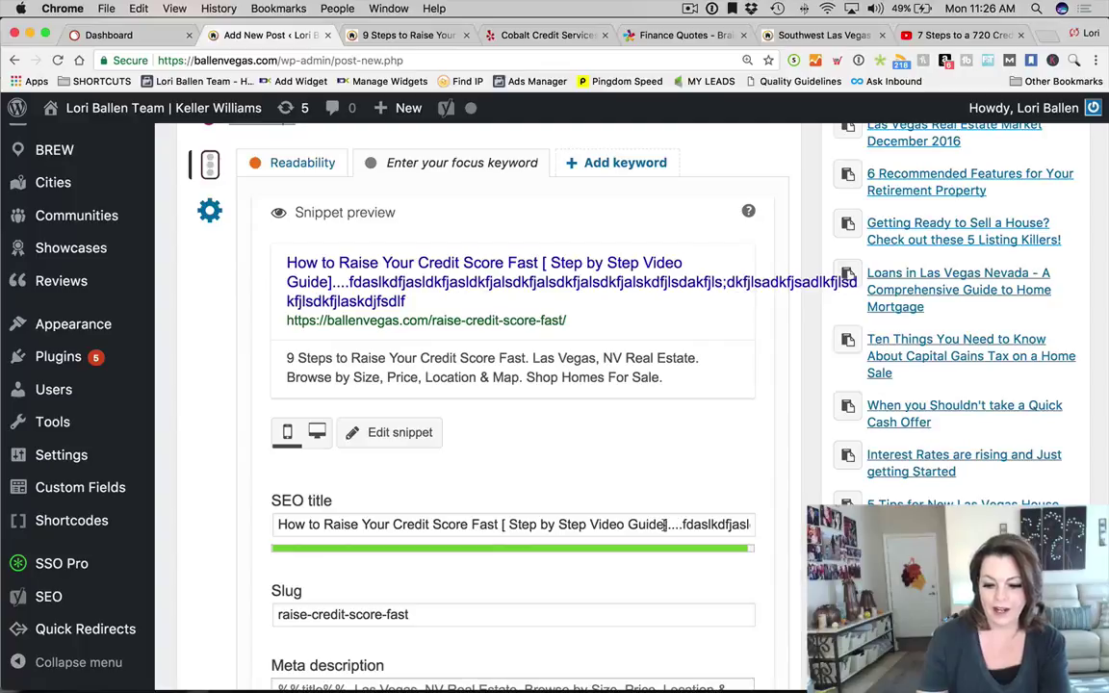
left_click_drag(678, 525, 778, 527)
key("BackSpace")
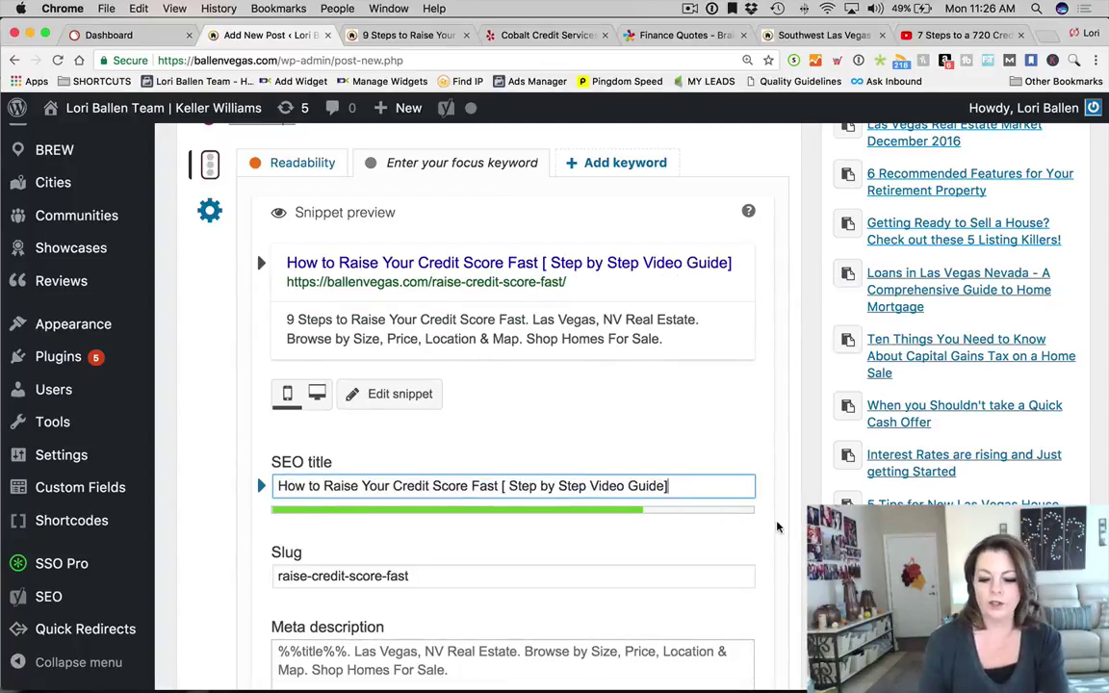
Check the slug and meta description in the snippet editor and place the cursor at the end of the slug
key("Tab")
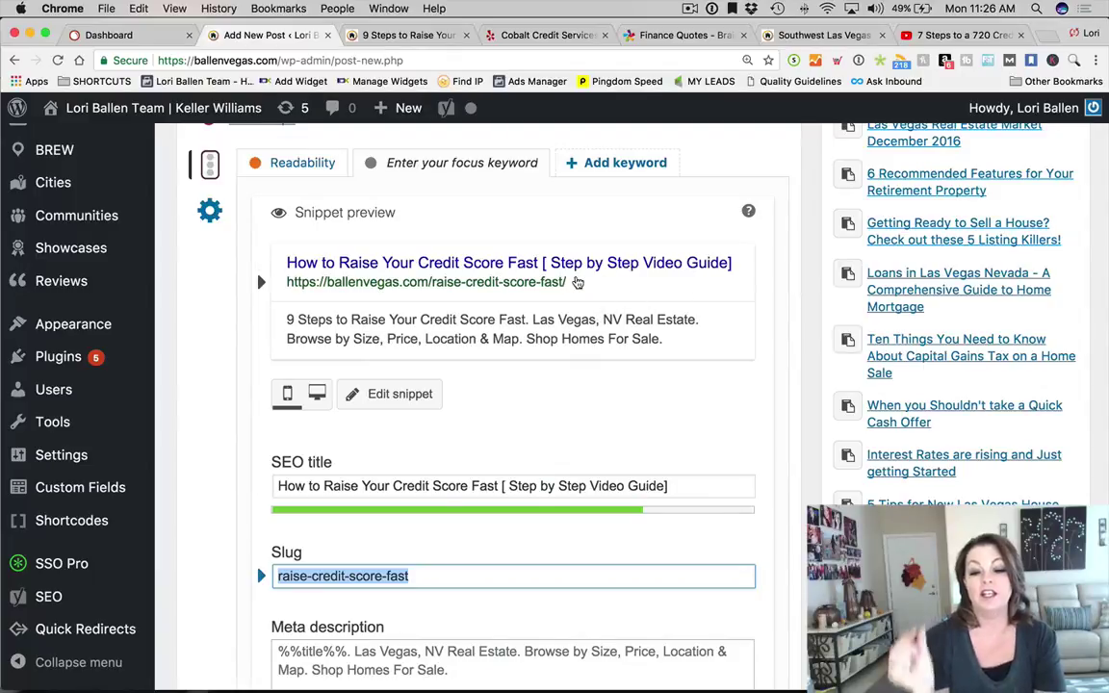
scroll(576, 347, "down", 2)
scroll(579, 377, "down", 4)
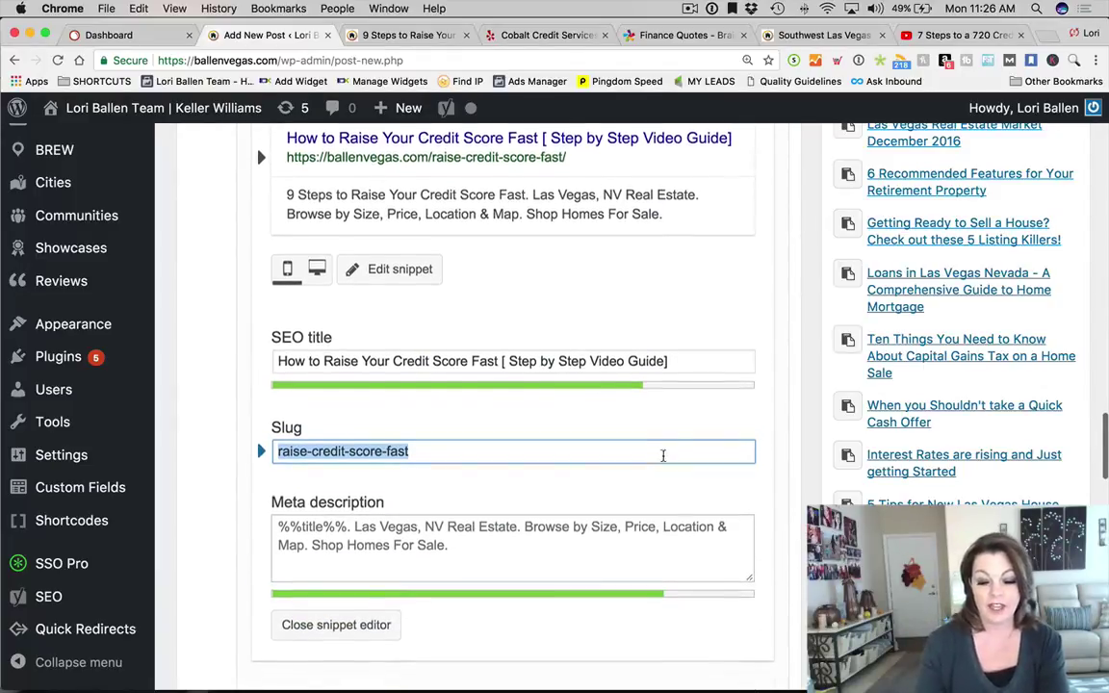
key("Tab")
left_click(409, 313)
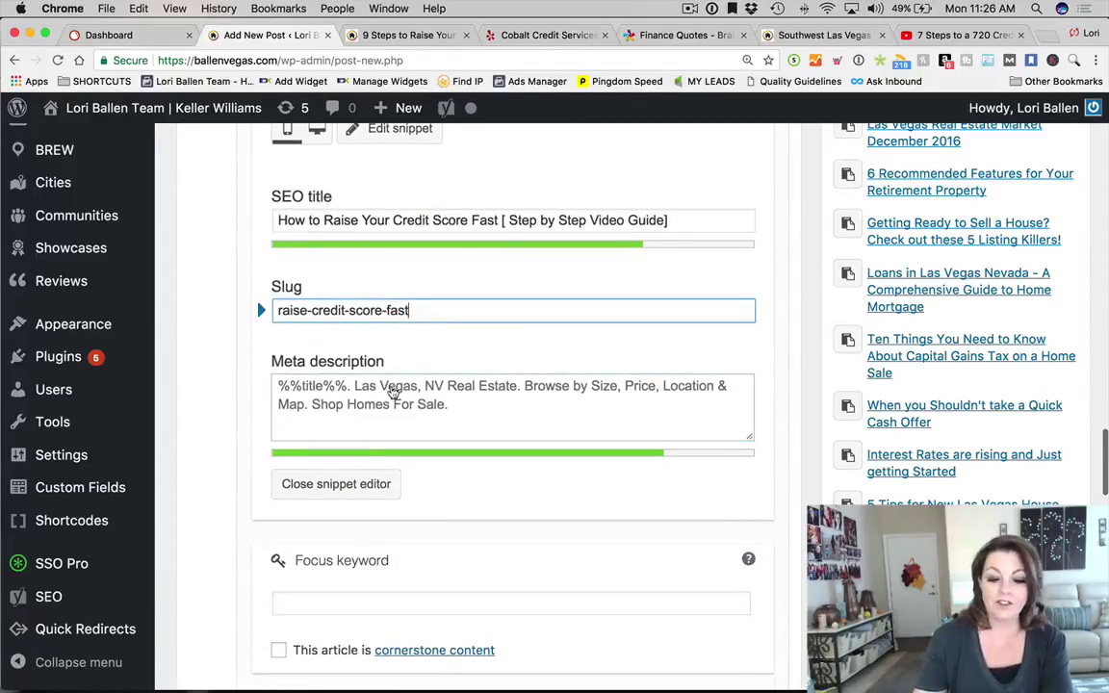
Begin the meta description with "Amazing guide to help you increase your credit score quickly."
left_click(351, 390)
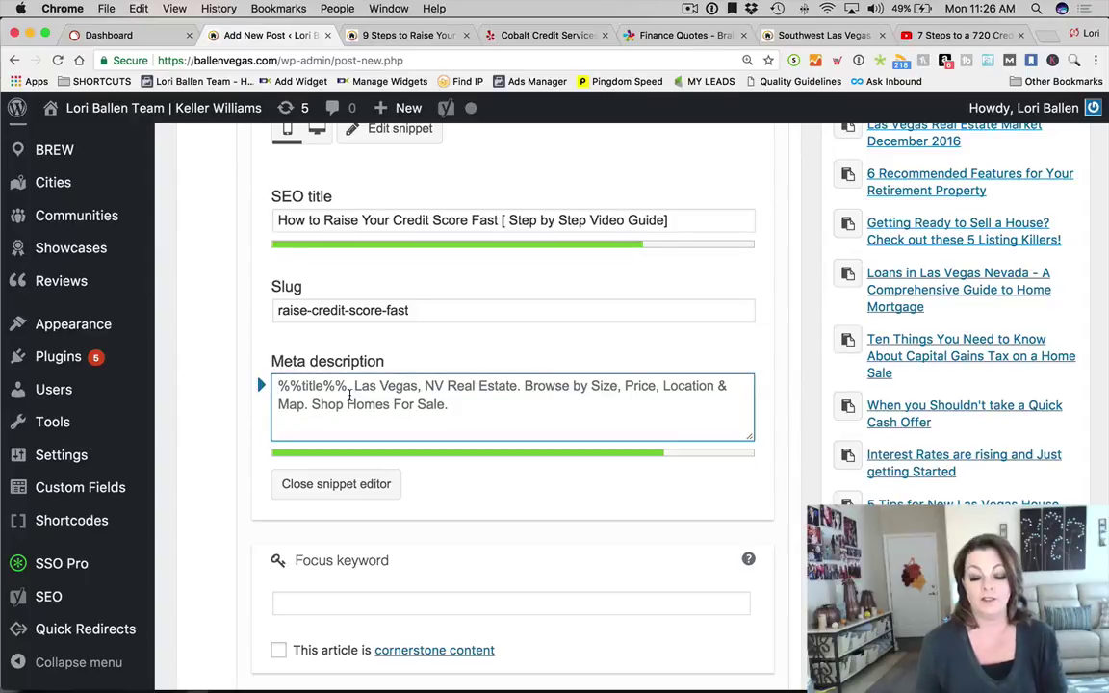
type("Amazing gui")
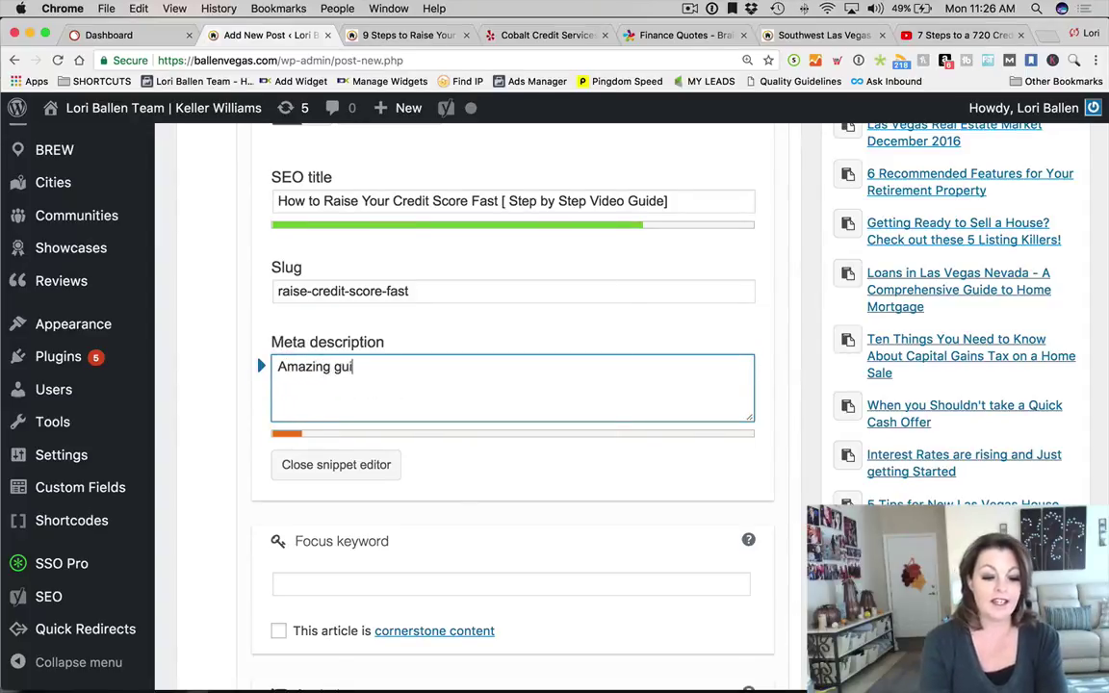
type("de to help you i")
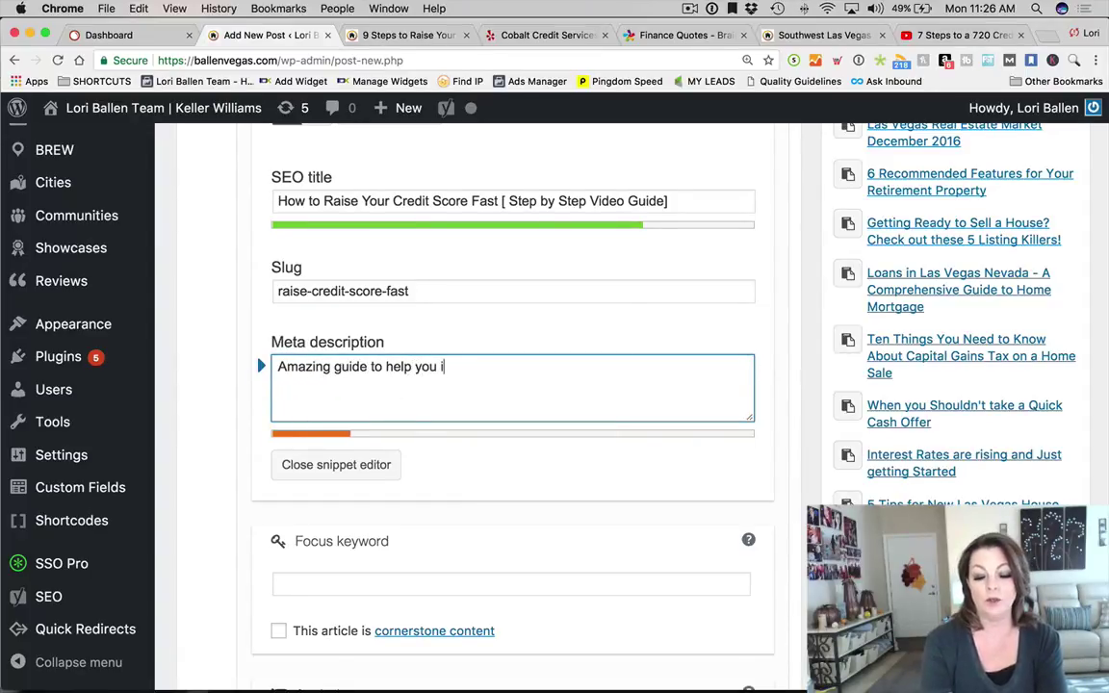
type("ncrease you ro")
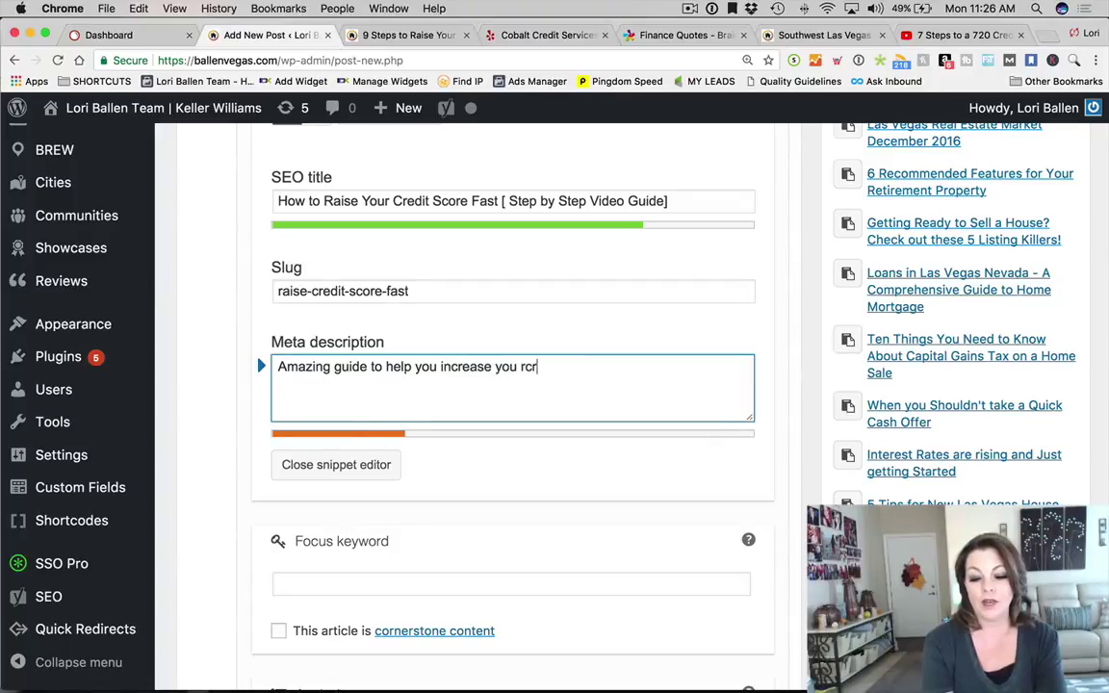
key("BackSpace")
key("BackSpace")
key("BackSpace")
type("r cre")
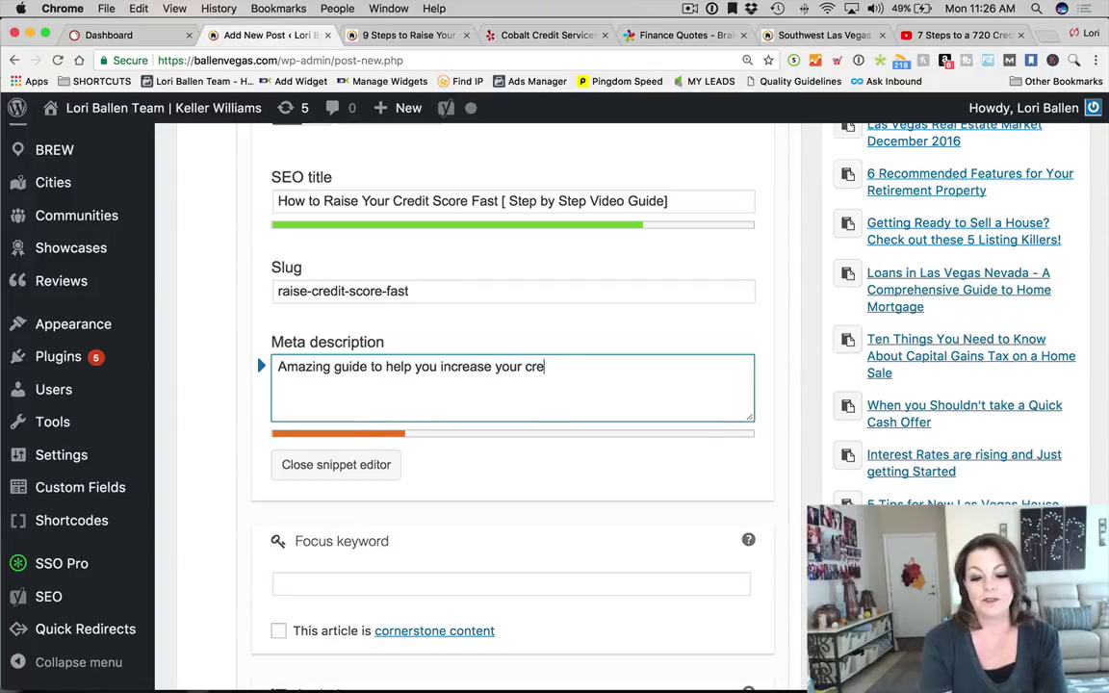
type("dit")
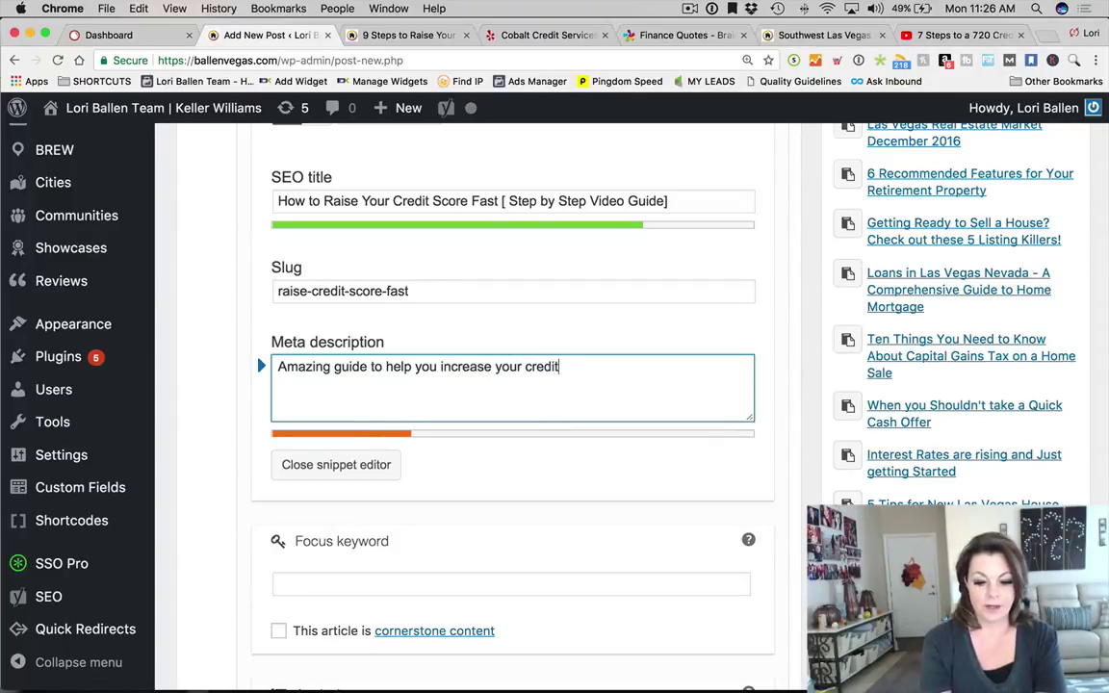
type(" score quic")
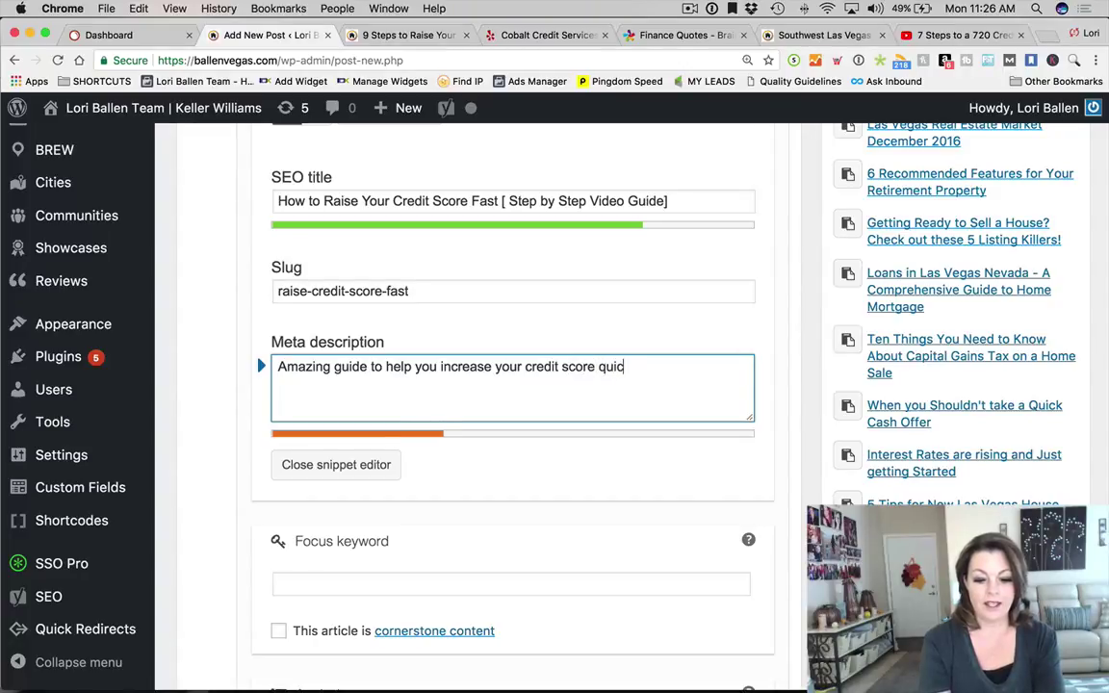
type("kly")
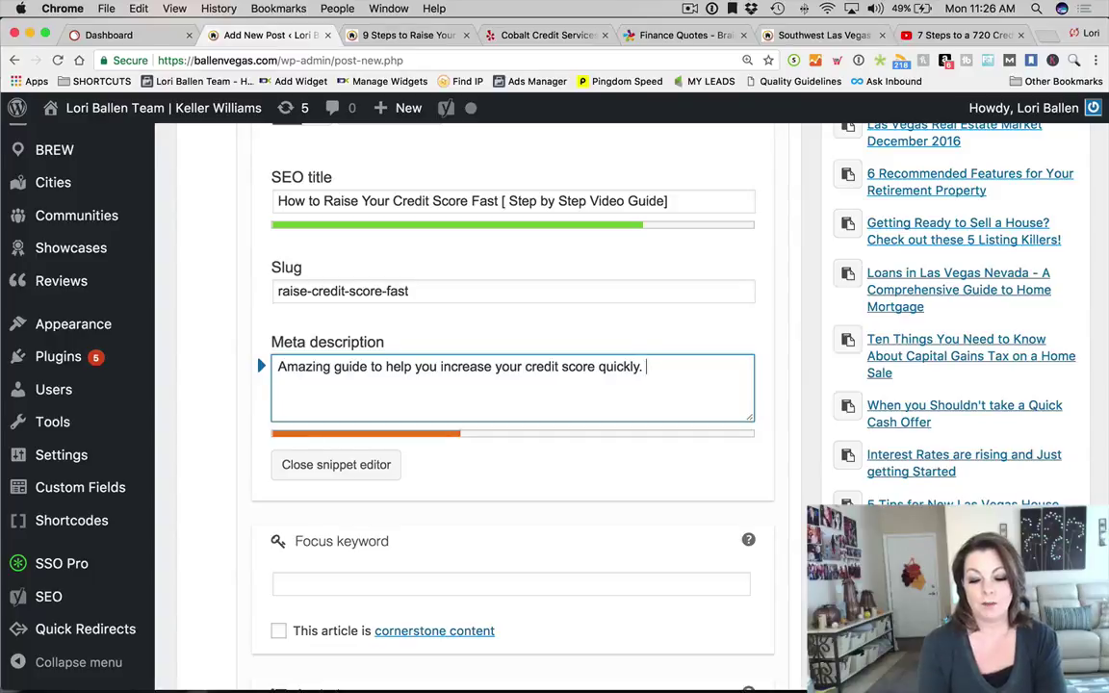
Complete the meta description with the sentence "This is for you if you want to know how to raise your credit score fast."
type(". If")
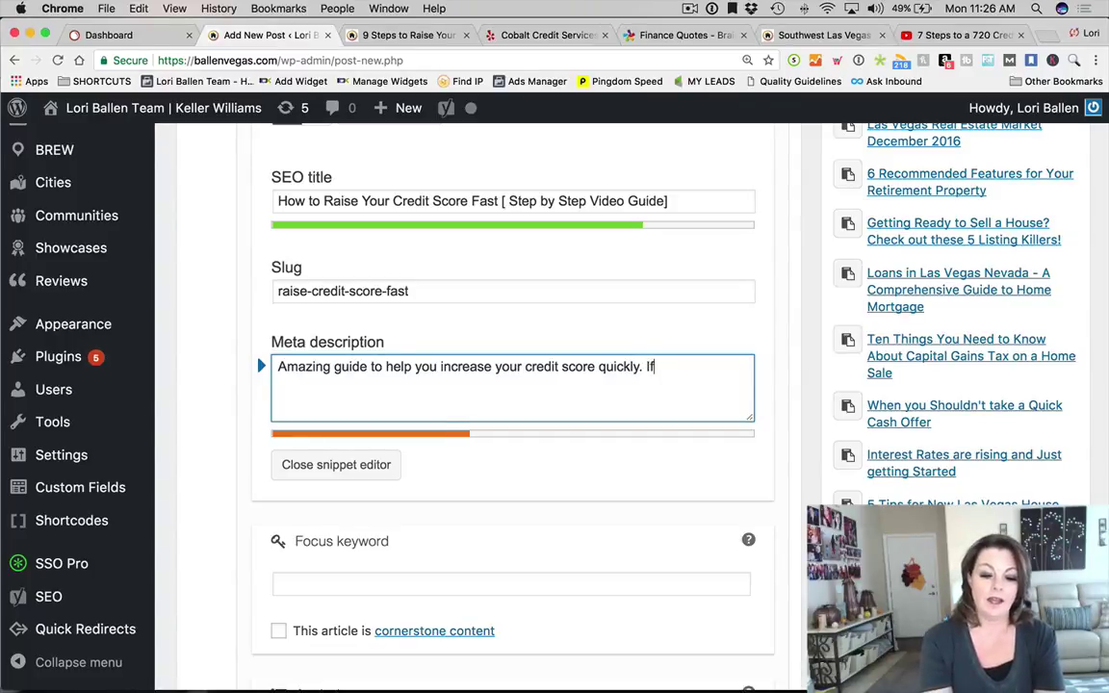
key("BackSpace")
key("BackSpace")
type("This is for y")
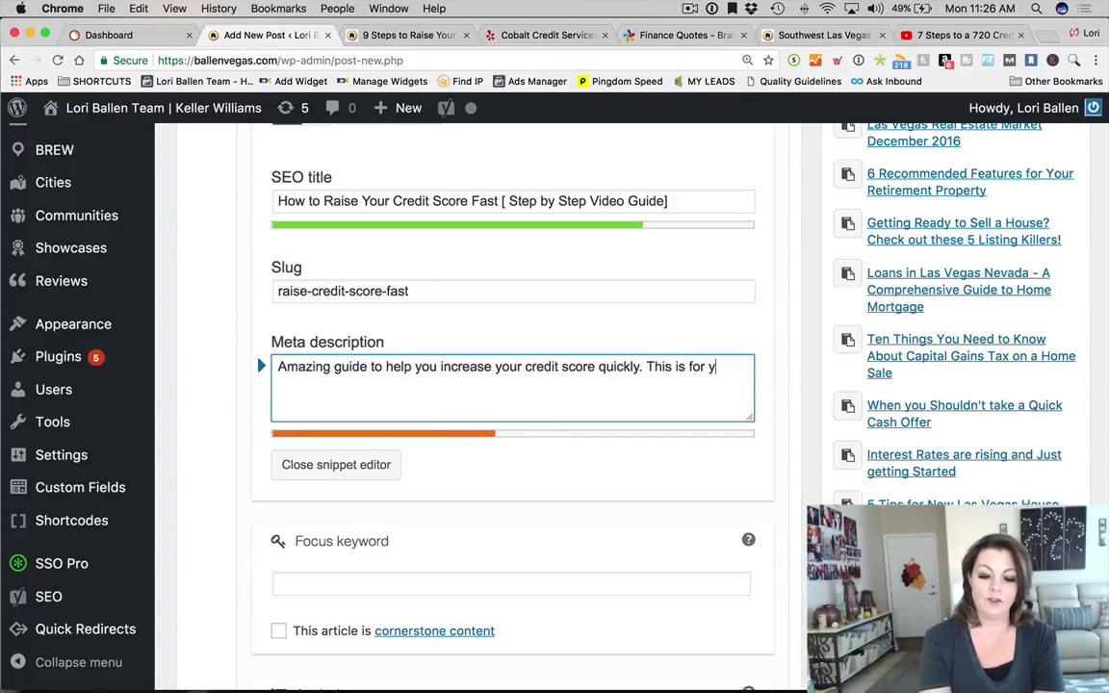
type("ou if you want to ")
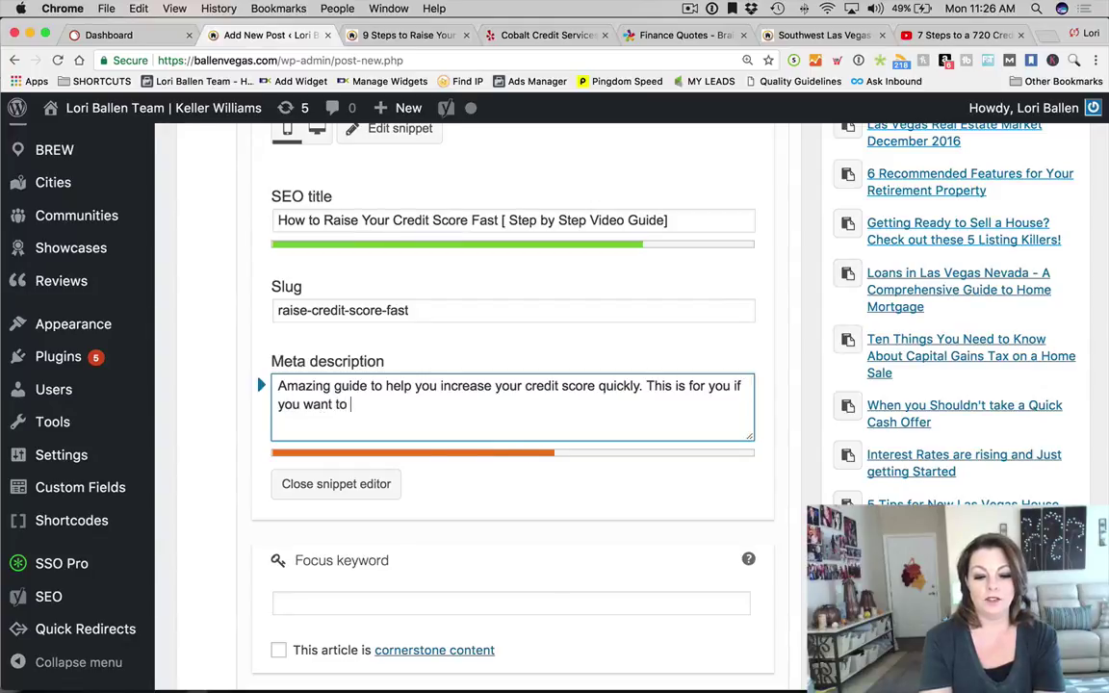
type("know how ")
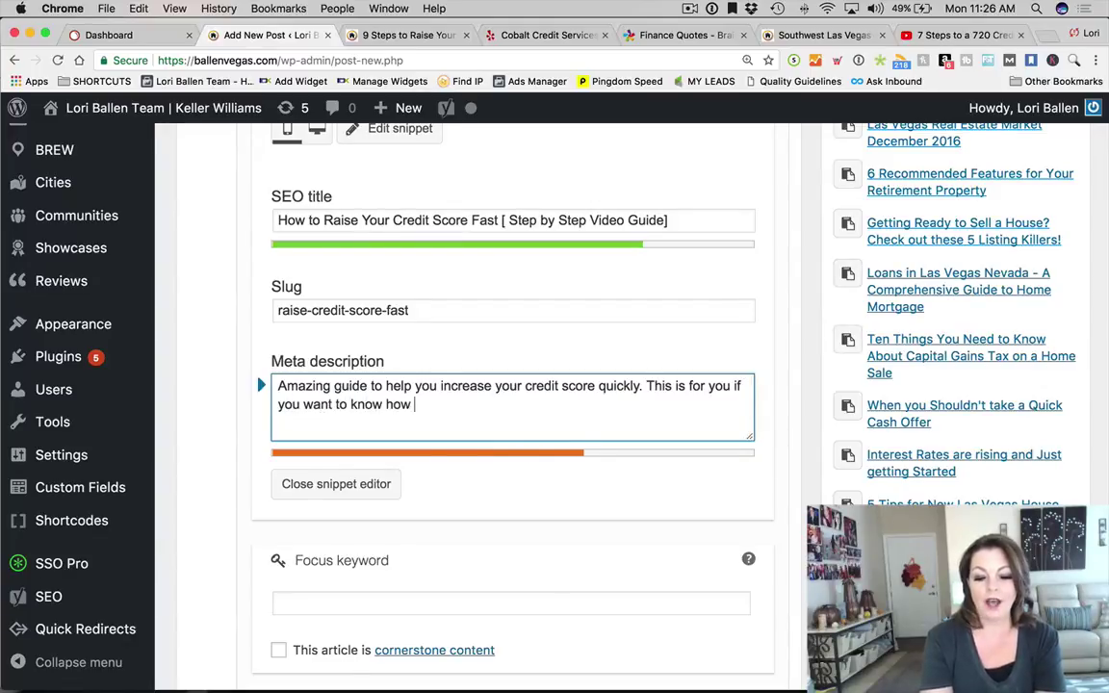
type("to raise your ")
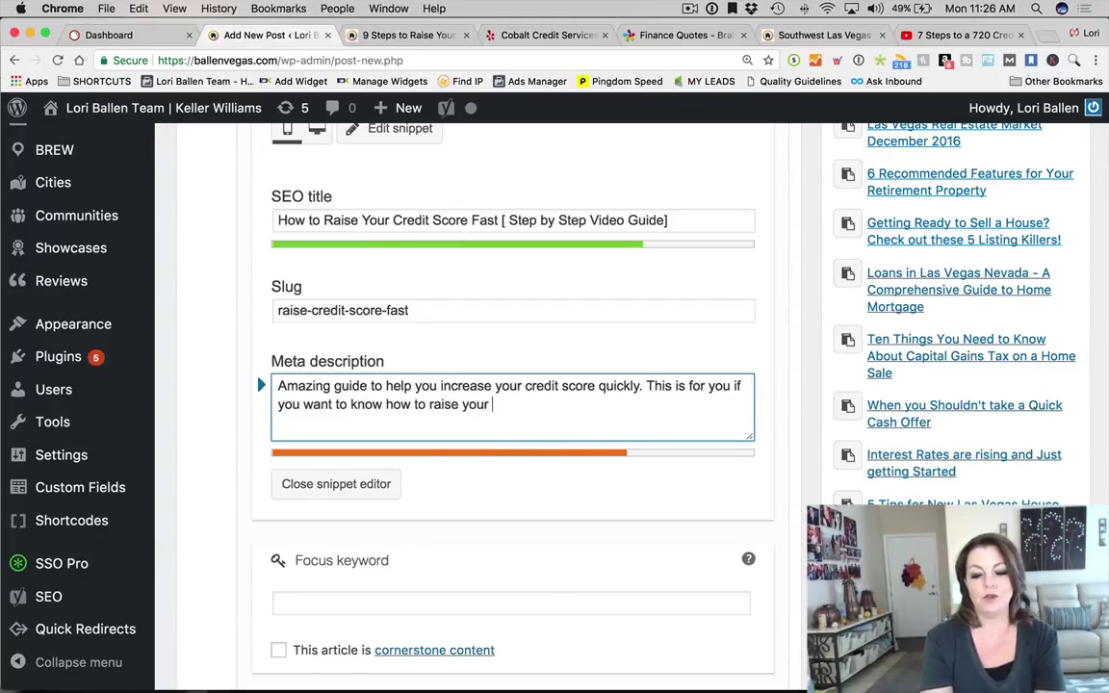
type("credit score fast.")
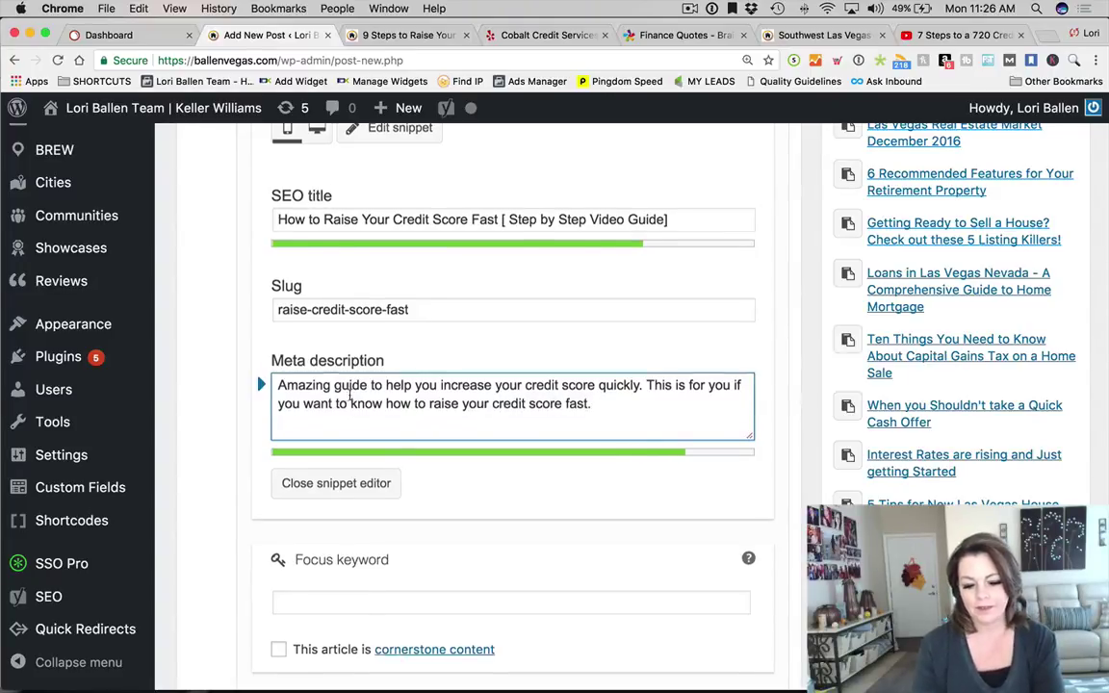
Examine the focus keyword section, the SEO analysis and prominent words, and the Yoast internal linking suggestions
scroll(314, 387, "down", 5)
left_click(314, 383)
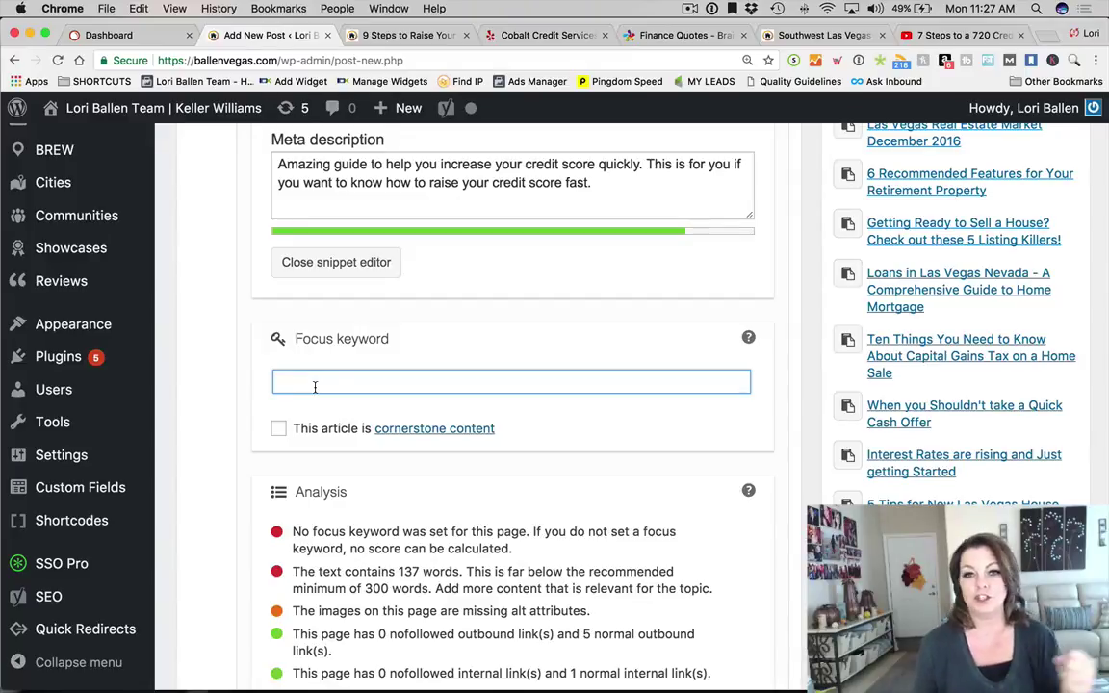
scroll(315, 387, "down", 7)
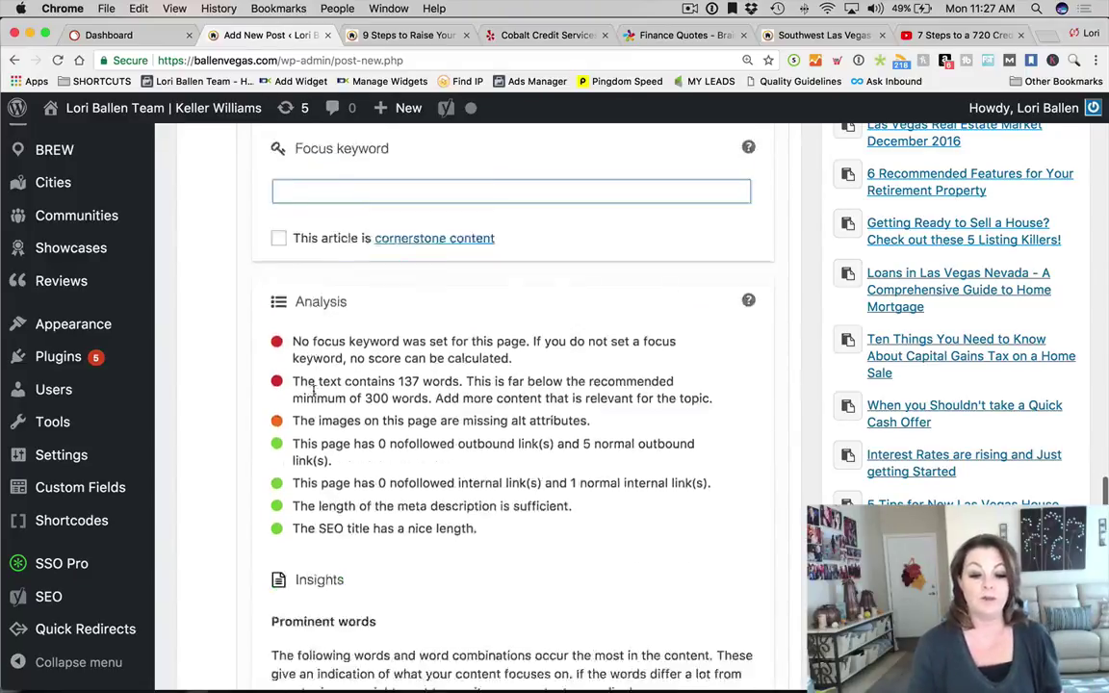
scroll(425, 429, "up", 8)
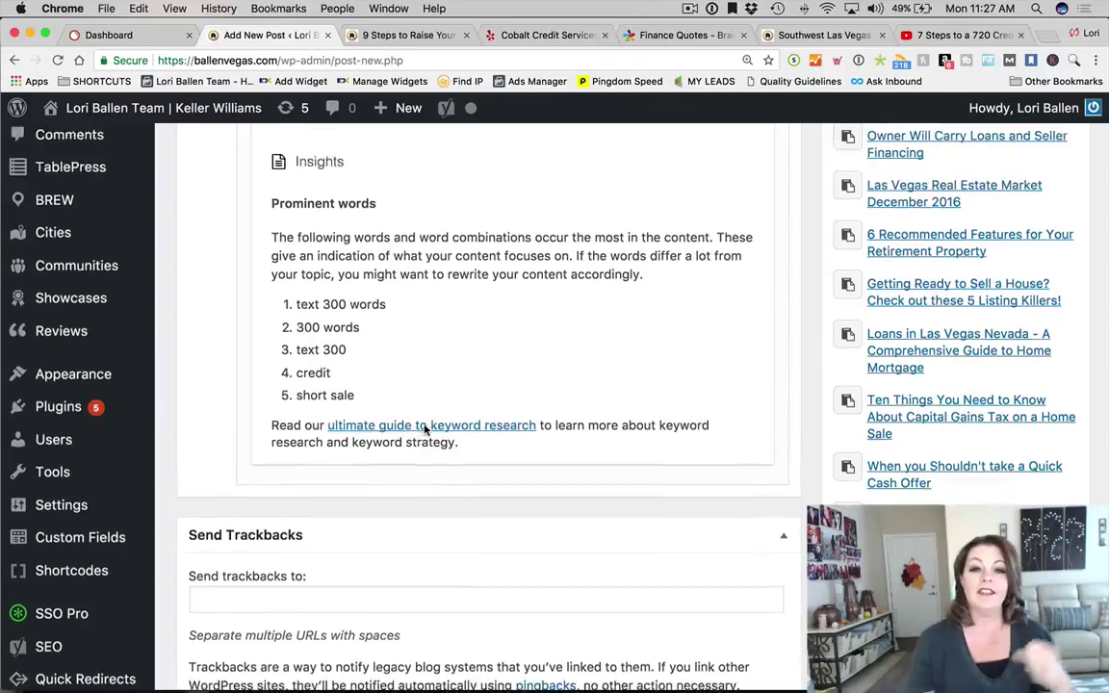
scroll(420, 427, "up", 4)
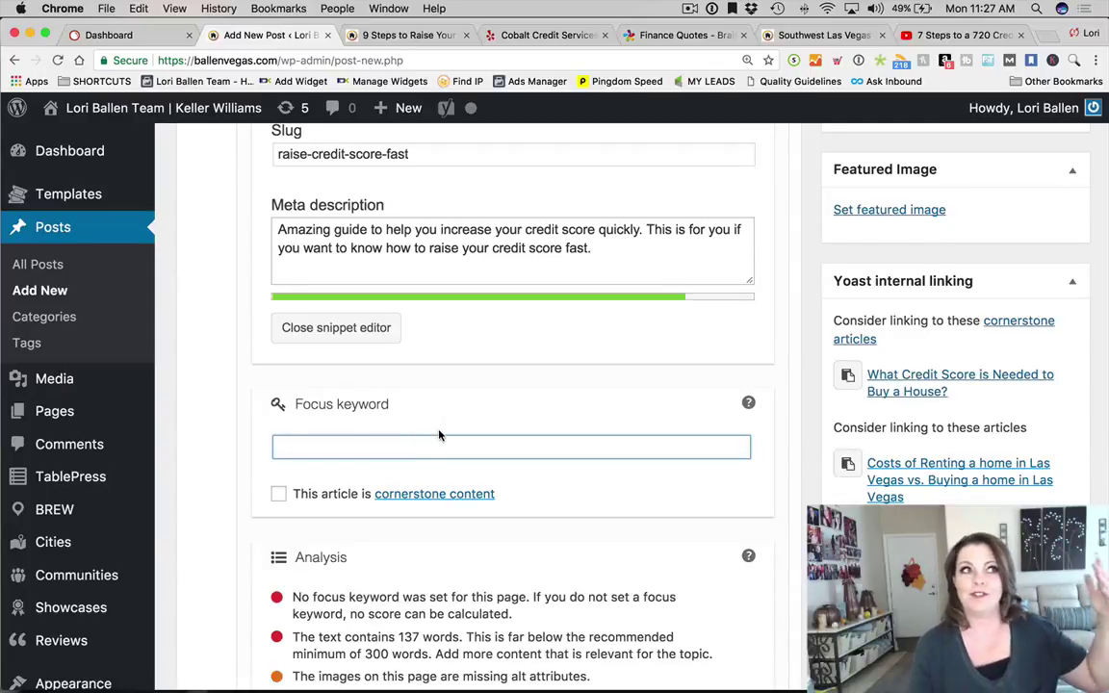
scroll(439, 436, "up", 3)
scroll(439, 435, "down", 7)
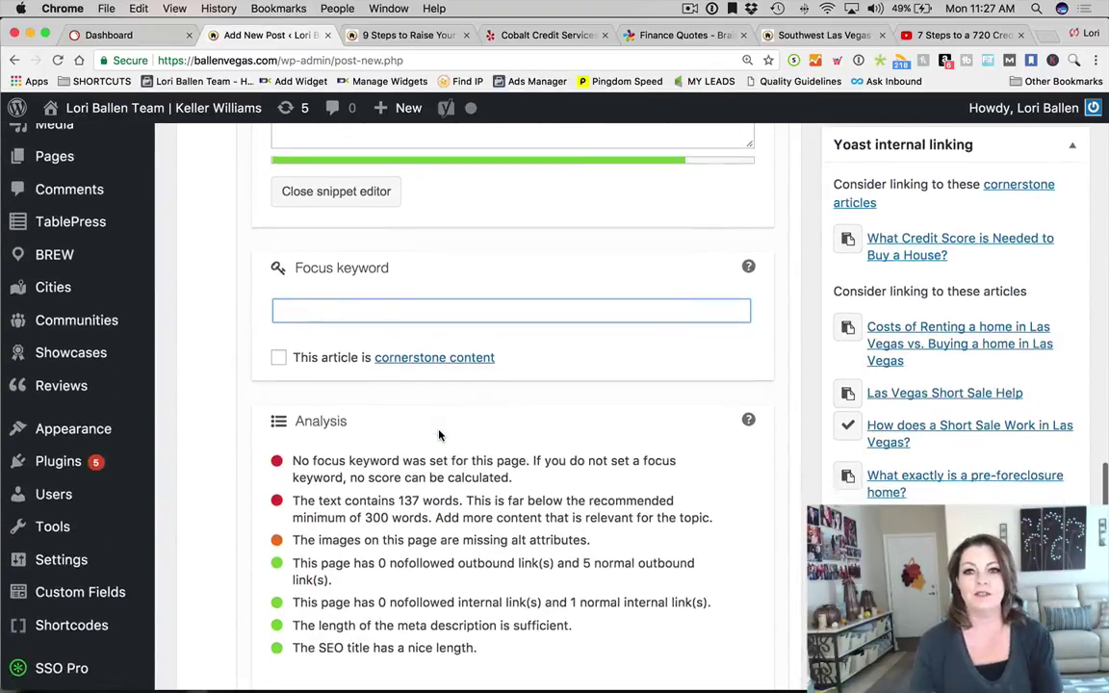
scroll(438, 431, "up", 5)
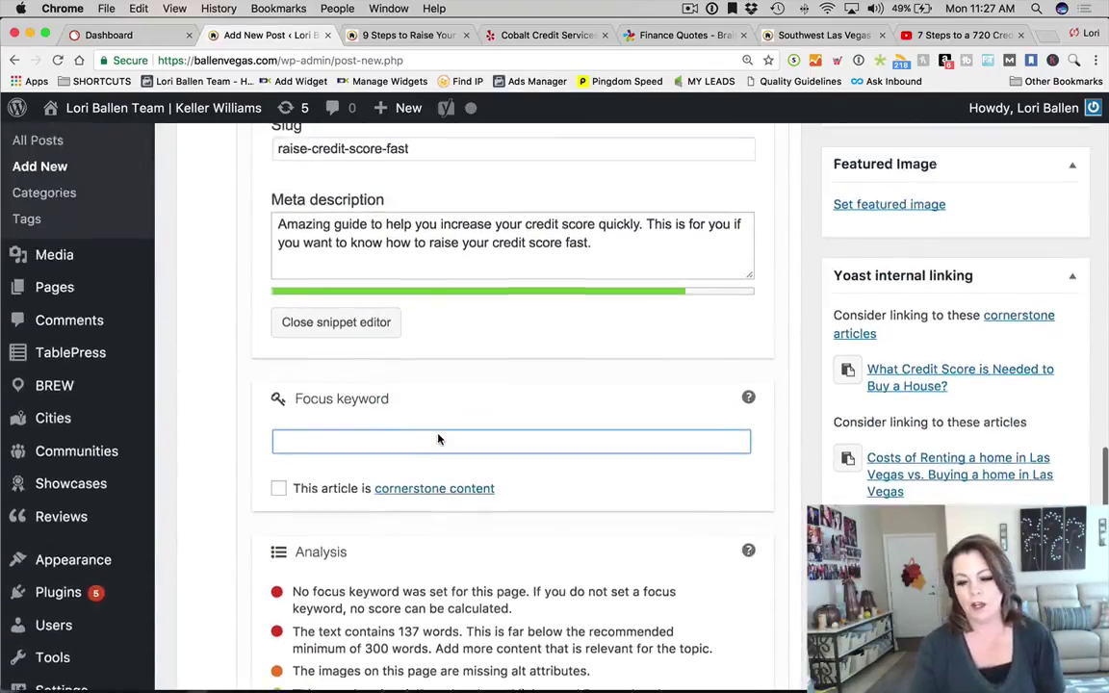
scroll(810, 207, "down", 1)
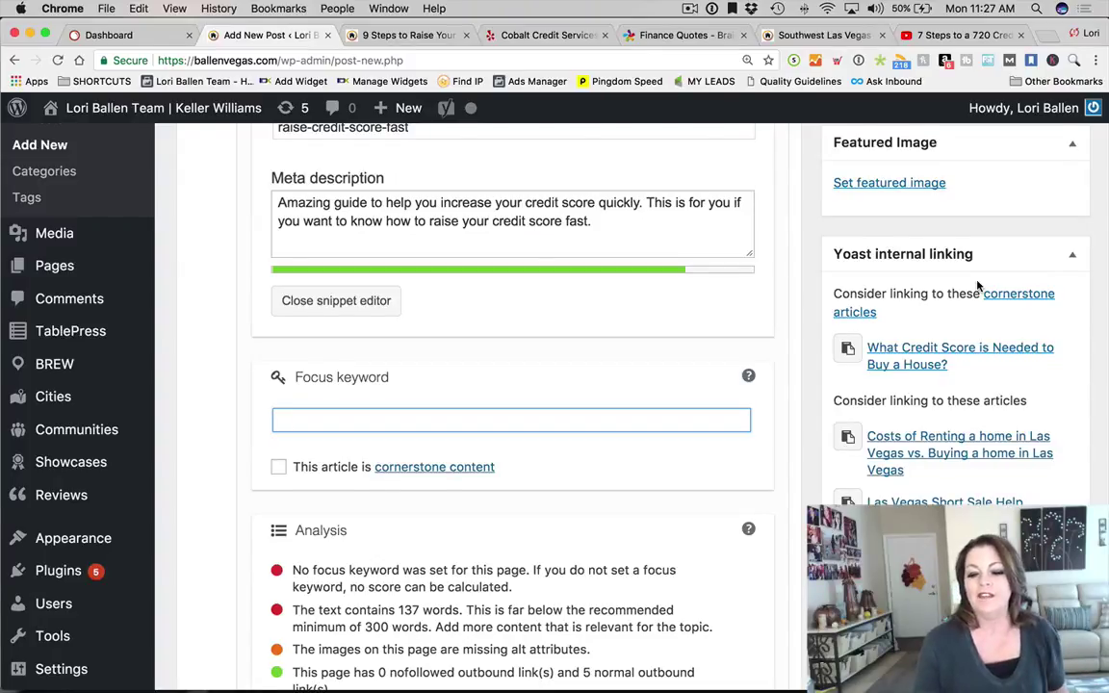
scroll(977, 286, "down", 1)
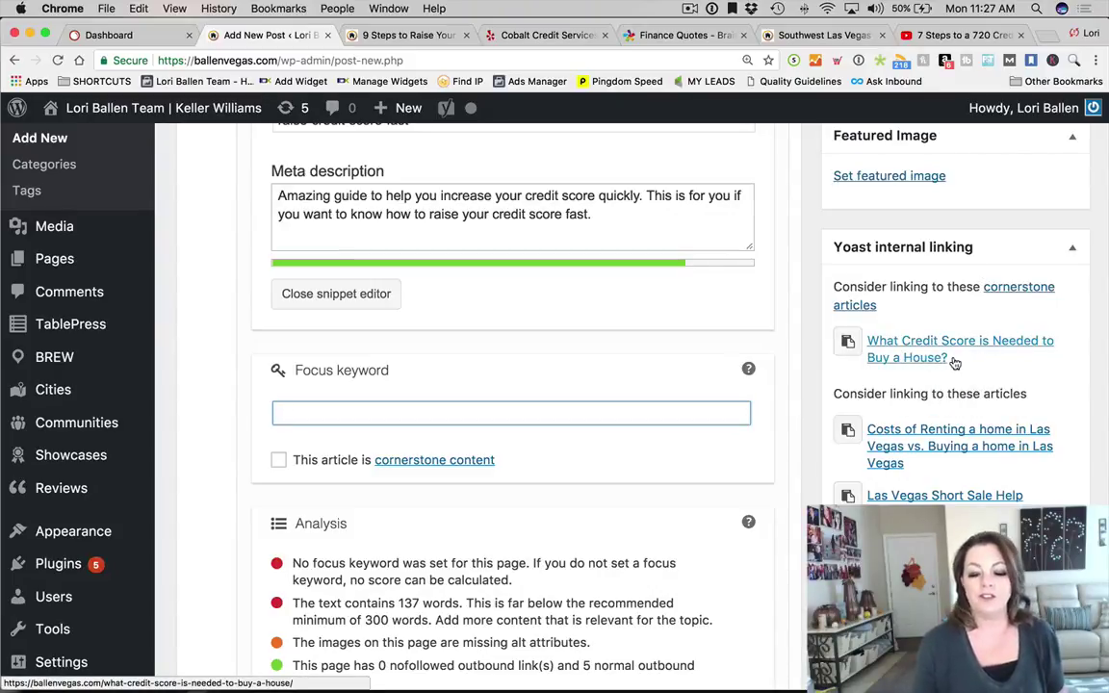
Add "What credit score is needed" after "text - 300 words" beneath the cider image in the post body
scroll(651, 377, "up", 10)
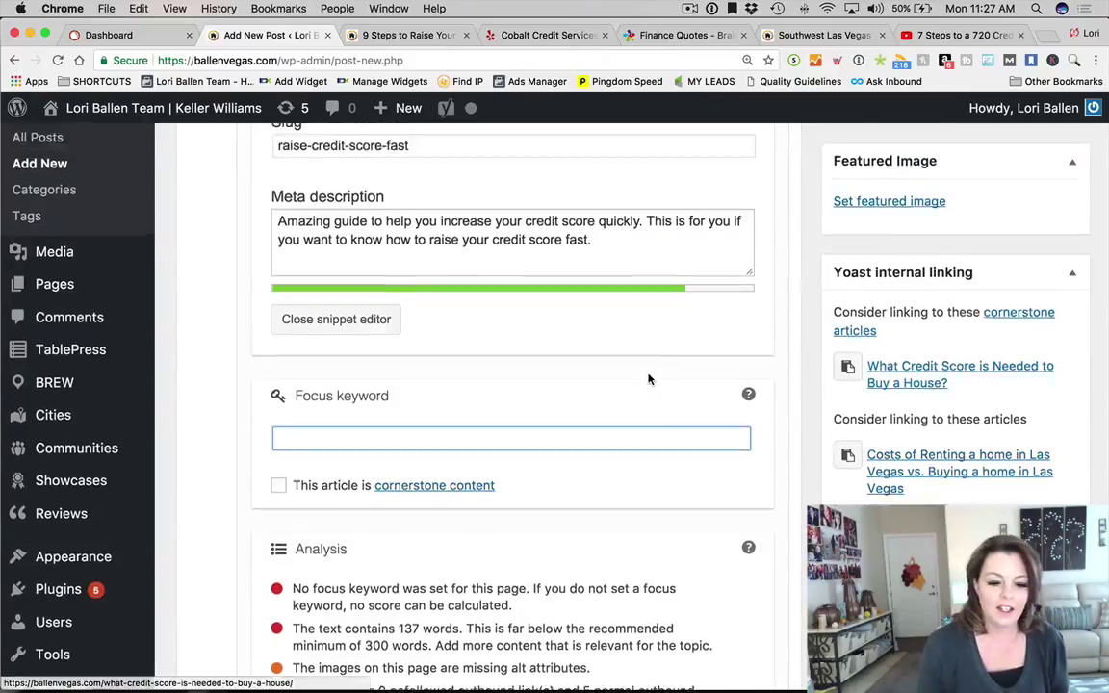
scroll(643, 376, "up", 15)
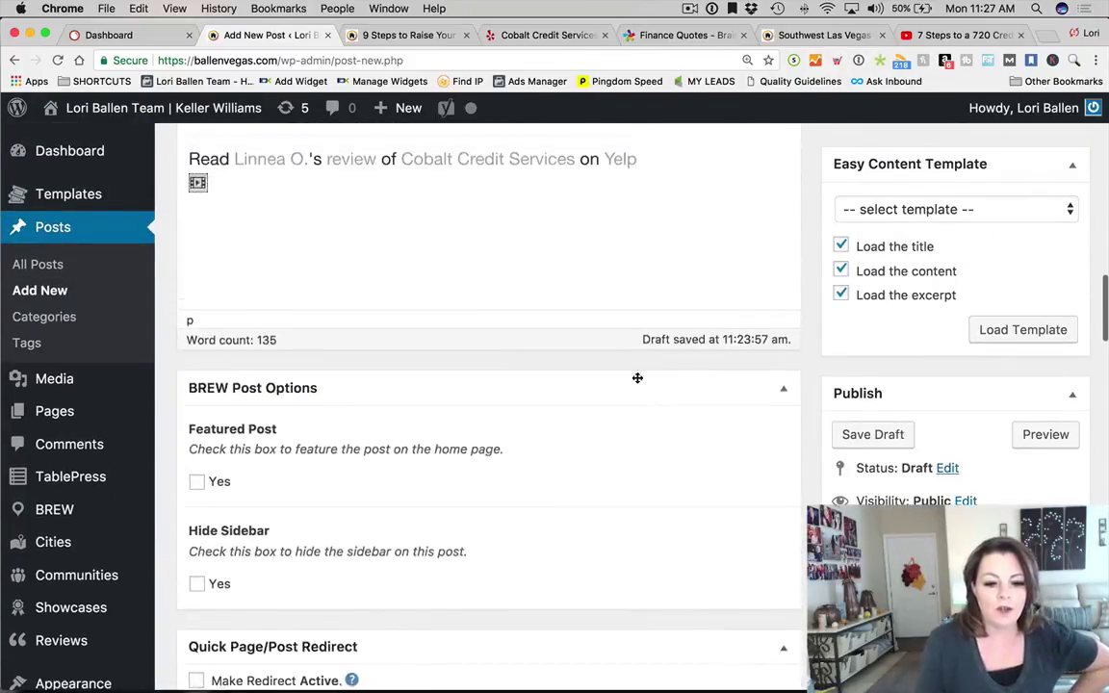
scroll(639, 377, "up", 3)
scroll(638, 381, "down", 10)
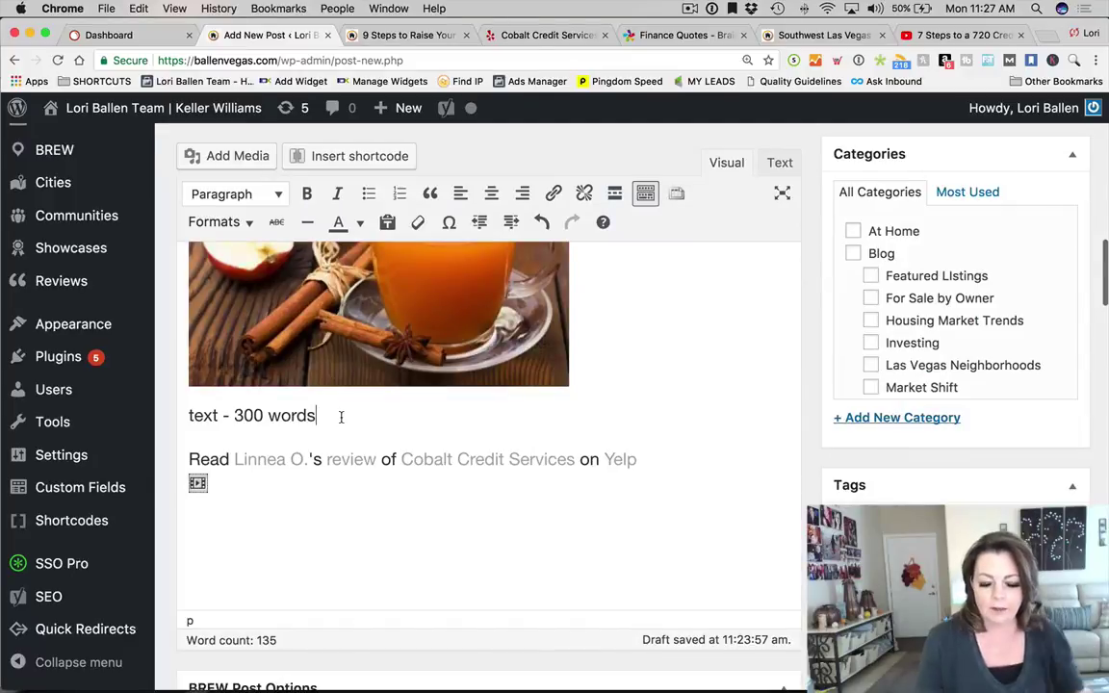
type("What credit")
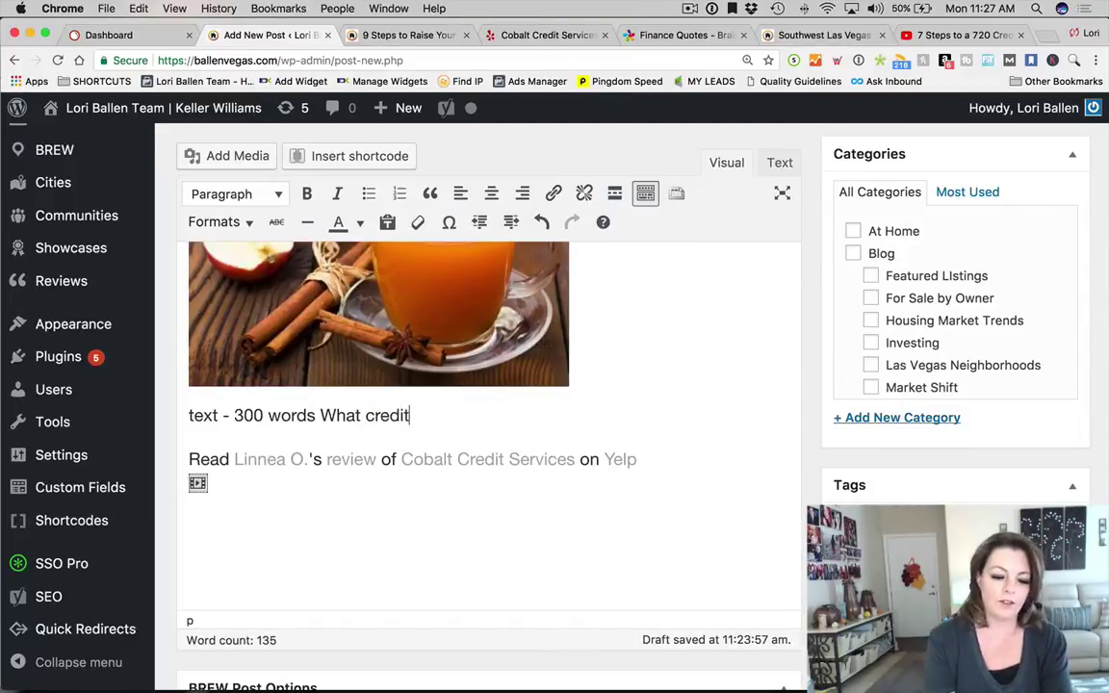
type(" score is neede")
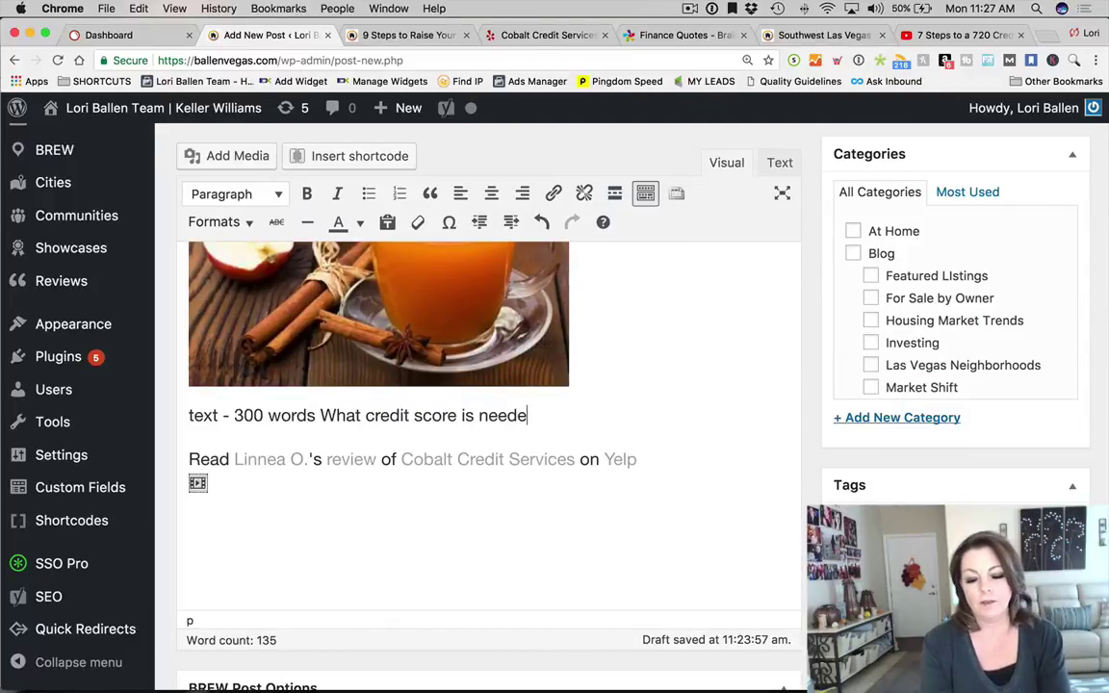
type("d")
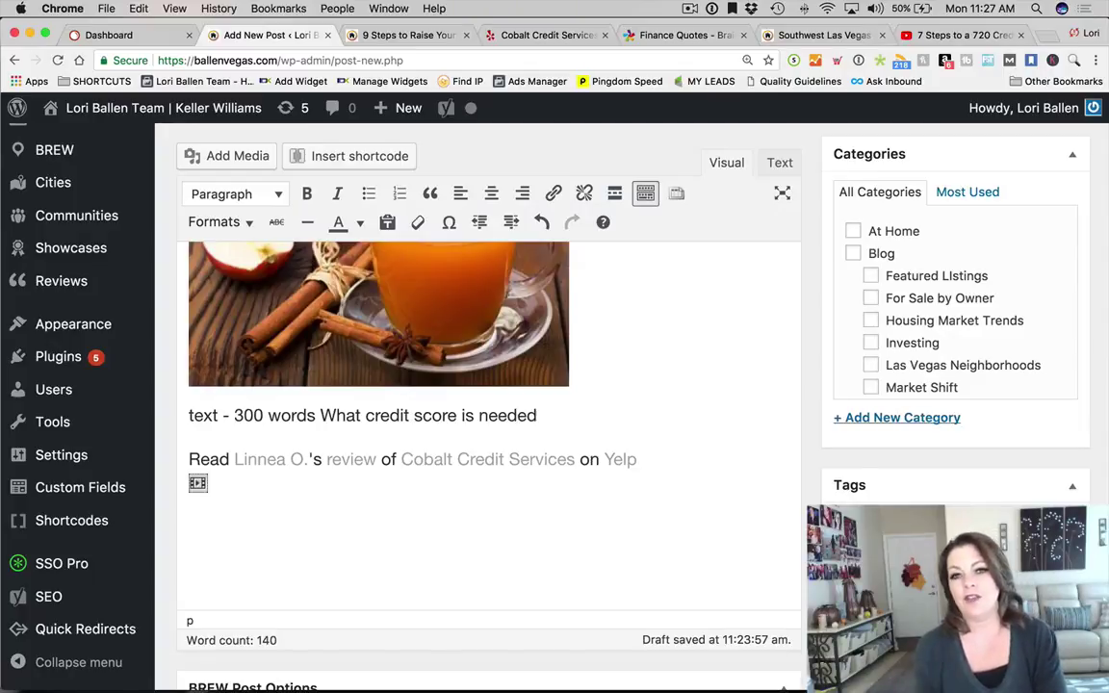
Link the text "What credit score is needed" to the existing page "What Credit Score is Needed to Buy a House?"
left_click_drag(538, 415, 324, 414)
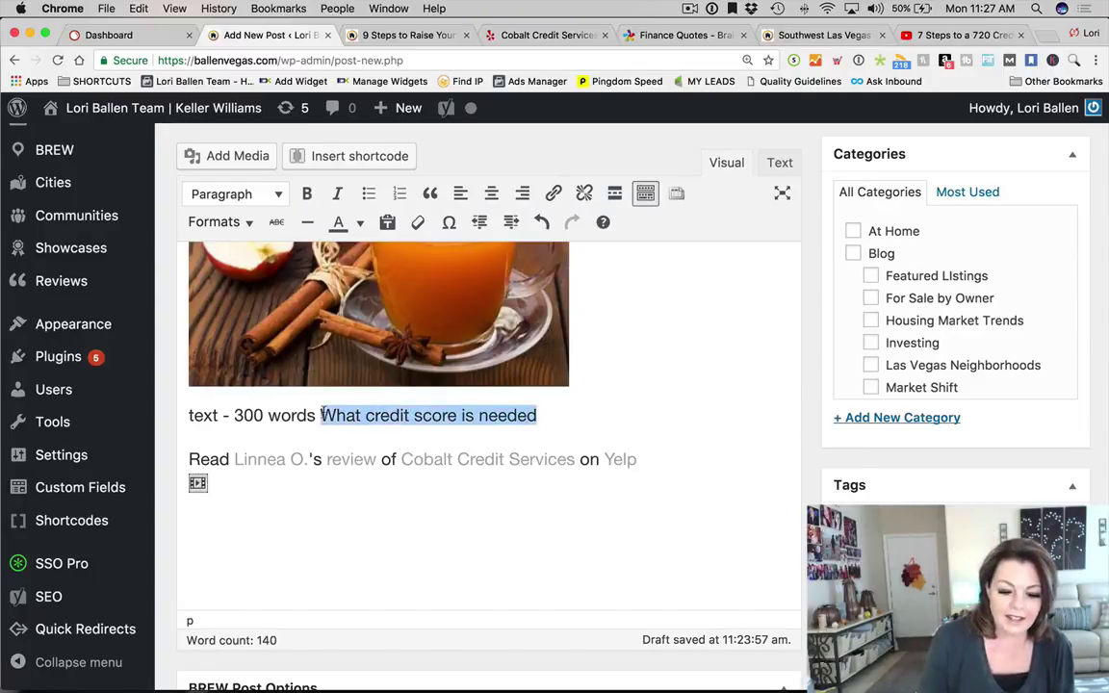
left_click(554, 194)
type("what cre")
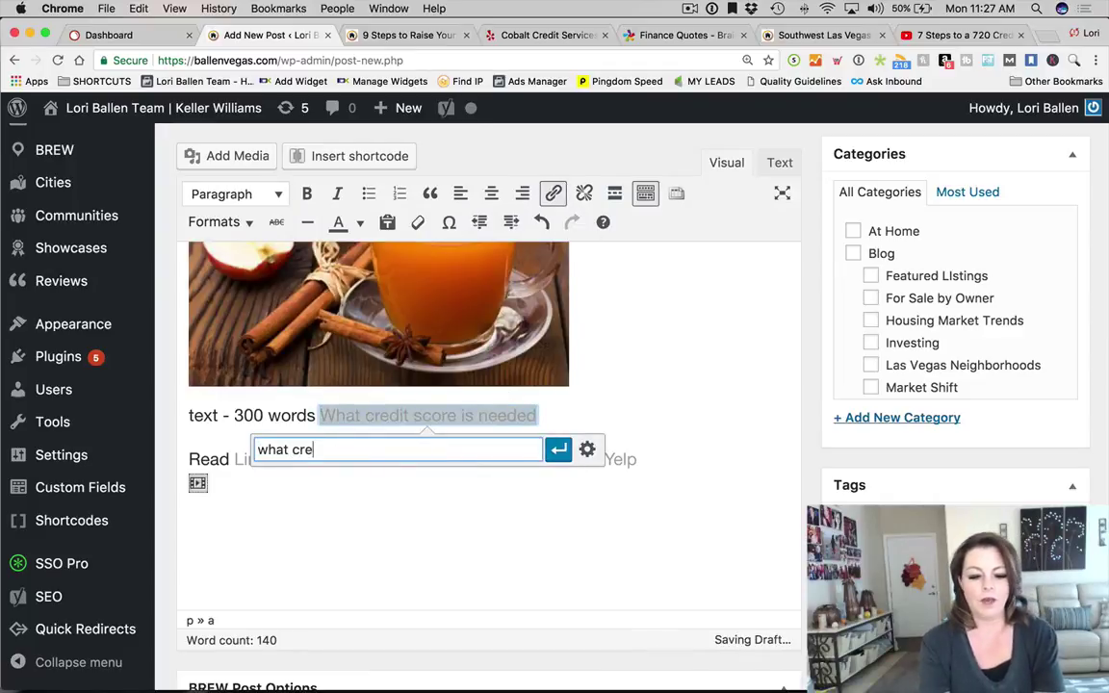
type("dit score is needed")
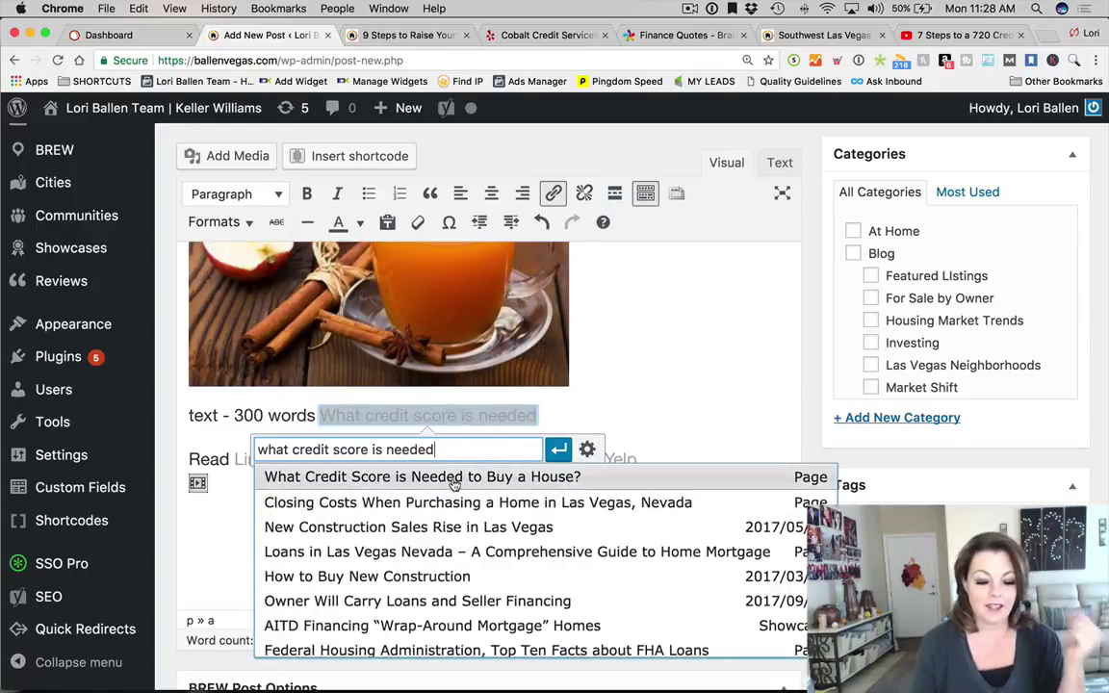
left_click(401, 478)
left_click(559, 456)
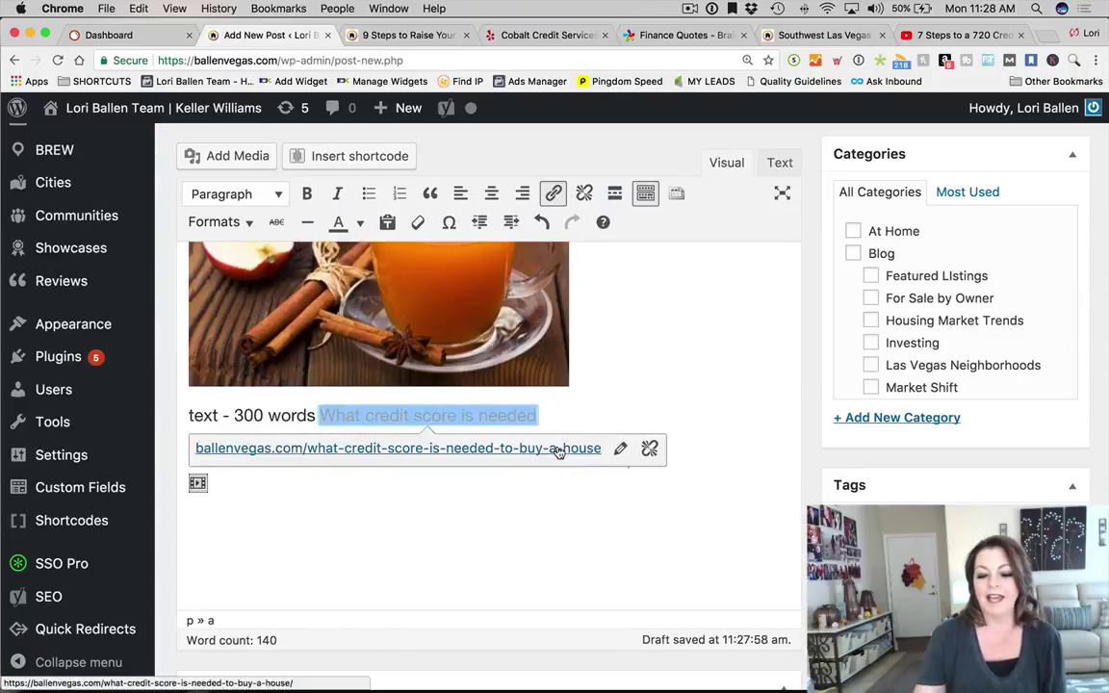
left_click(662, 354)
Review the categories, internal linking suggestions, SEO analysis, and Social and Search Optimization settings of the post
scroll(594, 356, "down", 1)
scroll(834, 383, "down", 3)
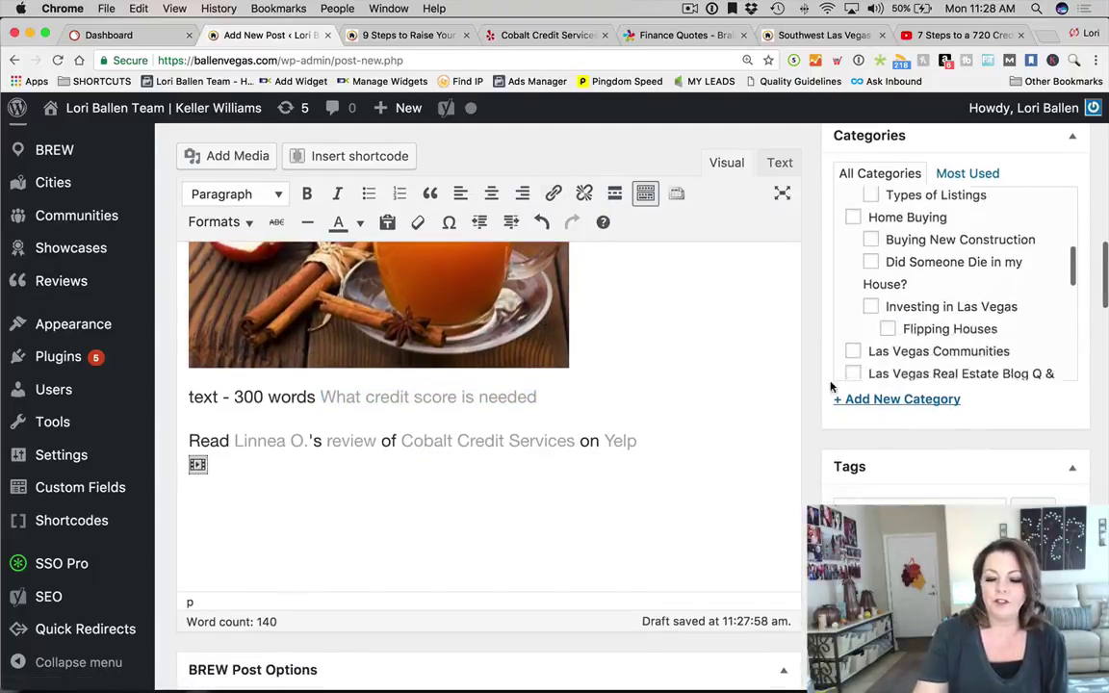
scroll(782, 387, "down", 5)
scroll(781, 387, "down", 5)
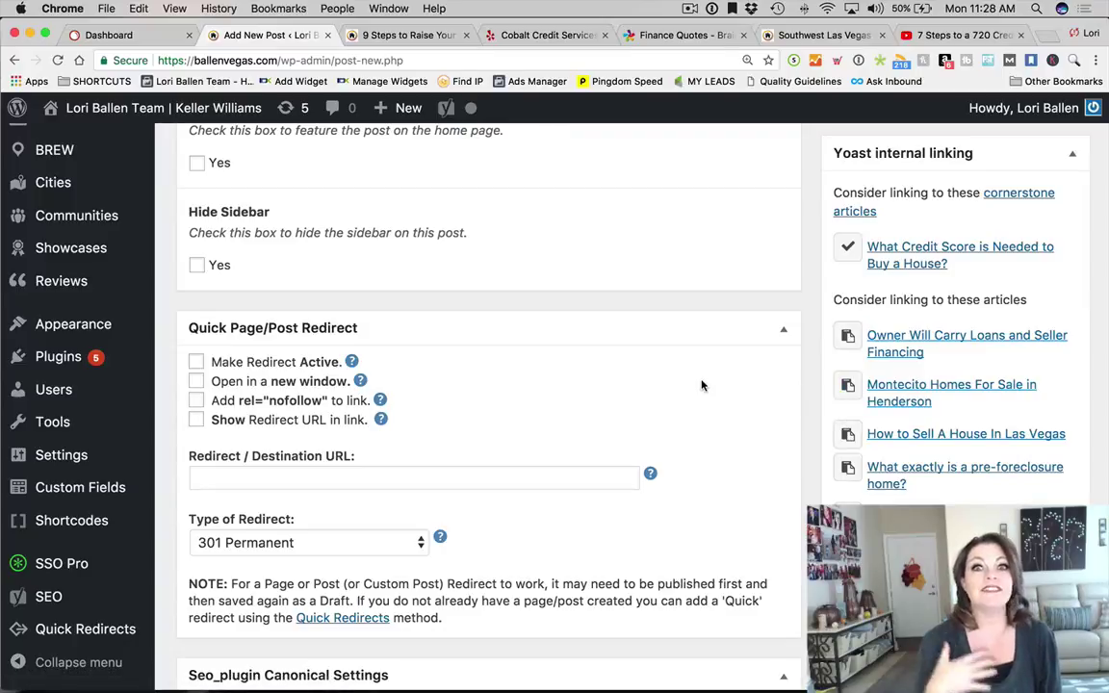
scroll(694, 383, "down", 10)
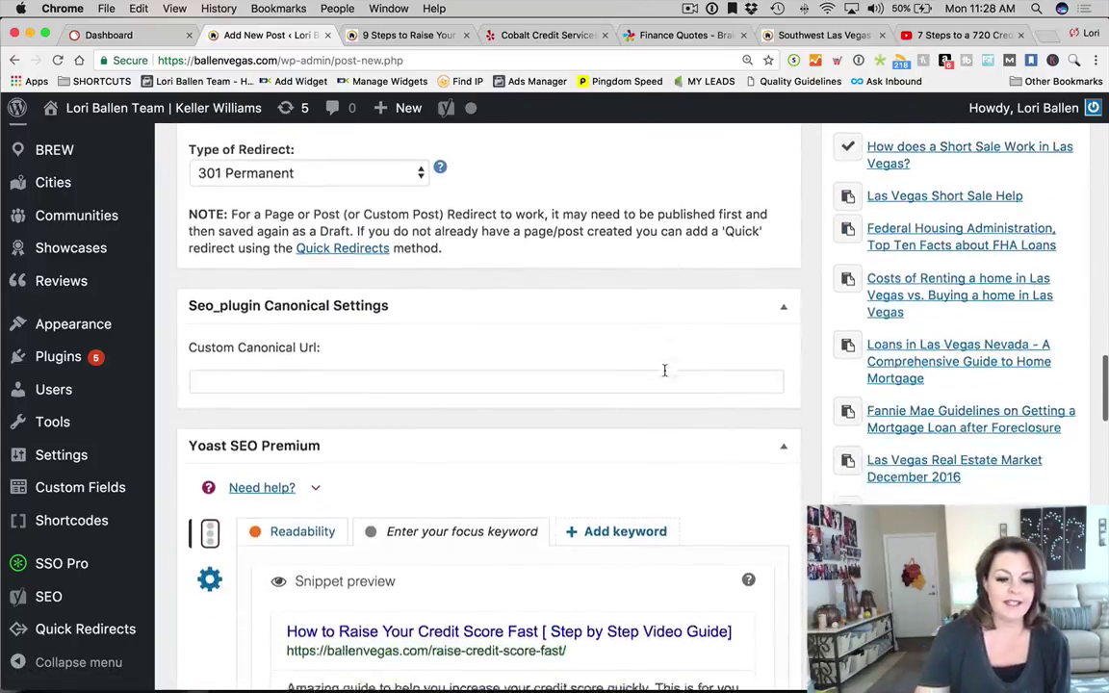
scroll(662, 380, "down", 15)
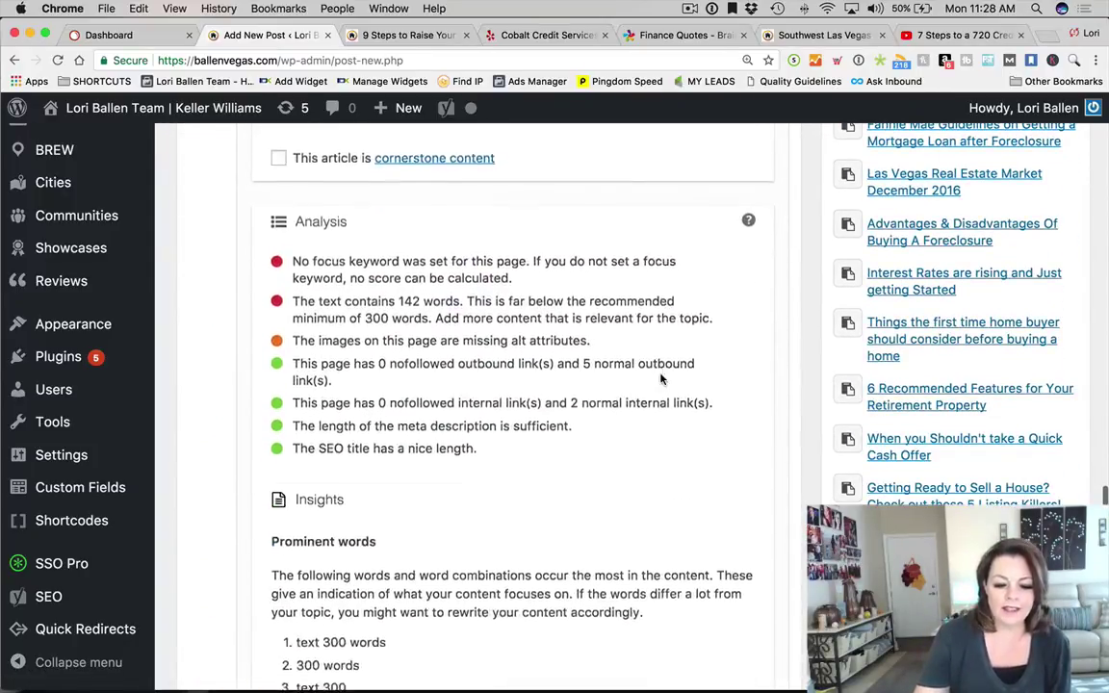
scroll(658, 385, "down", 5)
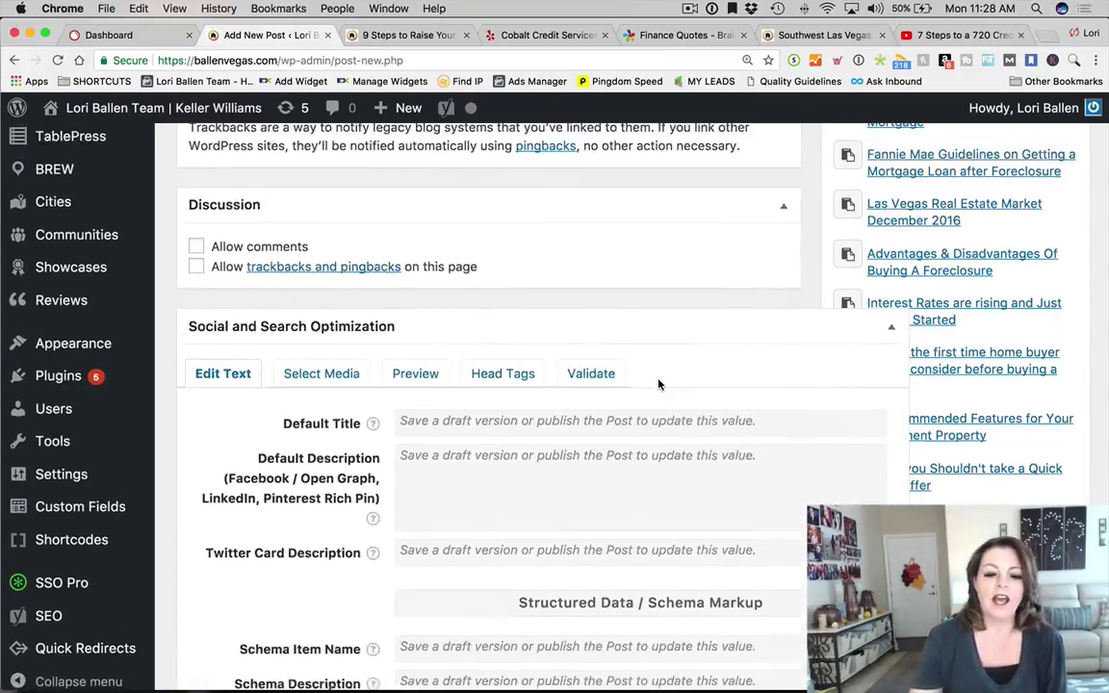
scroll(659, 389, "up", 20)
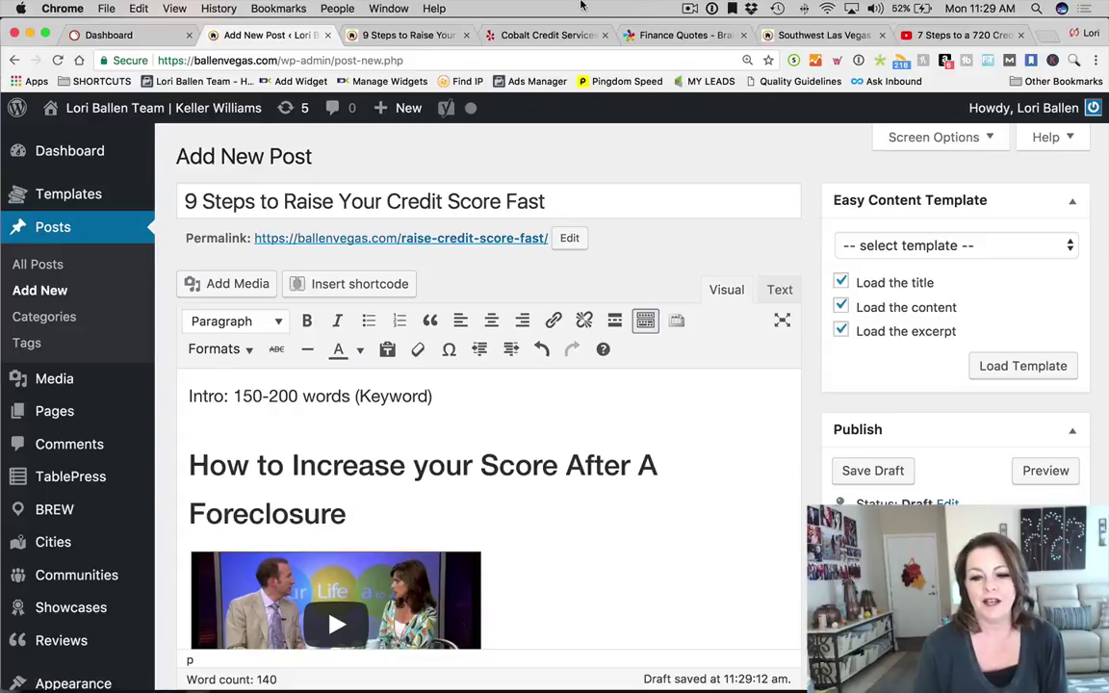
left_click(690, 12)
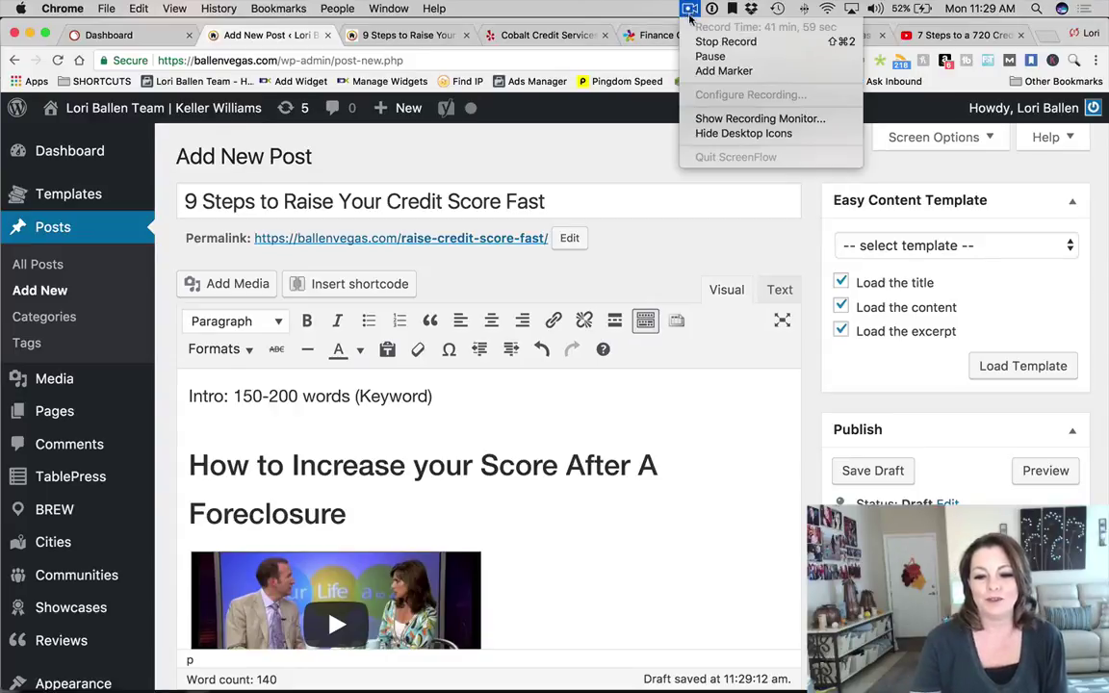